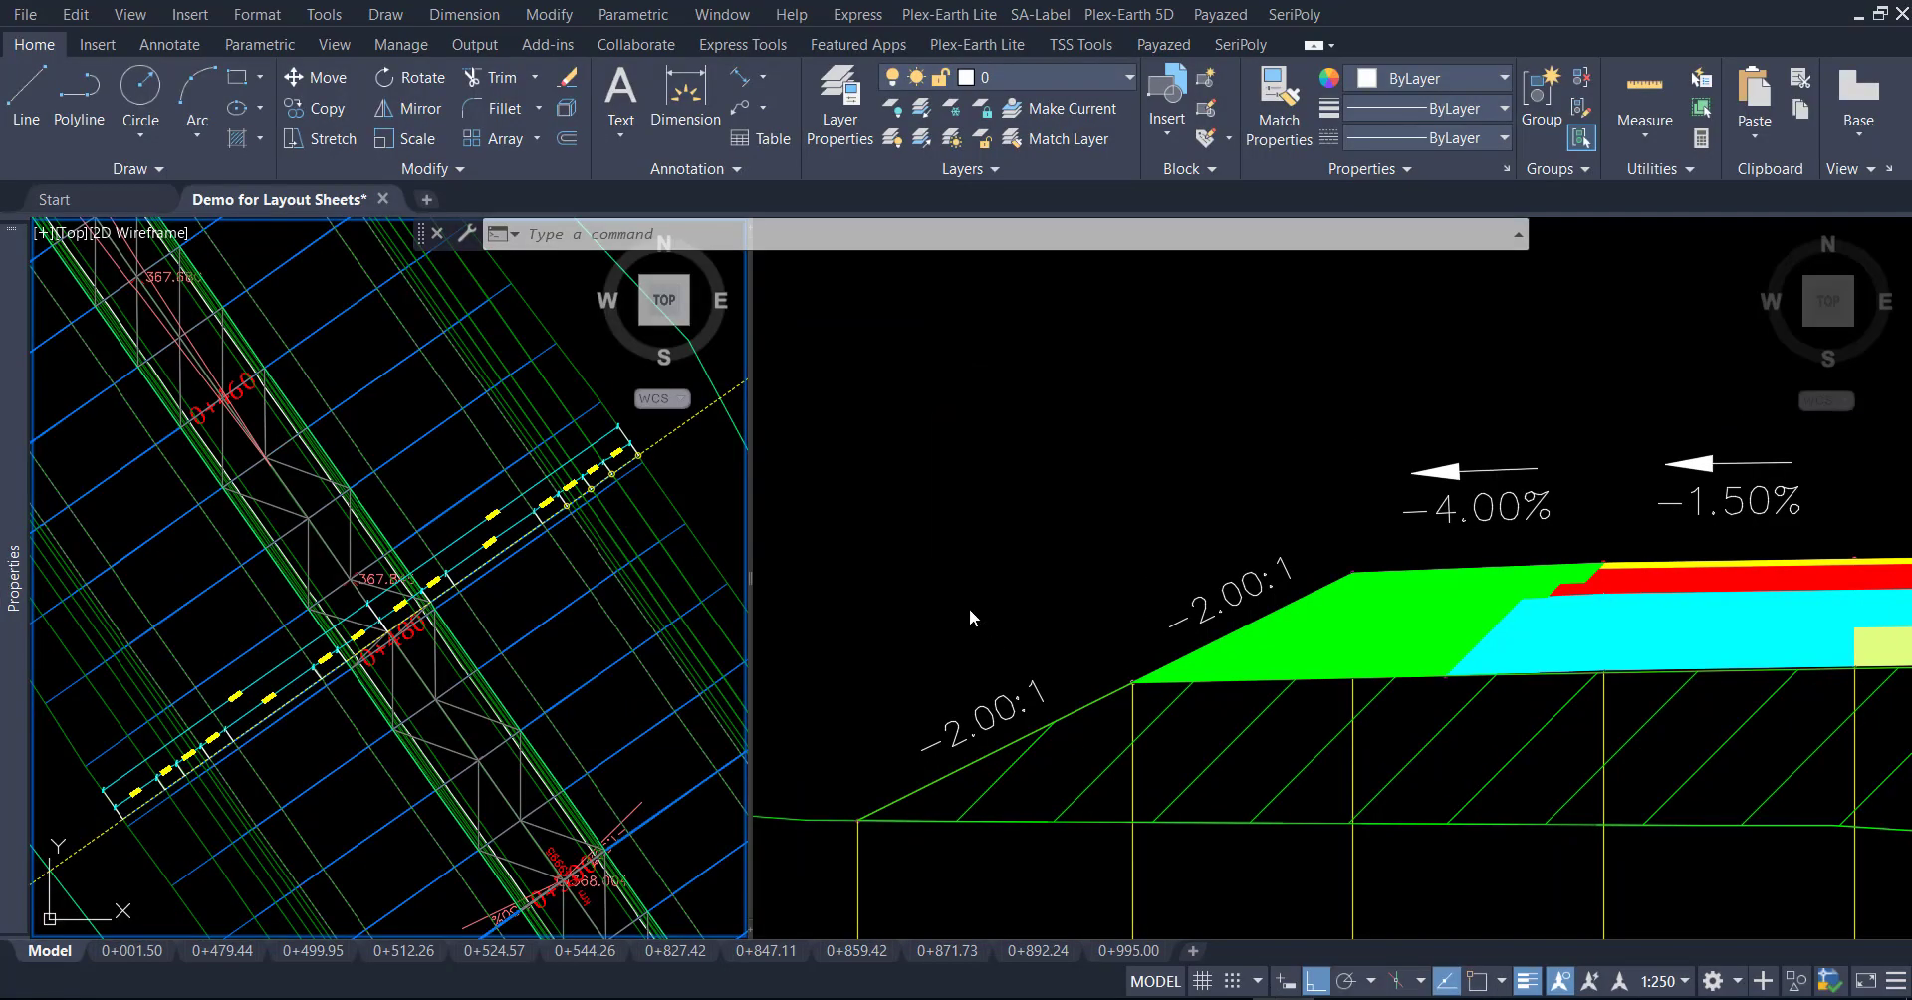
# Load CDF.lsp from the 01 Layout Demo folder into the road cross-section drawing
pyautogui.click(973, 618)
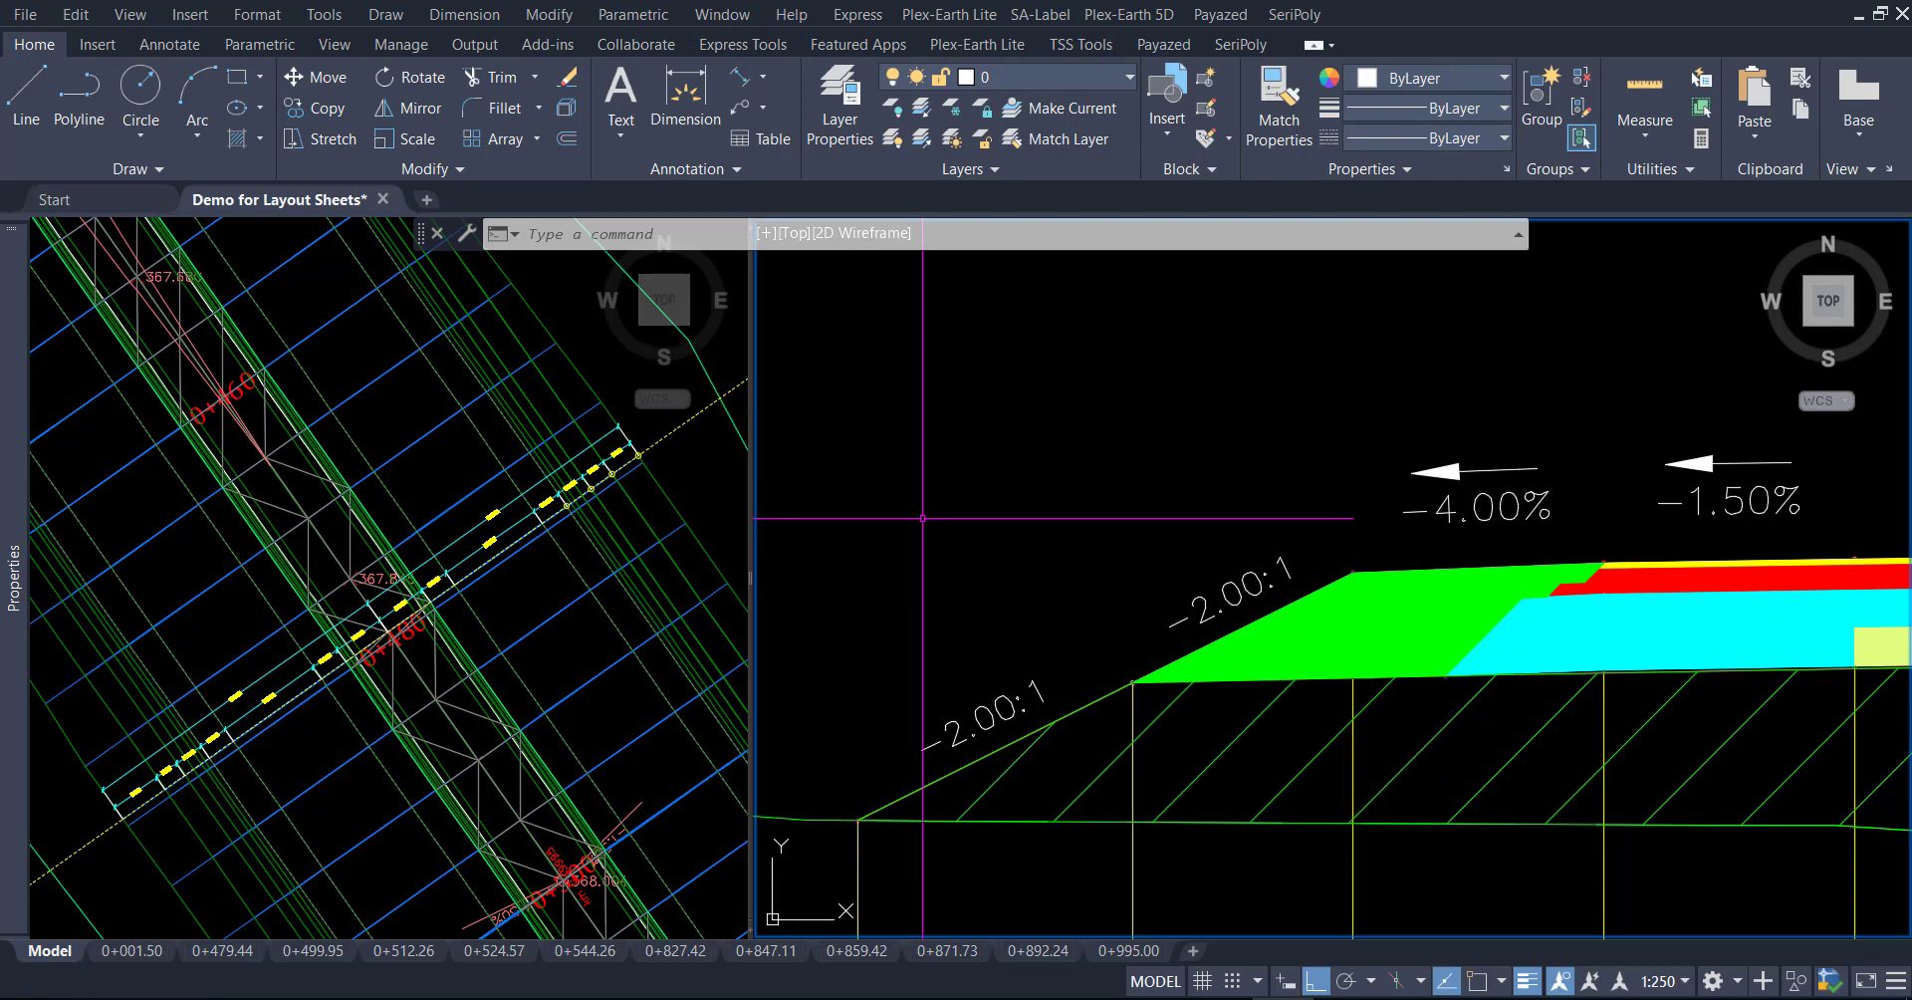
pyautogui.click(547, 603)
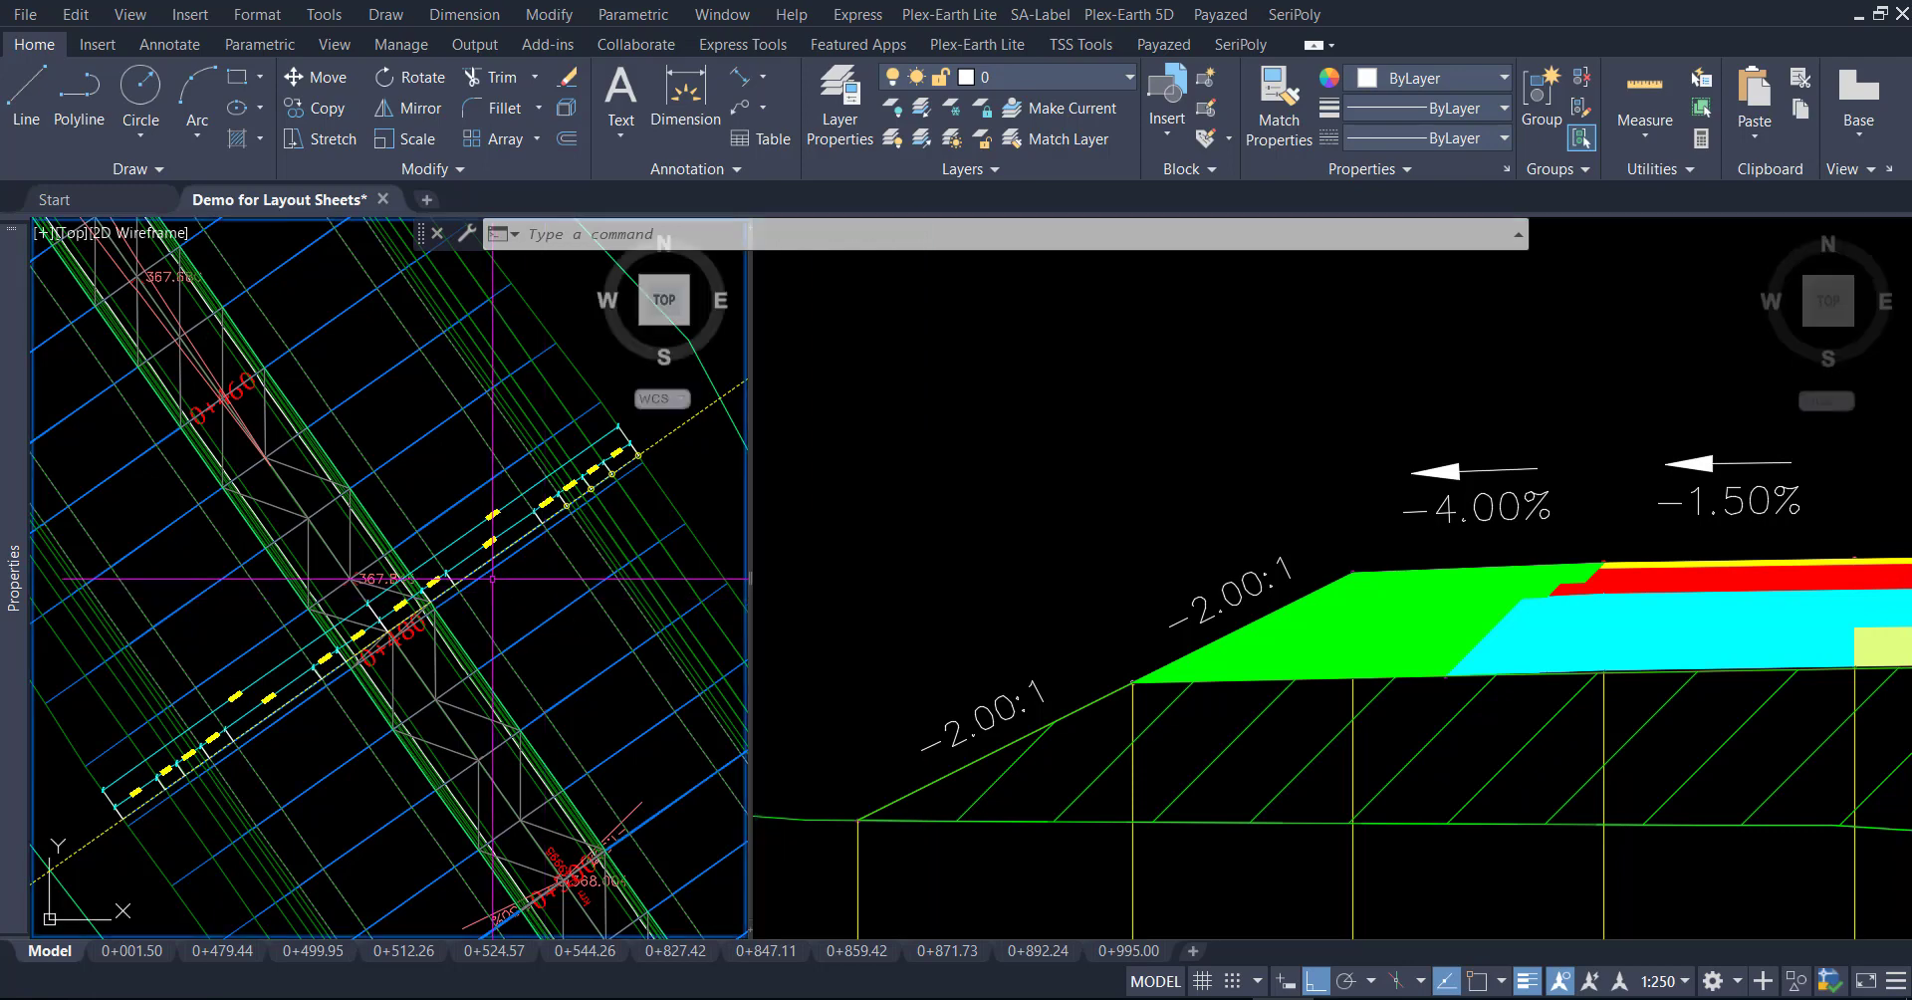
pyautogui.click(1150, 558)
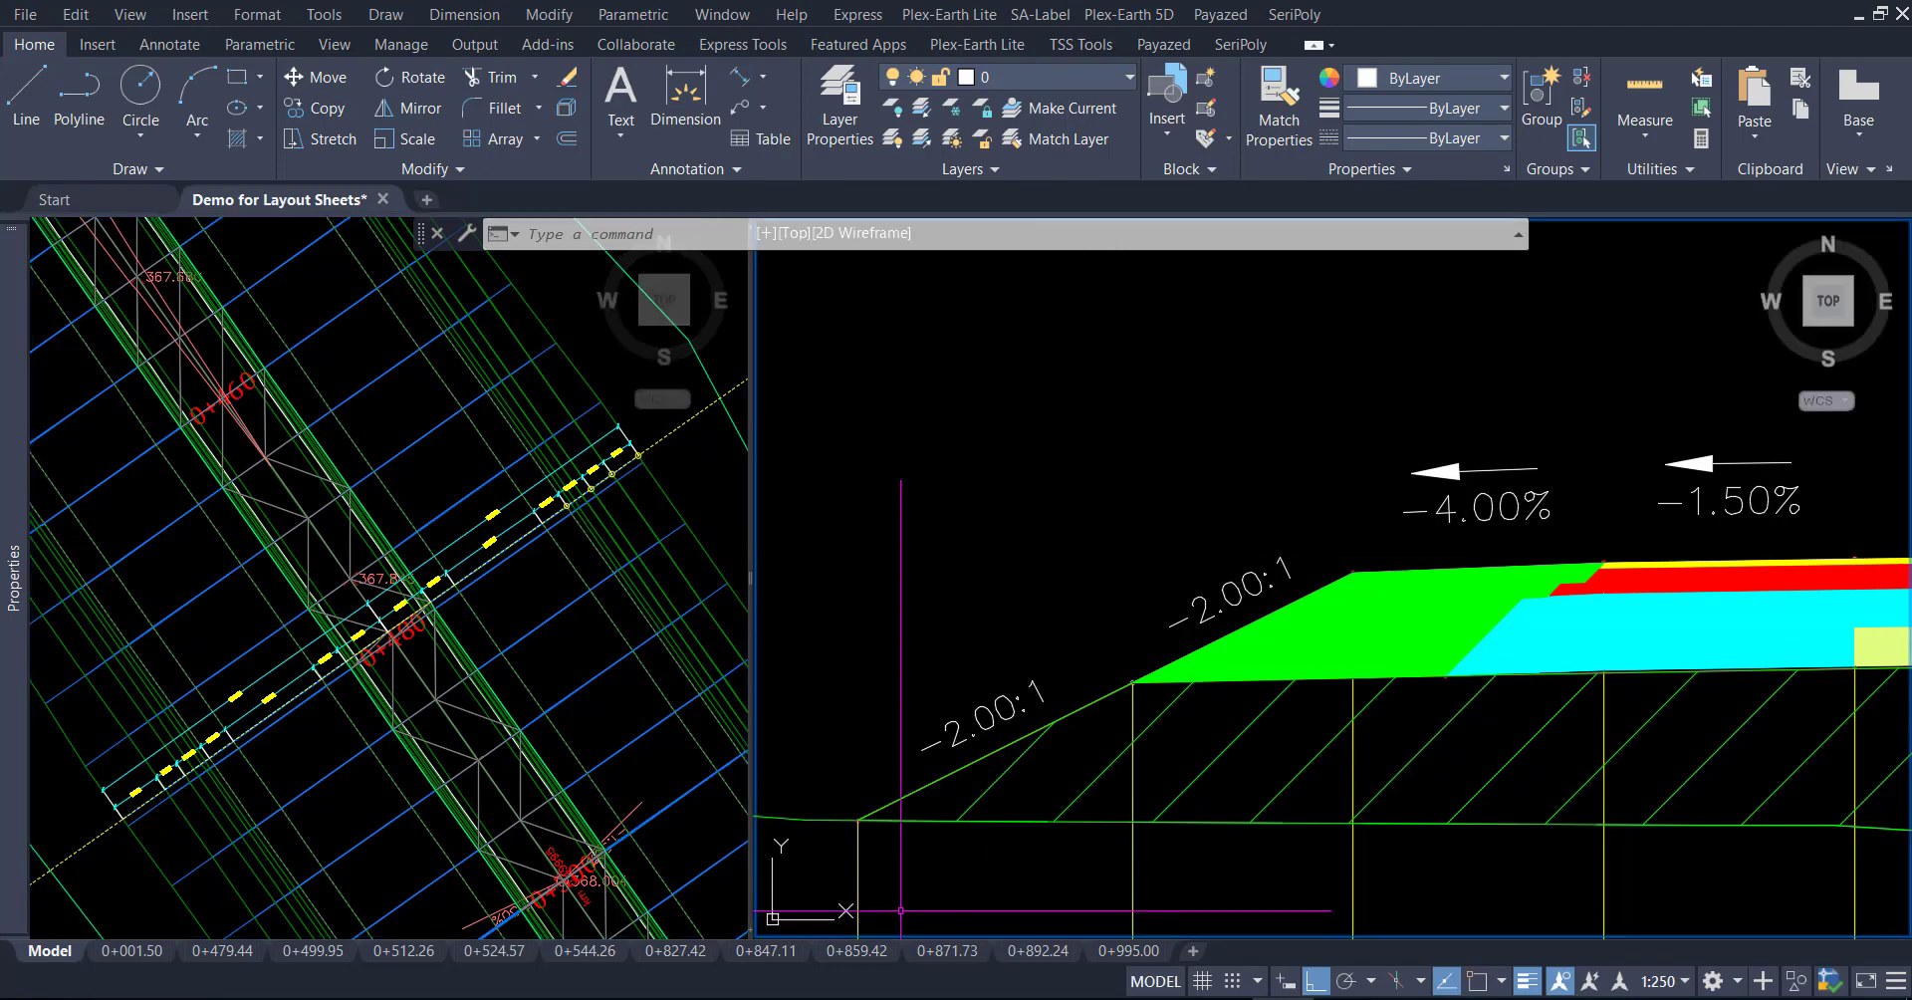
pyautogui.hotkey('alt', 'Tab')
pyautogui.moveTo(317, 342)
pyautogui.mouseDown()
pyautogui.moveTo(1285, 991)
pyautogui.moveTo(1025, 510)
pyautogui.mouseUp()
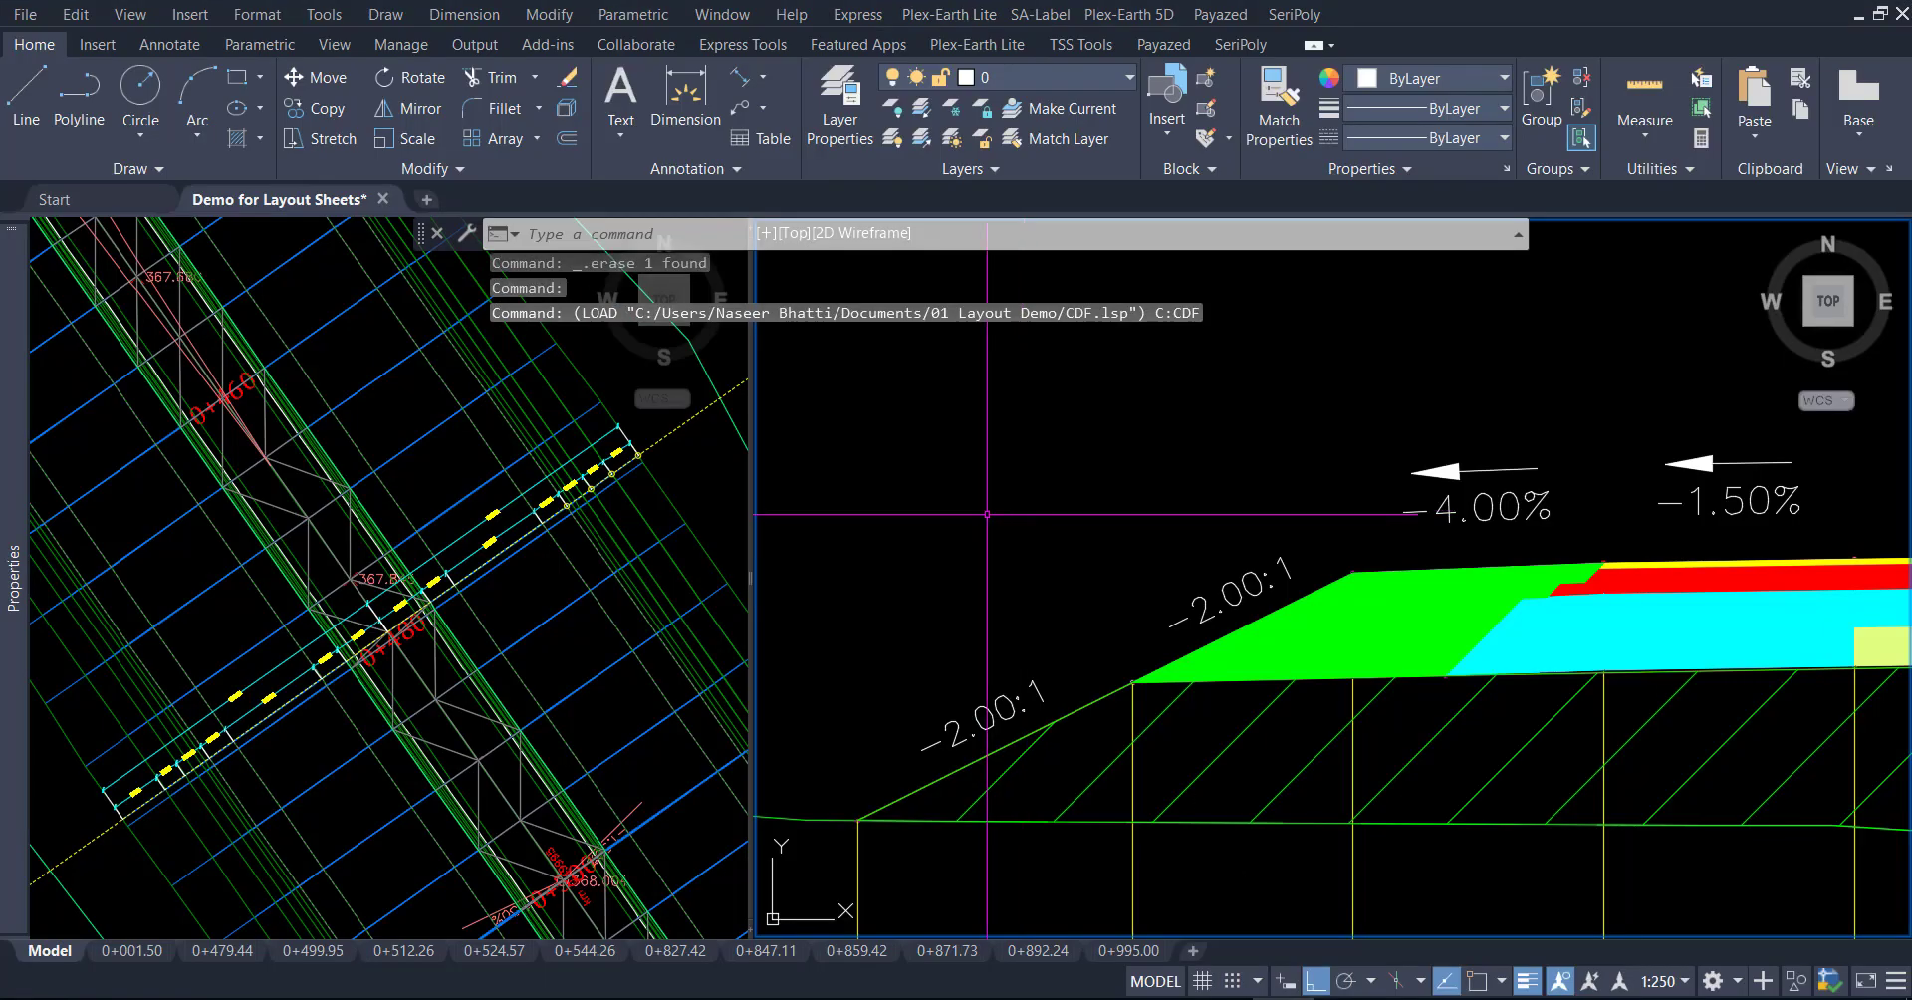
# Run CDF and endpoint-snap the alignment point inside the dashed circle in plan
pyautogui.write('cdf')
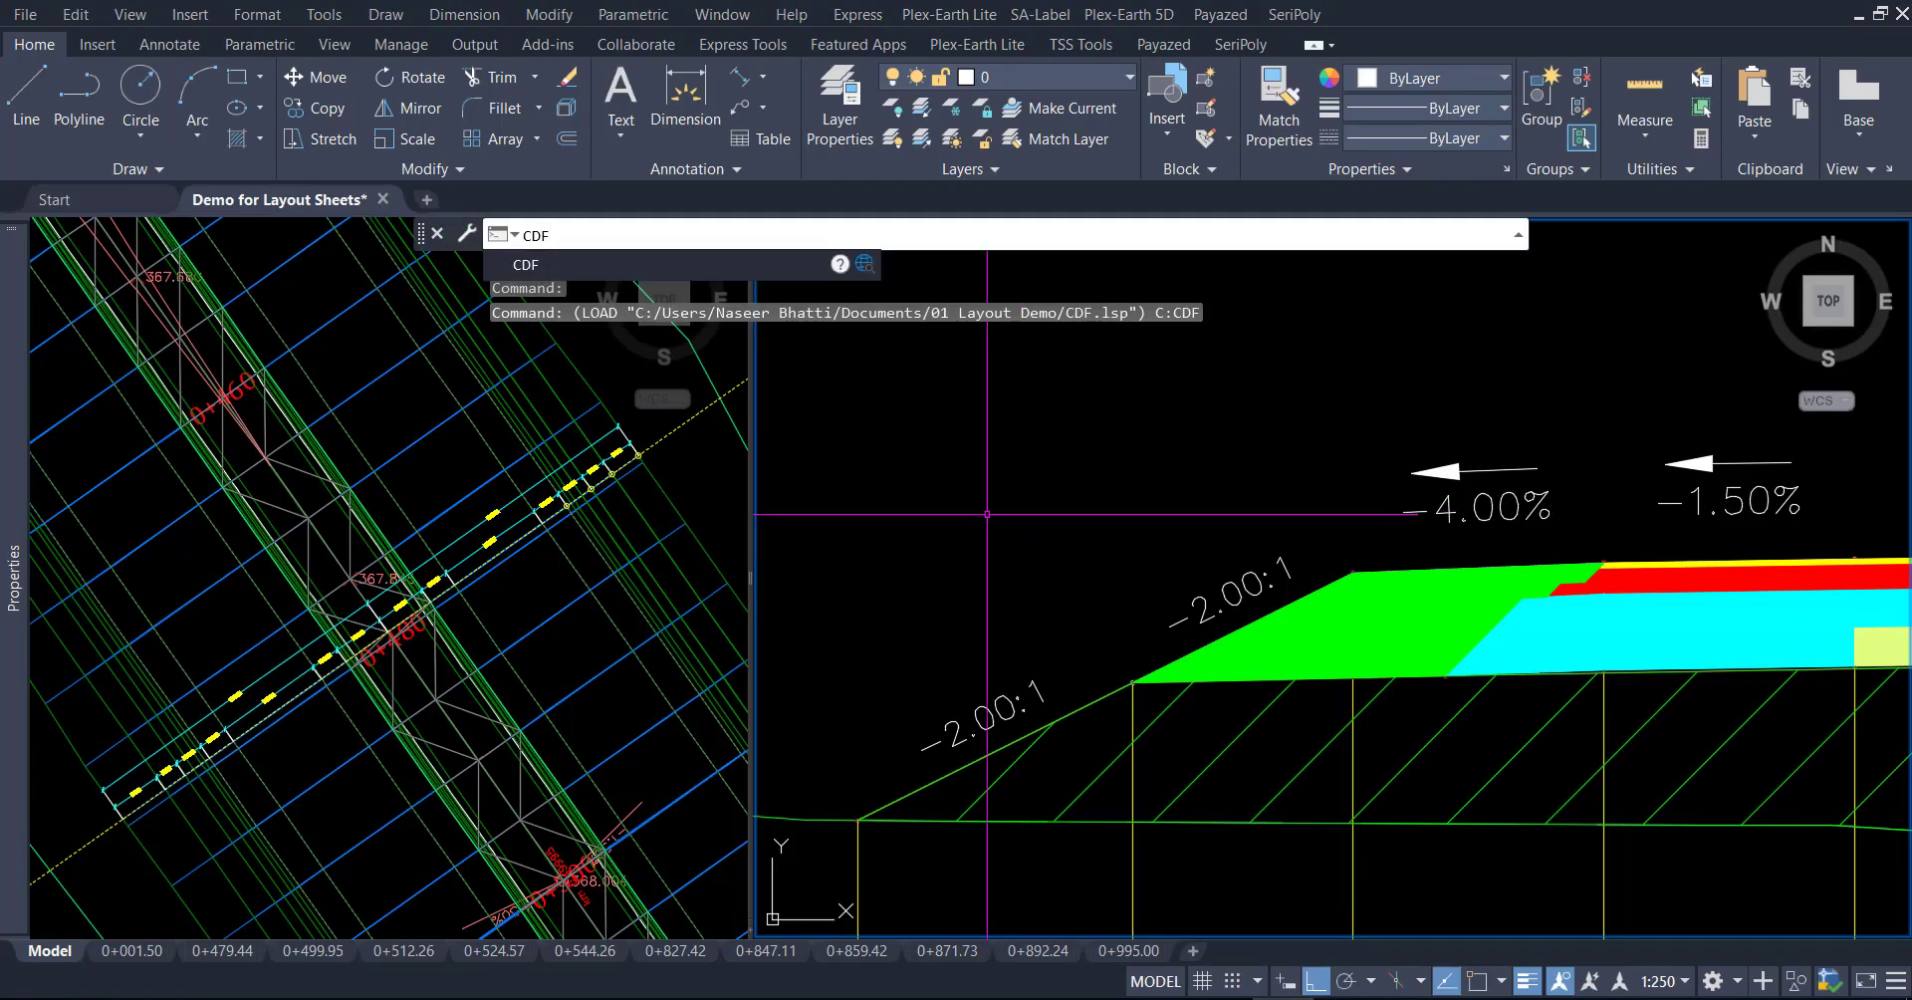
pyautogui.press('Return')
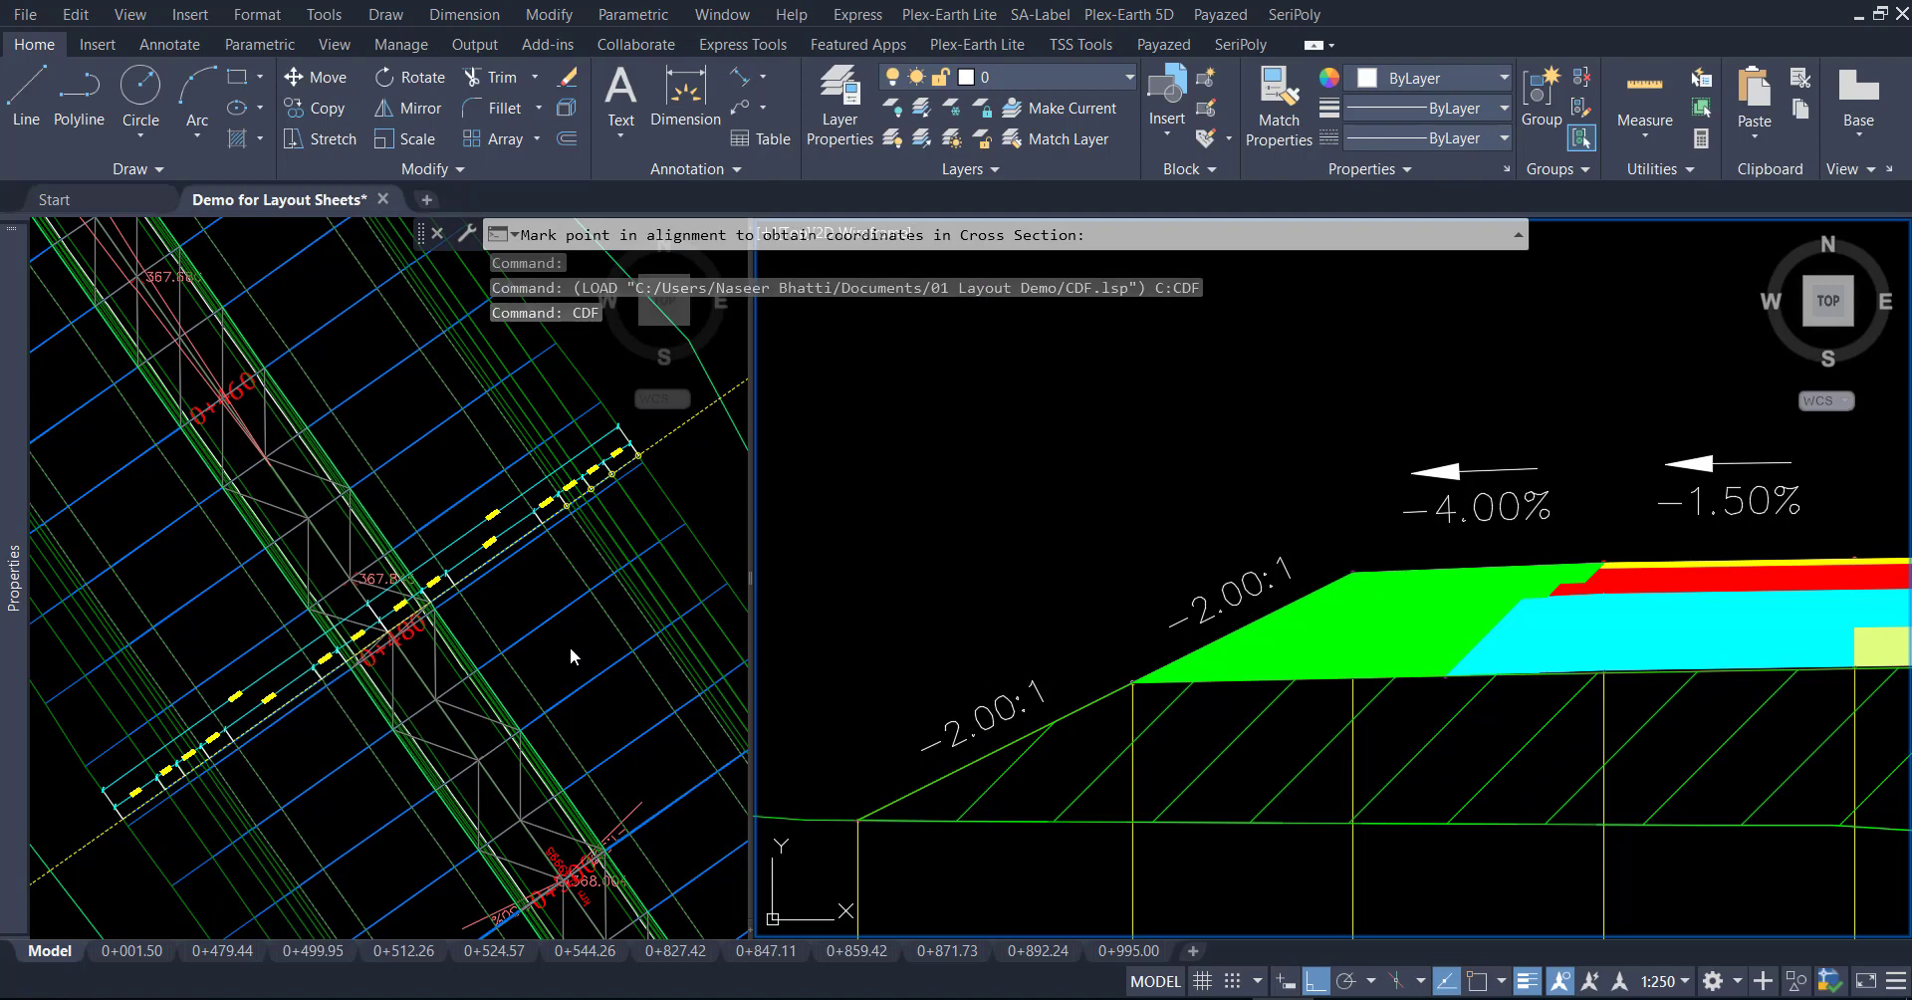
pyautogui.keyDown('shift'); pyautogui.rightClick(570, 647); pyautogui.keyUp('shift')
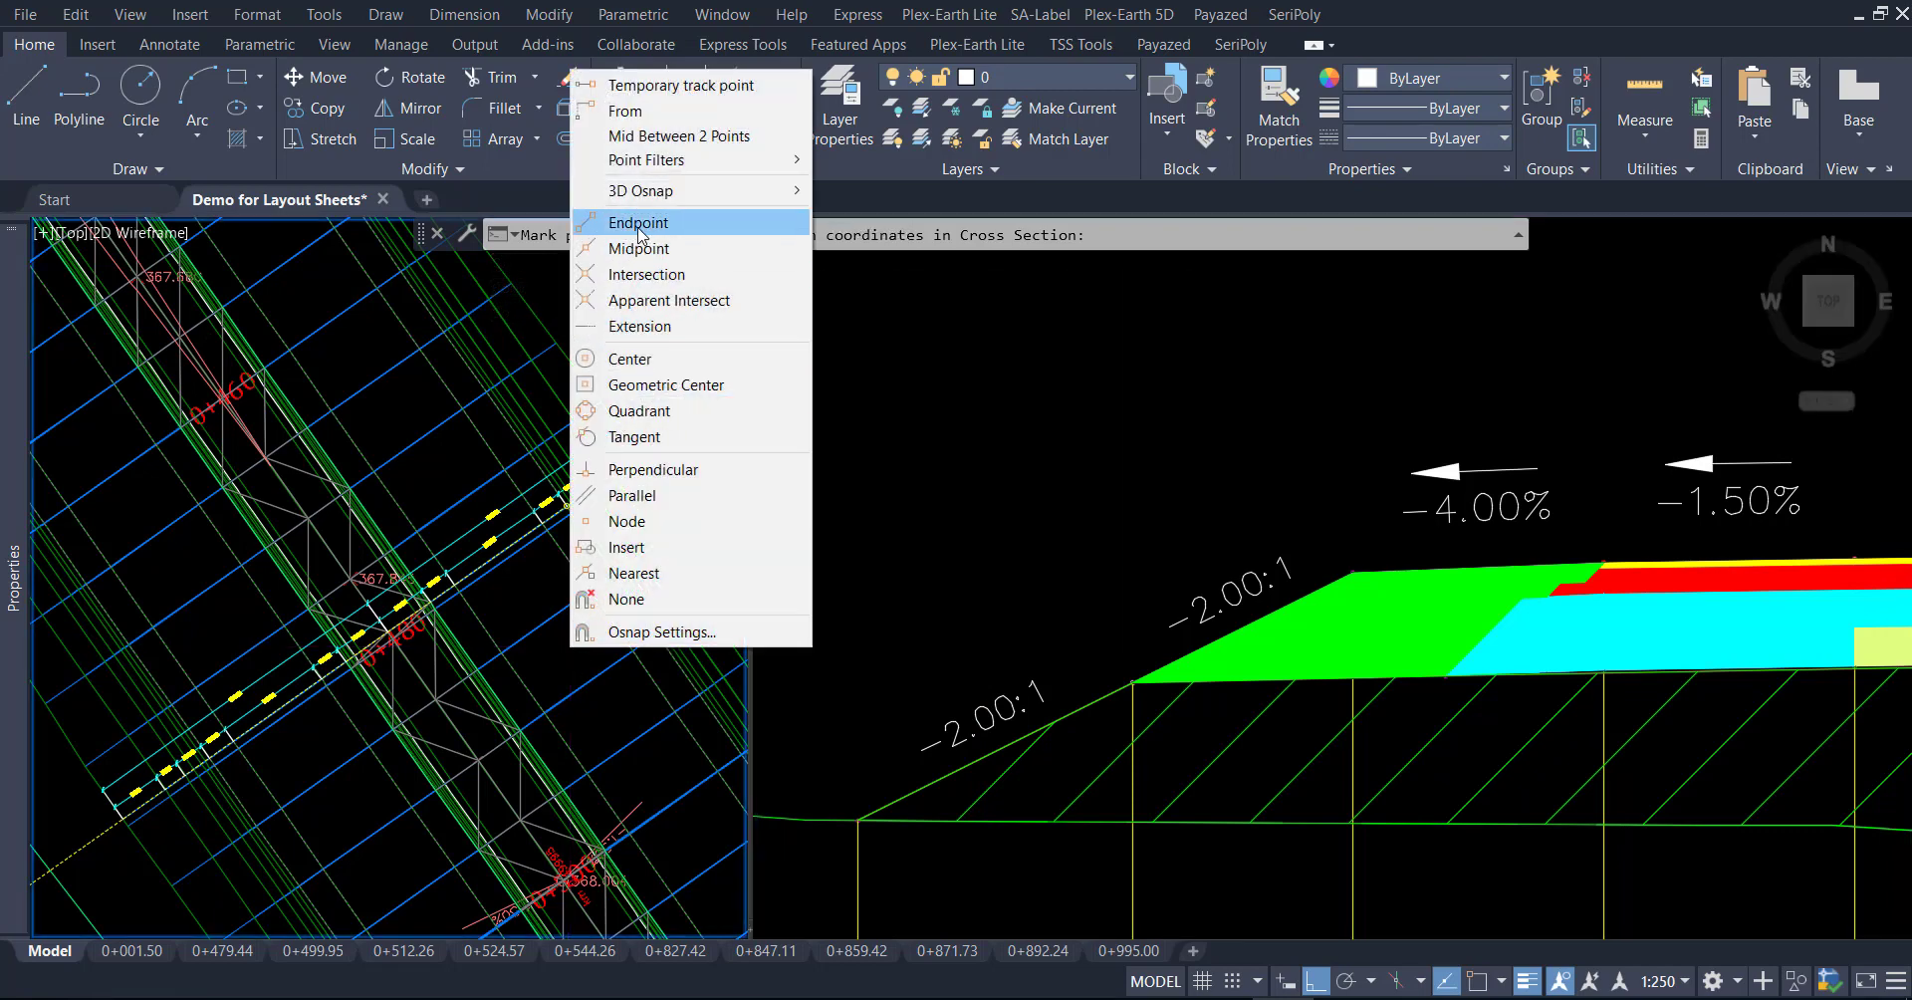
pyautogui.click(638, 222)
pyautogui.scroll(2, 632, 418)
pyautogui.scroll(2, 631, 418)
pyautogui.scroll(3, 606, 466)
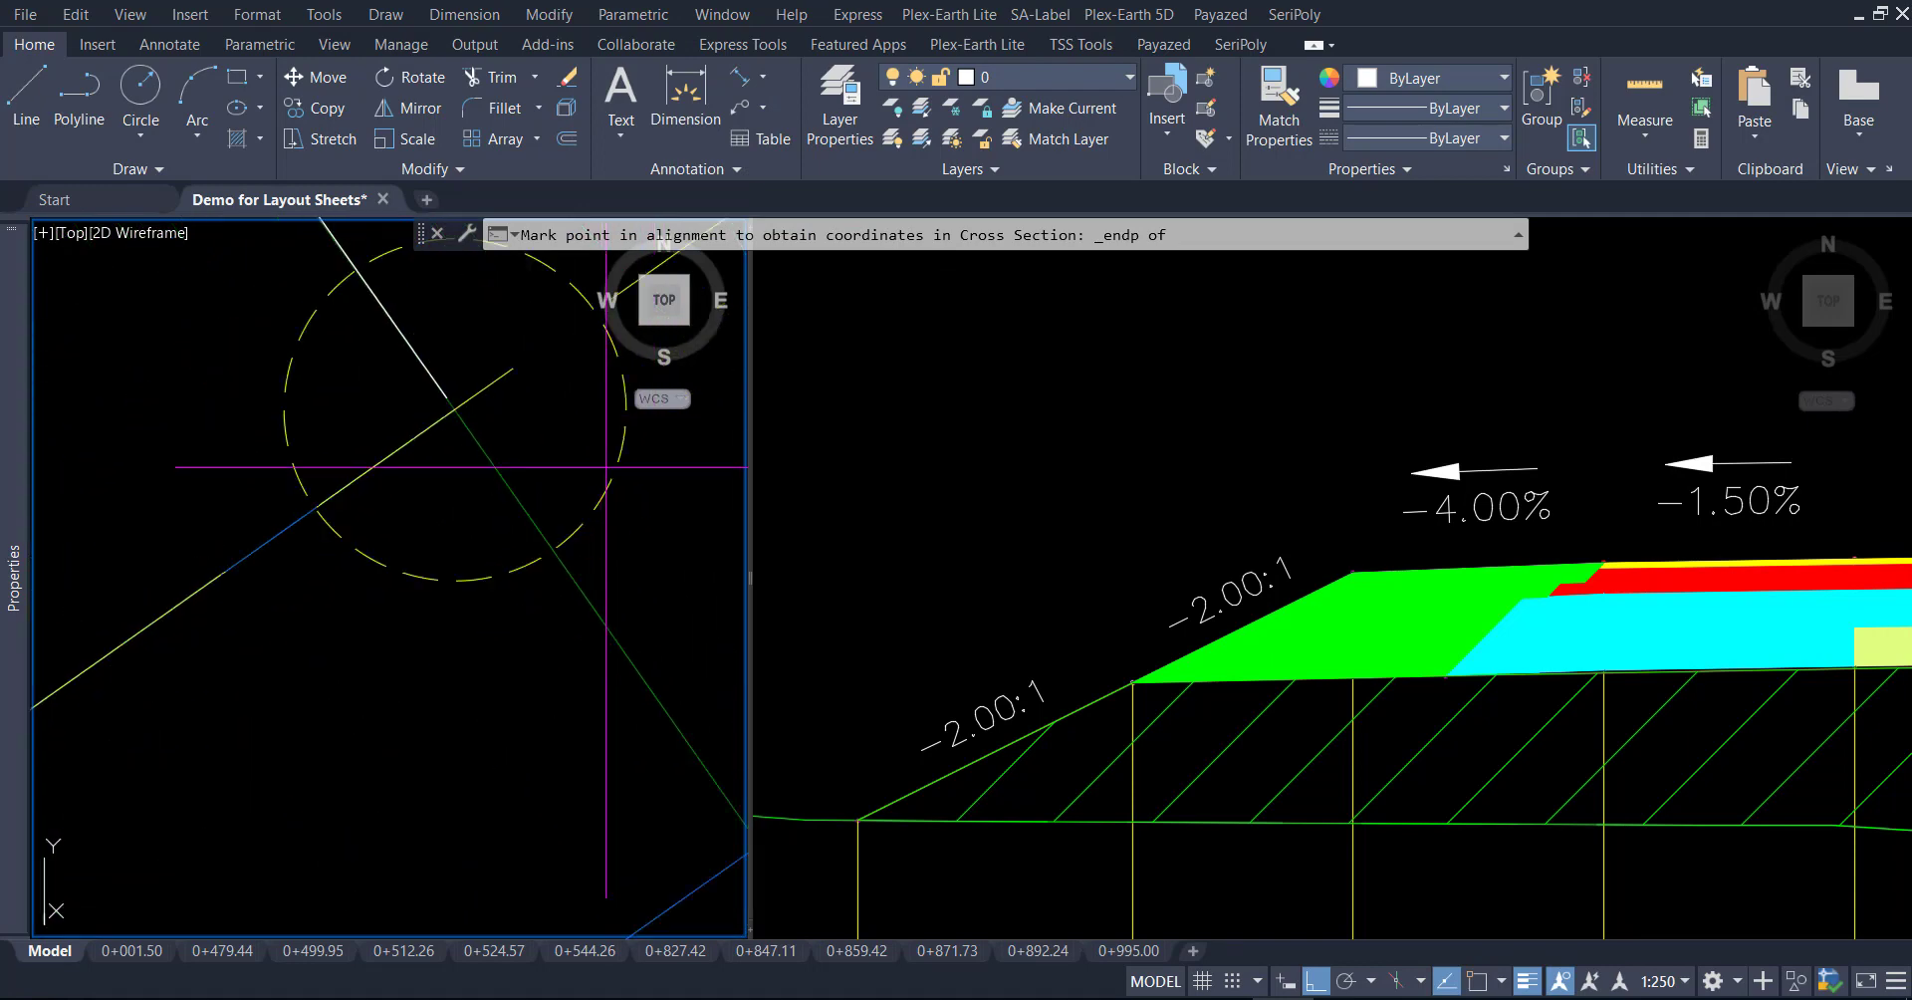
pyautogui.keyDown('shift'); pyautogui.rightClick(651, 419); pyautogui.keyUp('shift')
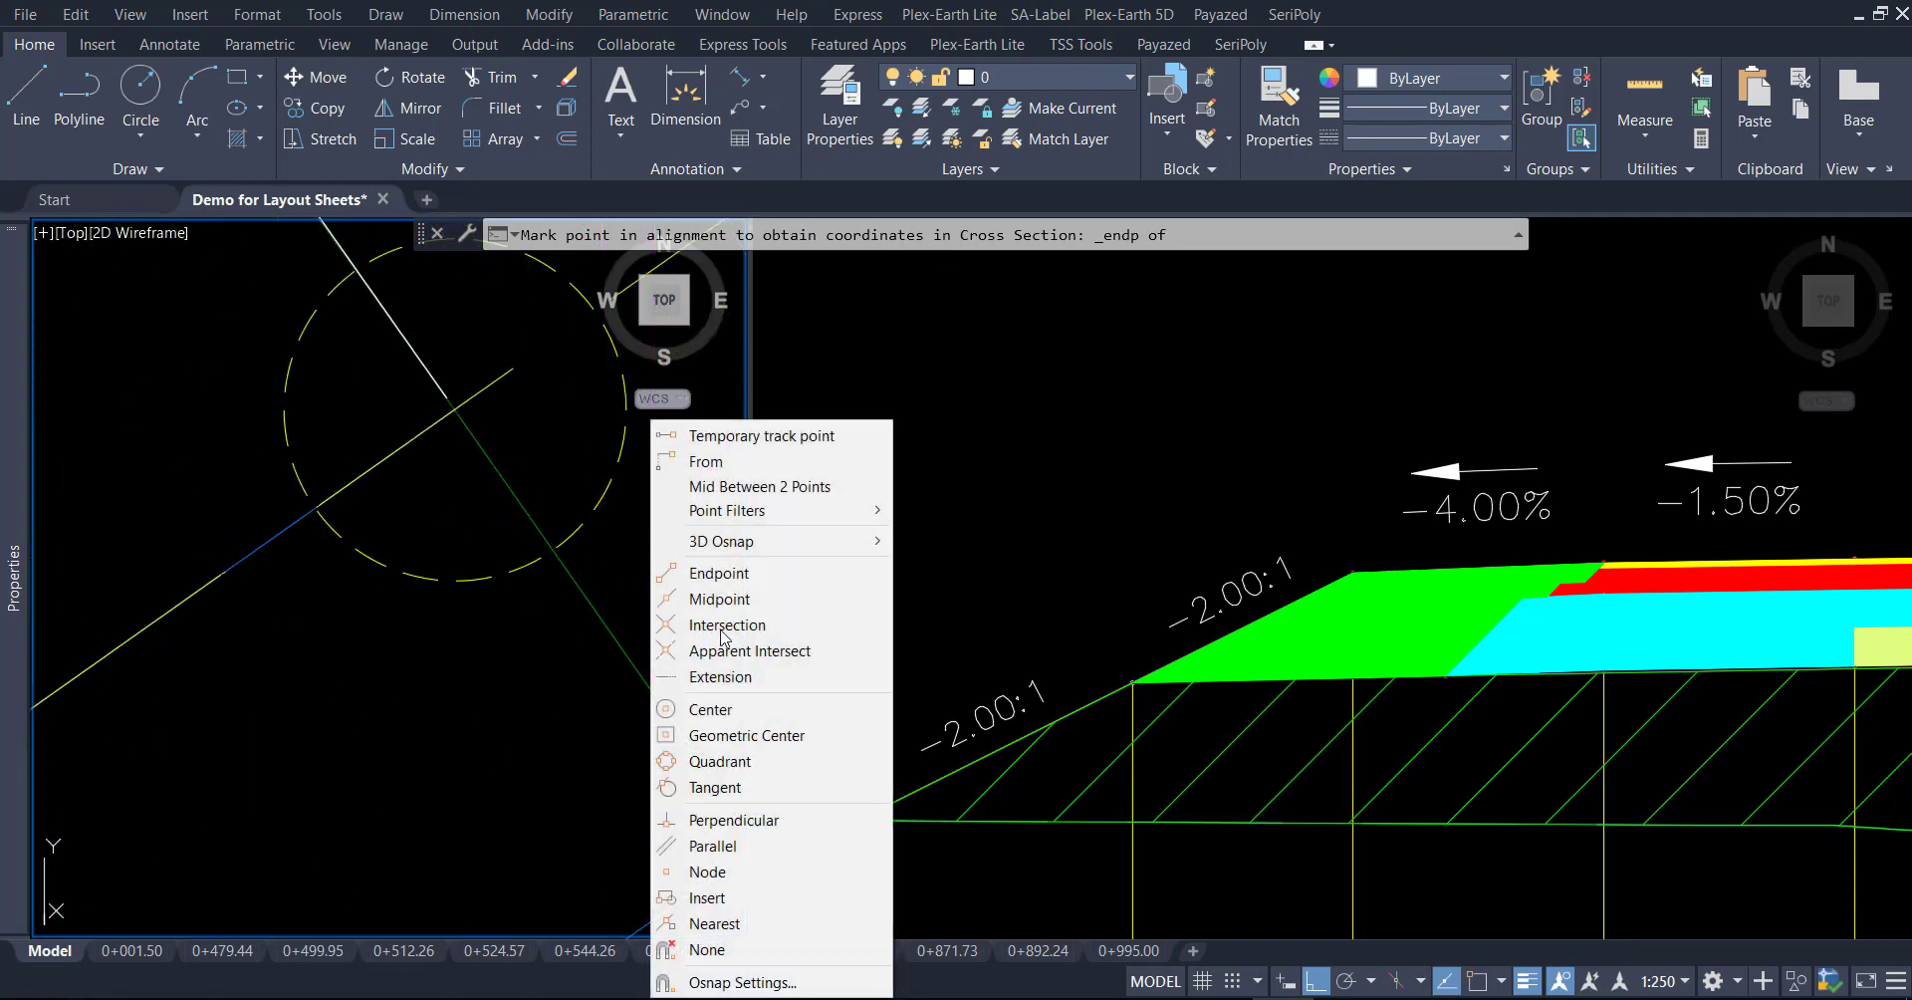
pyautogui.click(733, 715)
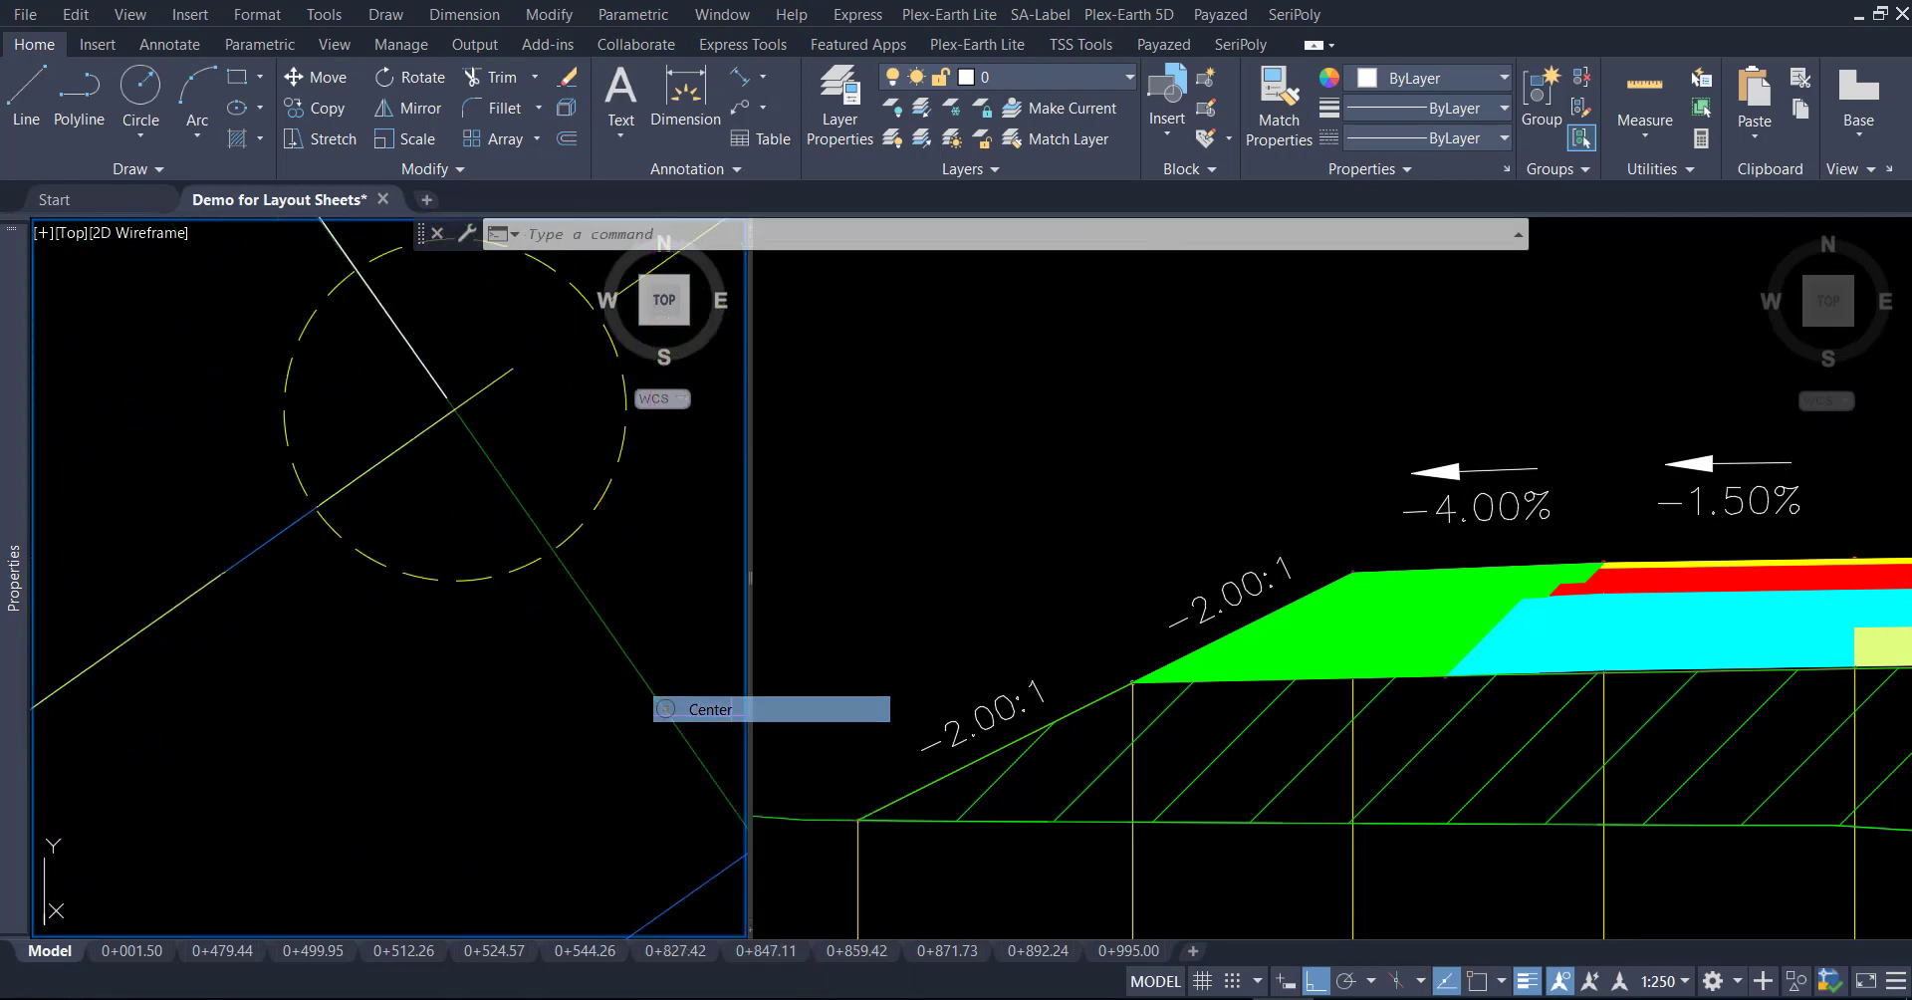
pyautogui.keyDown('shift'); pyautogui.rightClick(538, 487); pyautogui.keyUp('shift')
pyautogui.click(596, 583)
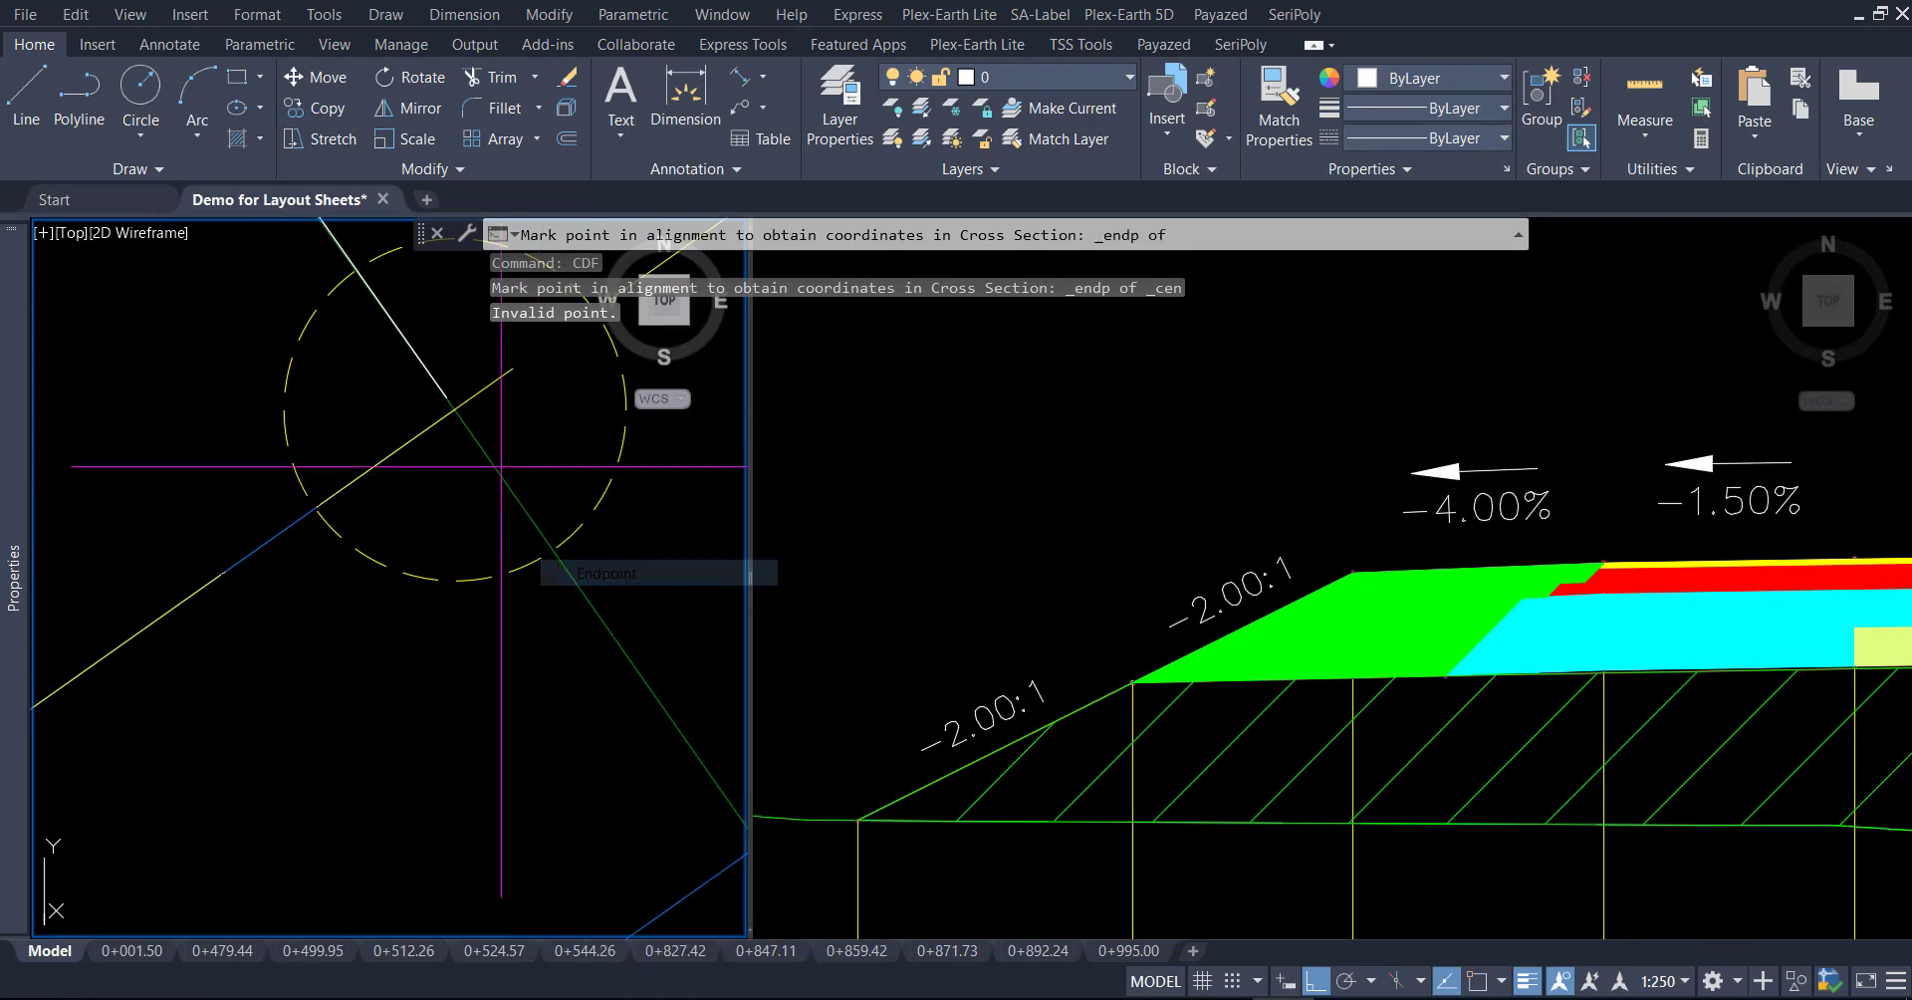
pyautogui.click(454, 410)
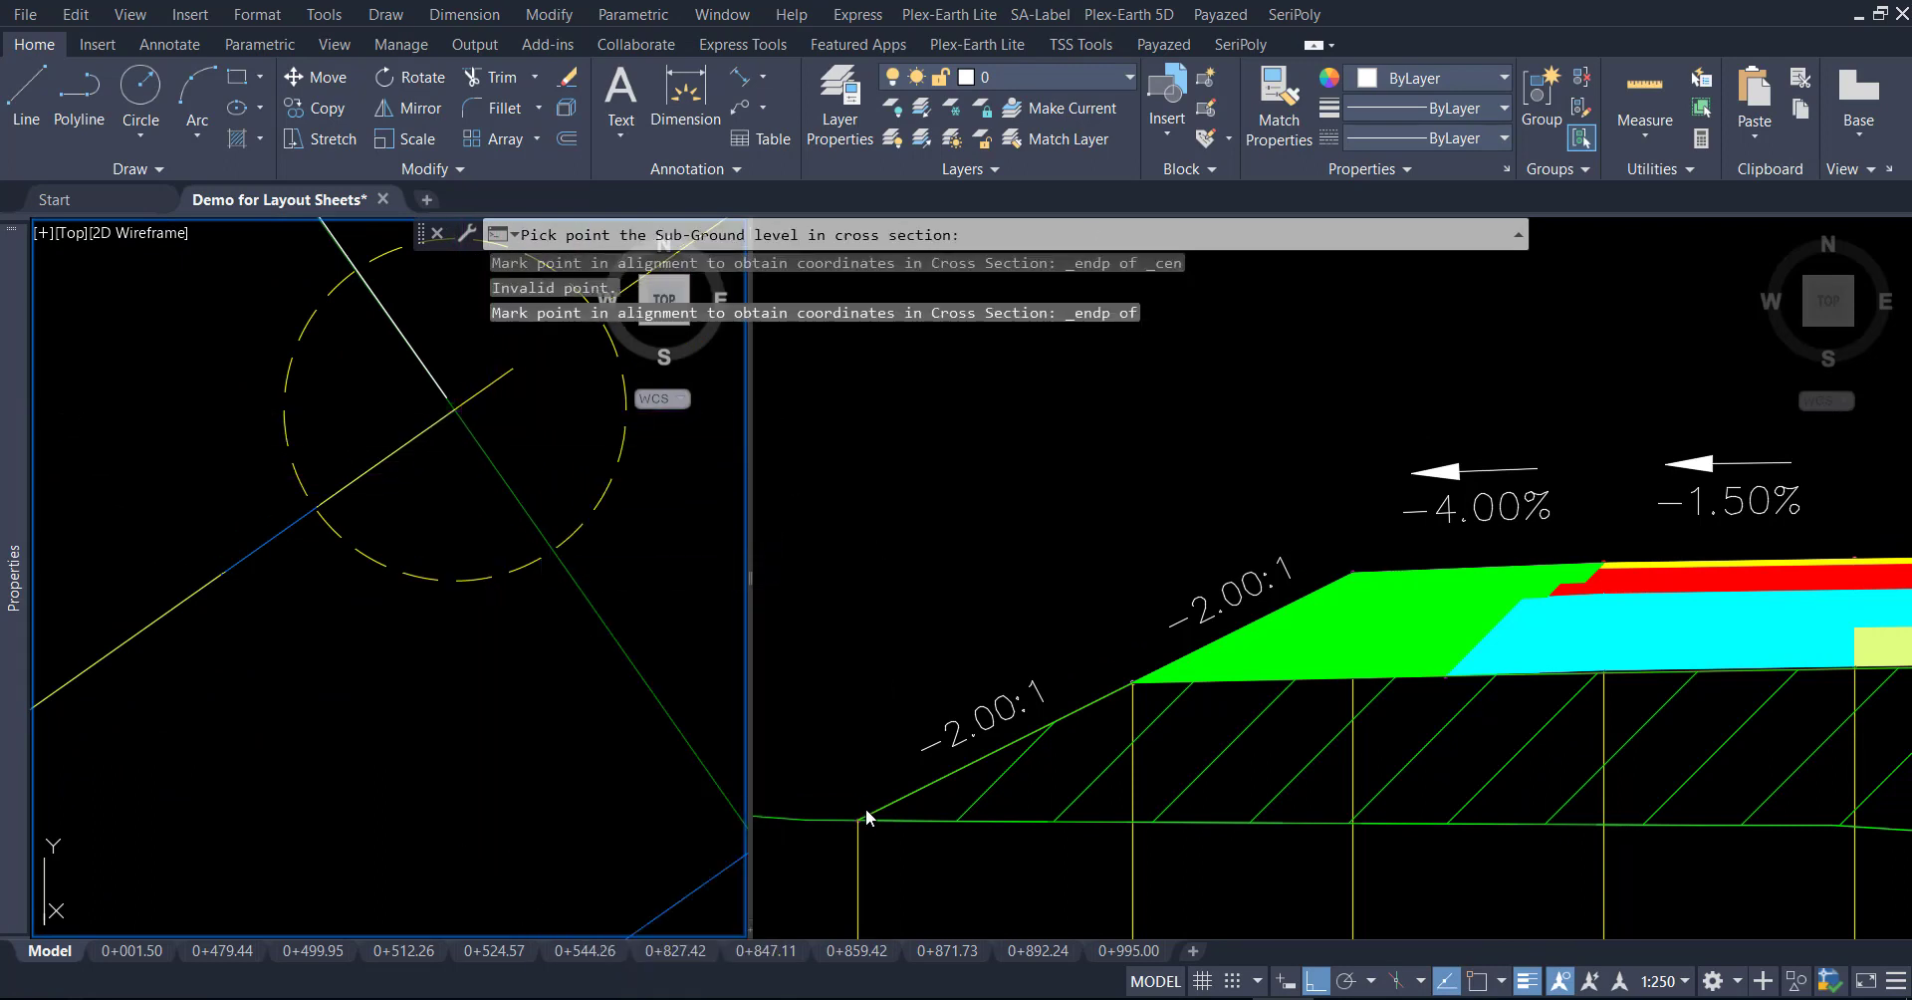
# Endpoint-snap the left slope toe, creating label (3640004.859,640935.430), and select it
pyautogui.click(906, 866)
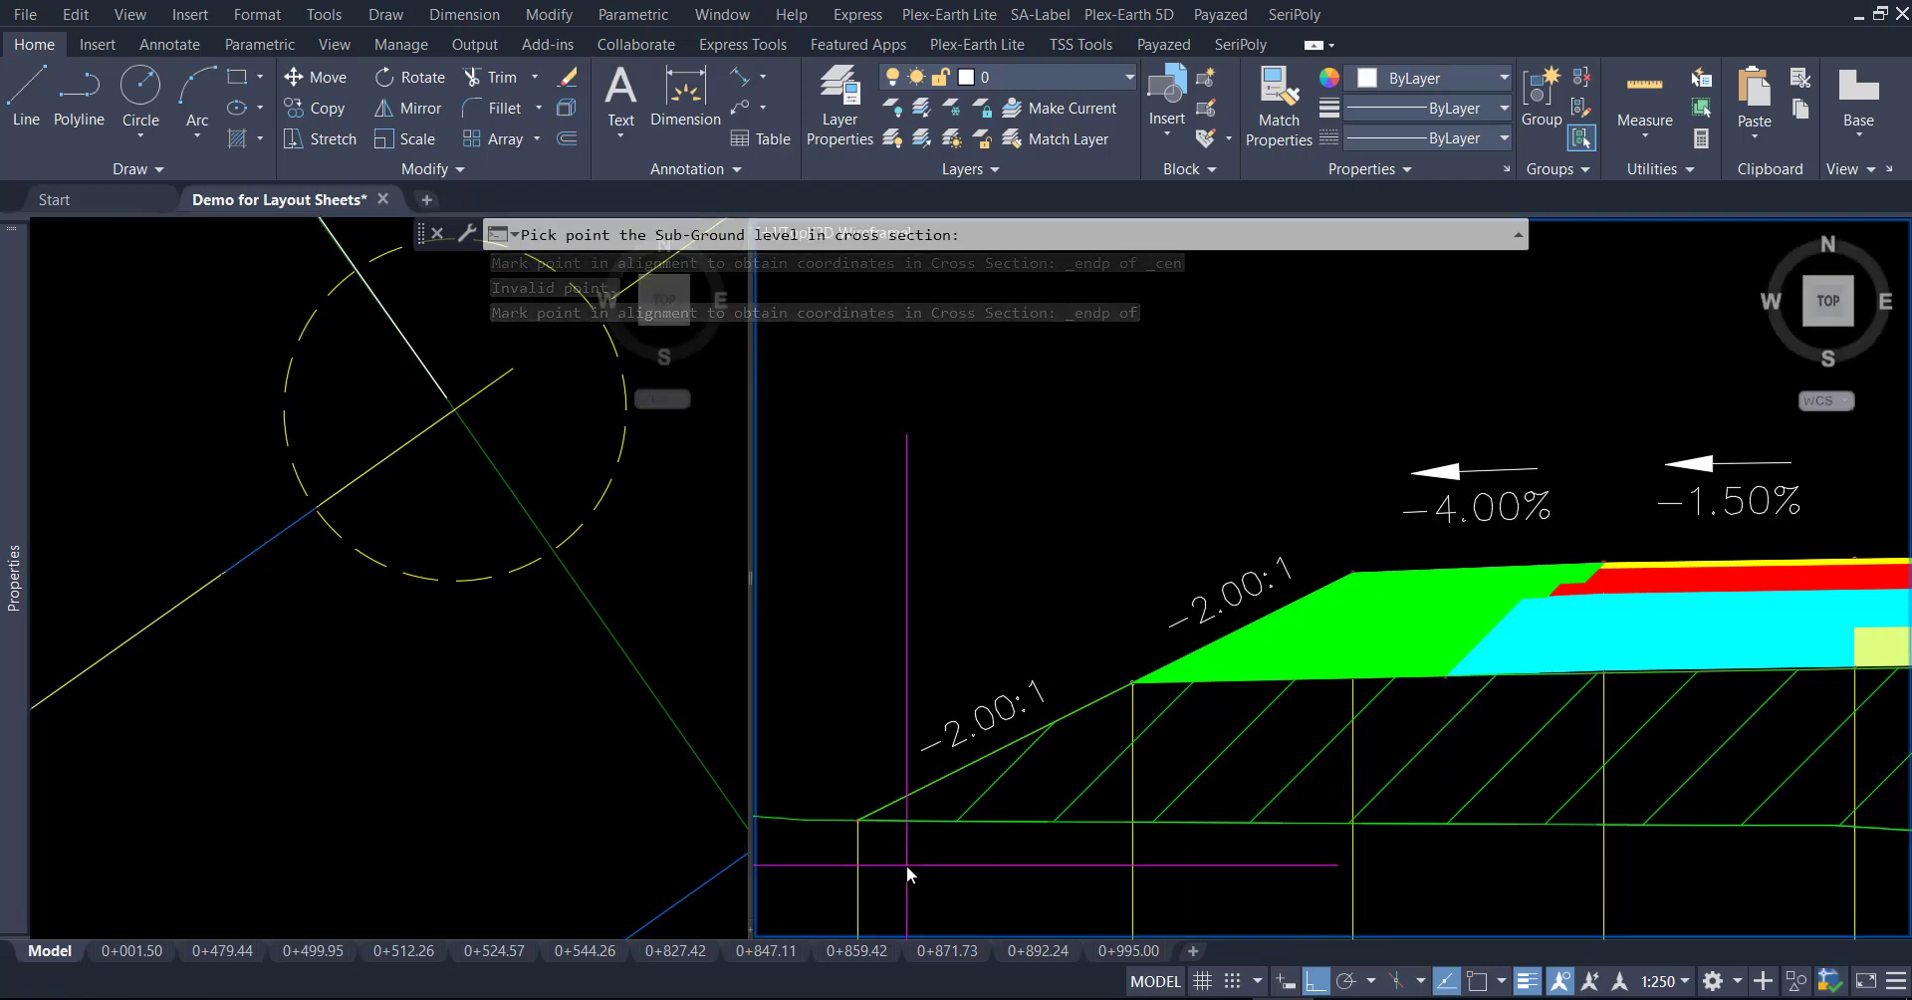
pyautogui.keyDown('shift'); pyautogui.rightClick(906, 865); pyautogui.keyUp('shift')
pyautogui.click(971, 431)
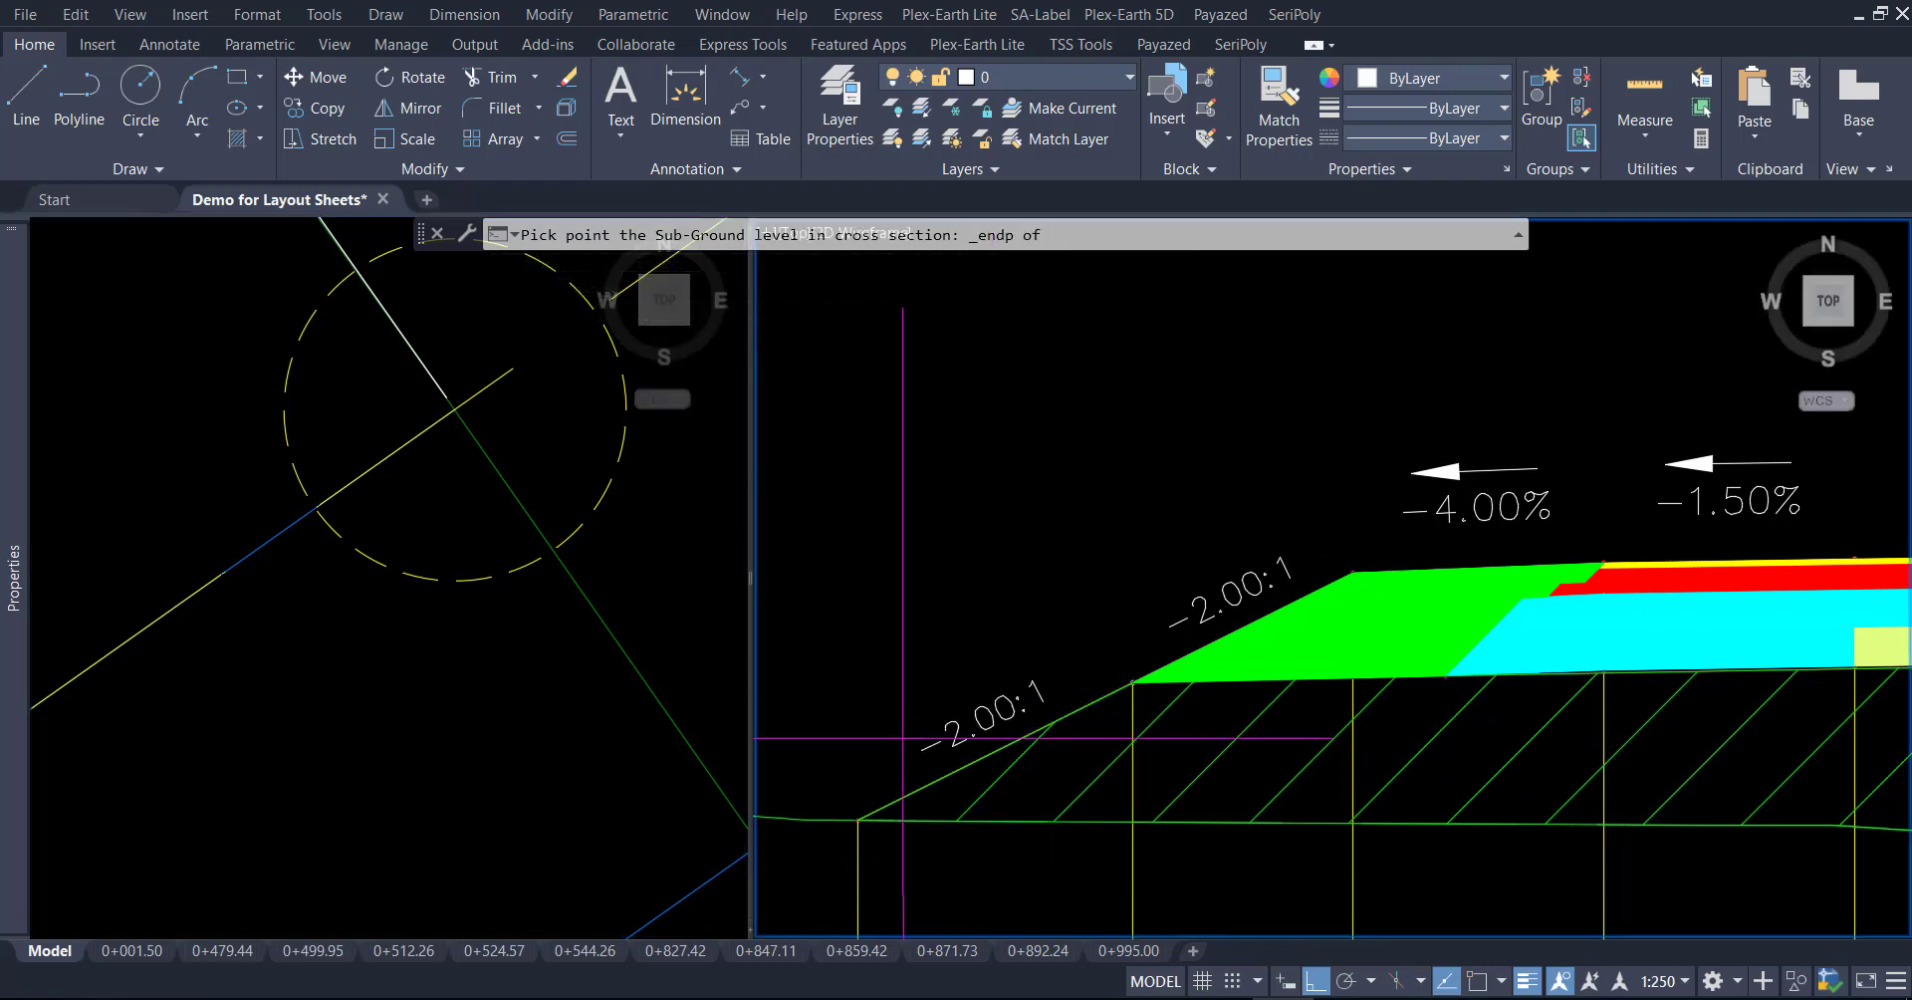
pyautogui.click(857, 820)
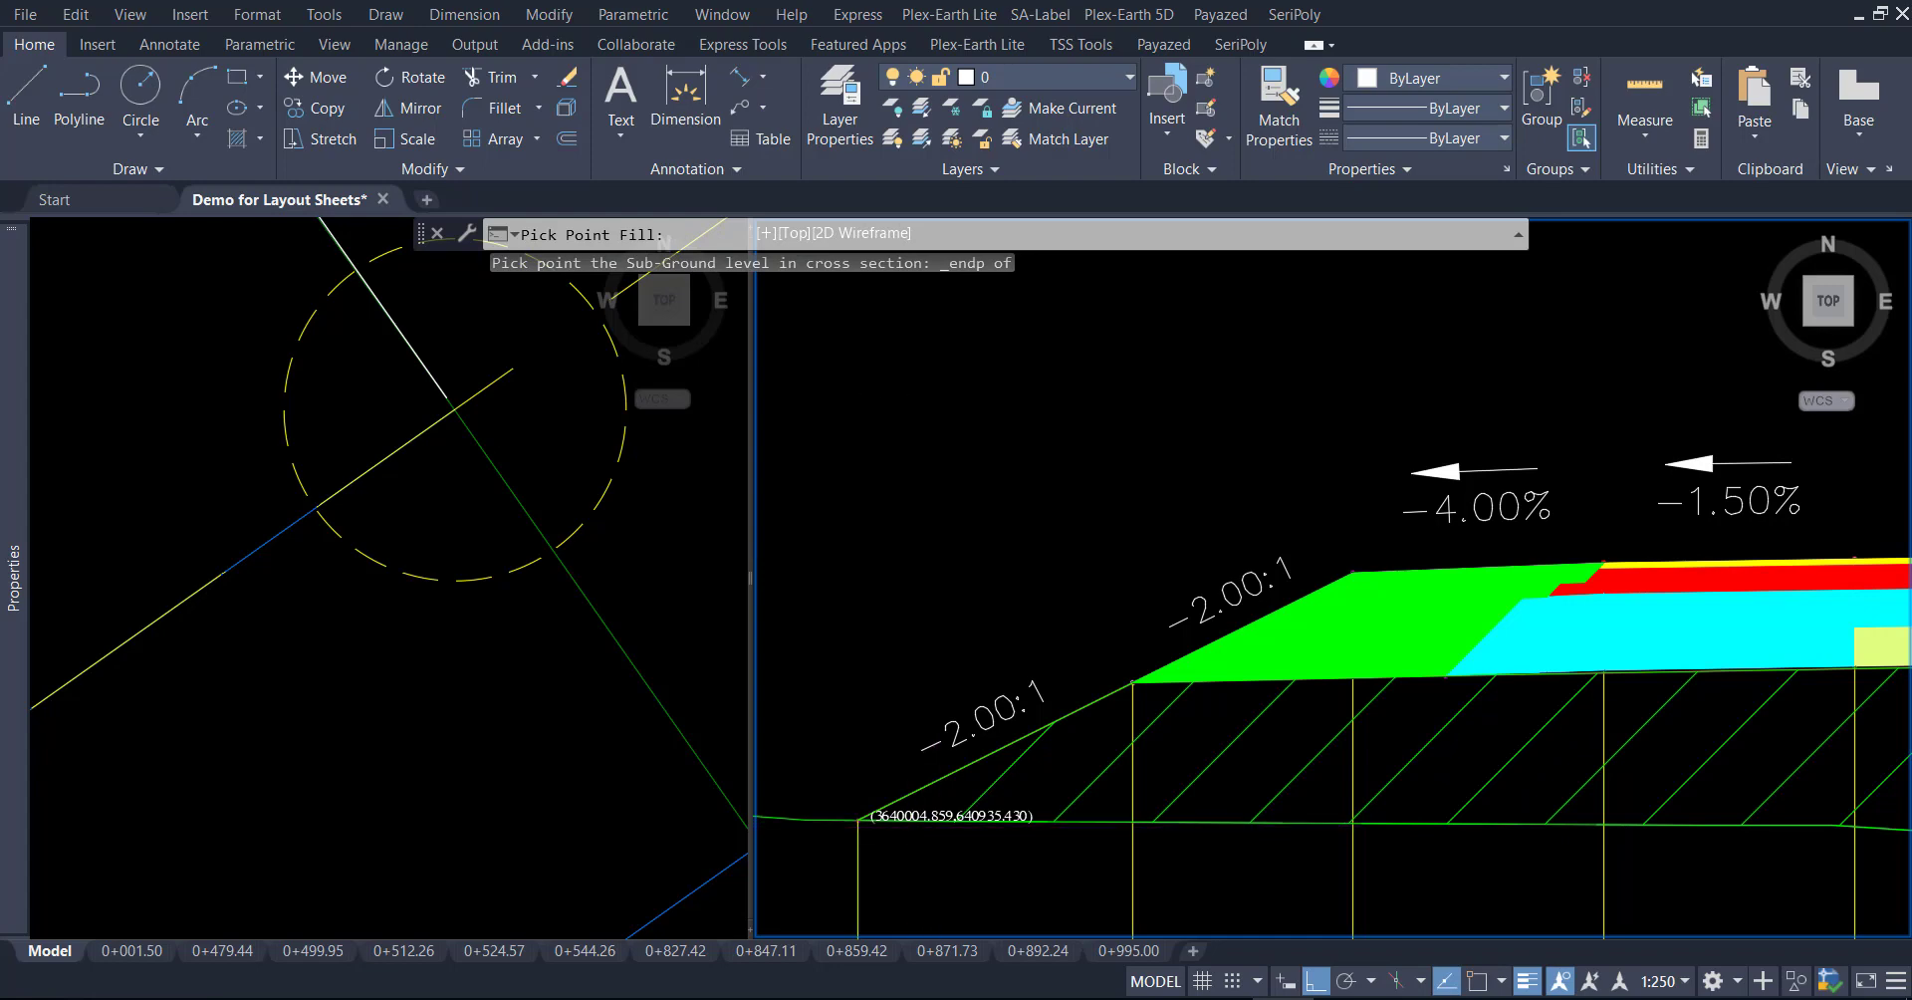
pyautogui.scroll(5, 867, 821)
pyautogui.scroll(-3, 1244, 858)
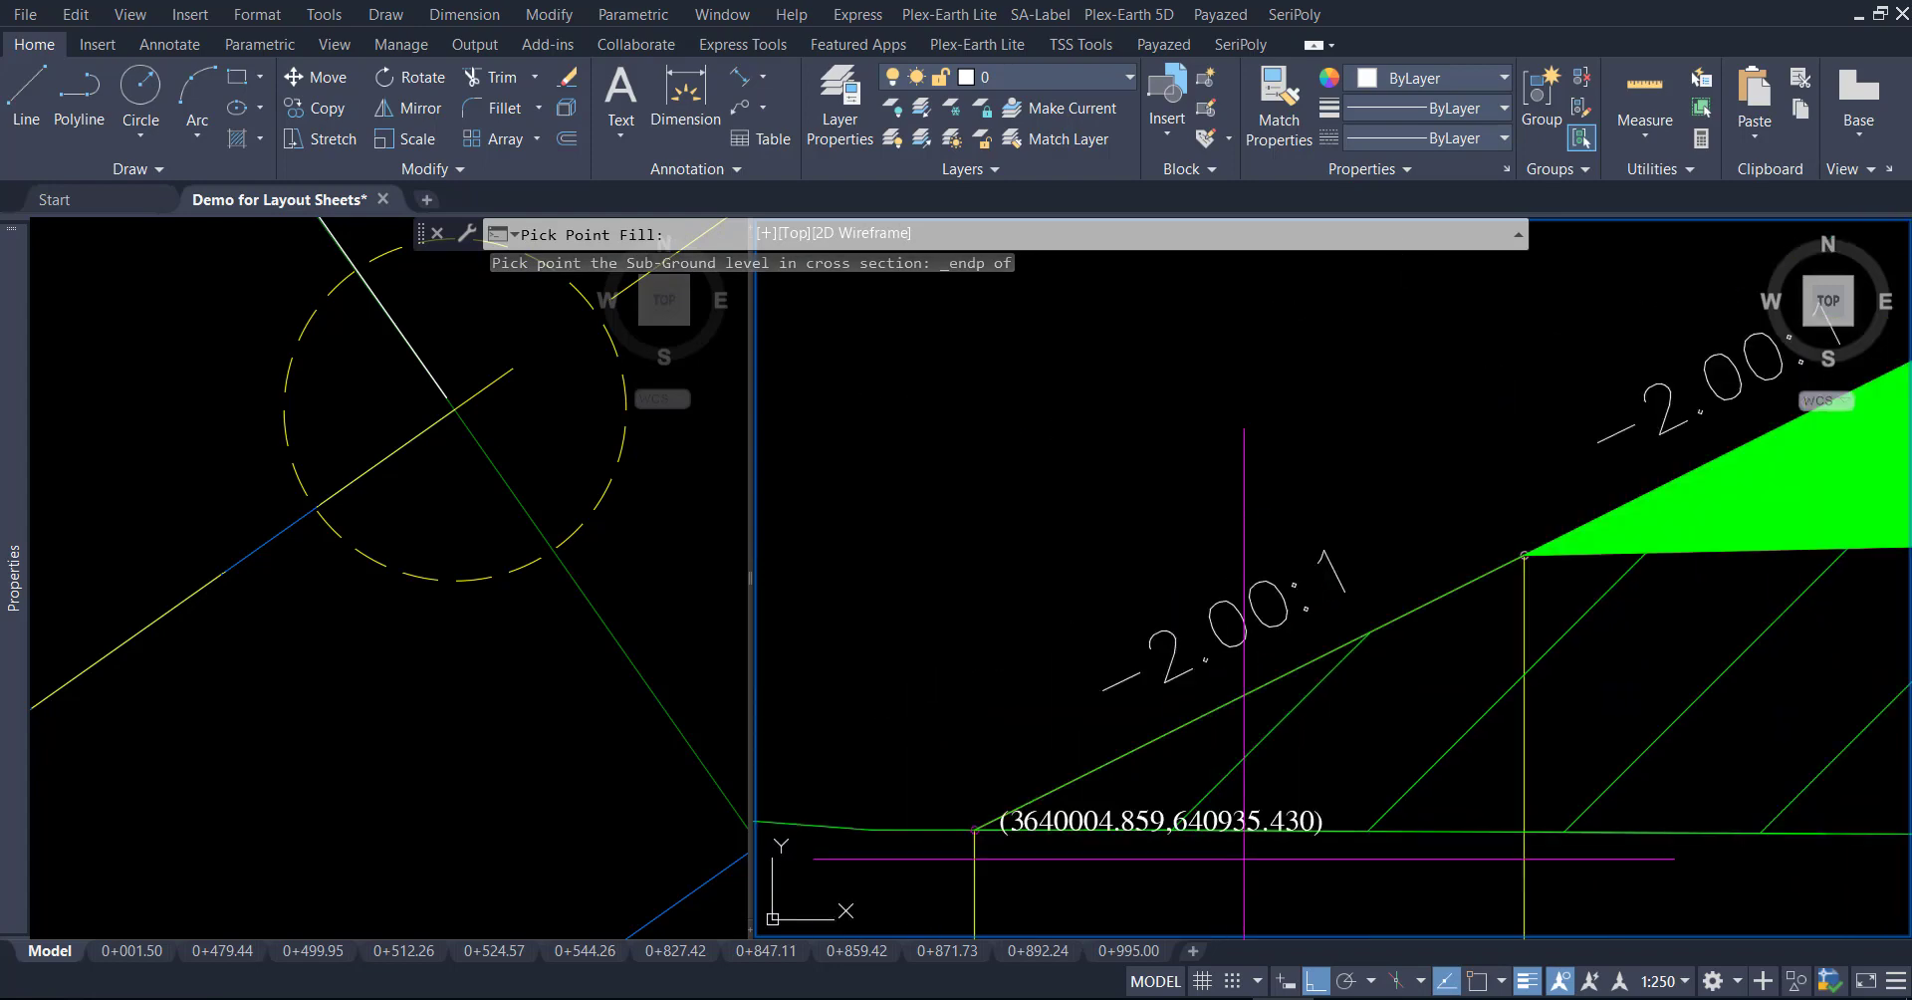
pyautogui.press('Escape')
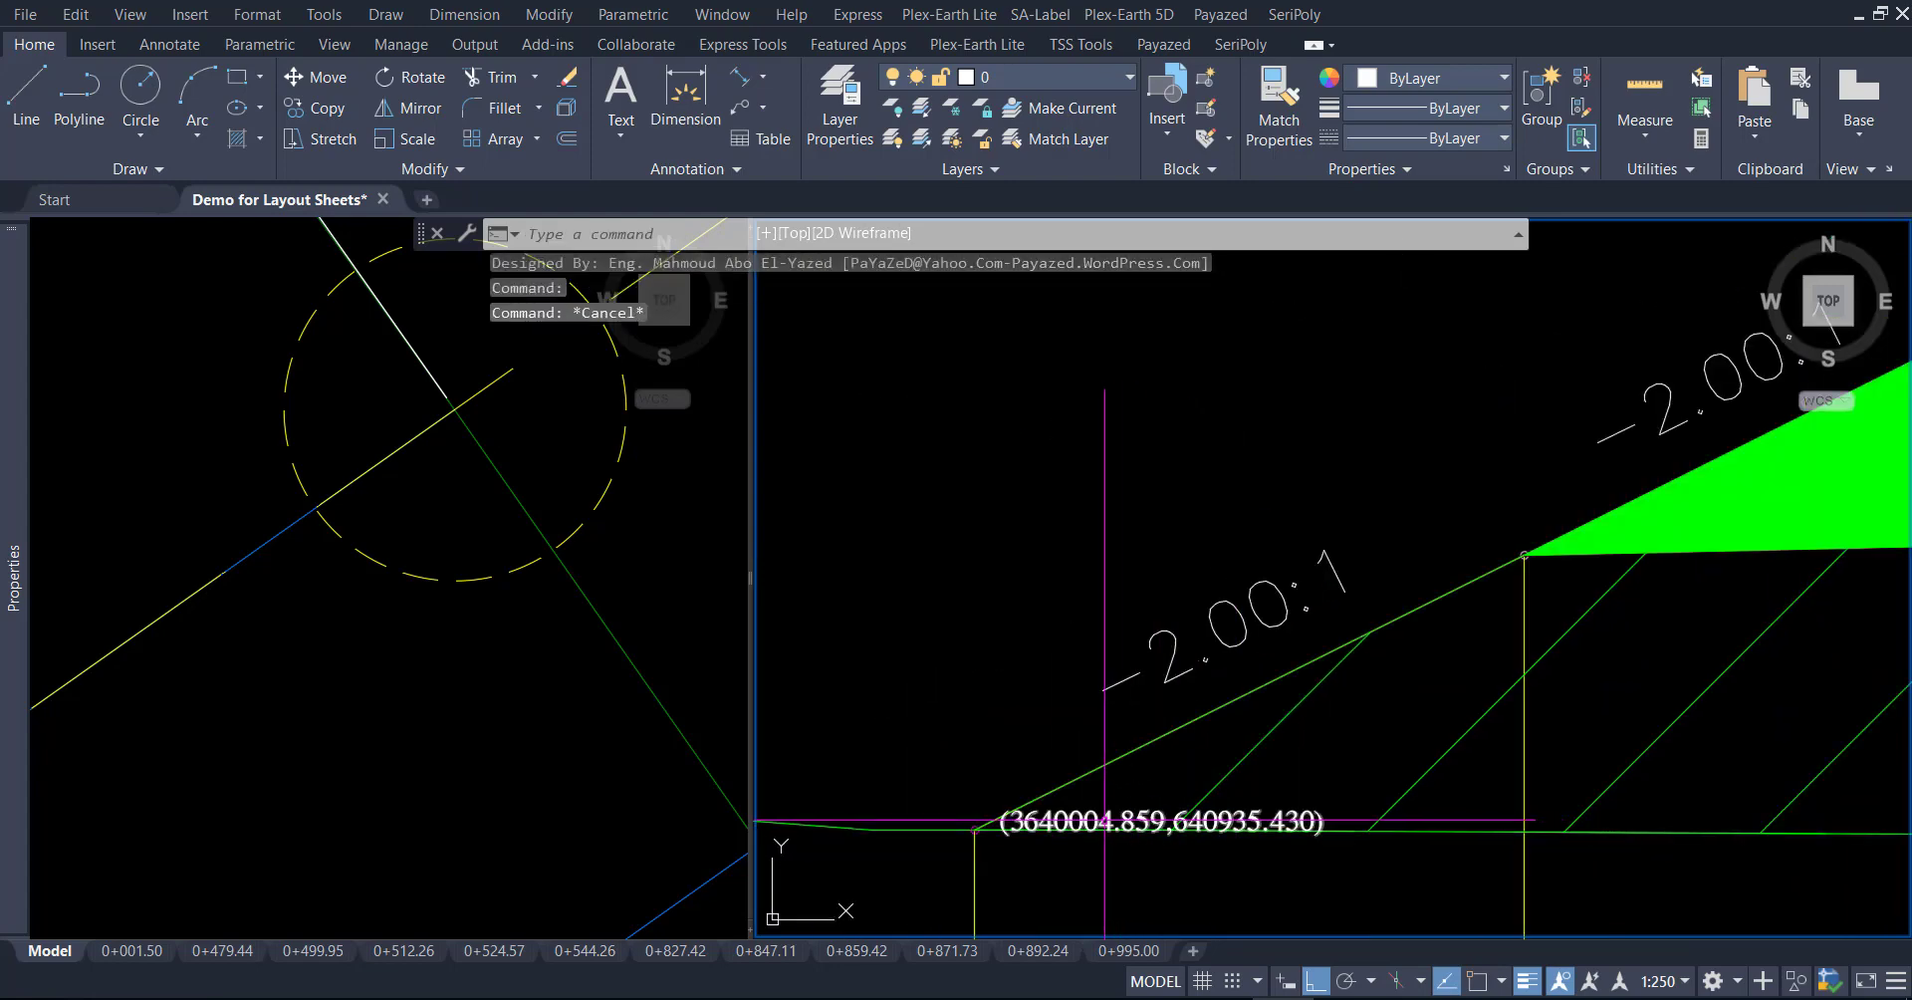
pyautogui.click(1104, 819)
# Rotate the coordinate label 90° about the sub-ground point so it reads vertically
pyautogui.write('ro')
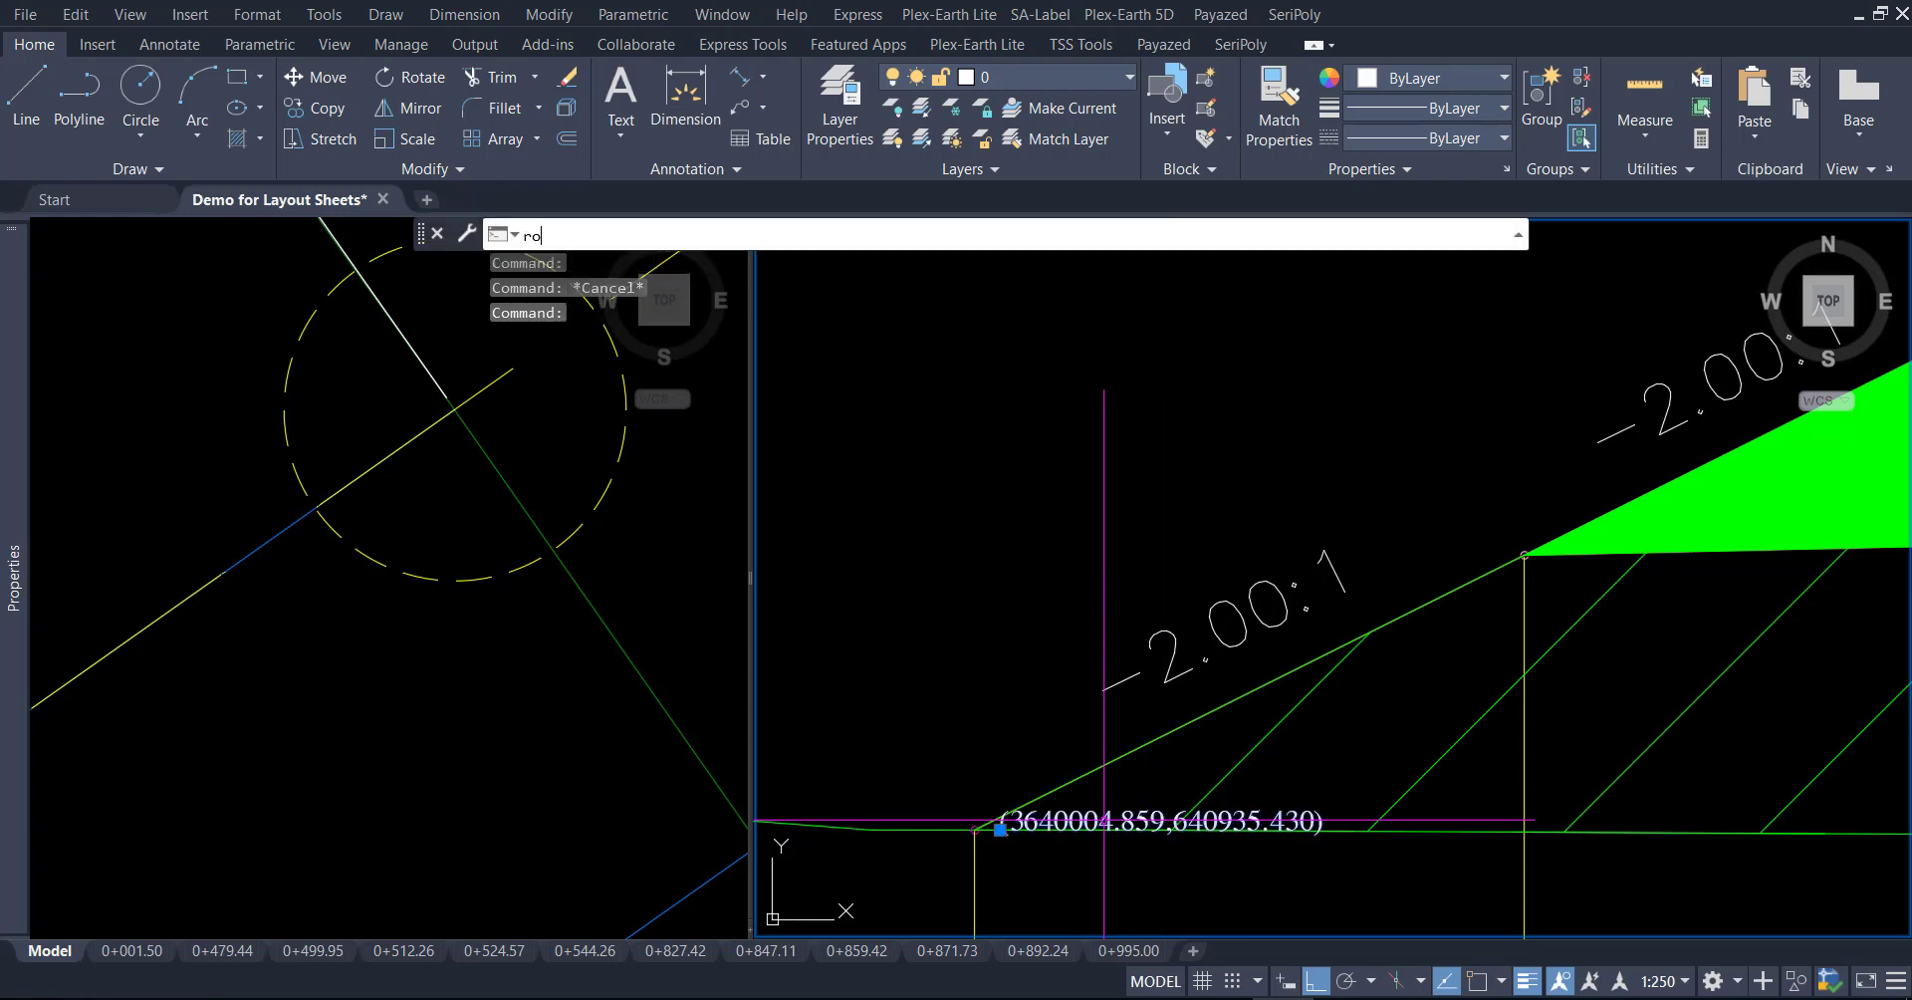
pyautogui.press('Return')
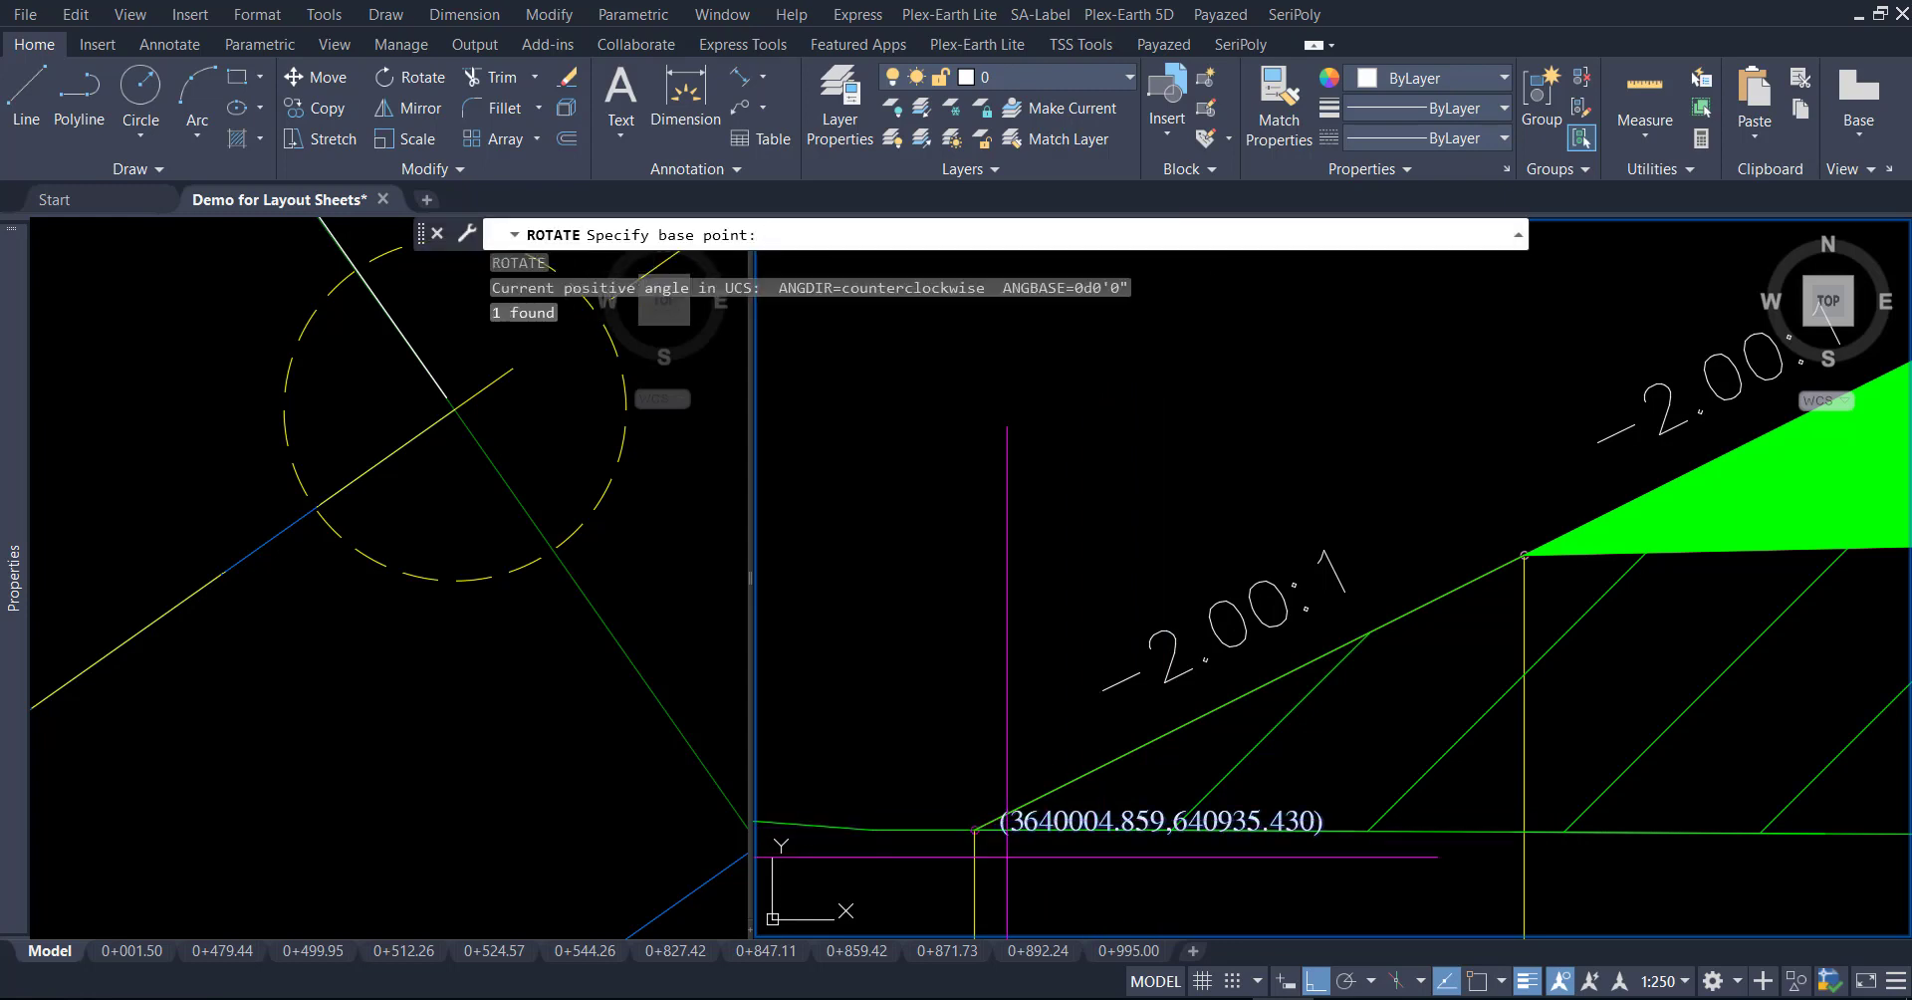
pyautogui.keyDown('shift'); pyautogui.rightClick(1007, 857); pyautogui.keyUp('shift')
pyautogui.click(1066, 461)
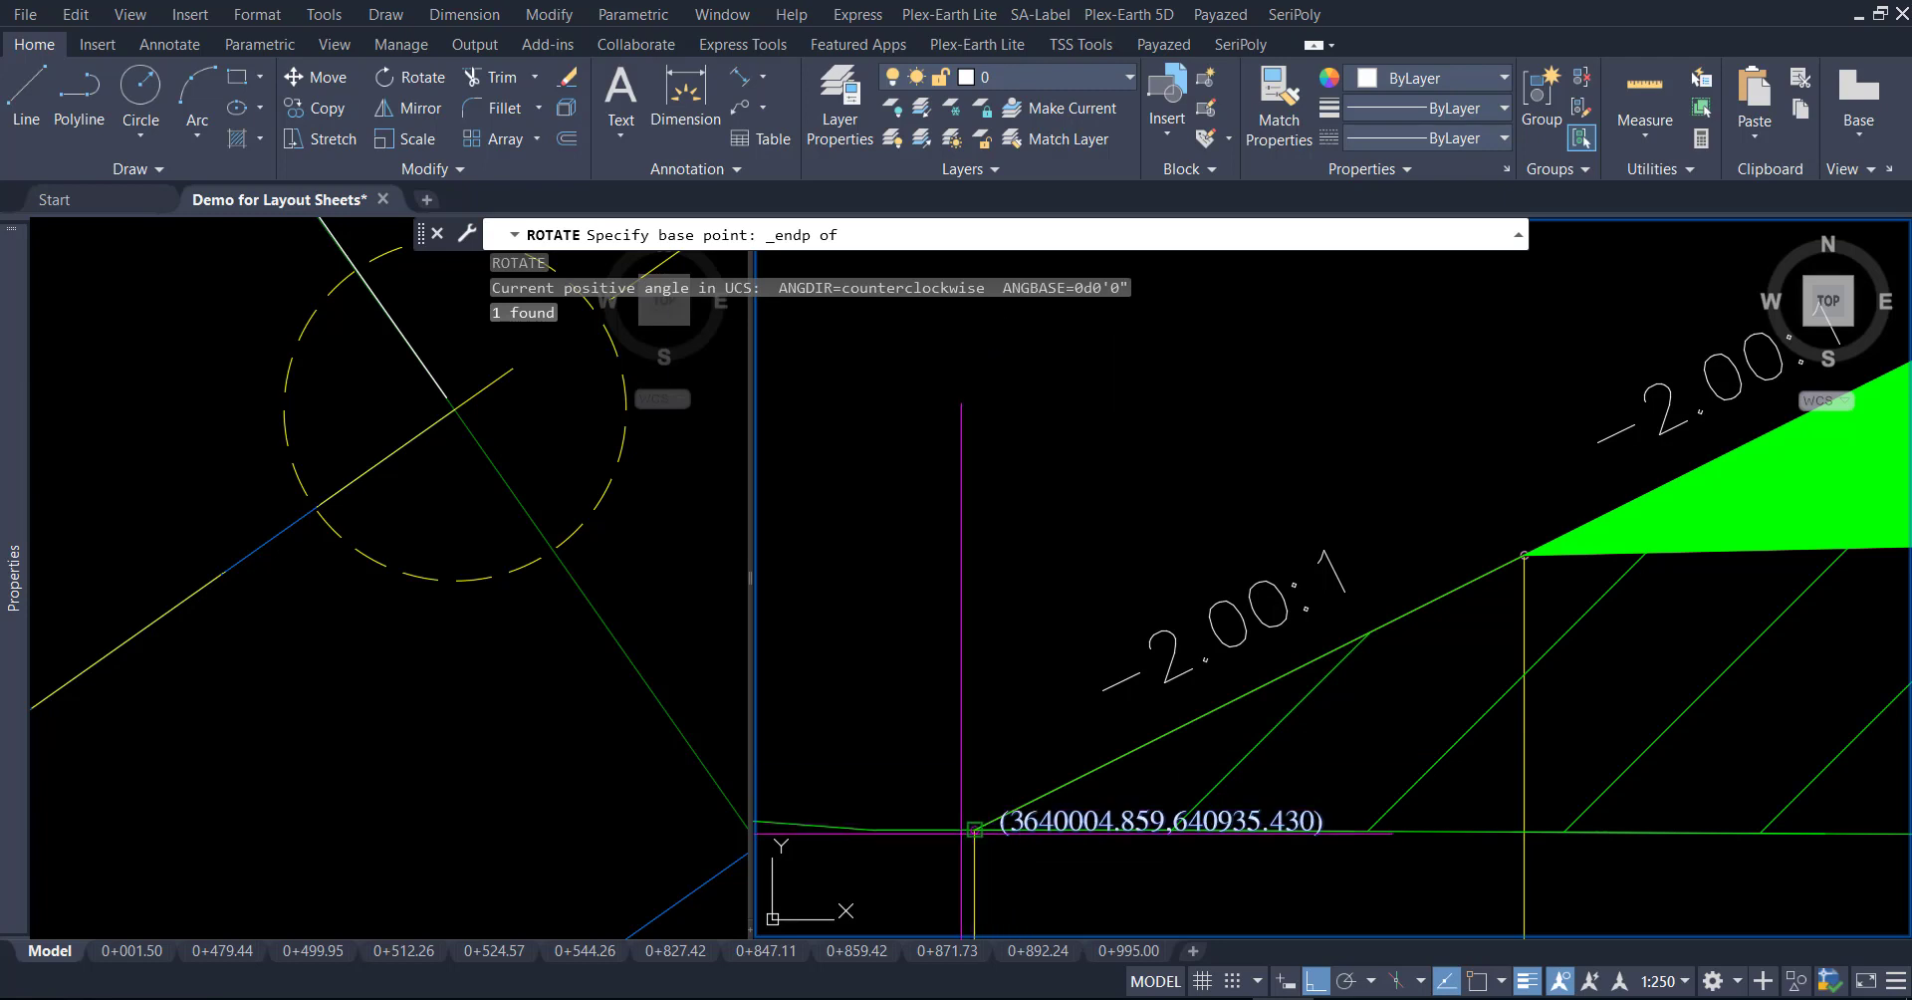
pyautogui.click(974, 828)
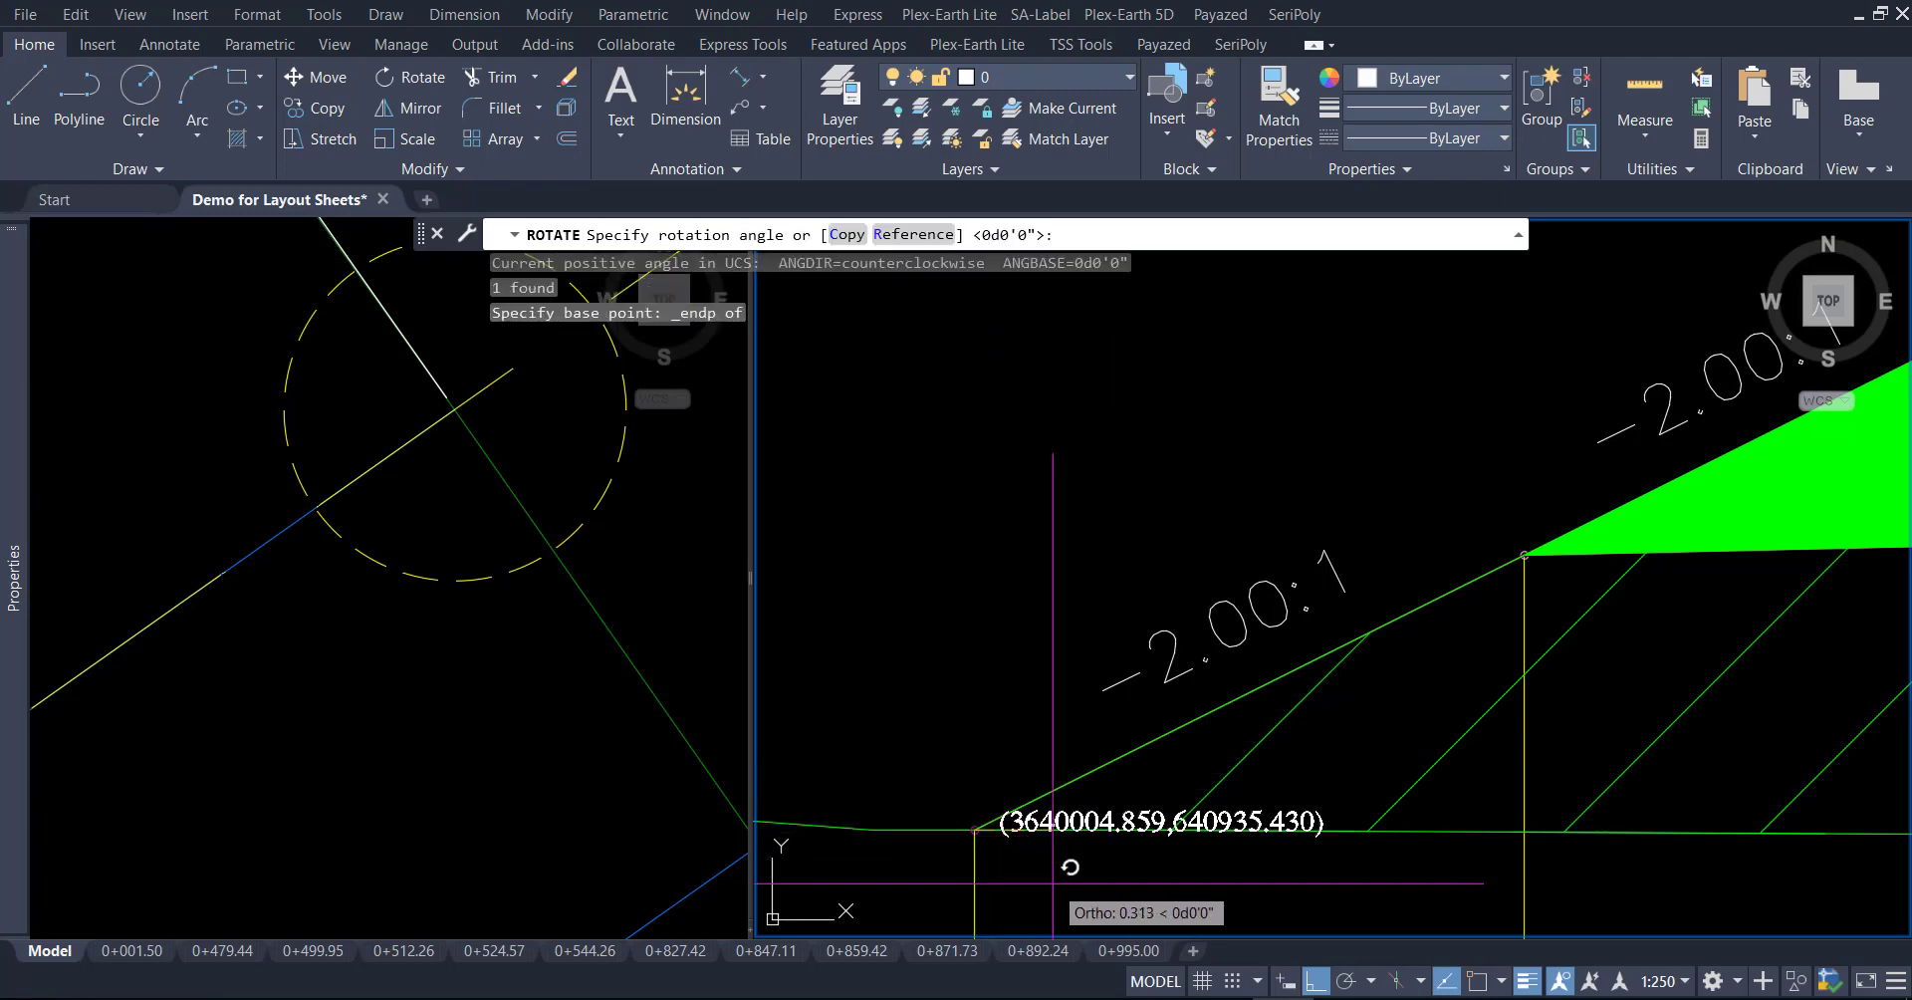
pyautogui.press('F8')
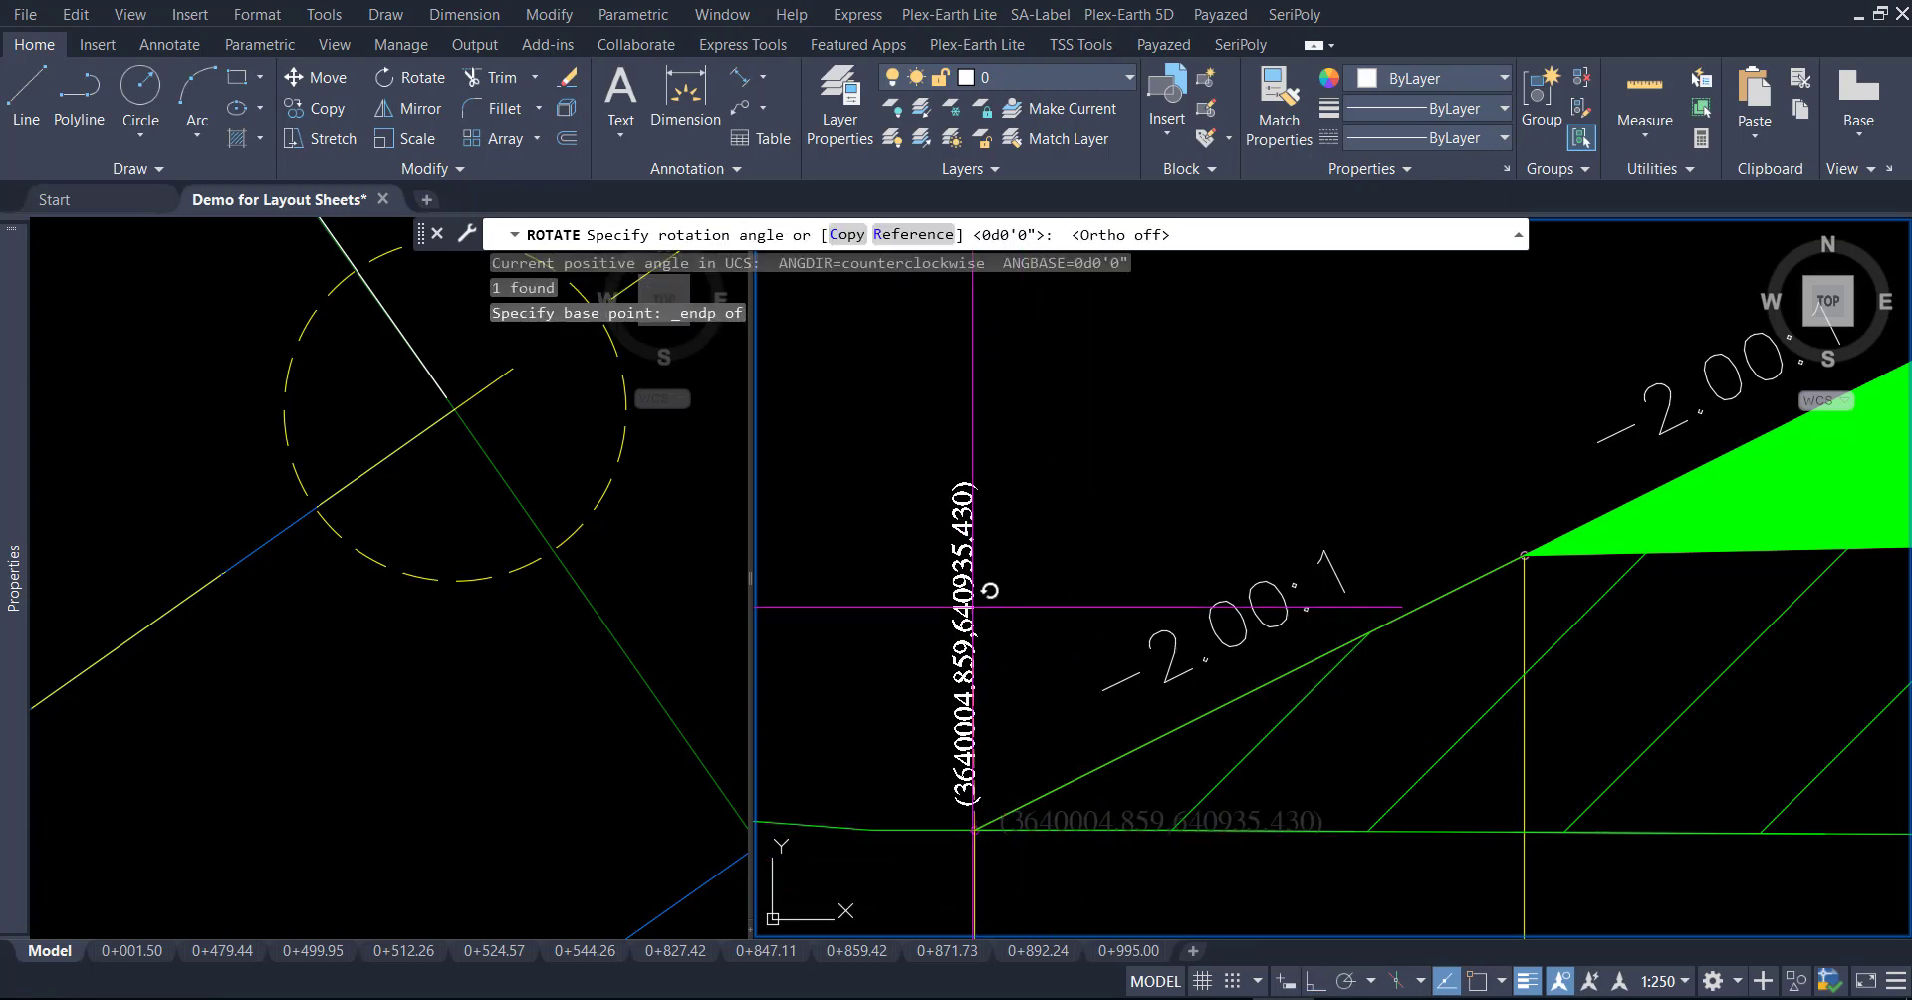
pyautogui.press('F8')
pyautogui.press('Escape')
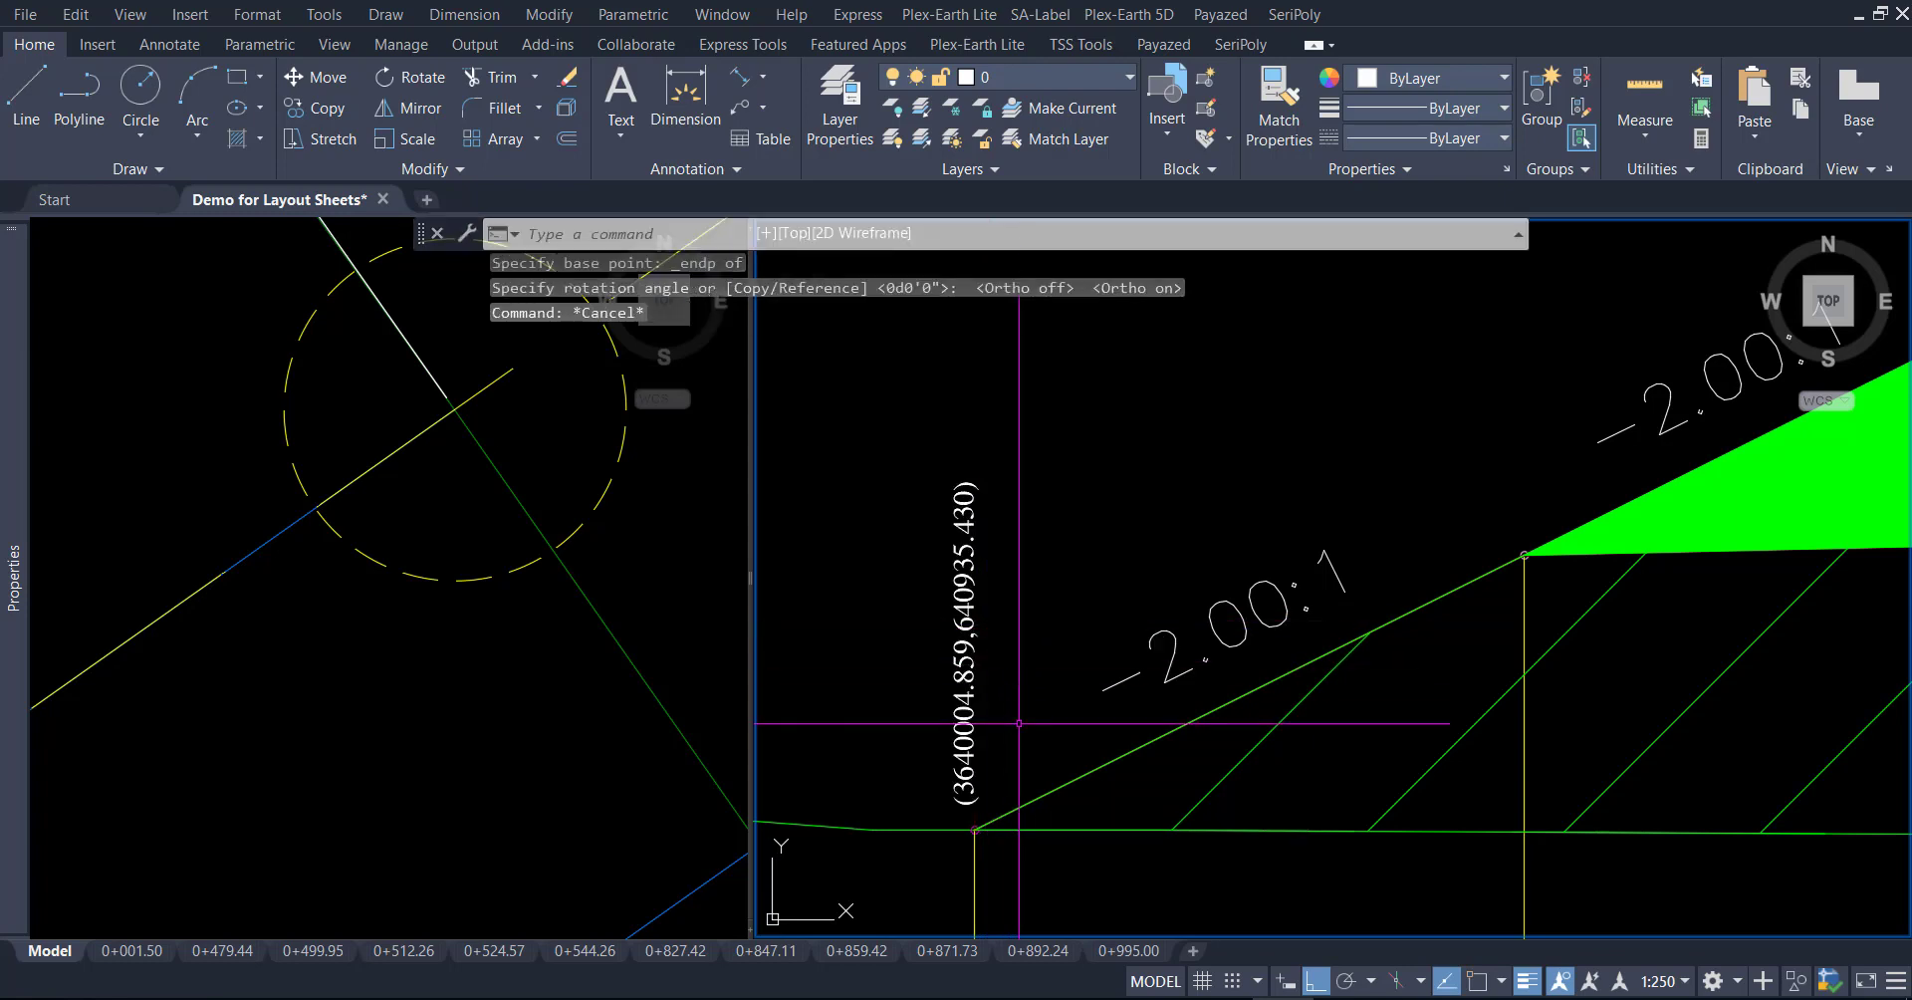
pyautogui.press('Escape')
pyautogui.click(1019, 723)
pyautogui.click(905, 571)
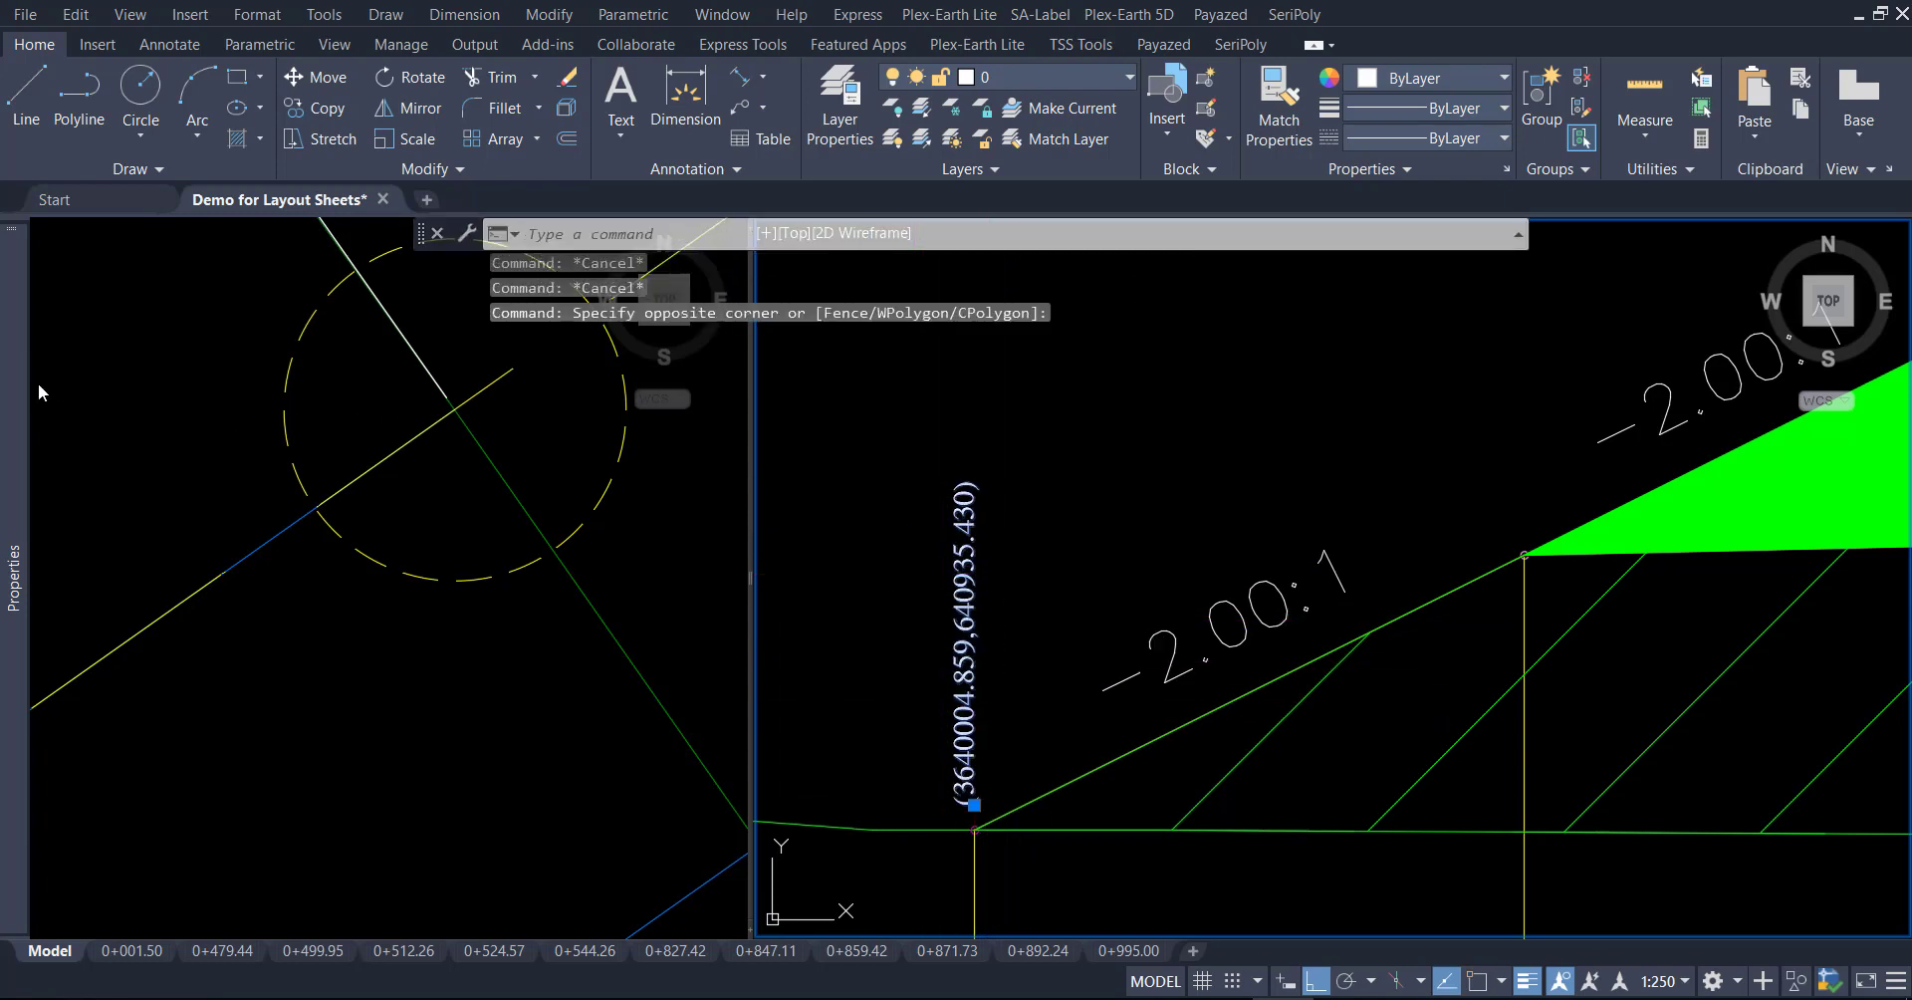
# Set the label's text height to 0.120 with 90° rotation in Properties
pyautogui.click(424, 666)
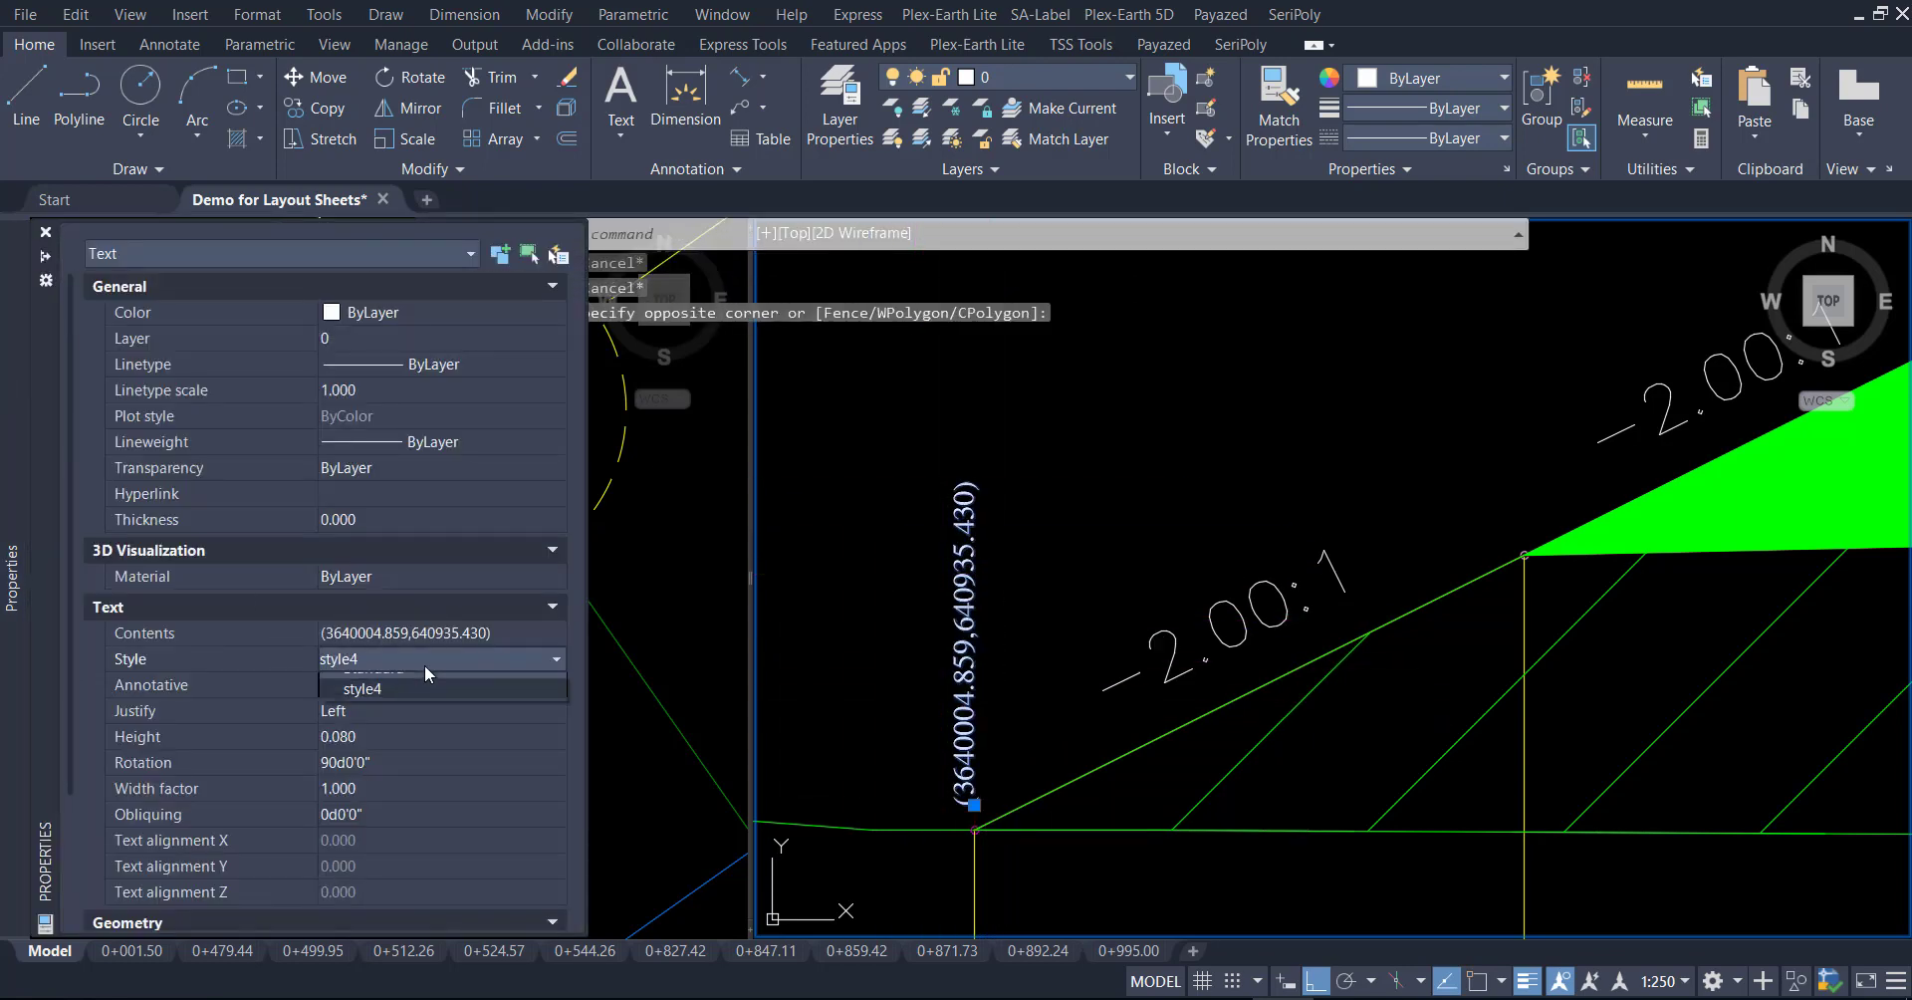
pyautogui.click(376, 738)
pyautogui.write('1.200')
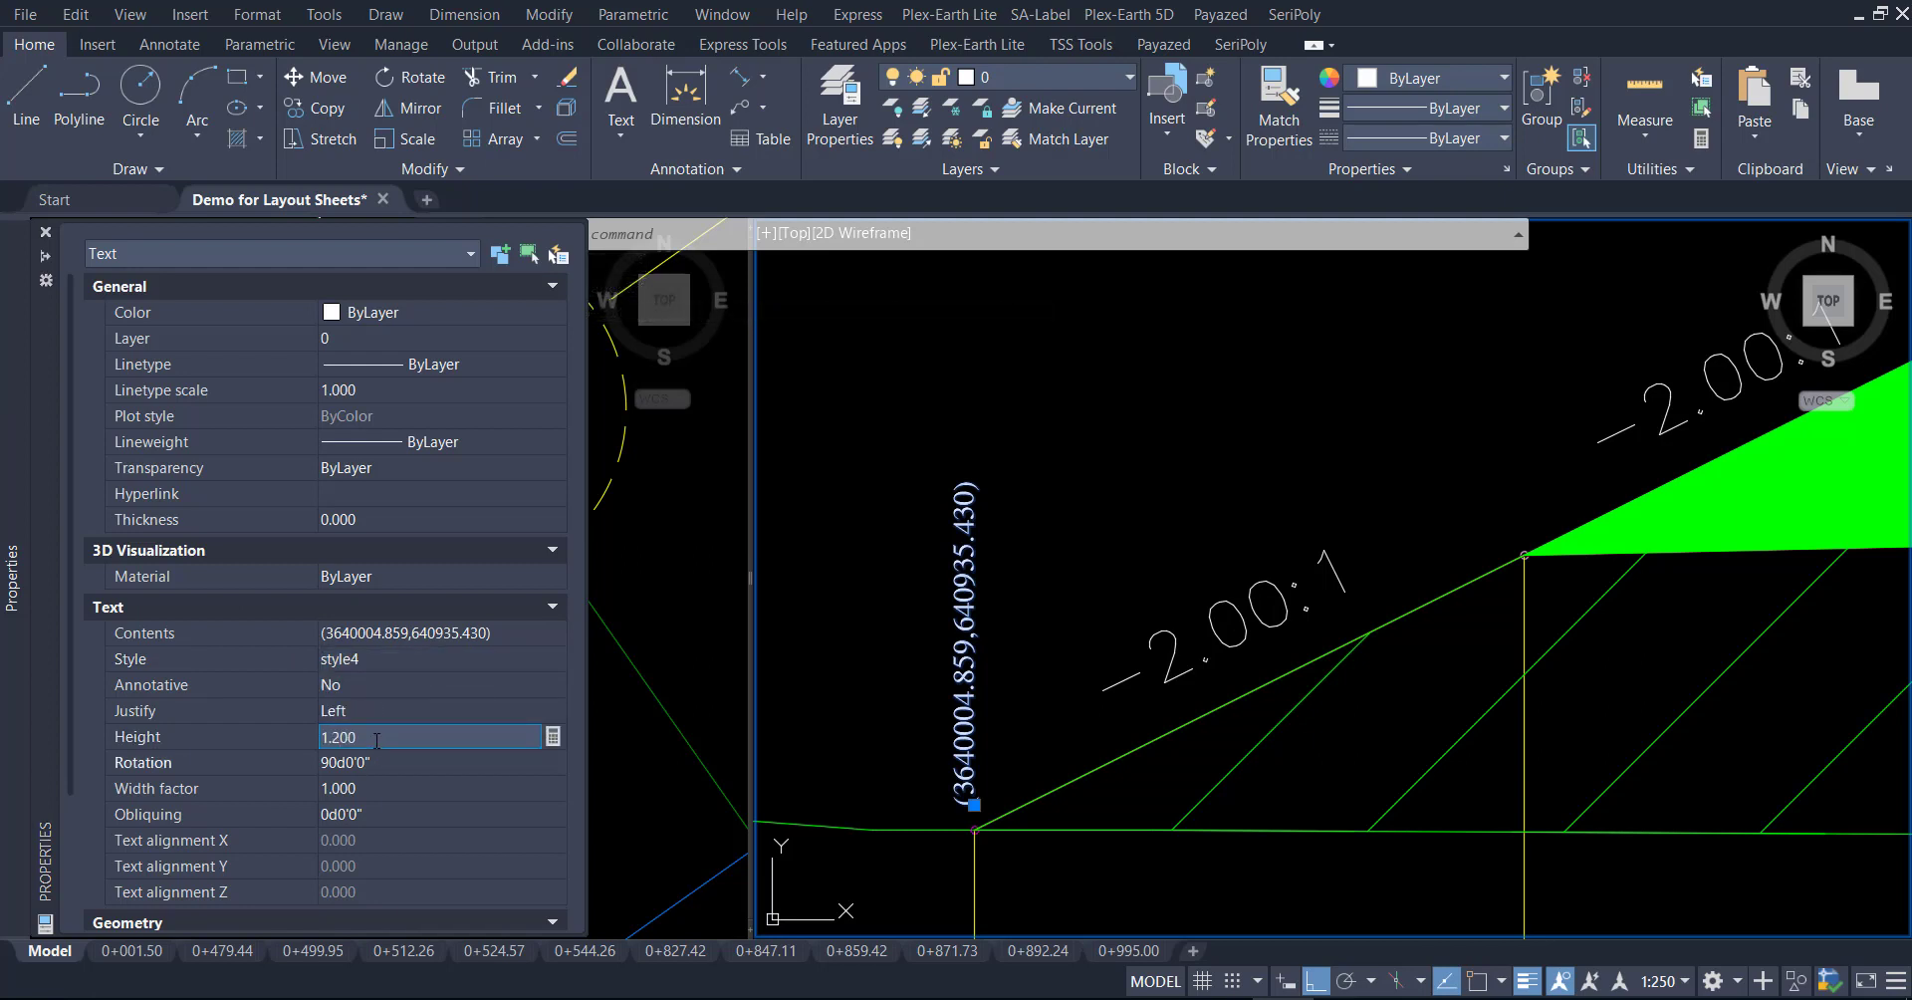
pyautogui.press('Tab')
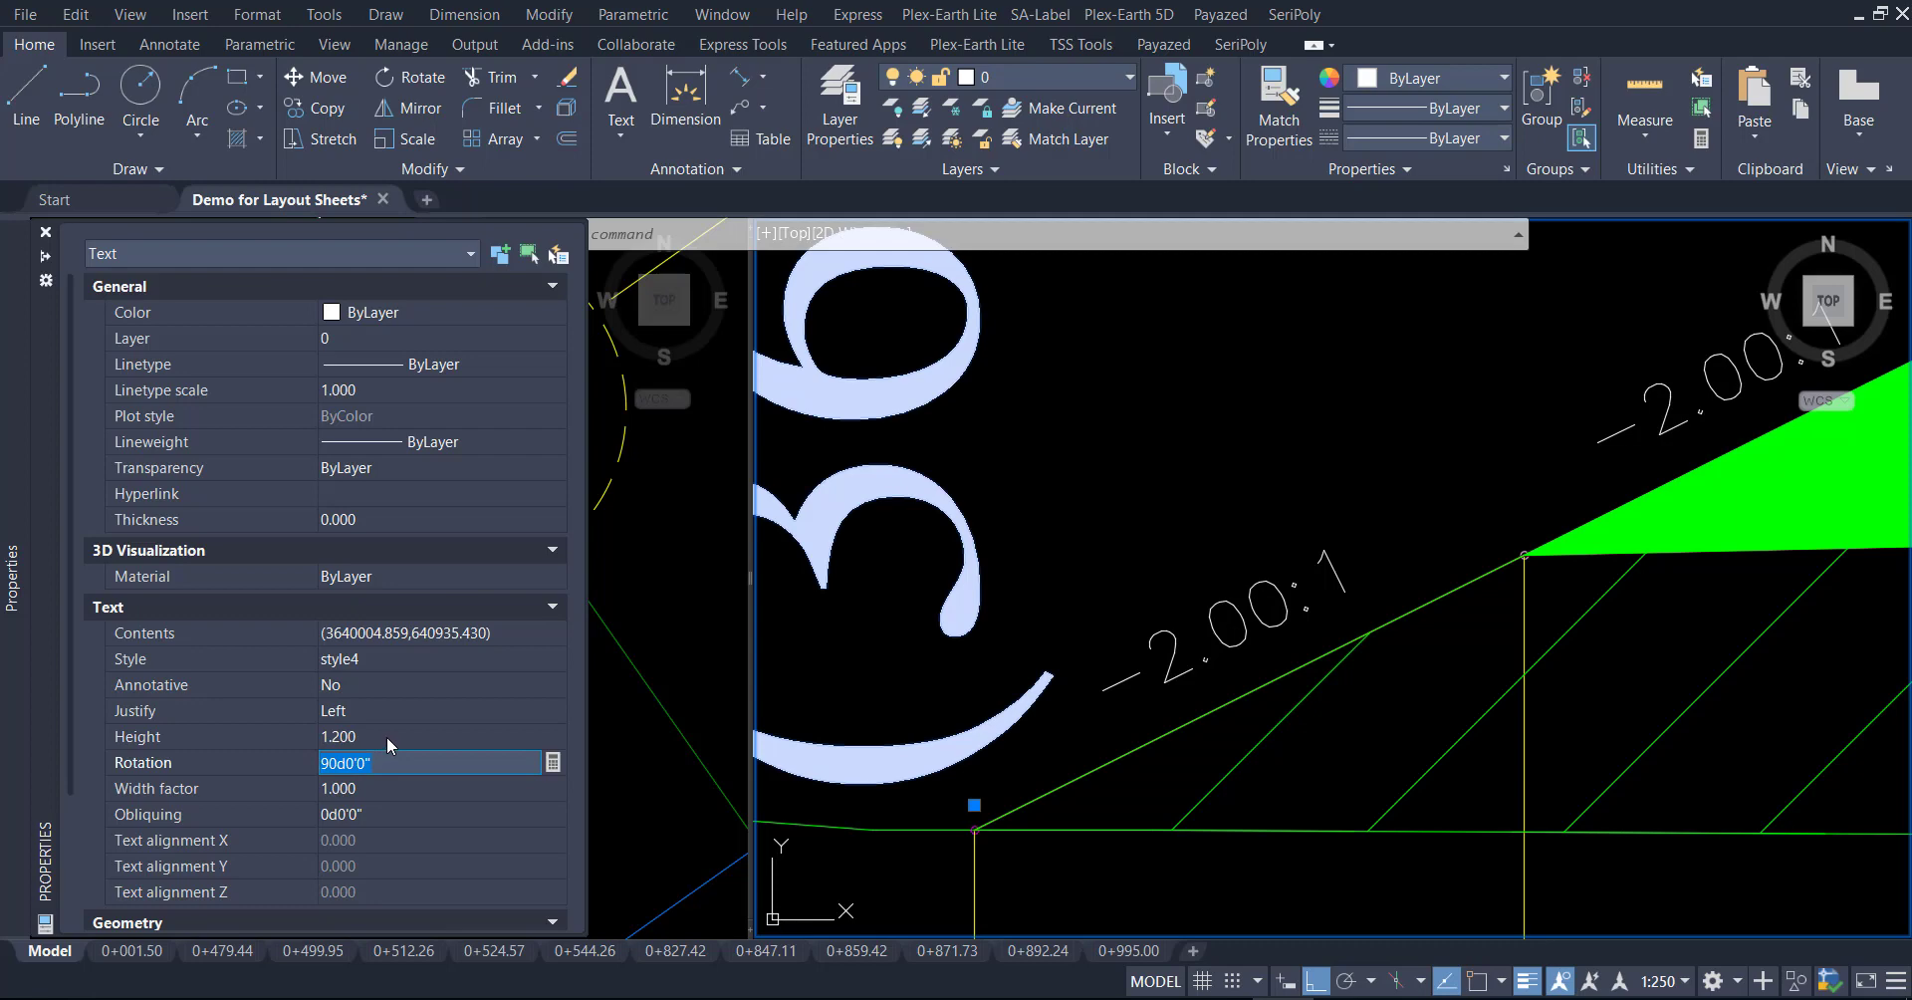
pyautogui.press('Escape')
pyautogui.hotkey('ctrl', '1')
pyautogui.scroll(-5, 971, 713)
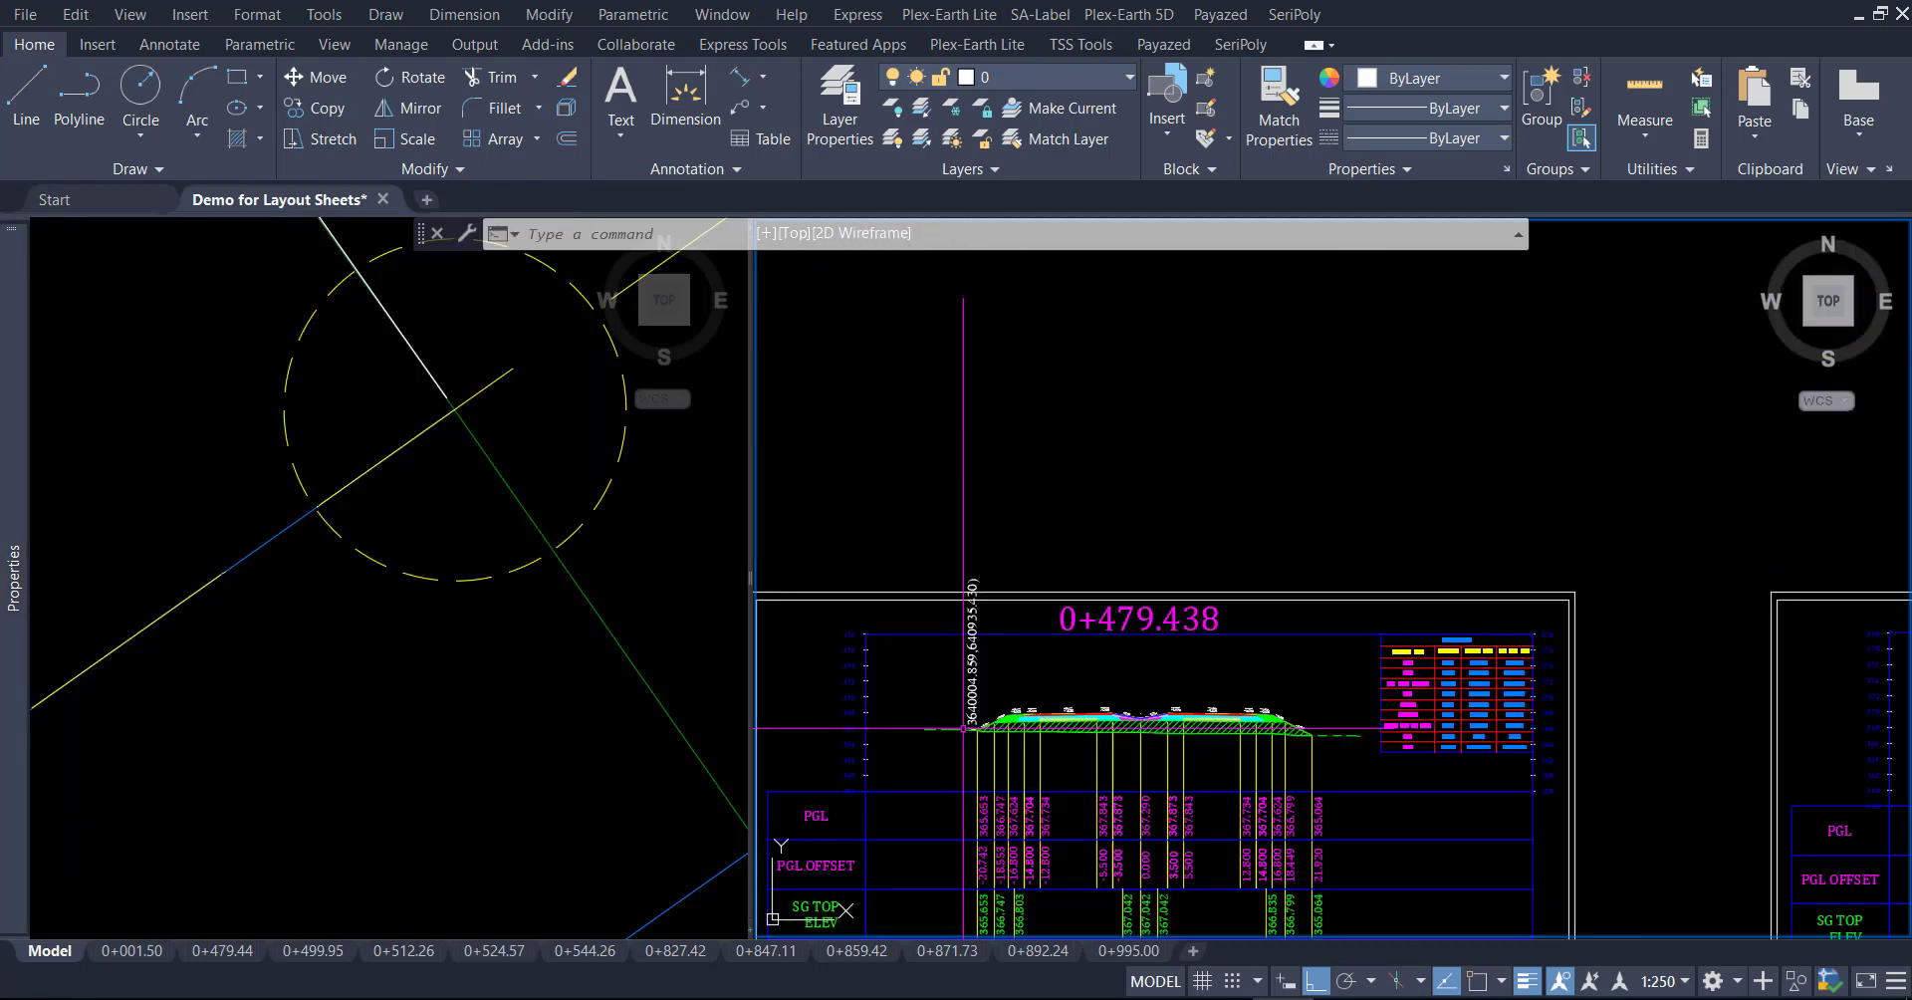
pyautogui.scroll(3, 972, 698)
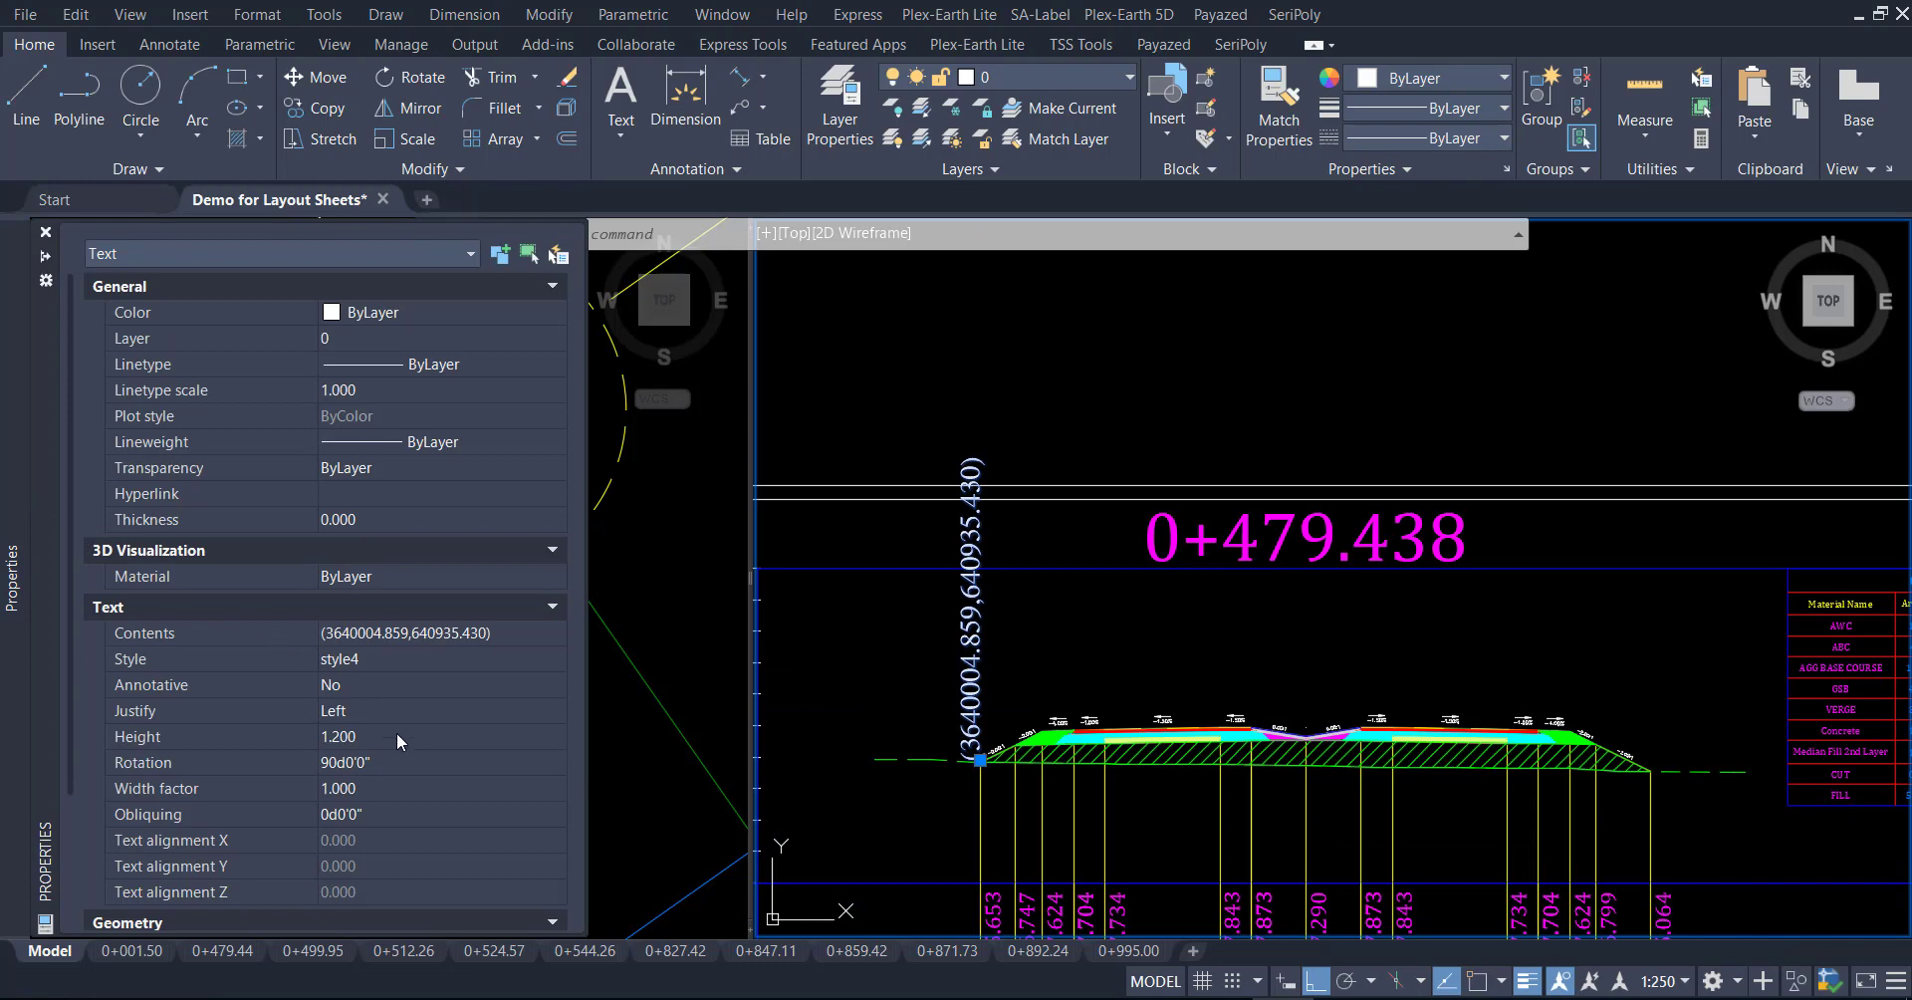
pyautogui.click(398, 736)
pyautogui.write('.12')
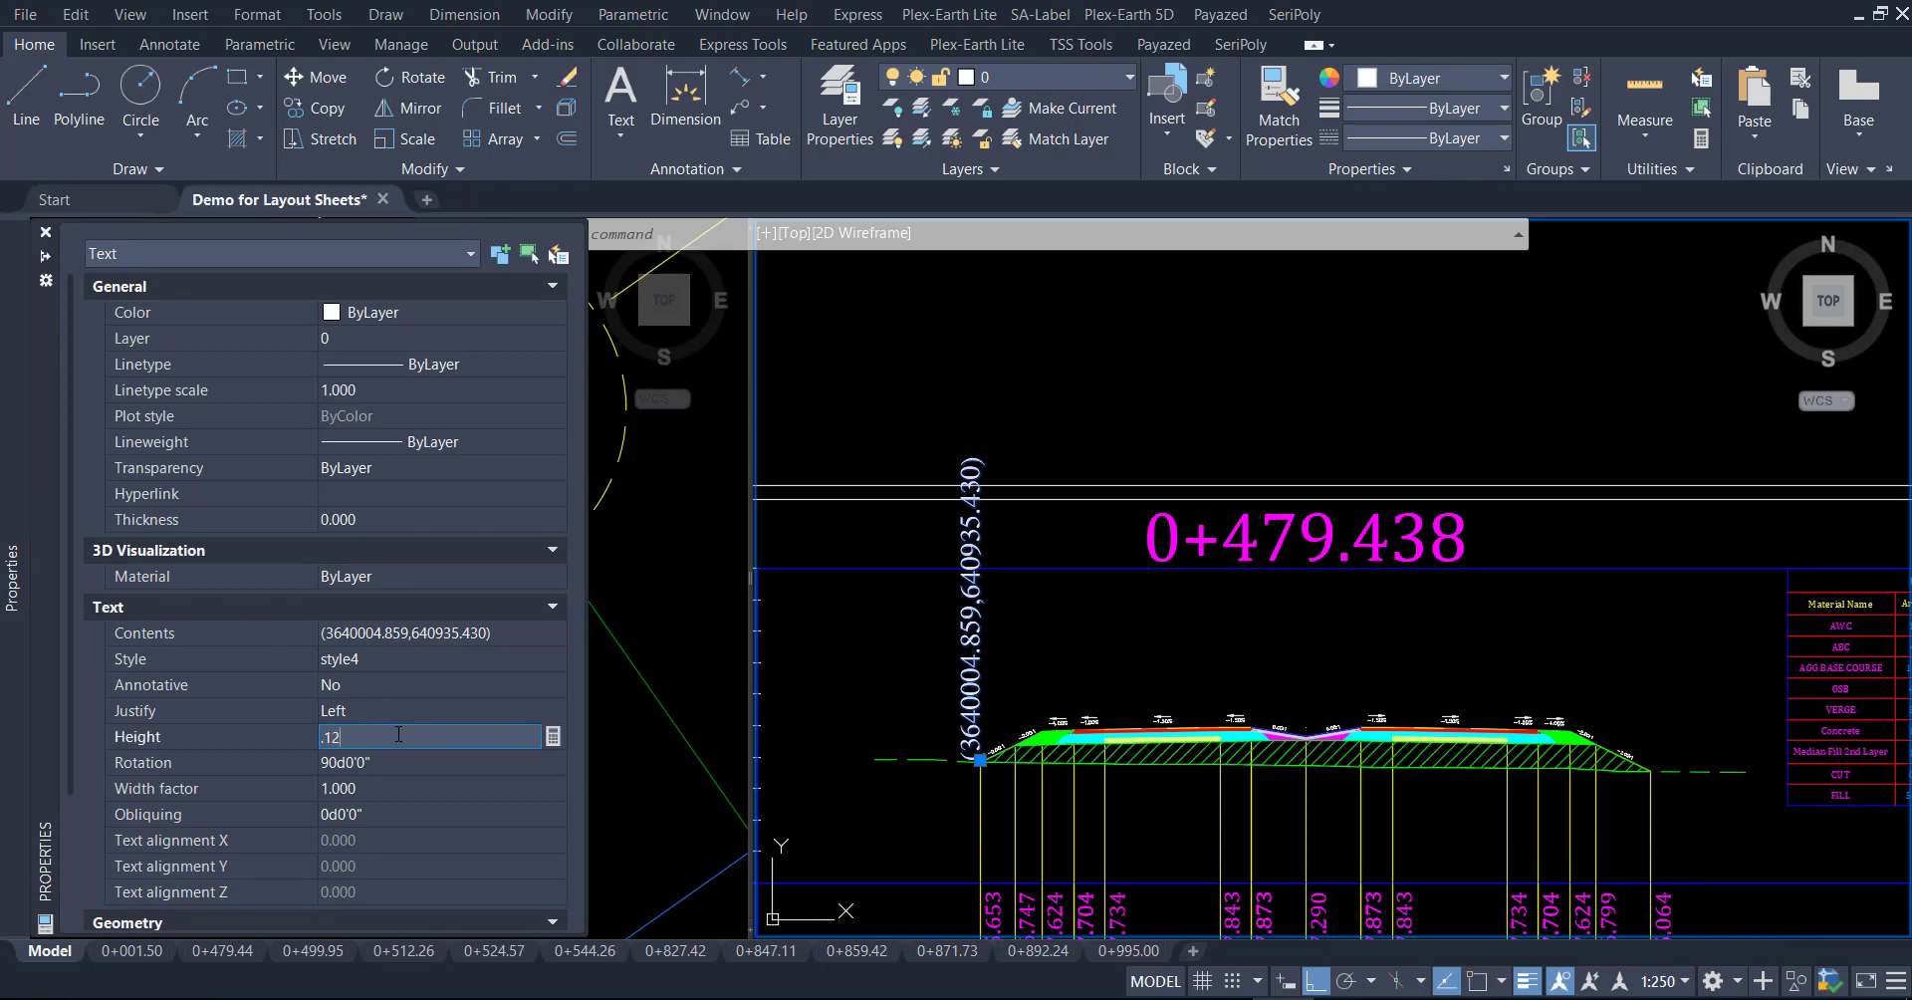
pyautogui.press('Tab')
pyautogui.press('Return')
pyautogui.press('Escape')
pyautogui.scroll(3, 989, 749)
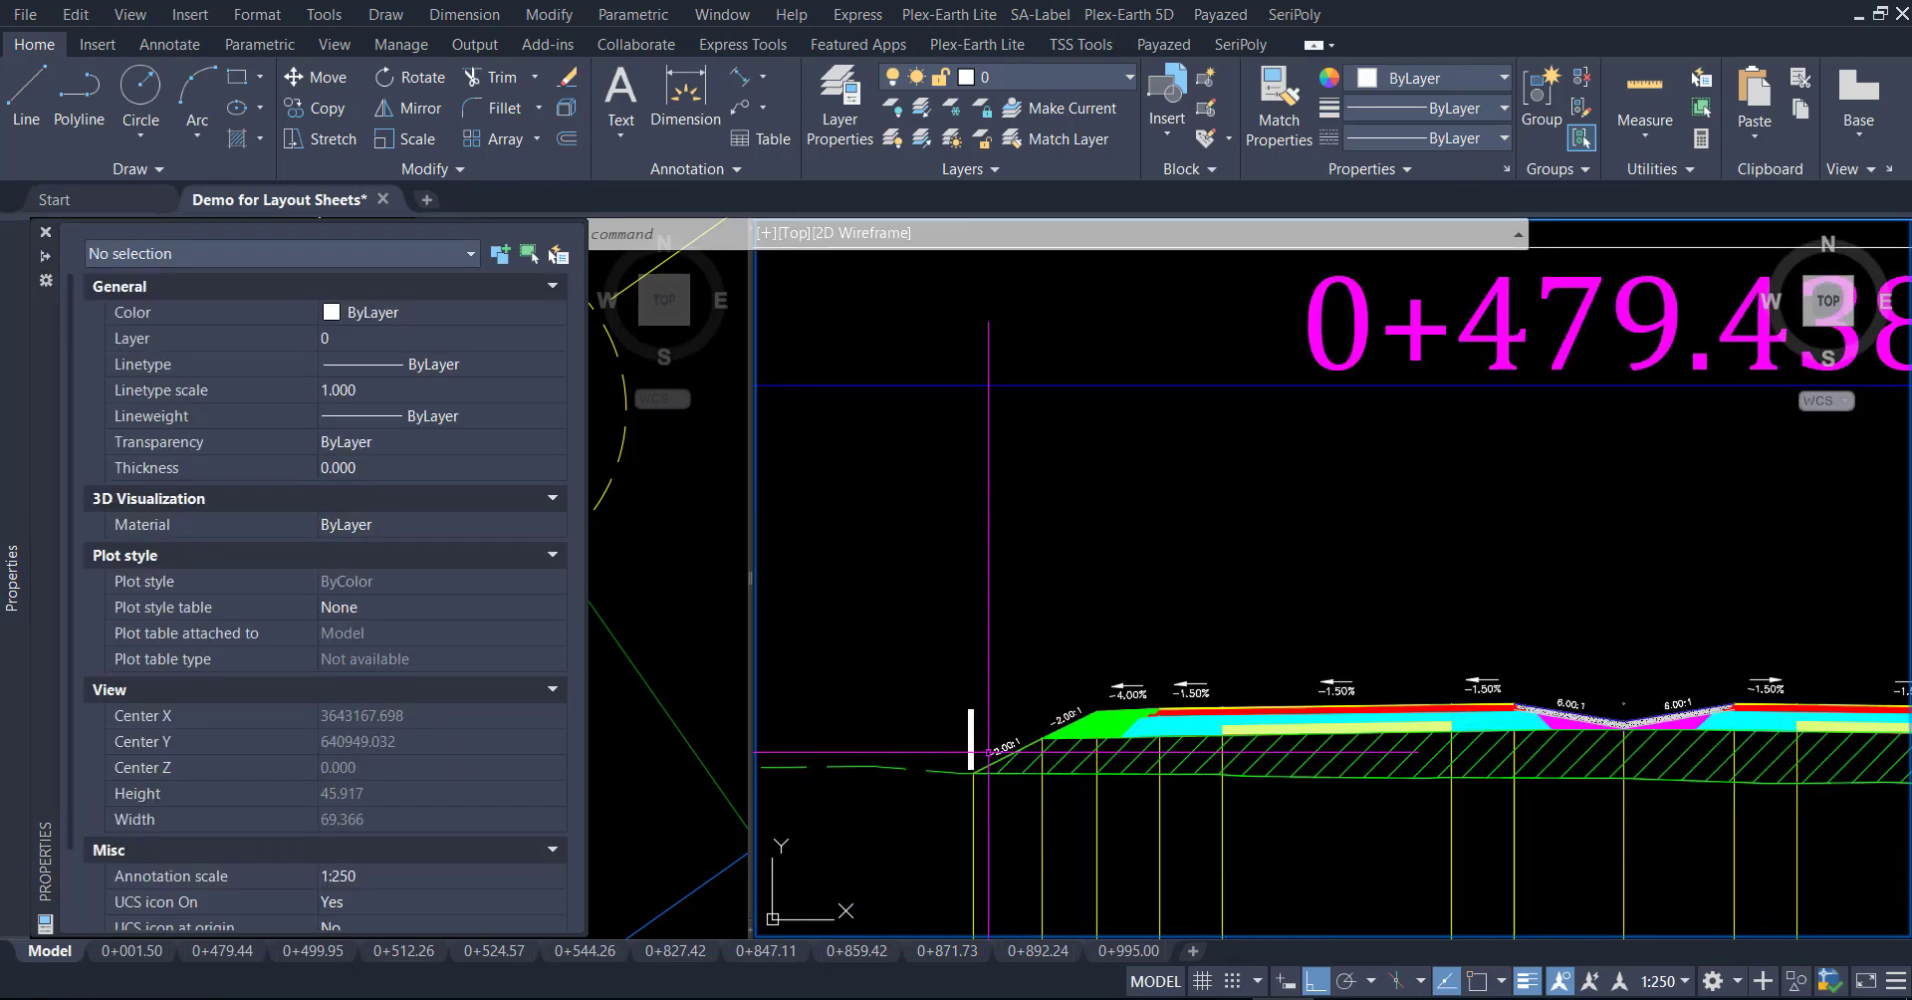
pyautogui.scroll(3, 989, 749)
# Colour the vertical coordinate label yellow
pyautogui.click(985, 659)
pyautogui.click(909, 578)
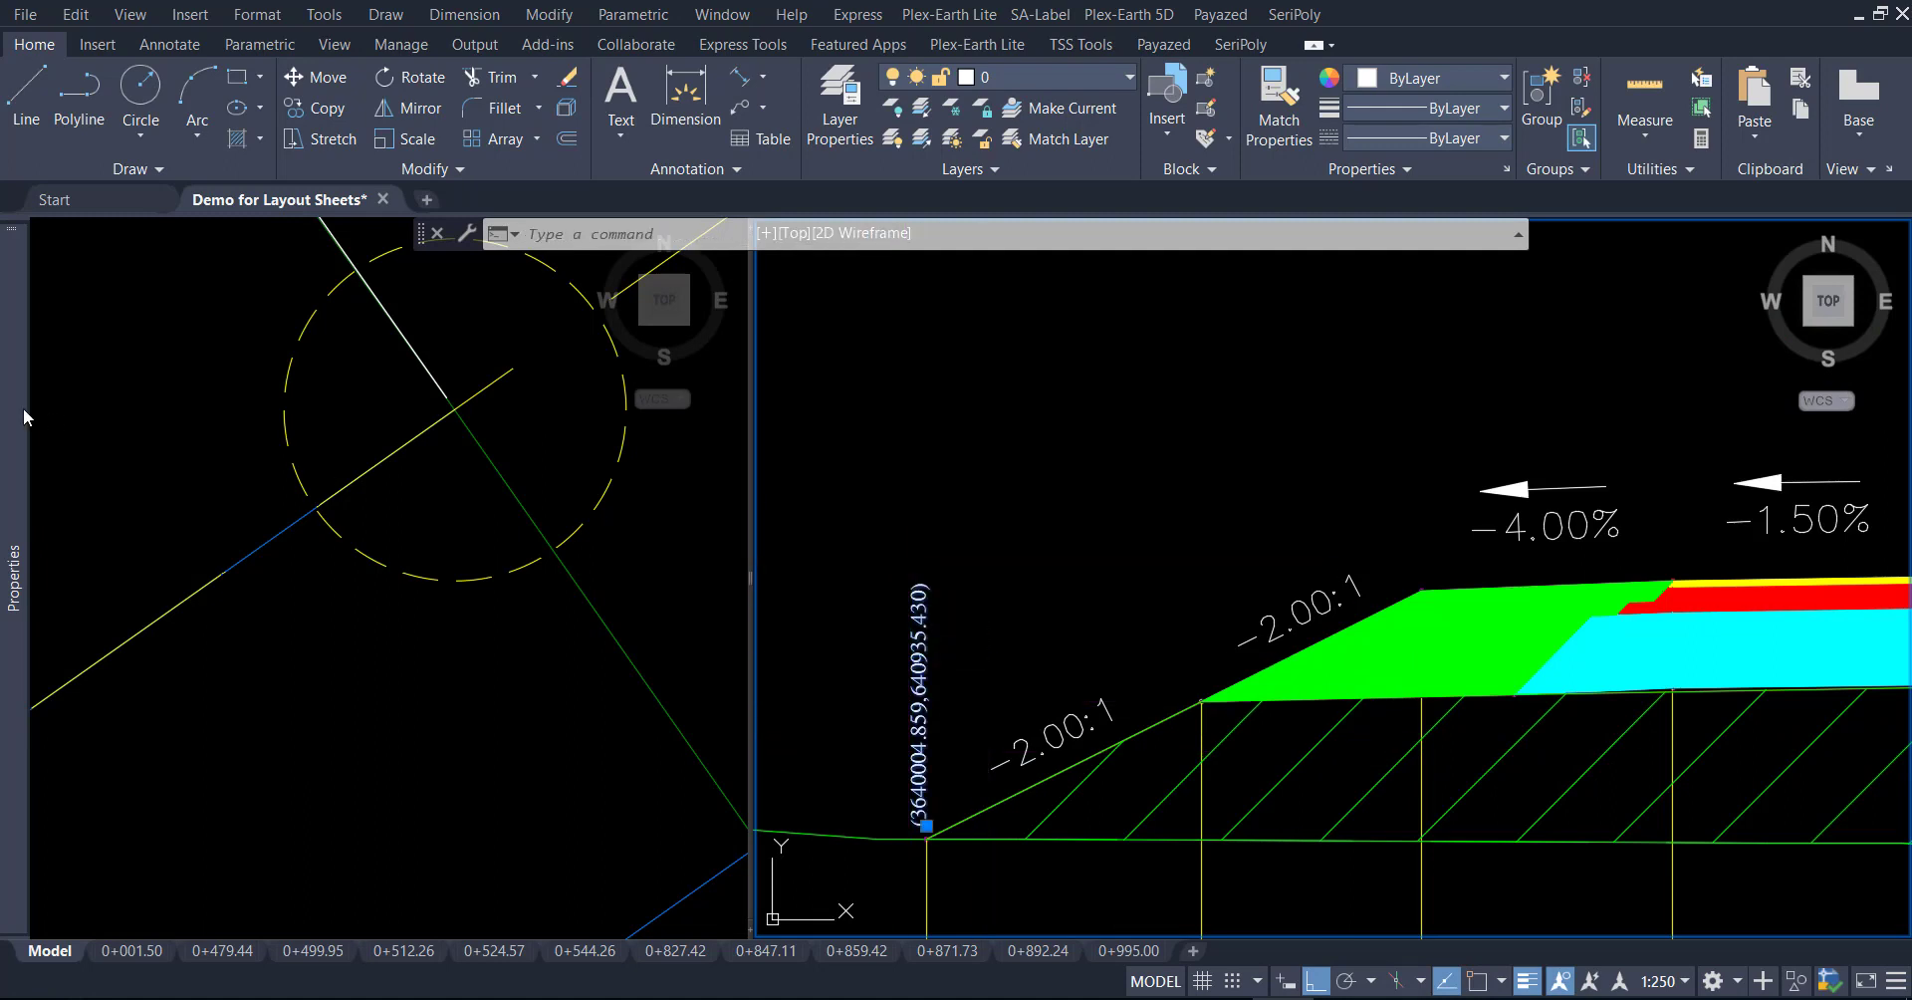
pyautogui.click(416, 314)
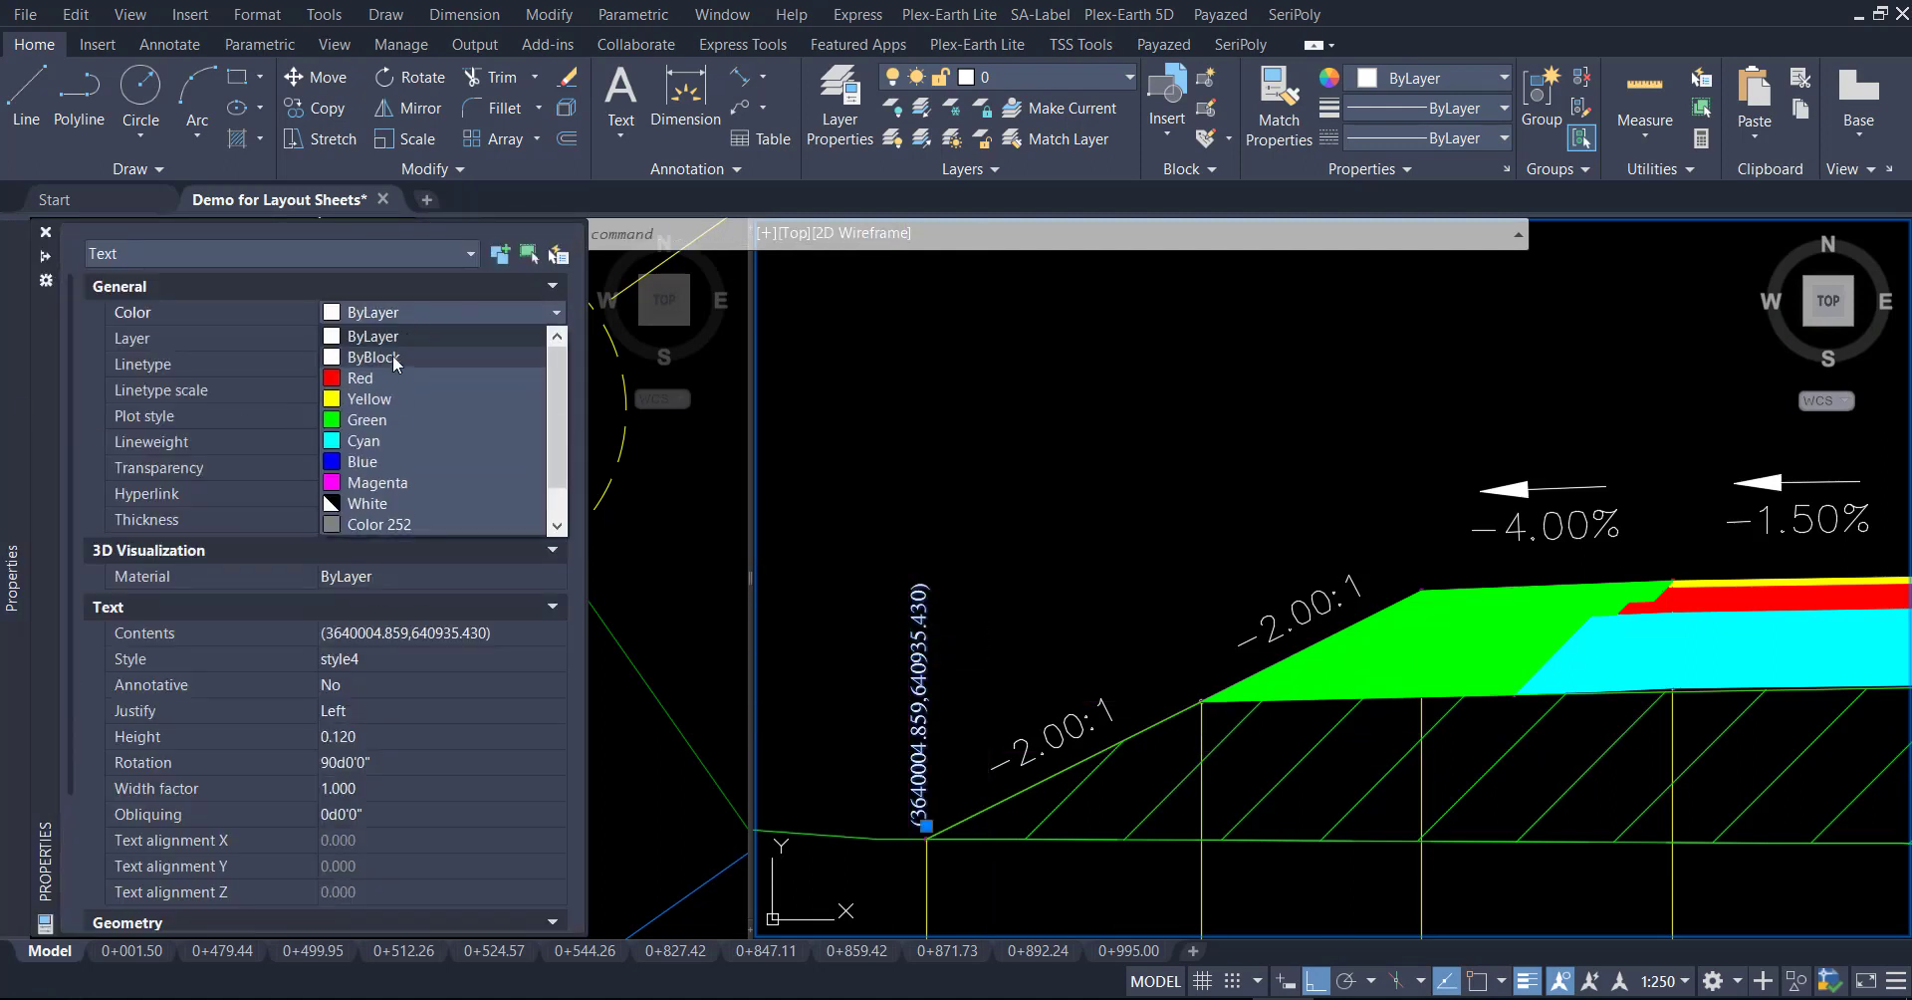
pyautogui.click(364, 400)
pyautogui.press('Escape')
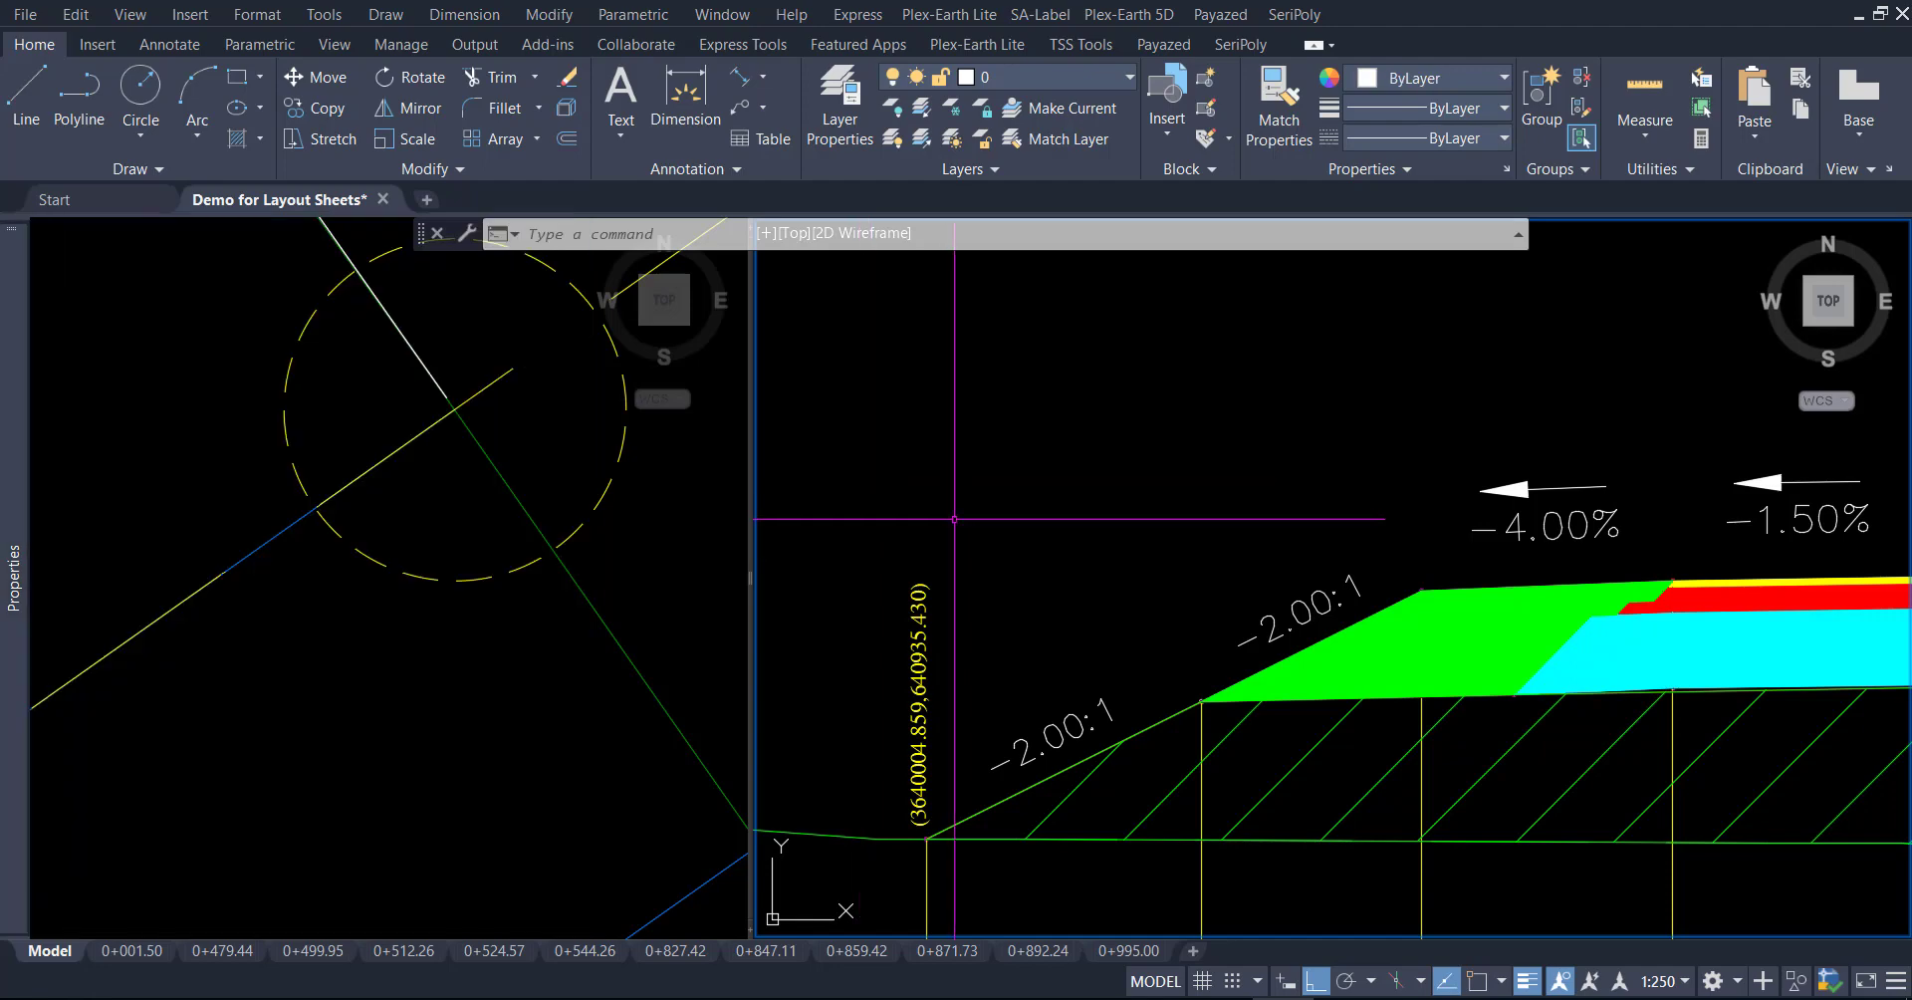
pyautogui.scroll(-3, 921, 538)
pyautogui.scroll(-2, 1013, 548)
pyautogui.scroll(3, 1013, 549)
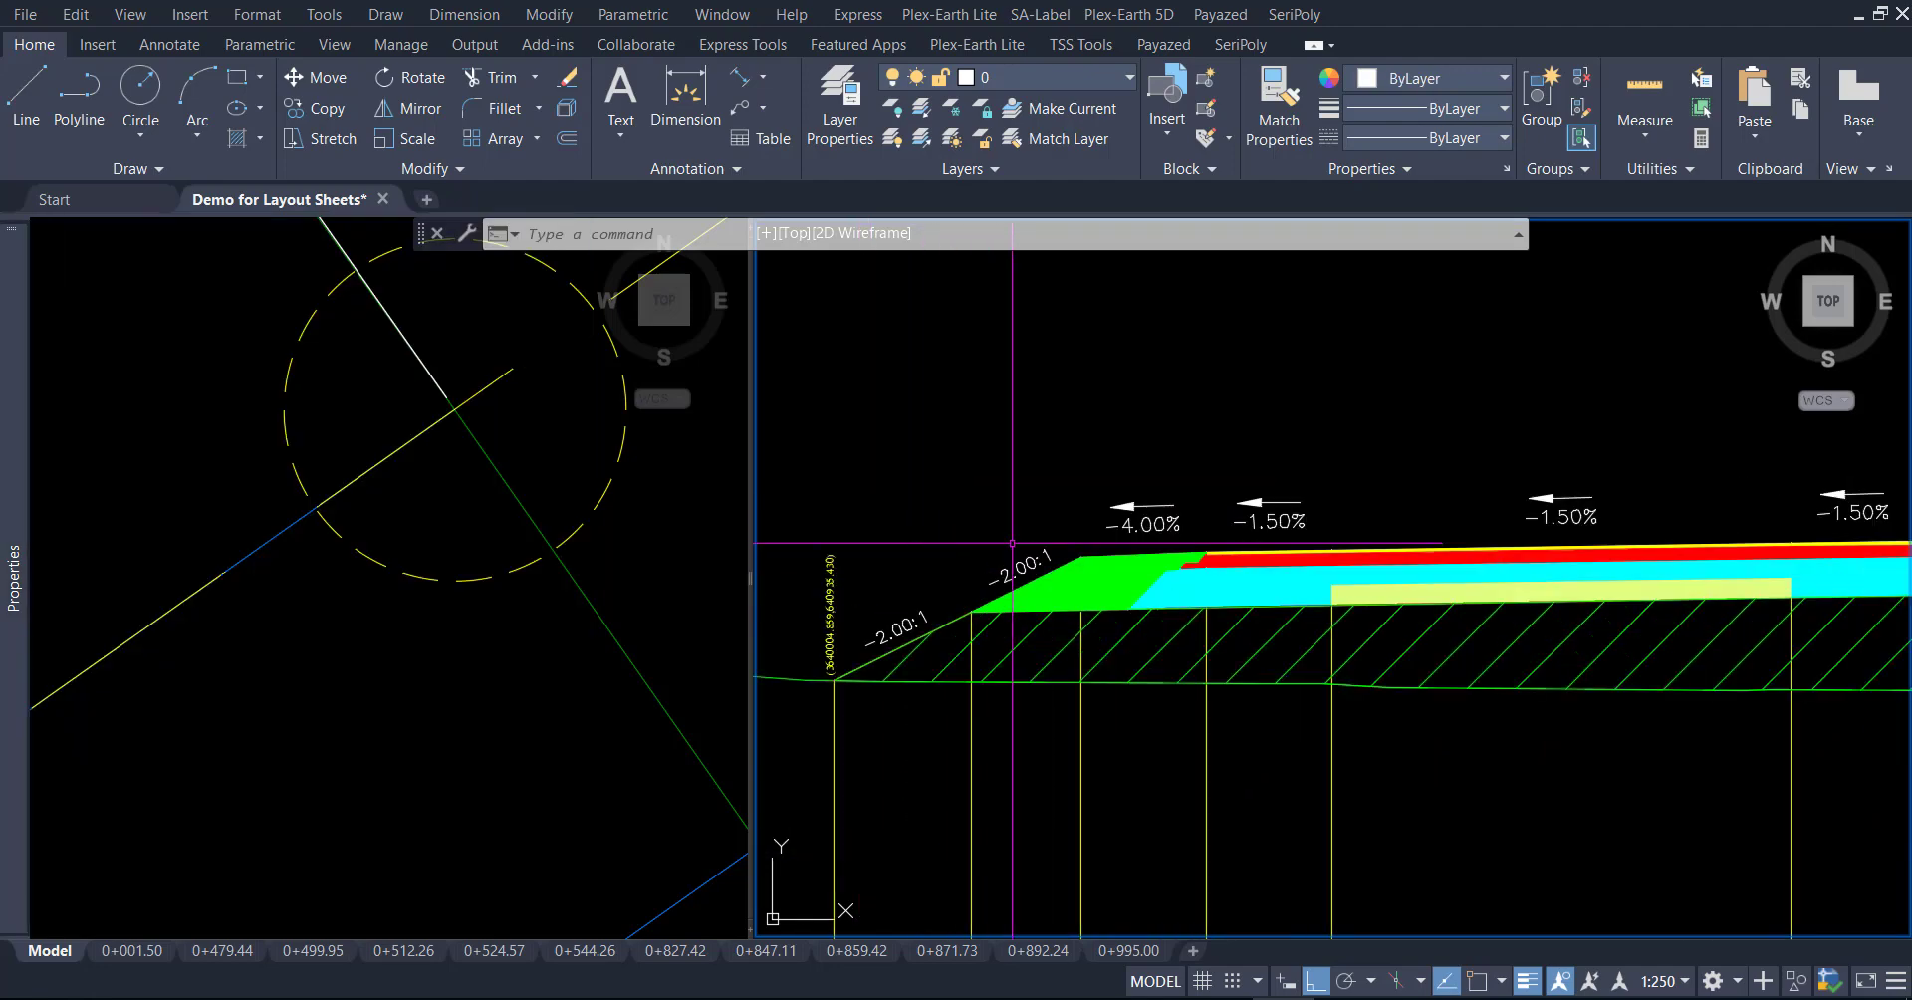
# Run CDF and label the lower slope corner with (3640003.070,640934.168)
pyautogui.moveTo(980, 507); pyautogui.dragTo(1043, 573, button='middle')
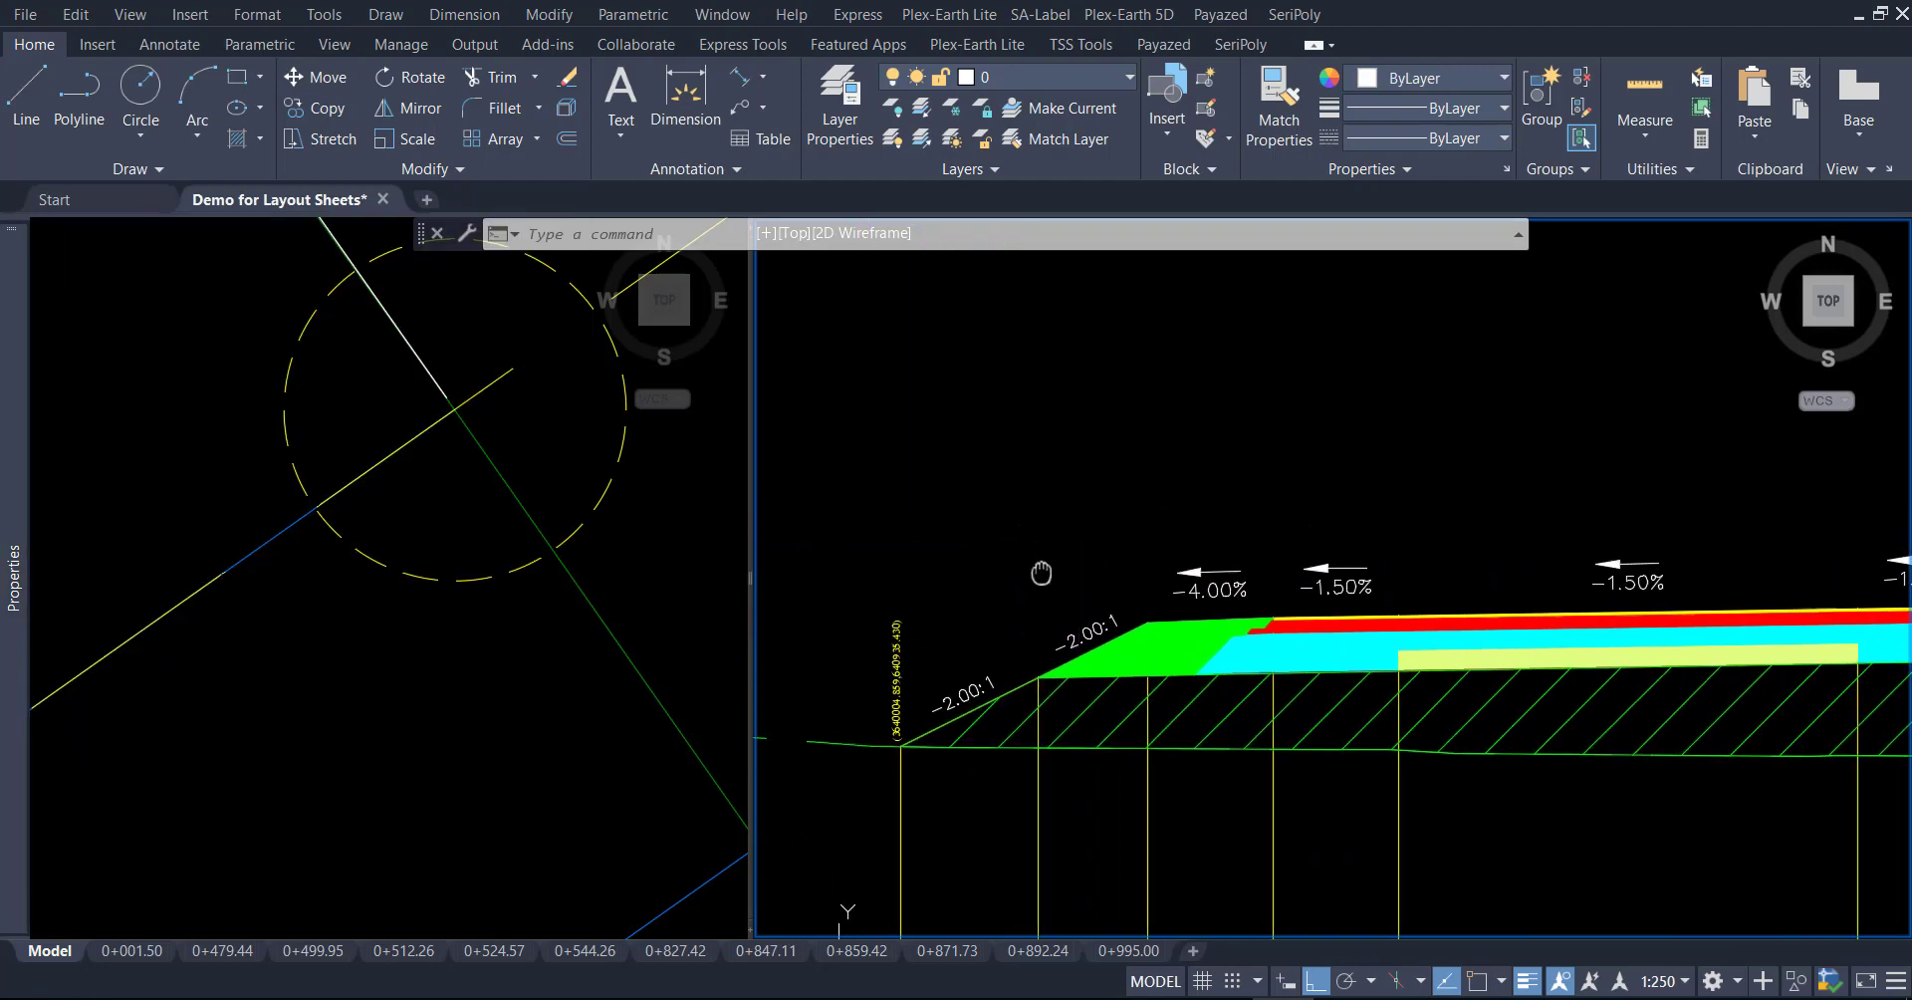
pyautogui.click(492, 627)
pyautogui.scroll(-8, 303, 656)
pyautogui.scroll(3, 303, 657)
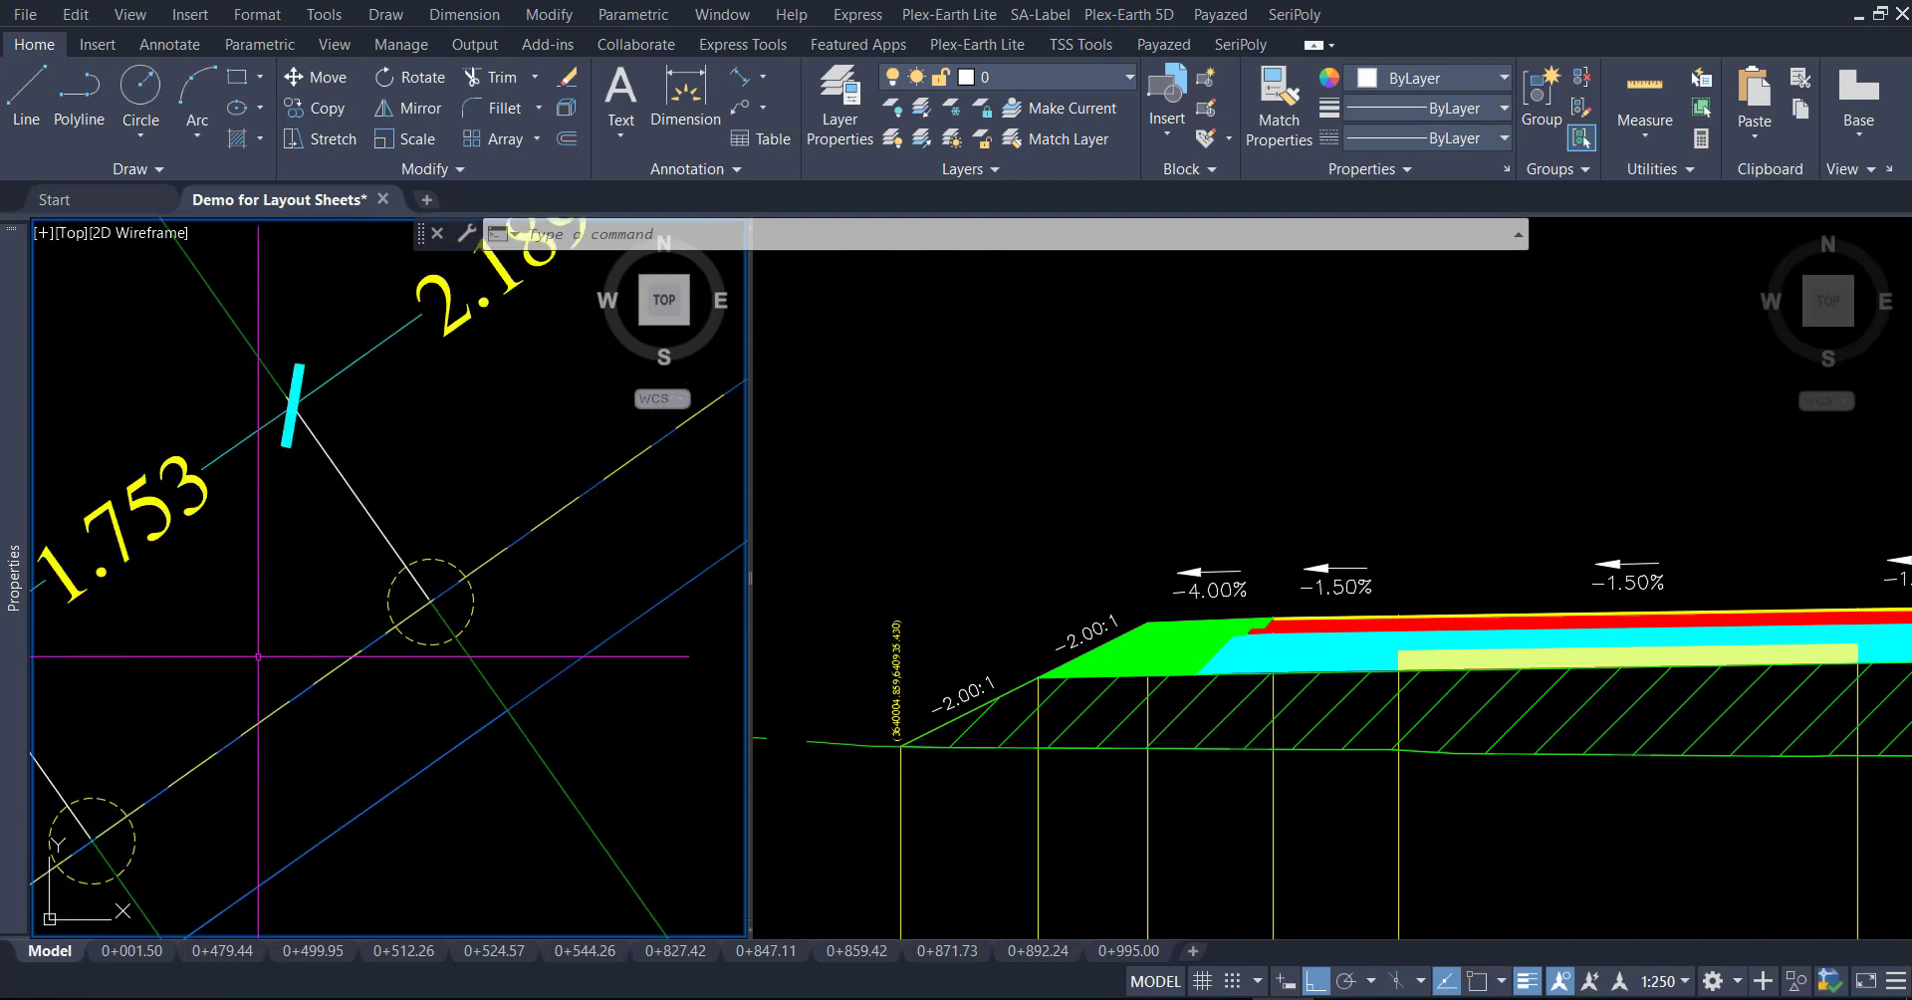
pyautogui.scroll(-3, 428, 637)
pyautogui.scroll(3, 550, 595)
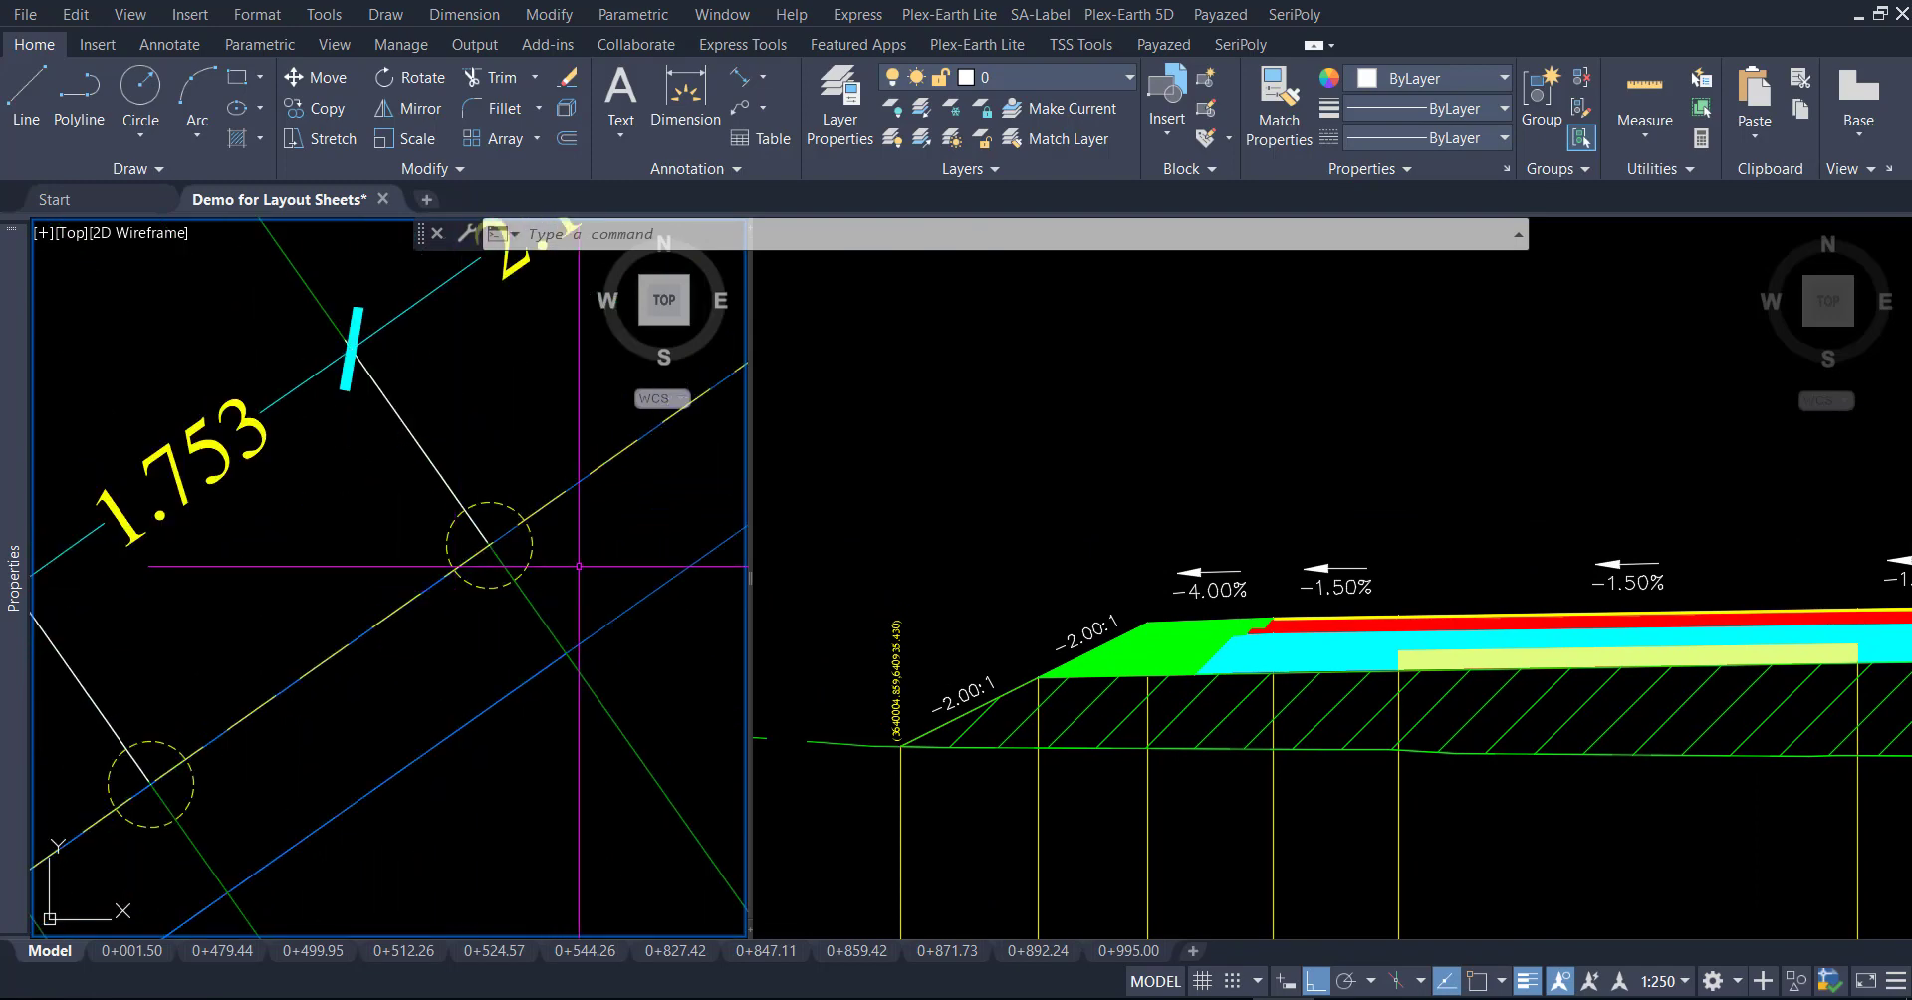
pyautogui.write('cdf')
pyautogui.press('Return')
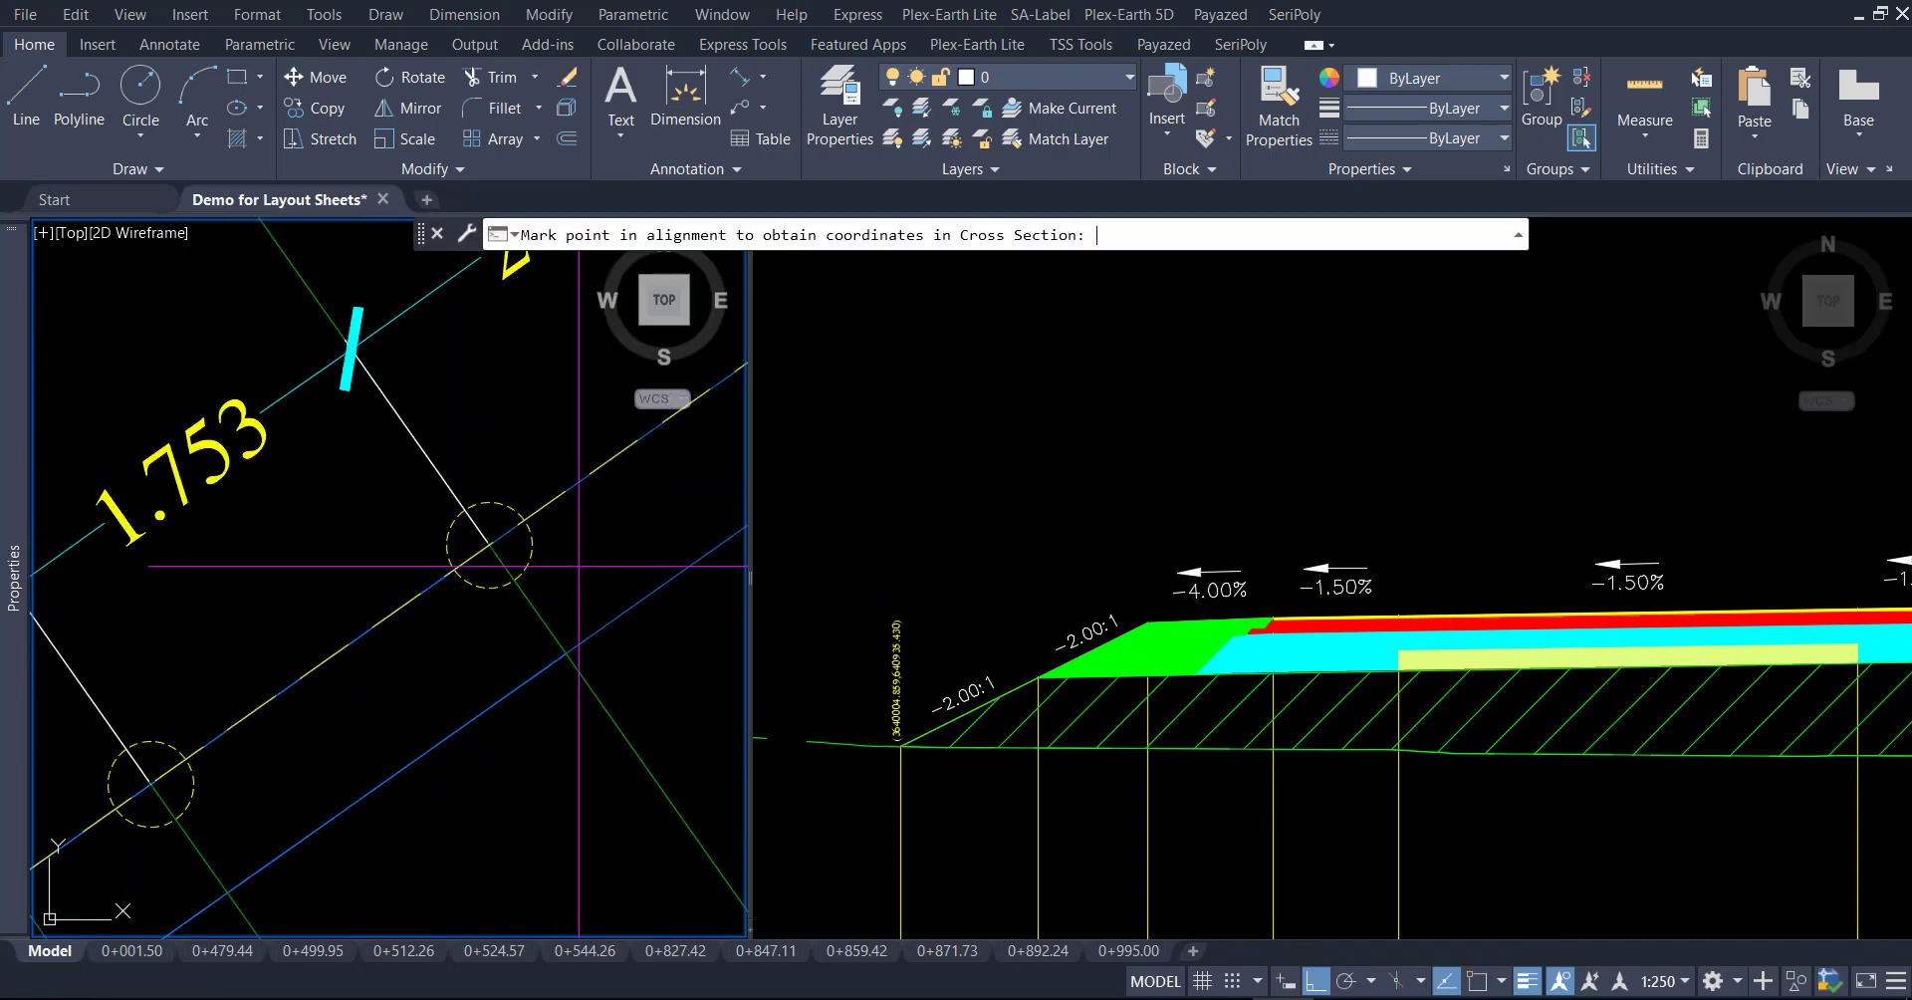
pyautogui.keyDown('shift'); pyautogui.rightClick(579, 566); pyautogui.keyUp('shift')
pyautogui.click(610, 562)
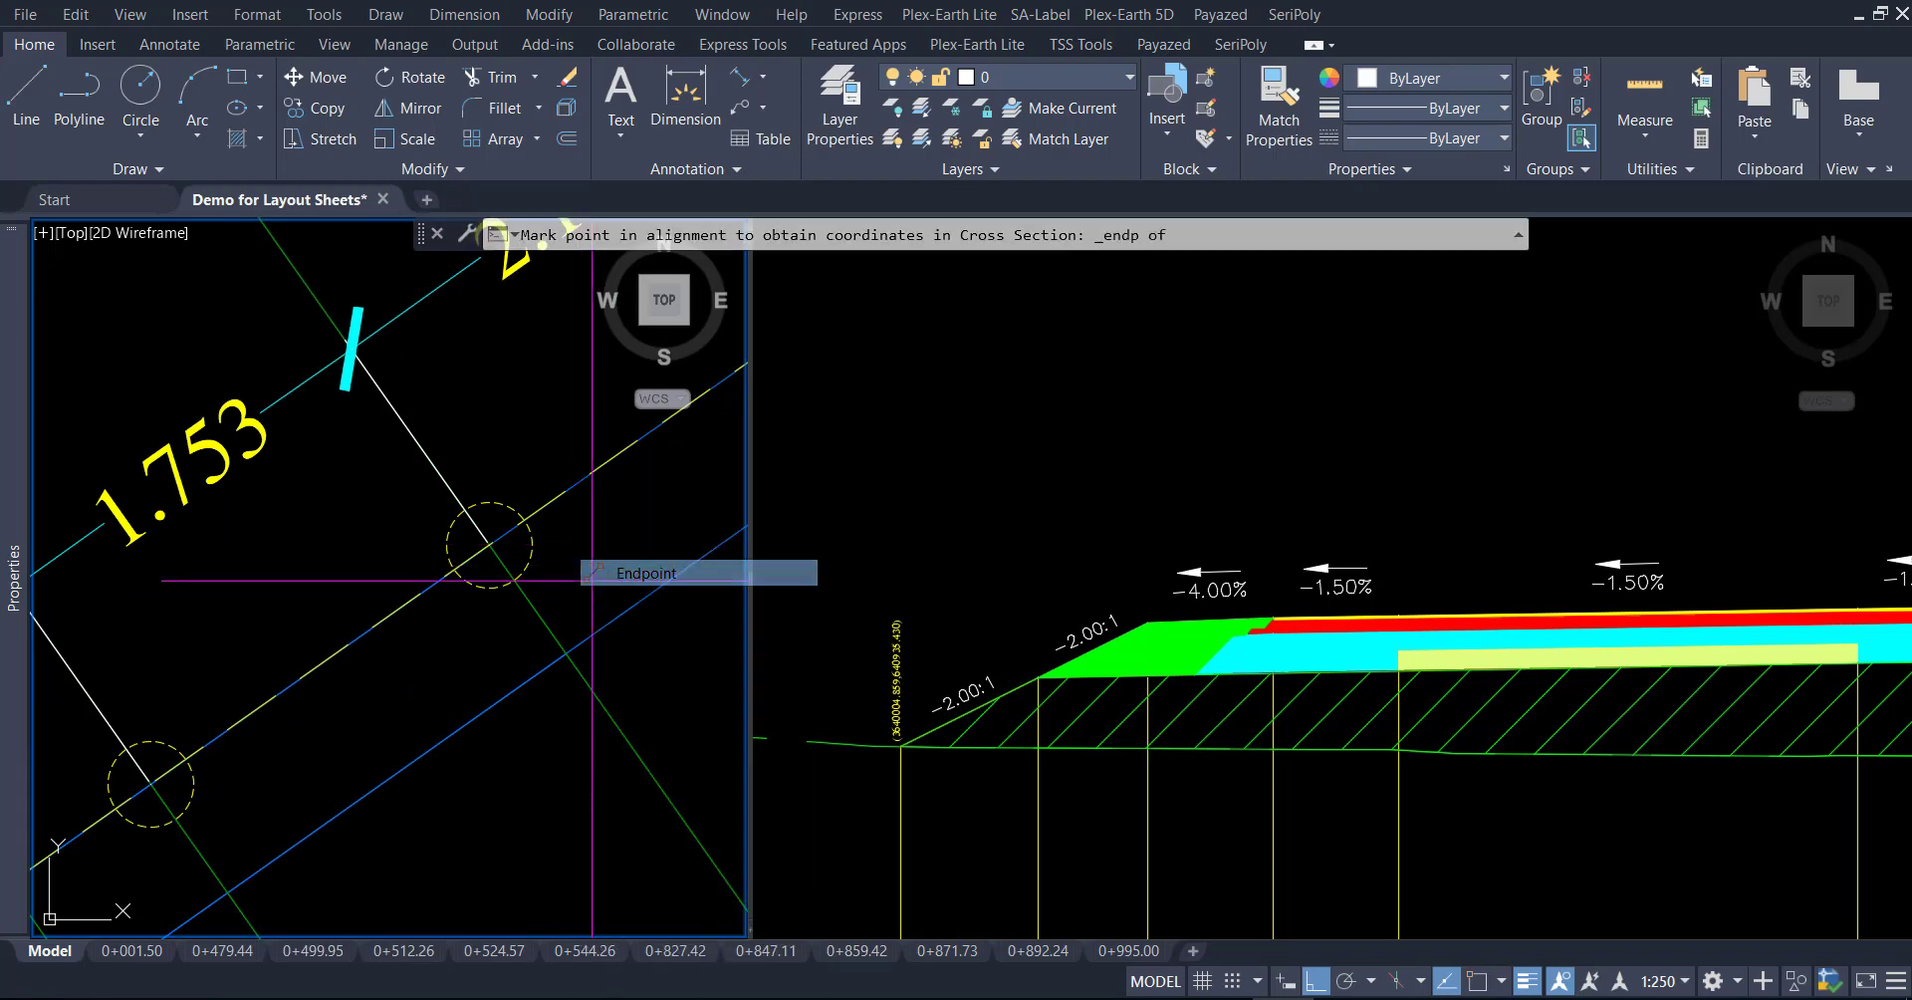
pyautogui.scroll(-3, 413, 682)
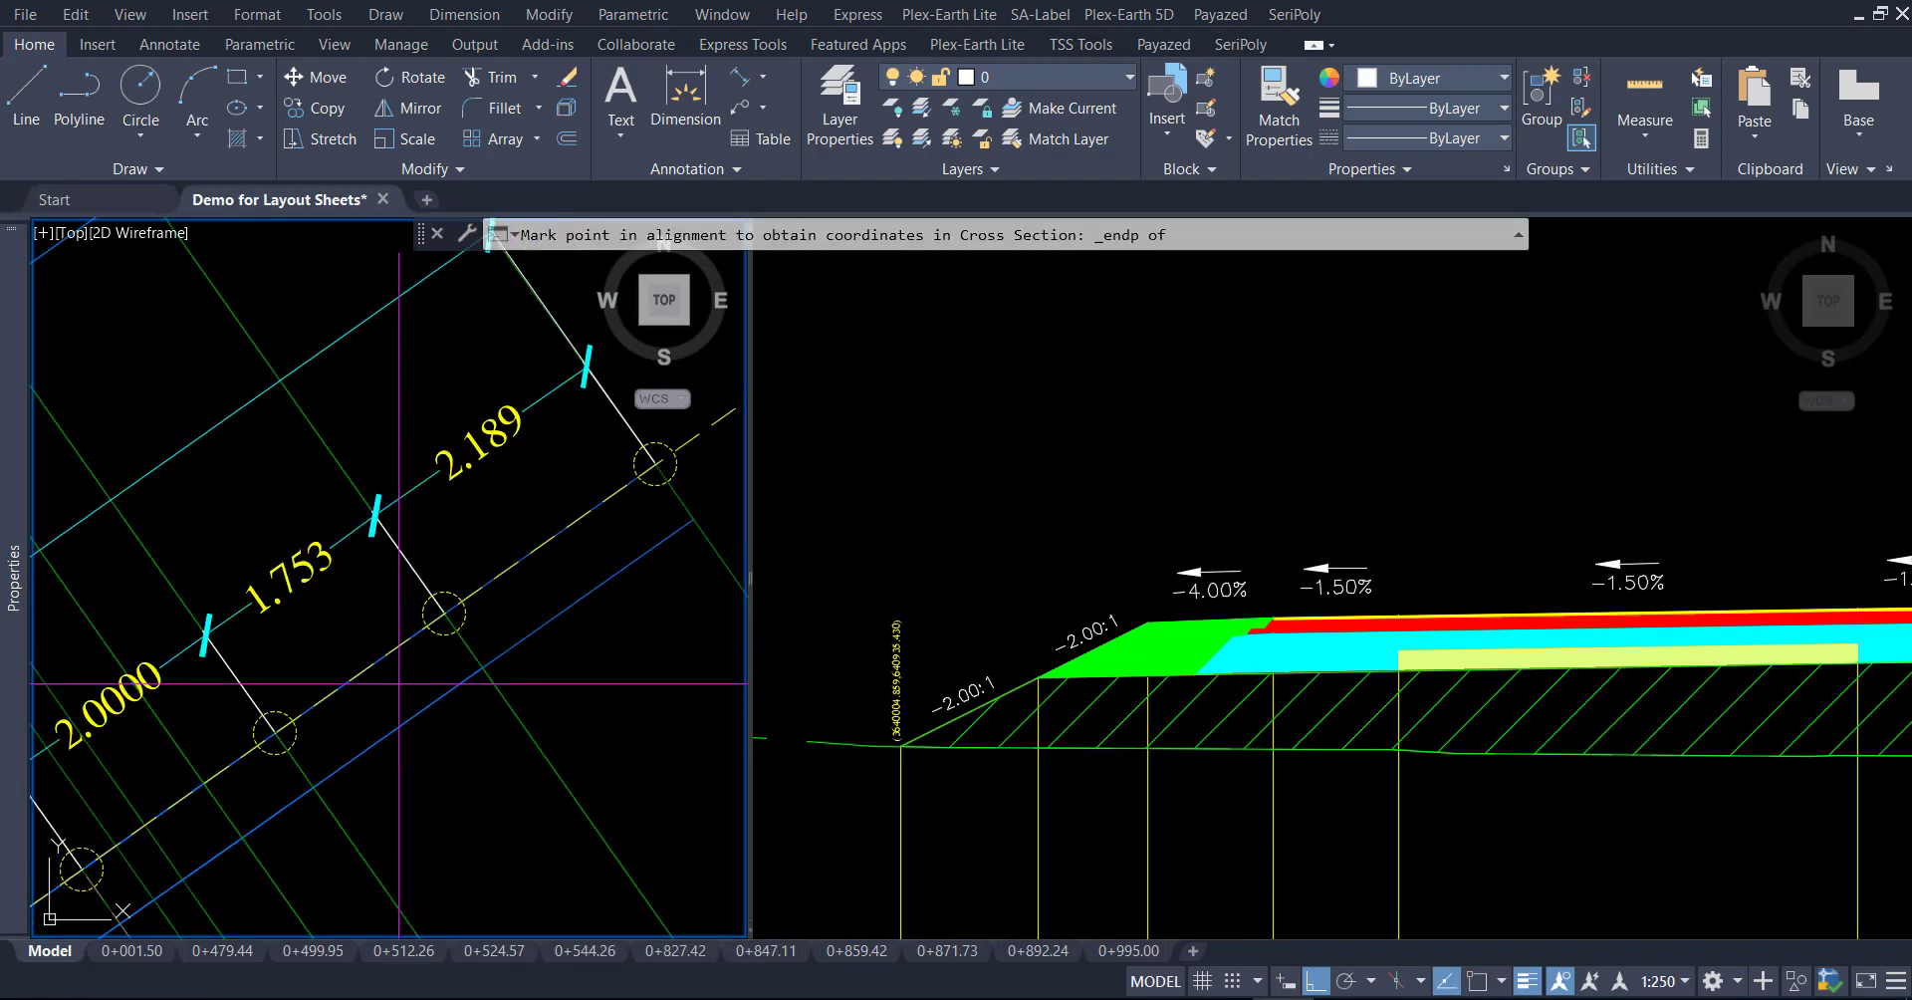
pyautogui.click(445, 613)
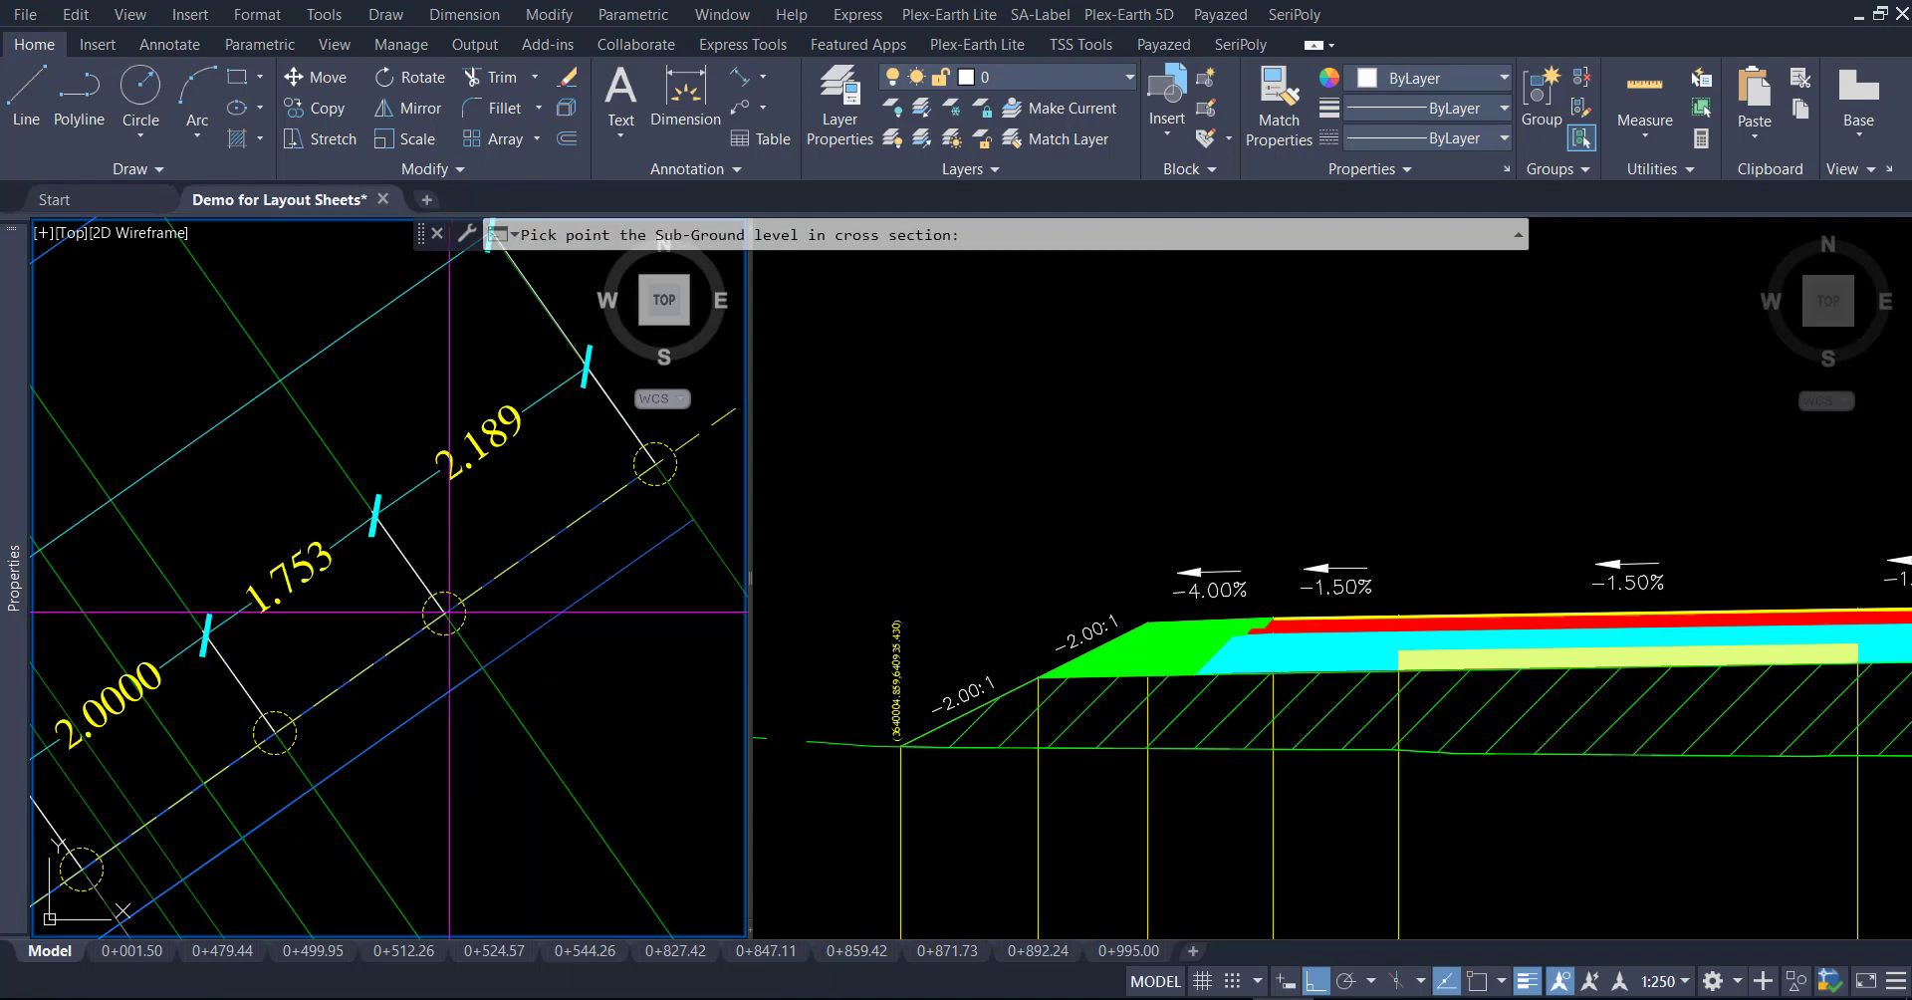
pyautogui.click(1035, 626)
pyautogui.keyDown('shift'); pyautogui.rightClick(1002, 571); pyautogui.keyUp('shift')
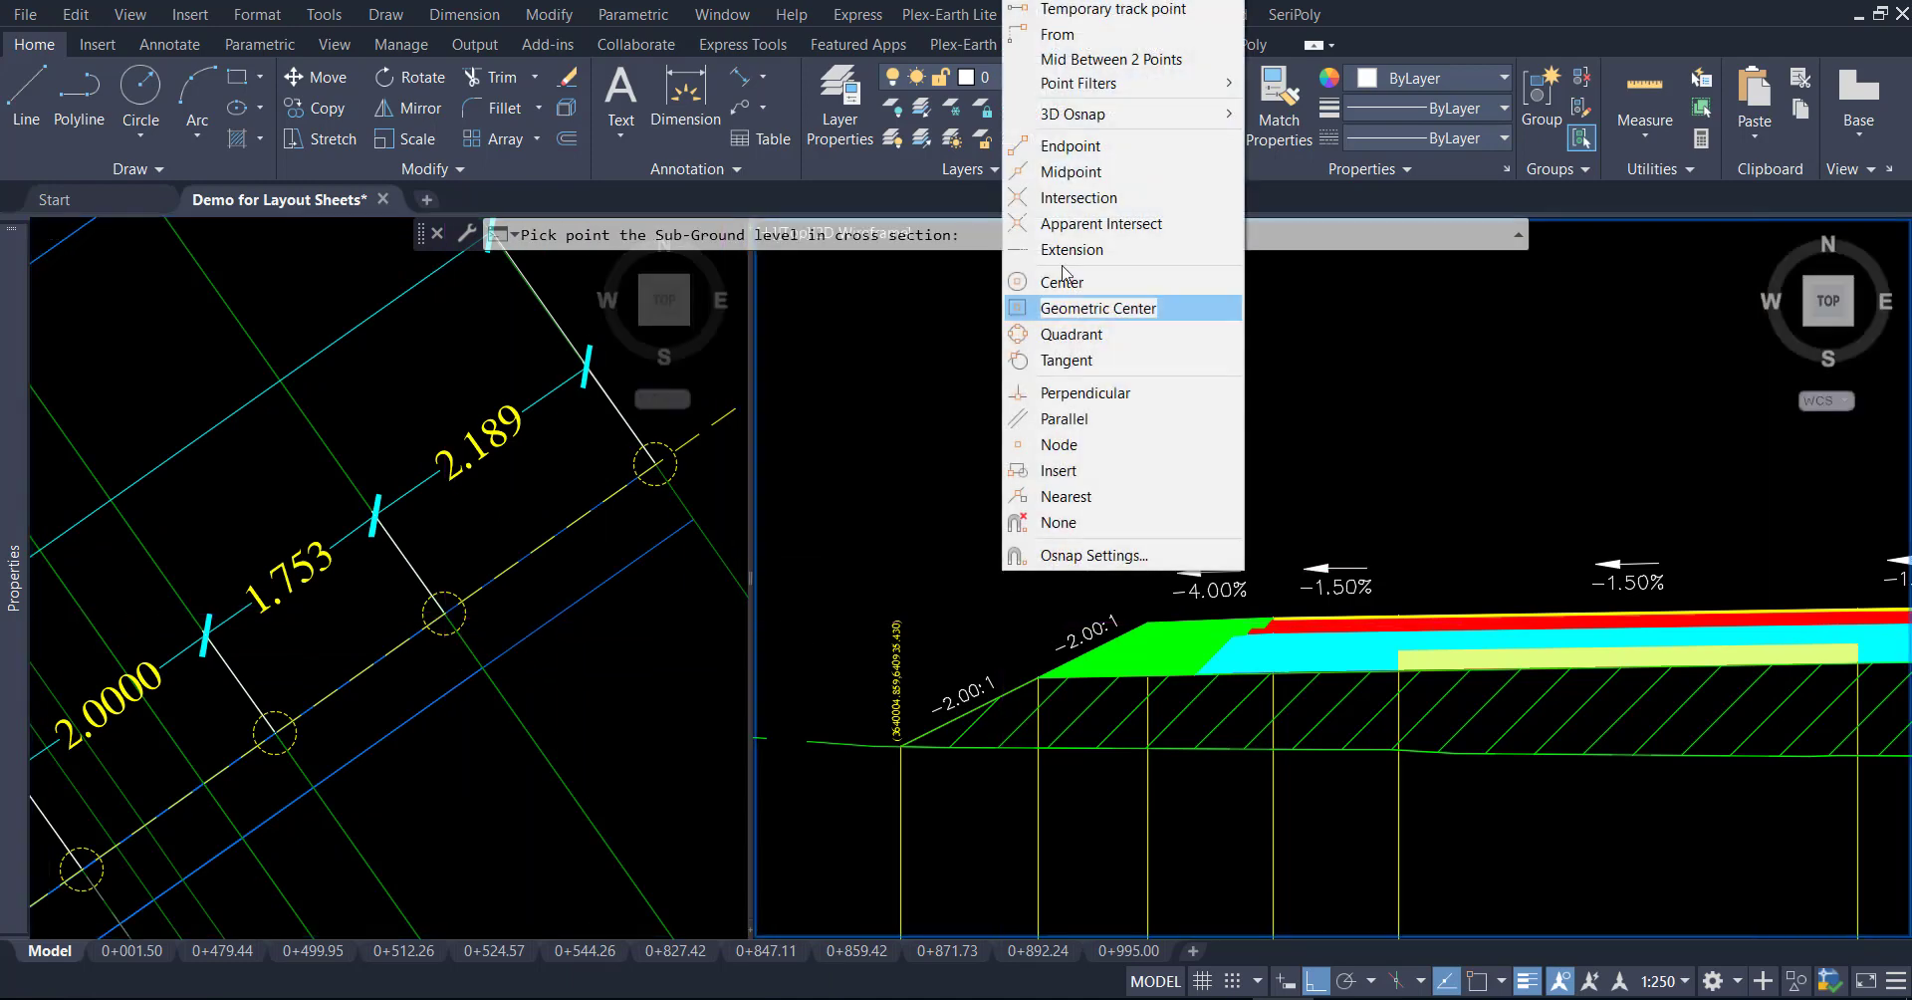
pyautogui.click(1062, 145)
pyautogui.scroll(4, 1059, 677)
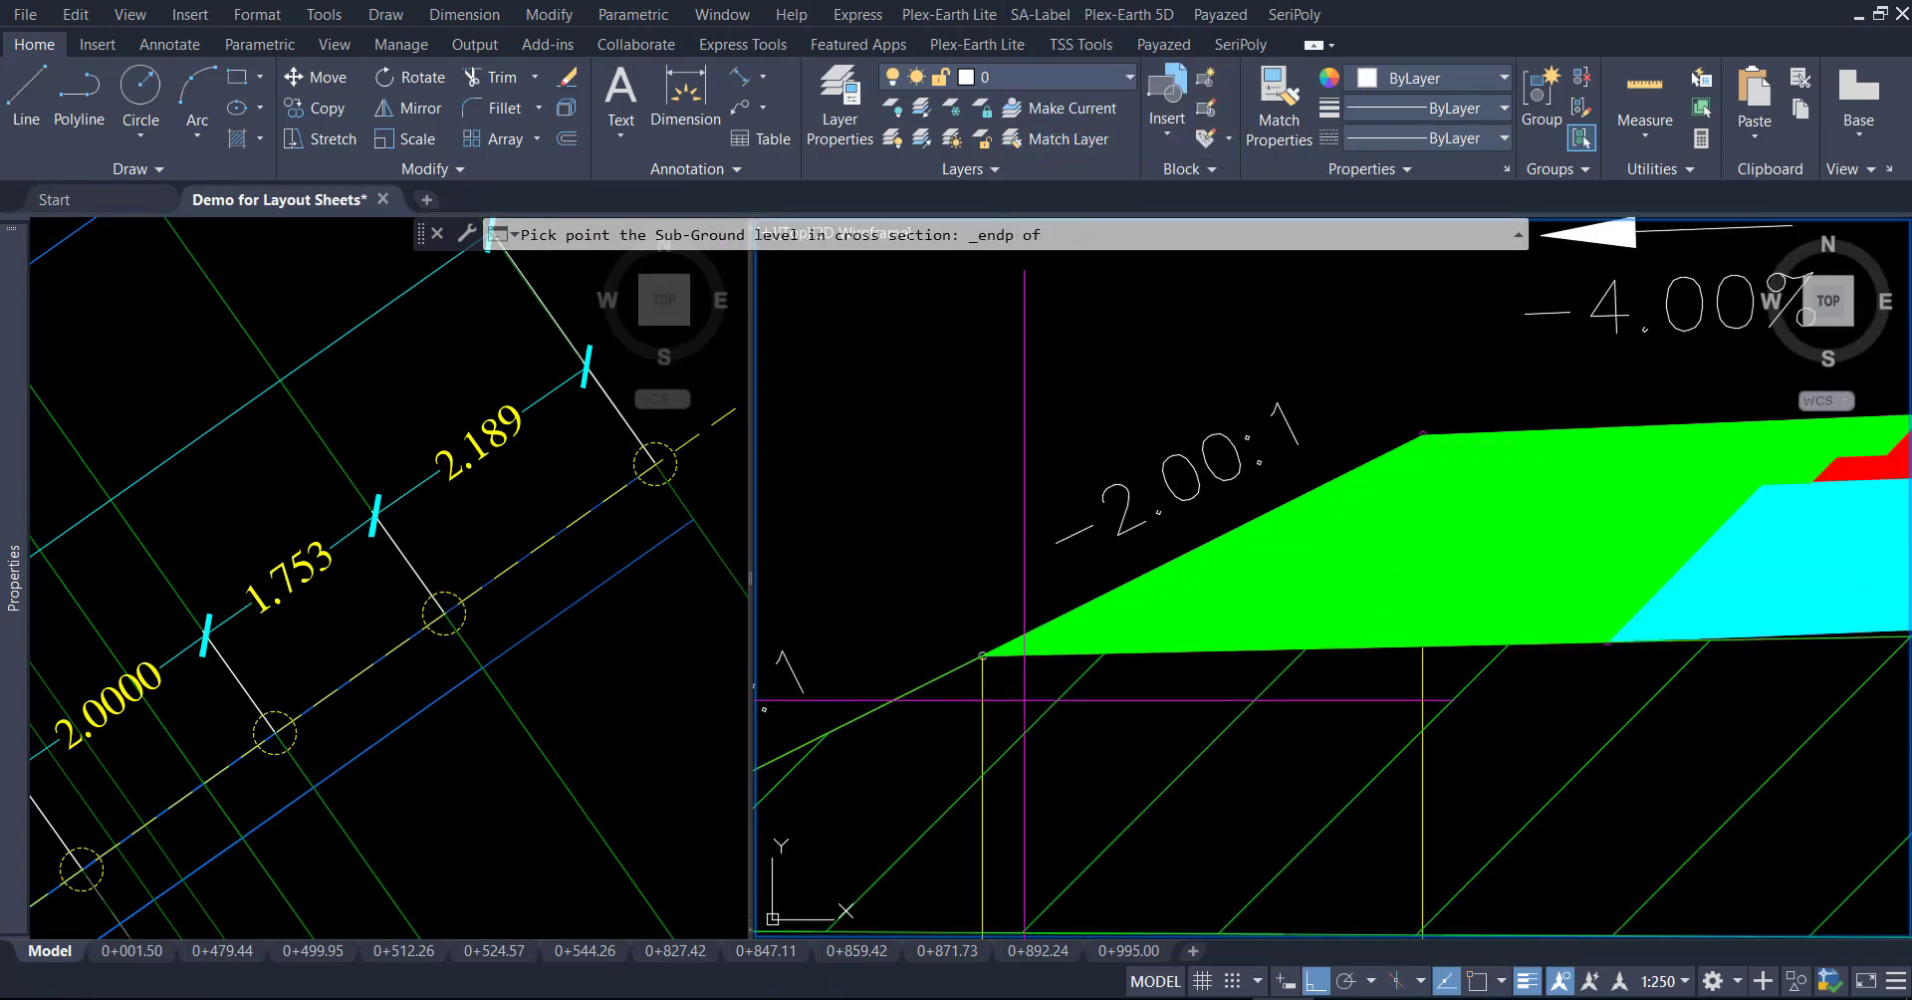
pyautogui.click(997, 672)
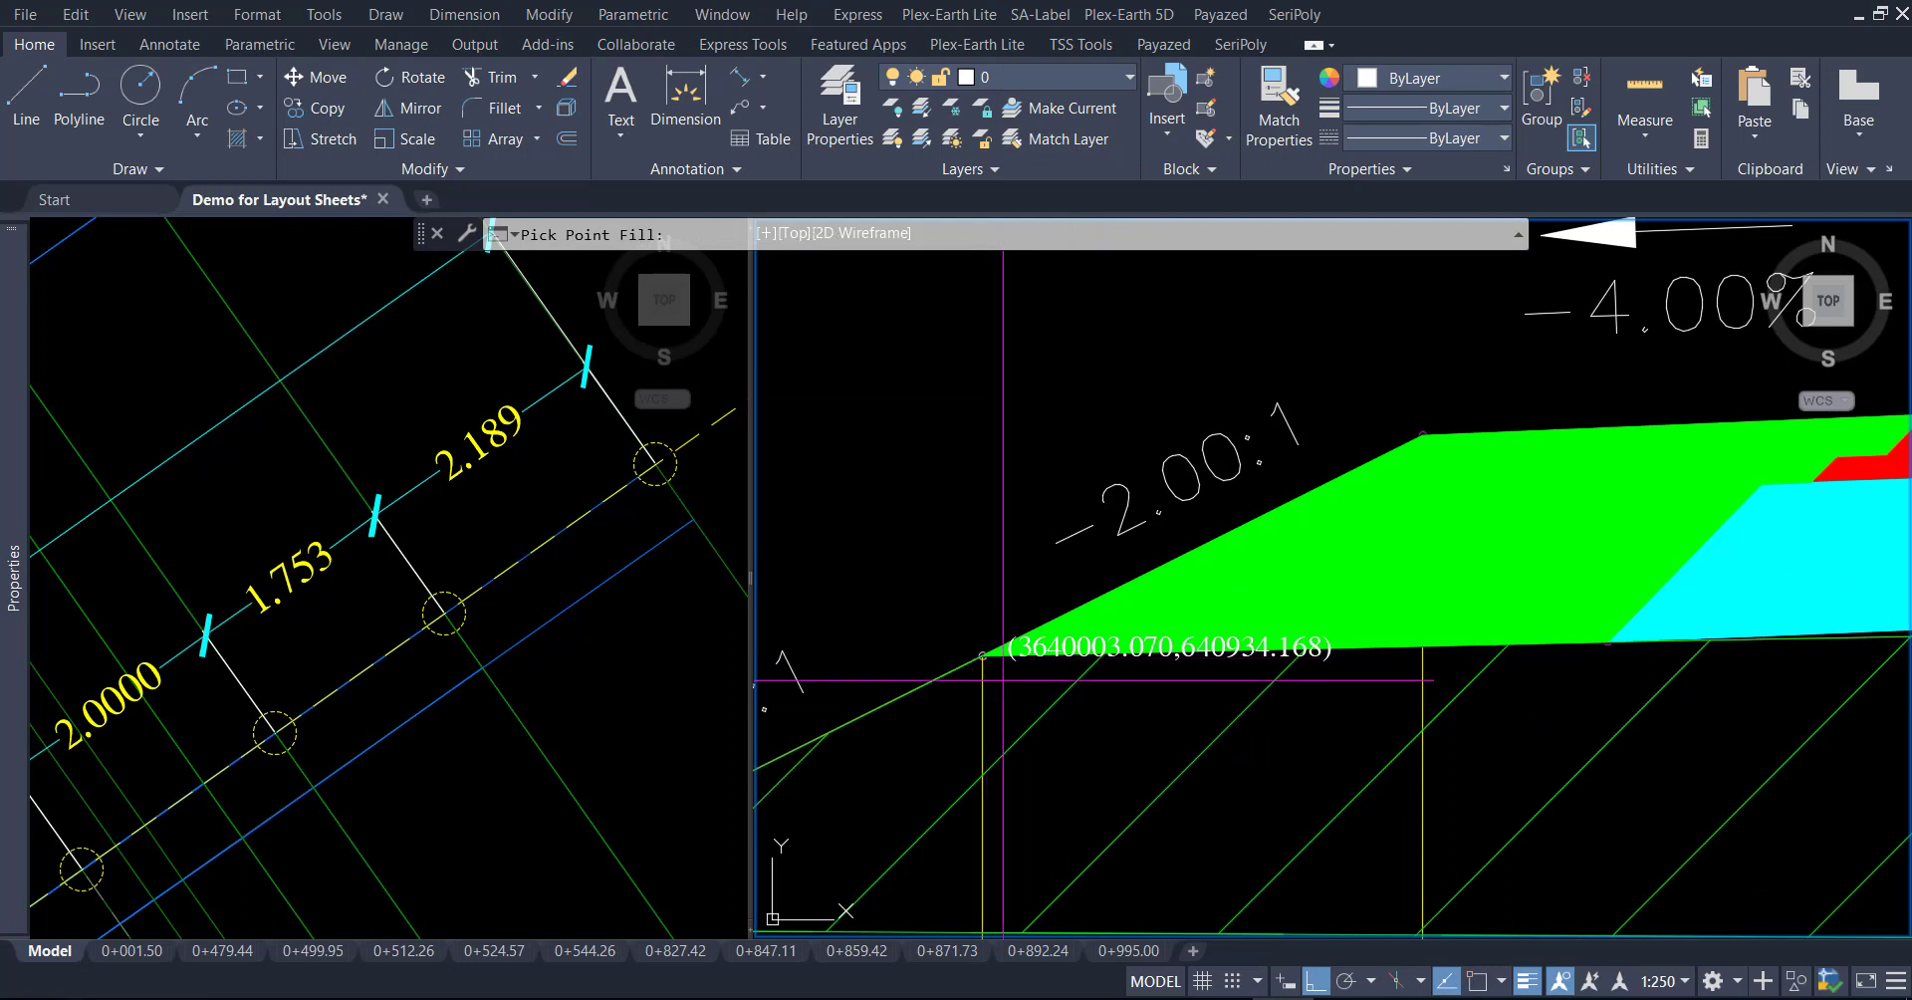
pyautogui.click(437, 737)
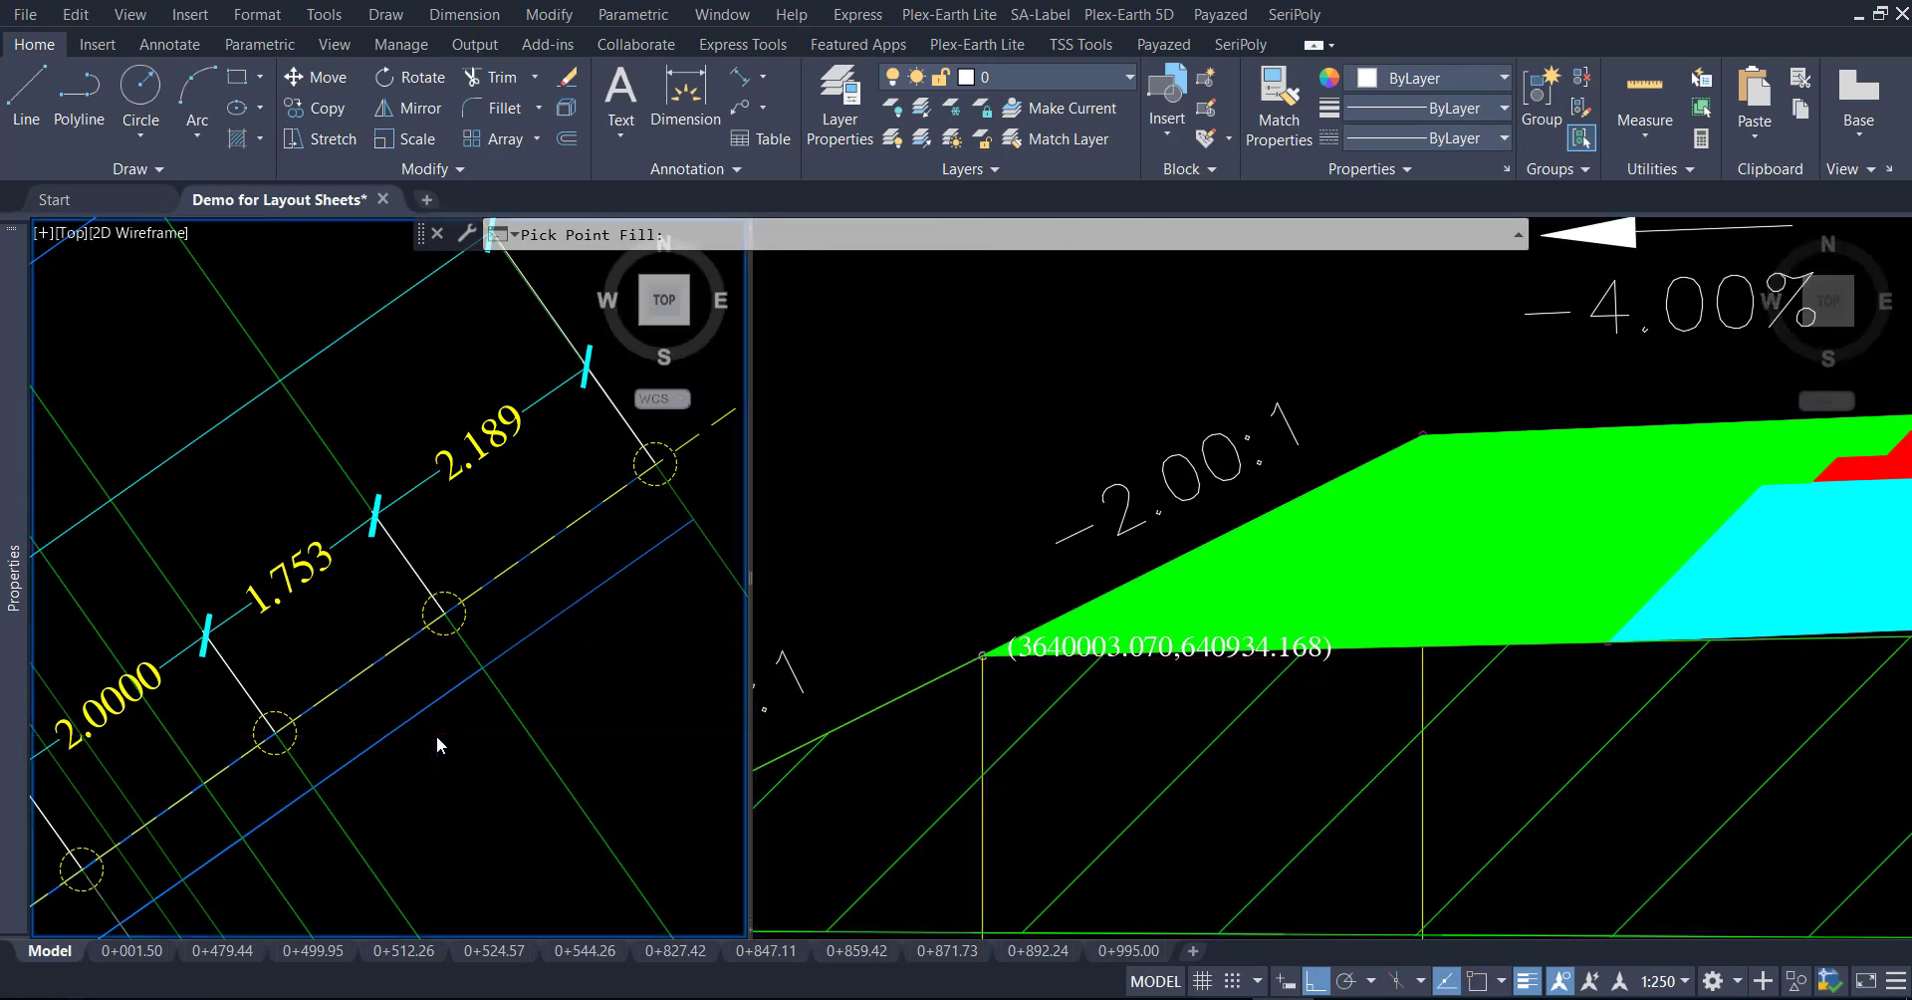
# Rerun CDF and label the upper slope corner with (3640001.638,640933.158)
pyautogui.press('Return')
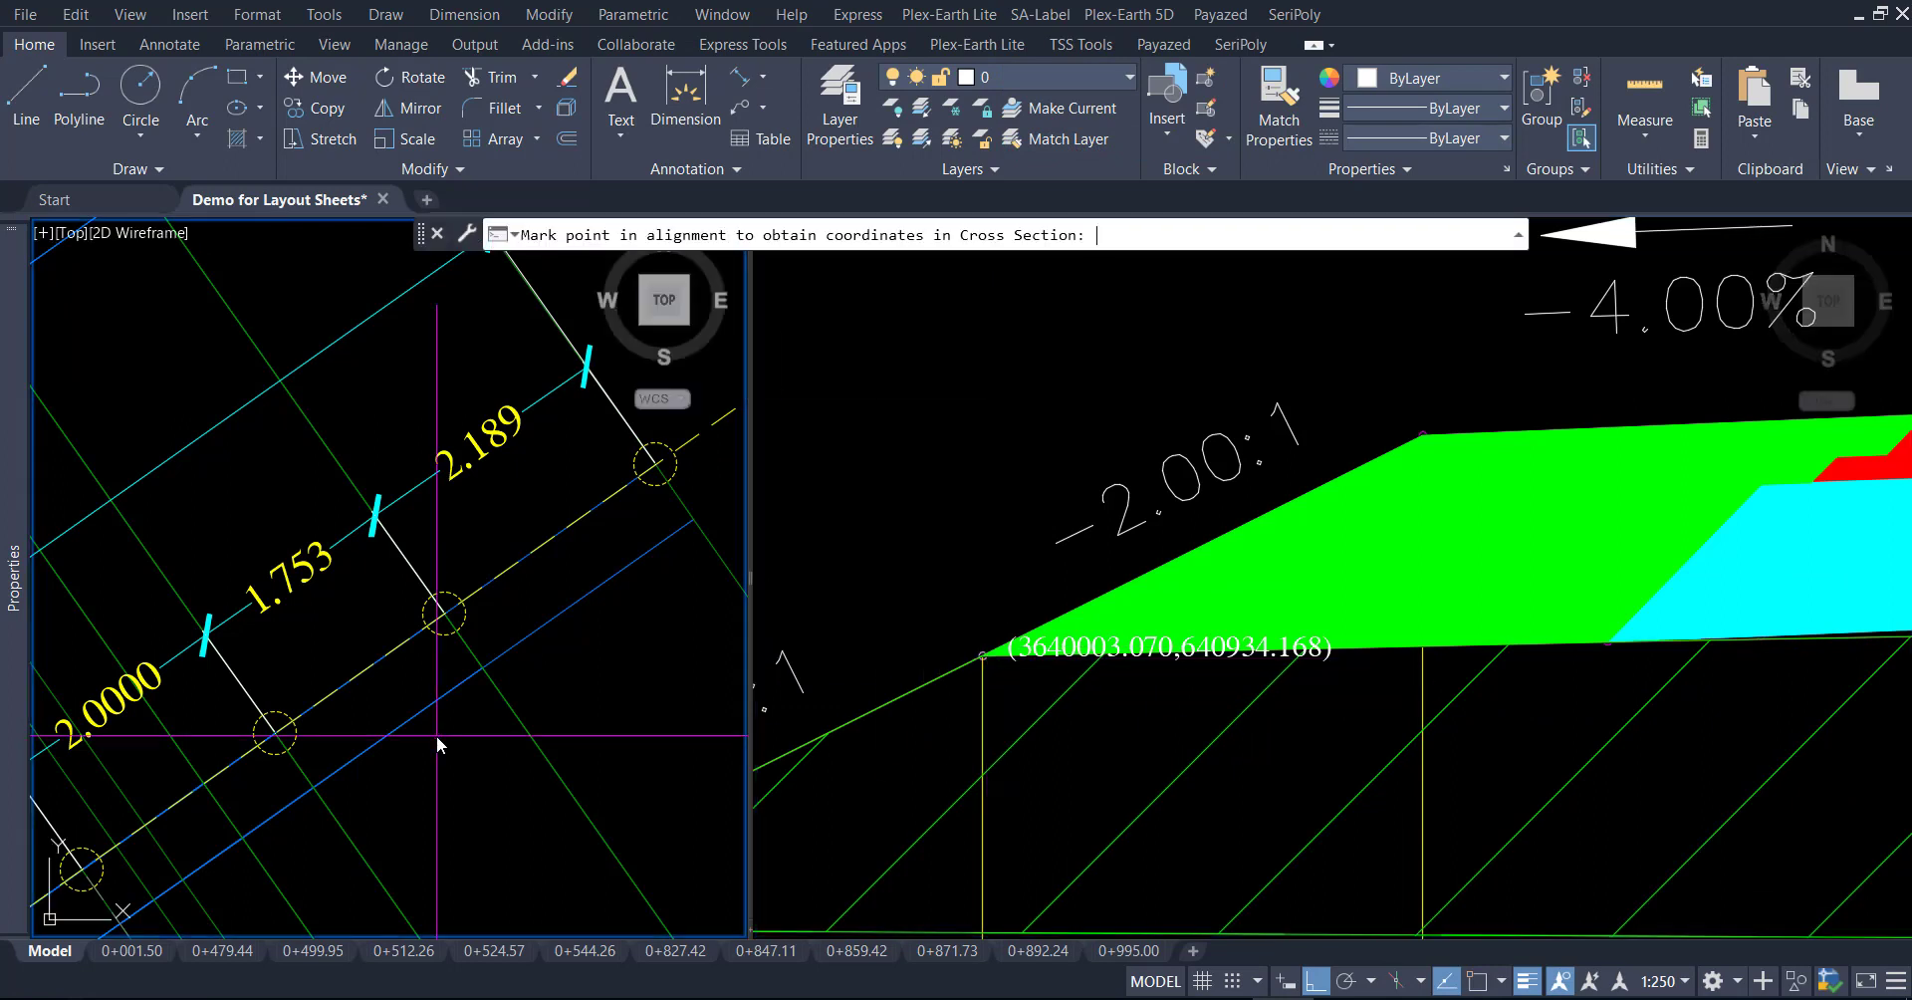
pyautogui.keyDown('shift'); pyautogui.rightClick(436, 737); pyautogui.keyUp('shift')
pyautogui.click(508, 320)
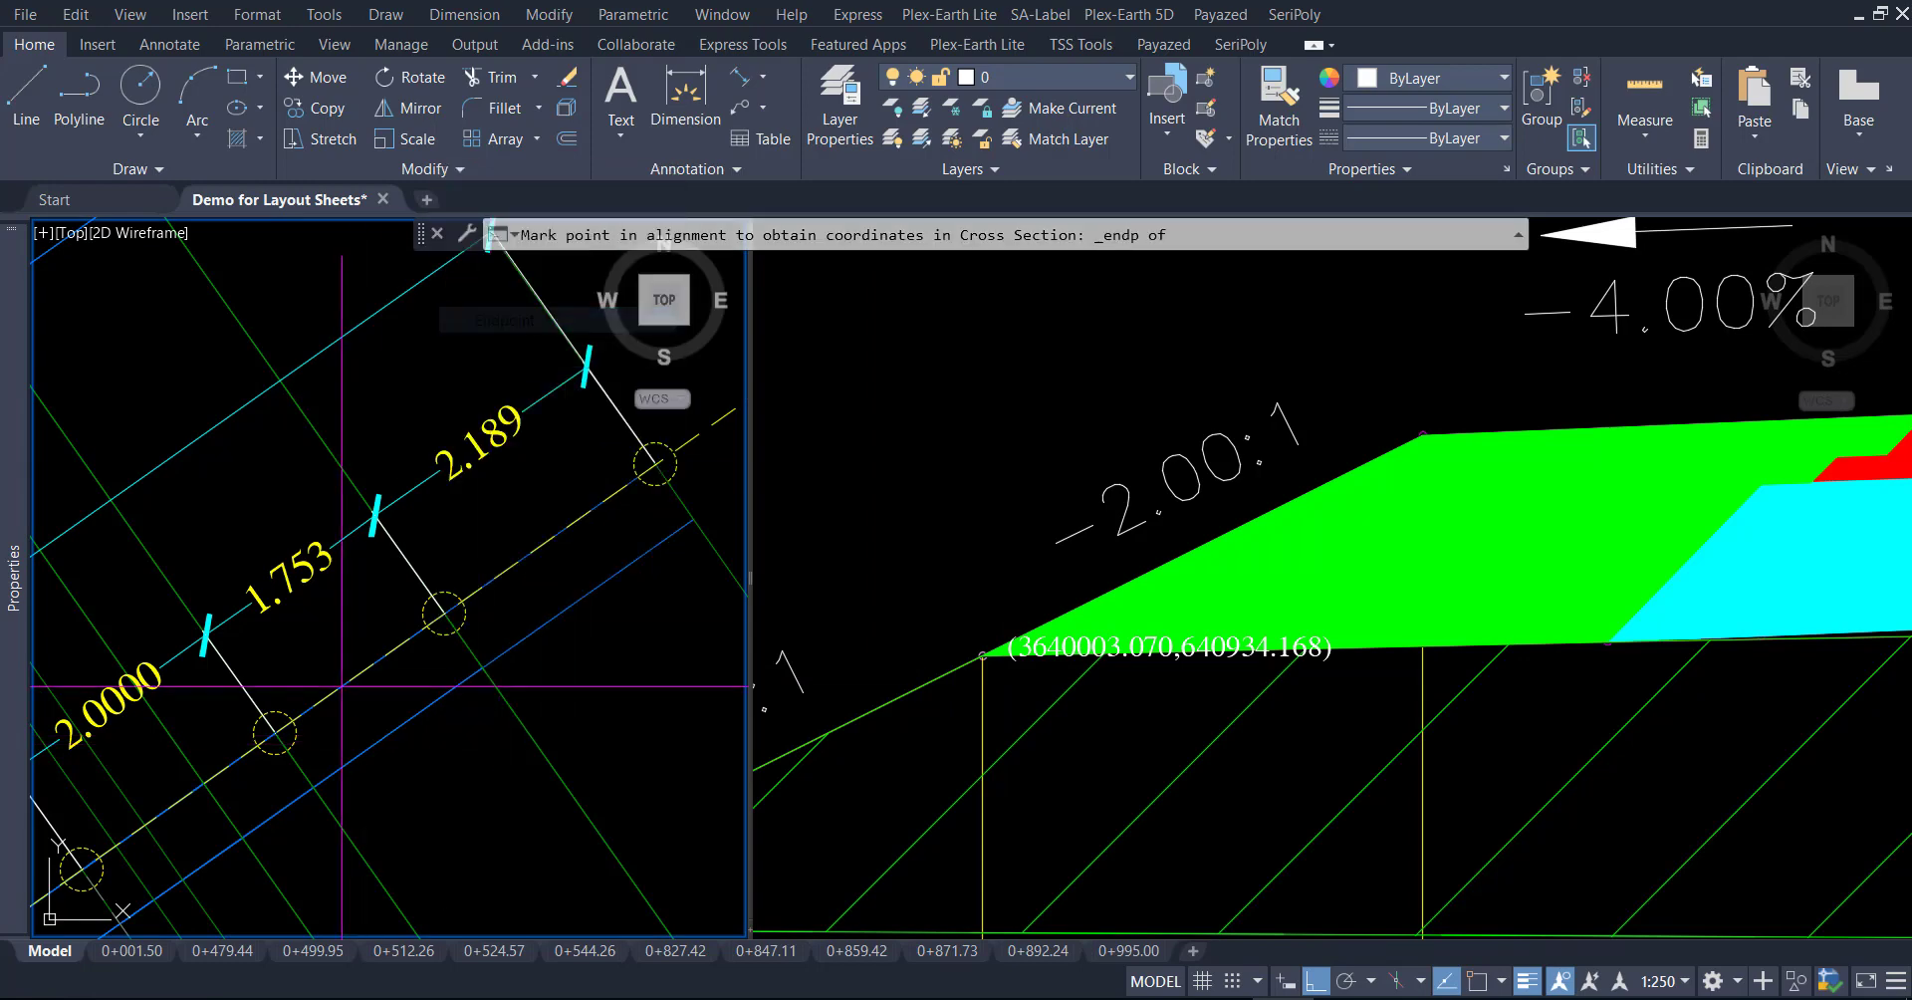
pyautogui.click(275, 733)
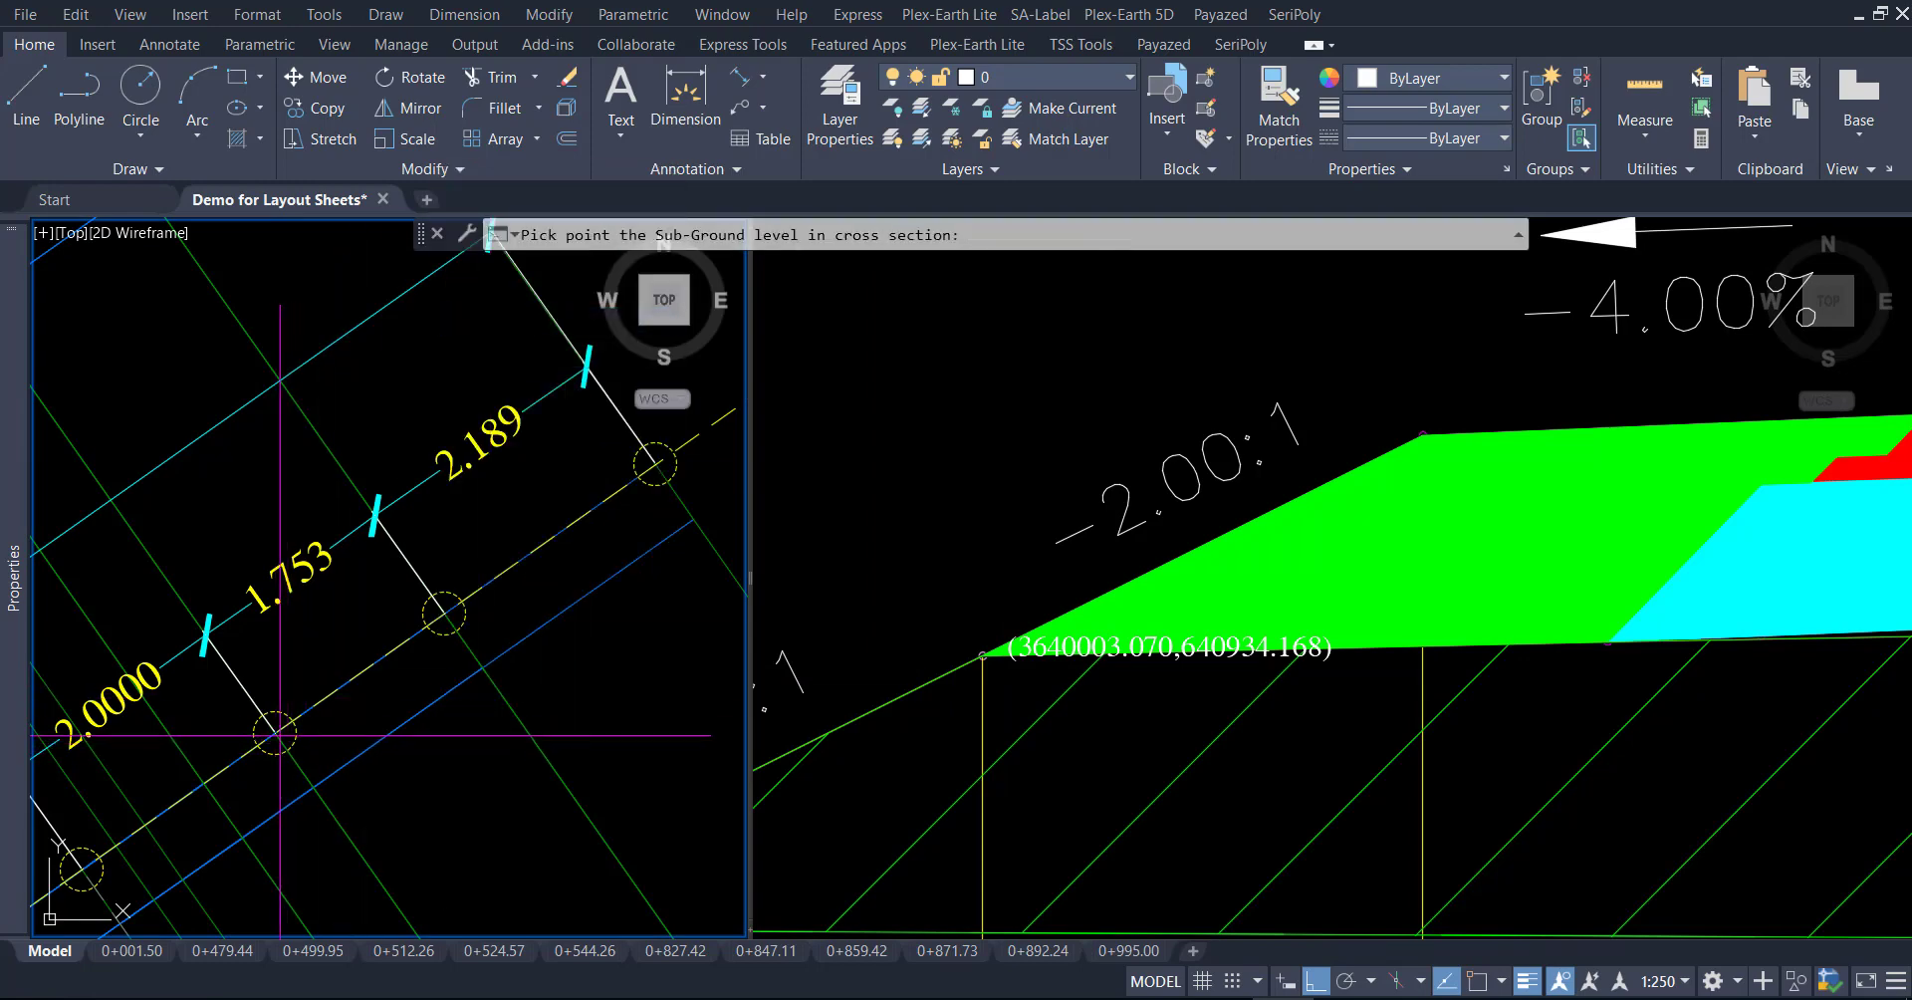
pyautogui.click(1394, 410)
pyautogui.keyDown('shift'); pyautogui.rightClick(1402, 368); pyautogui.keyUp('shift')
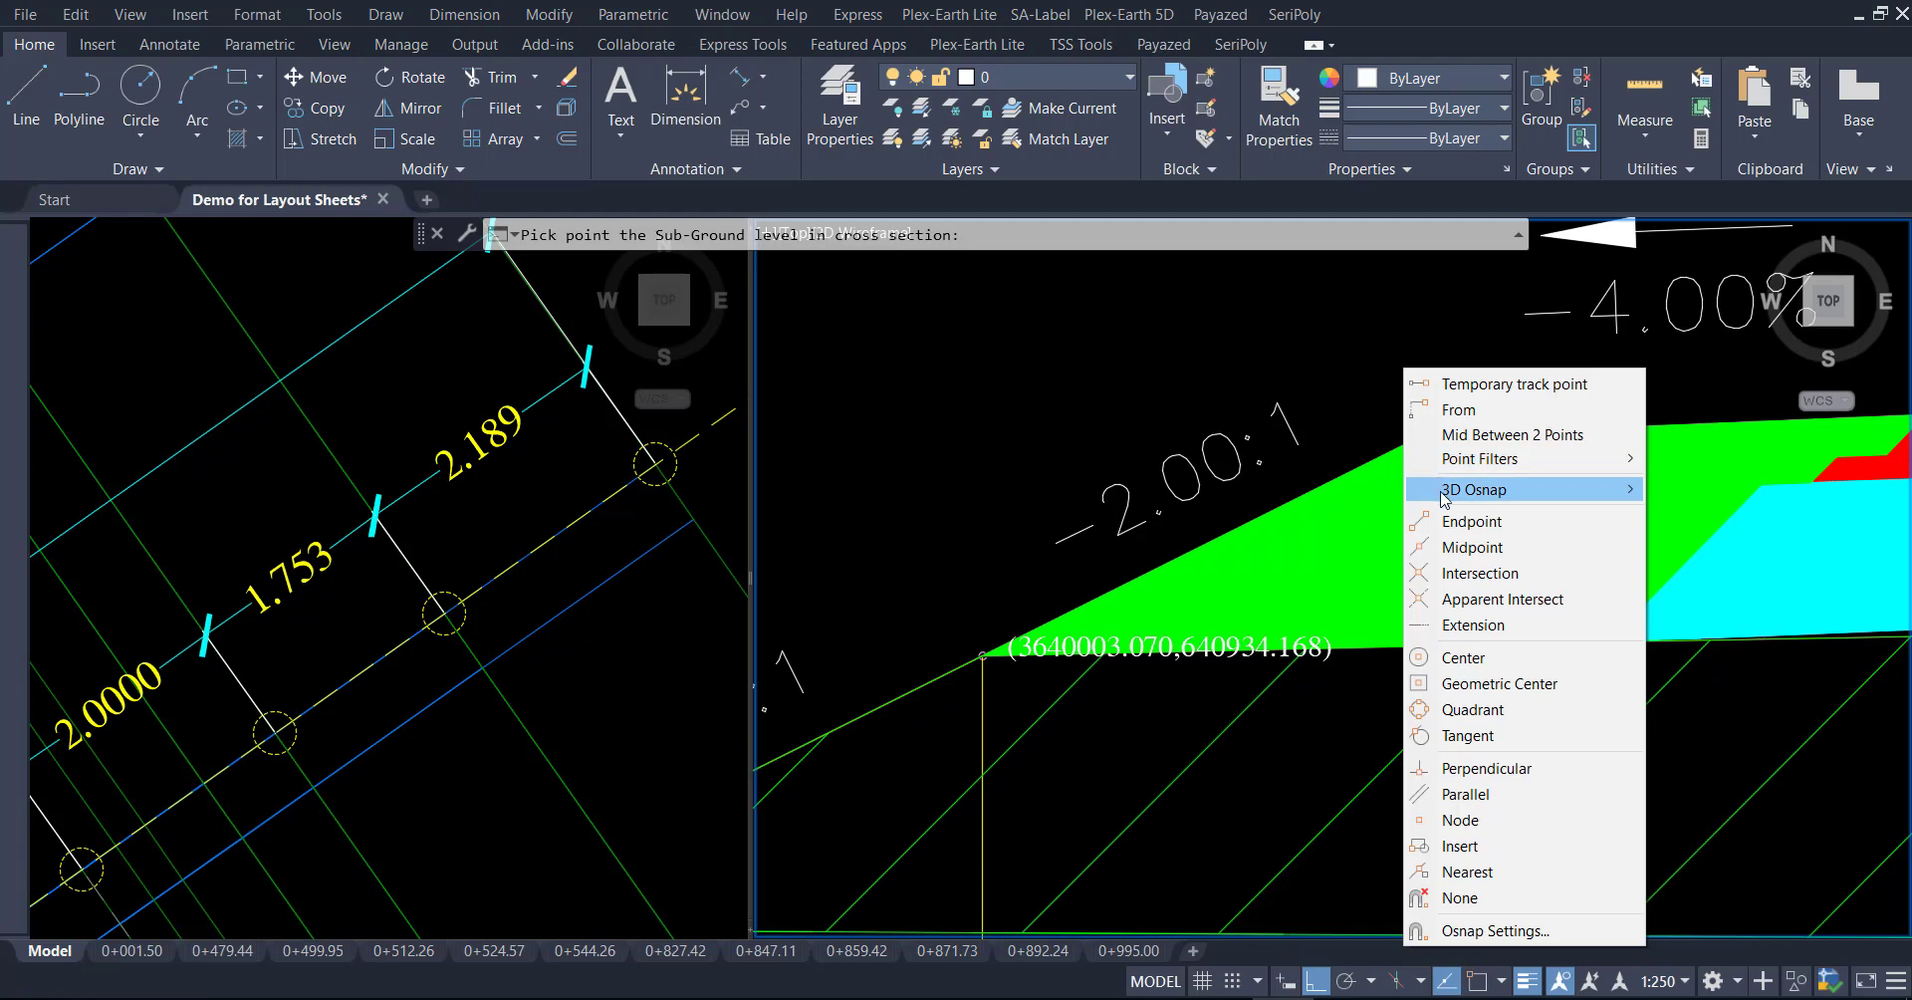
pyautogui.click(1464, 521)
pyautogui.click(1421, 435)
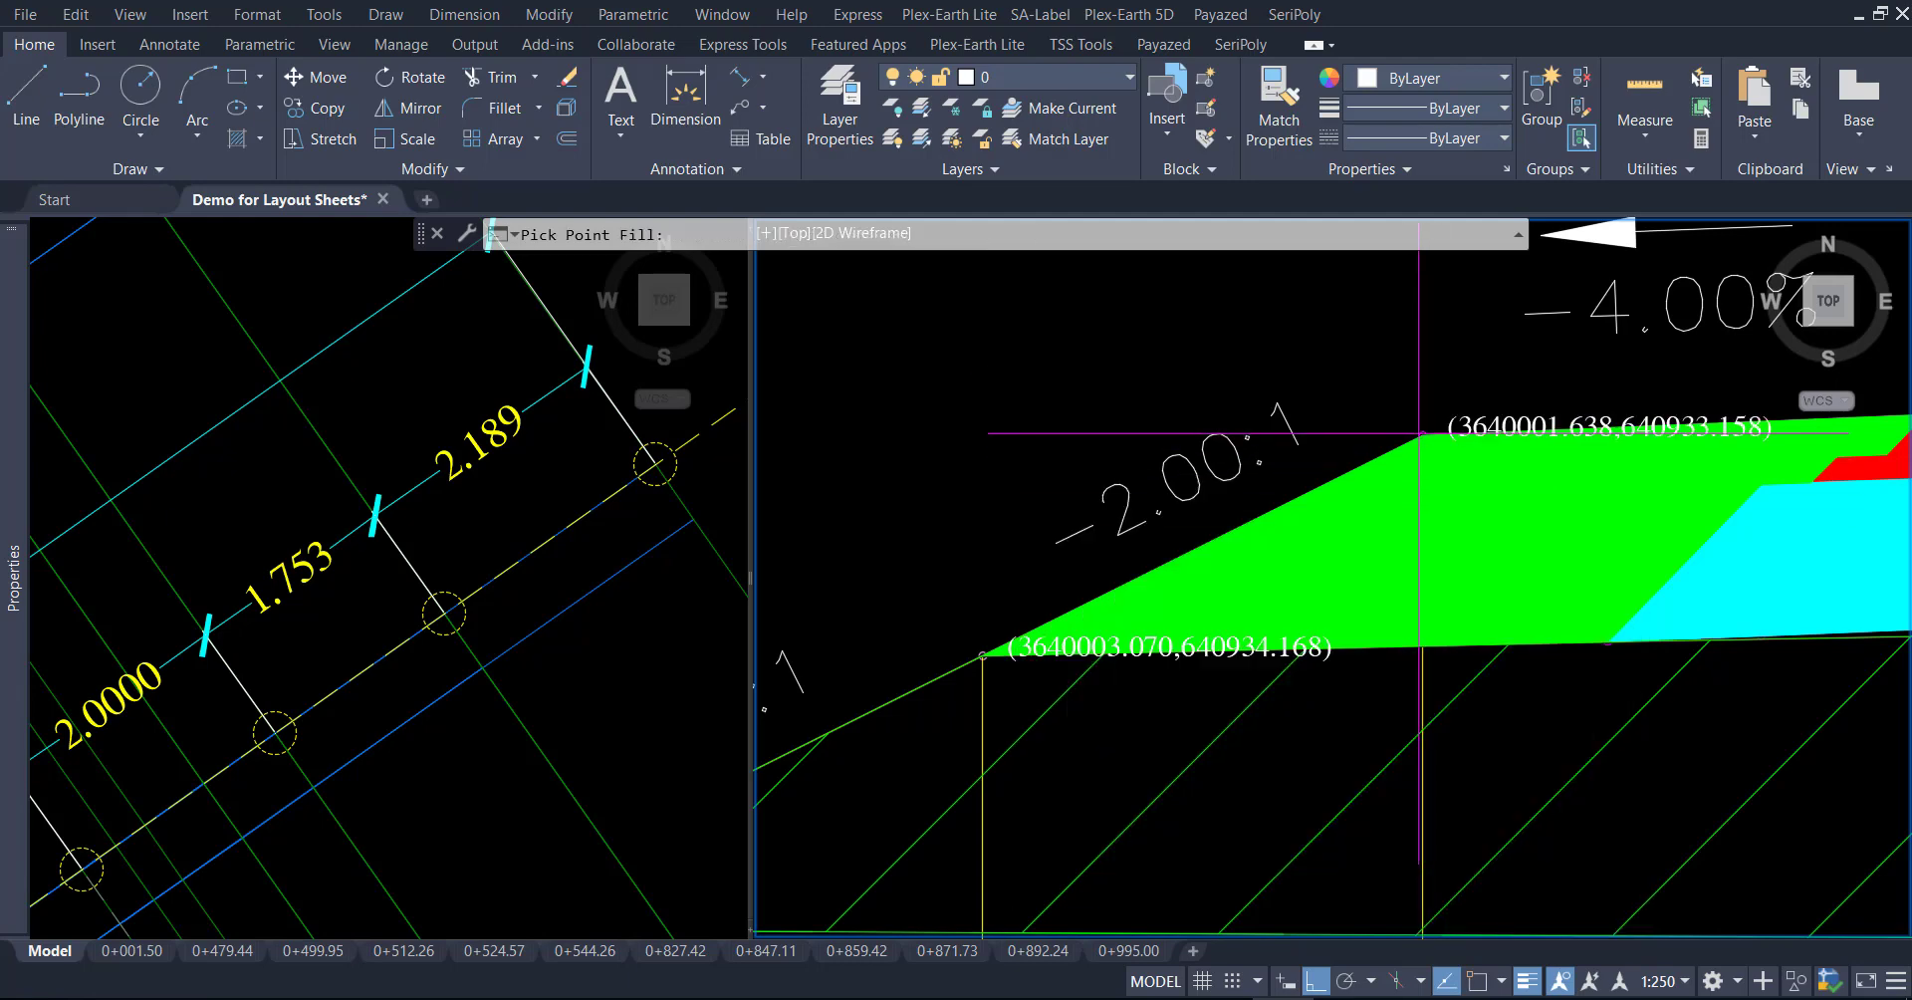
pyautogui.scroll(-3, 1052, 520)
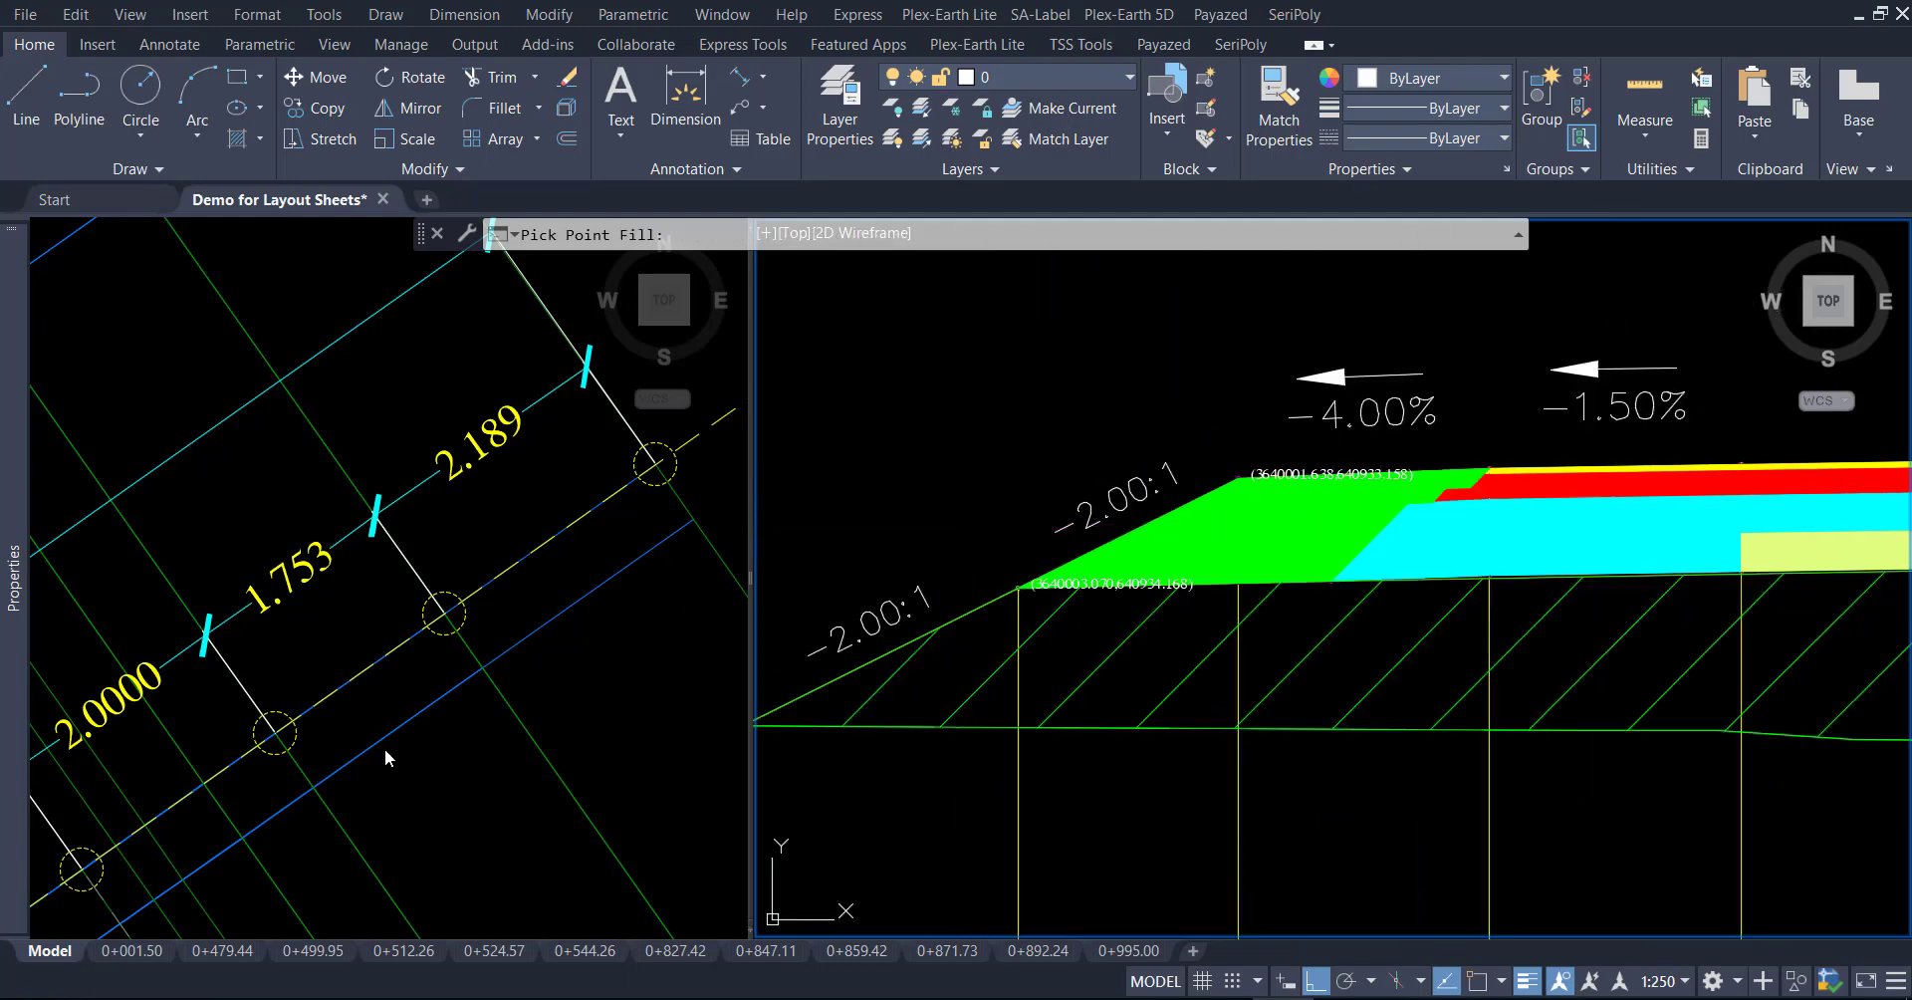
# Cancel the point-fill pick and delete the stray coordinate label on the plan alignment
pyautogui.click(429, 792)
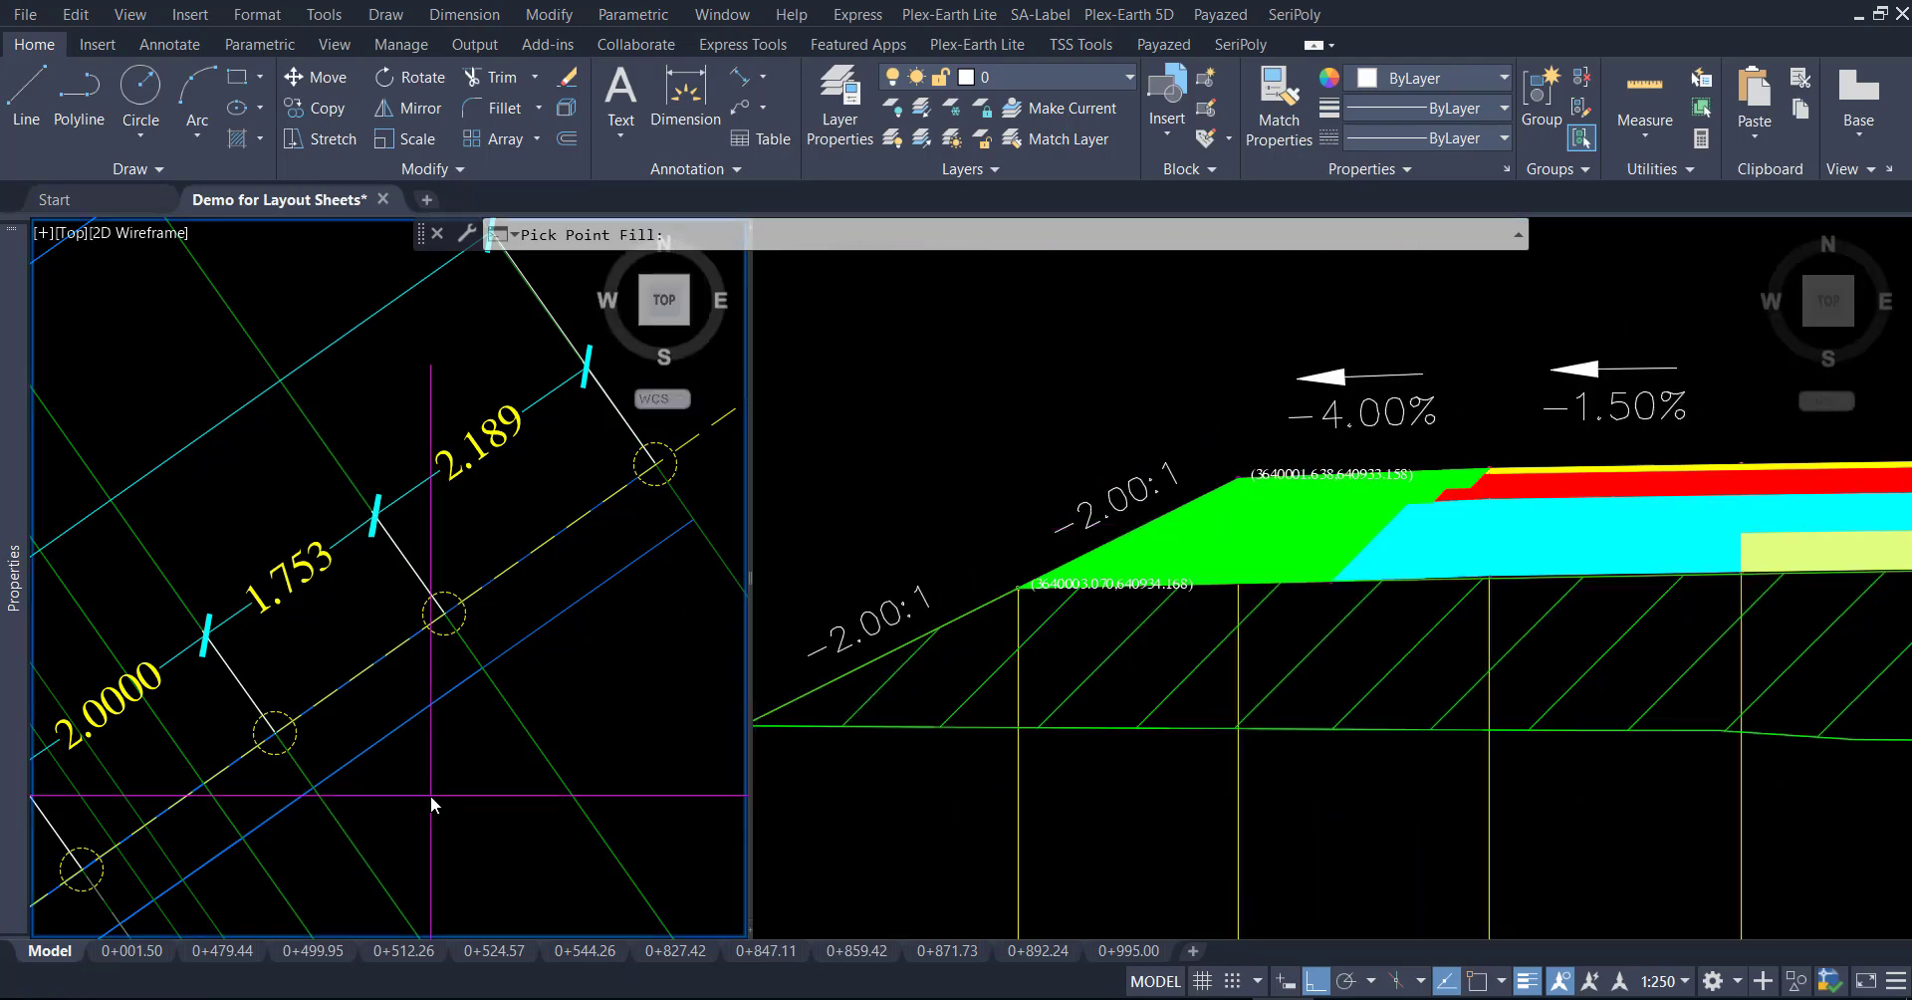
pyautogui.keyDown('shift'); pyautogui.rightClick(129, 849); pyautogui.keyUp('shift')
pyautogui.click(197, 423)
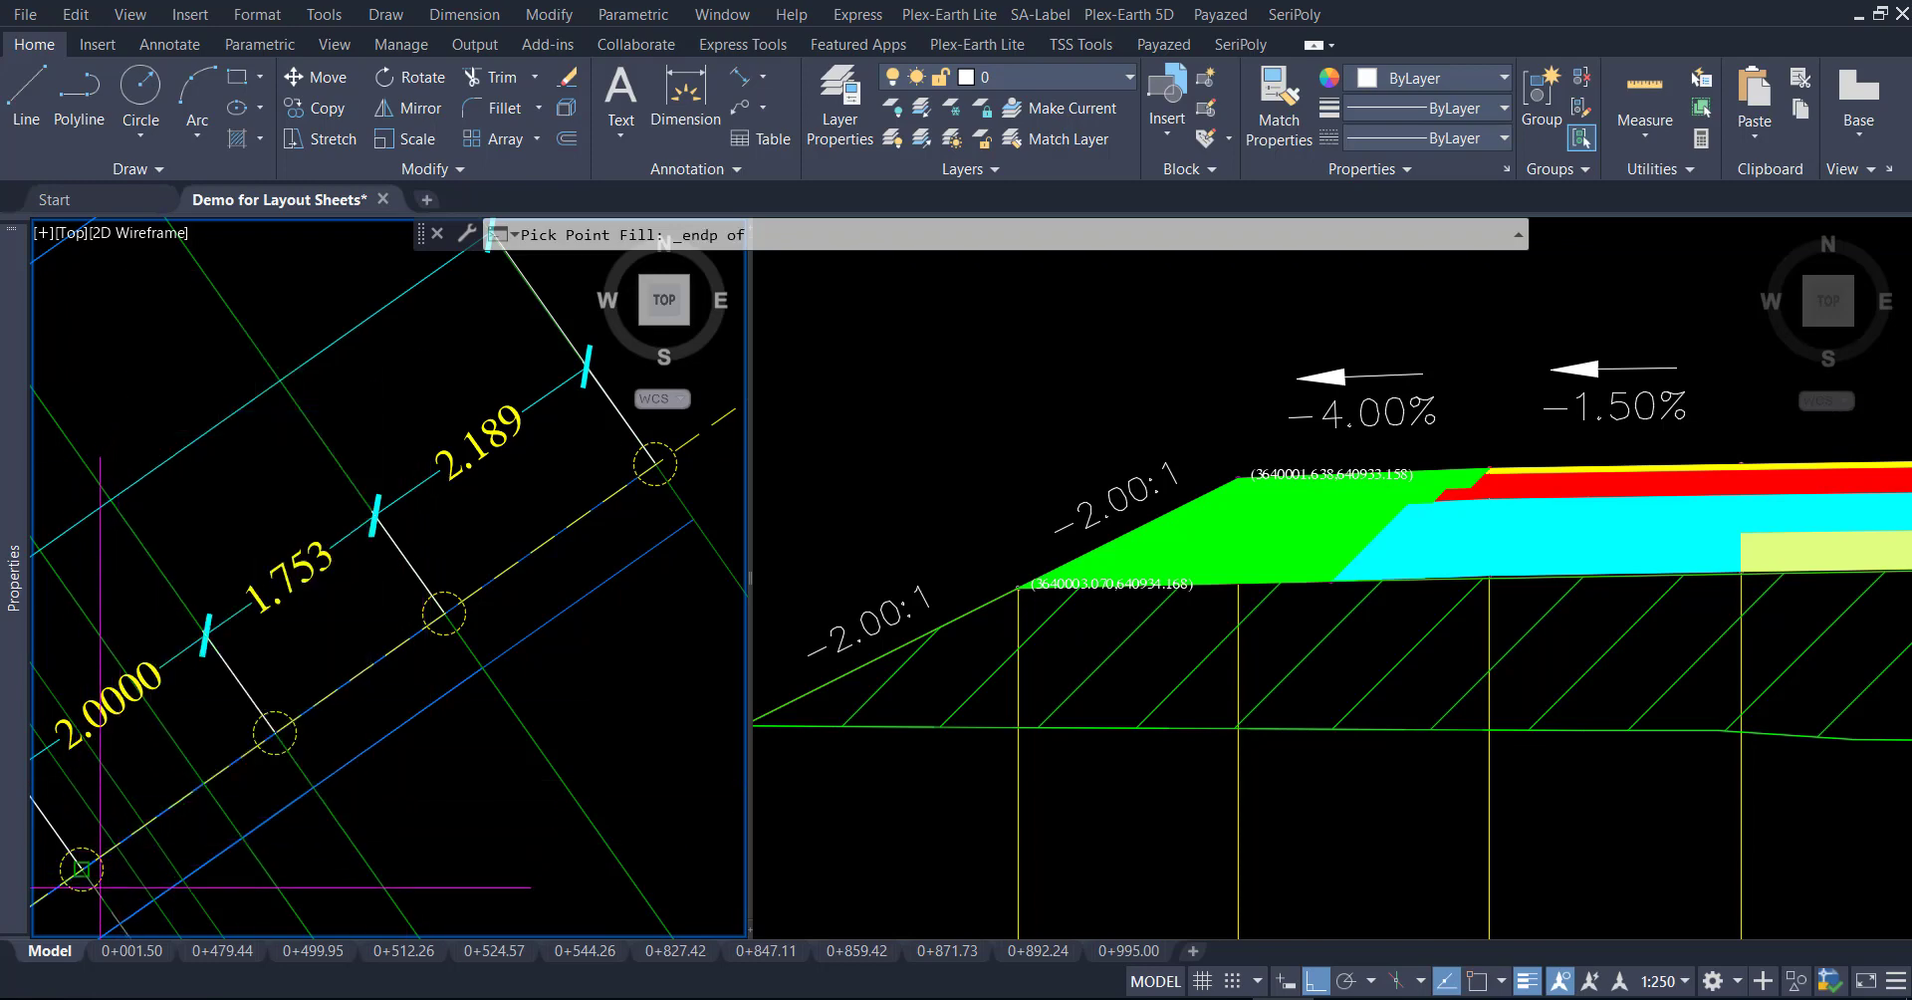
pyautogui.click(82, 868)
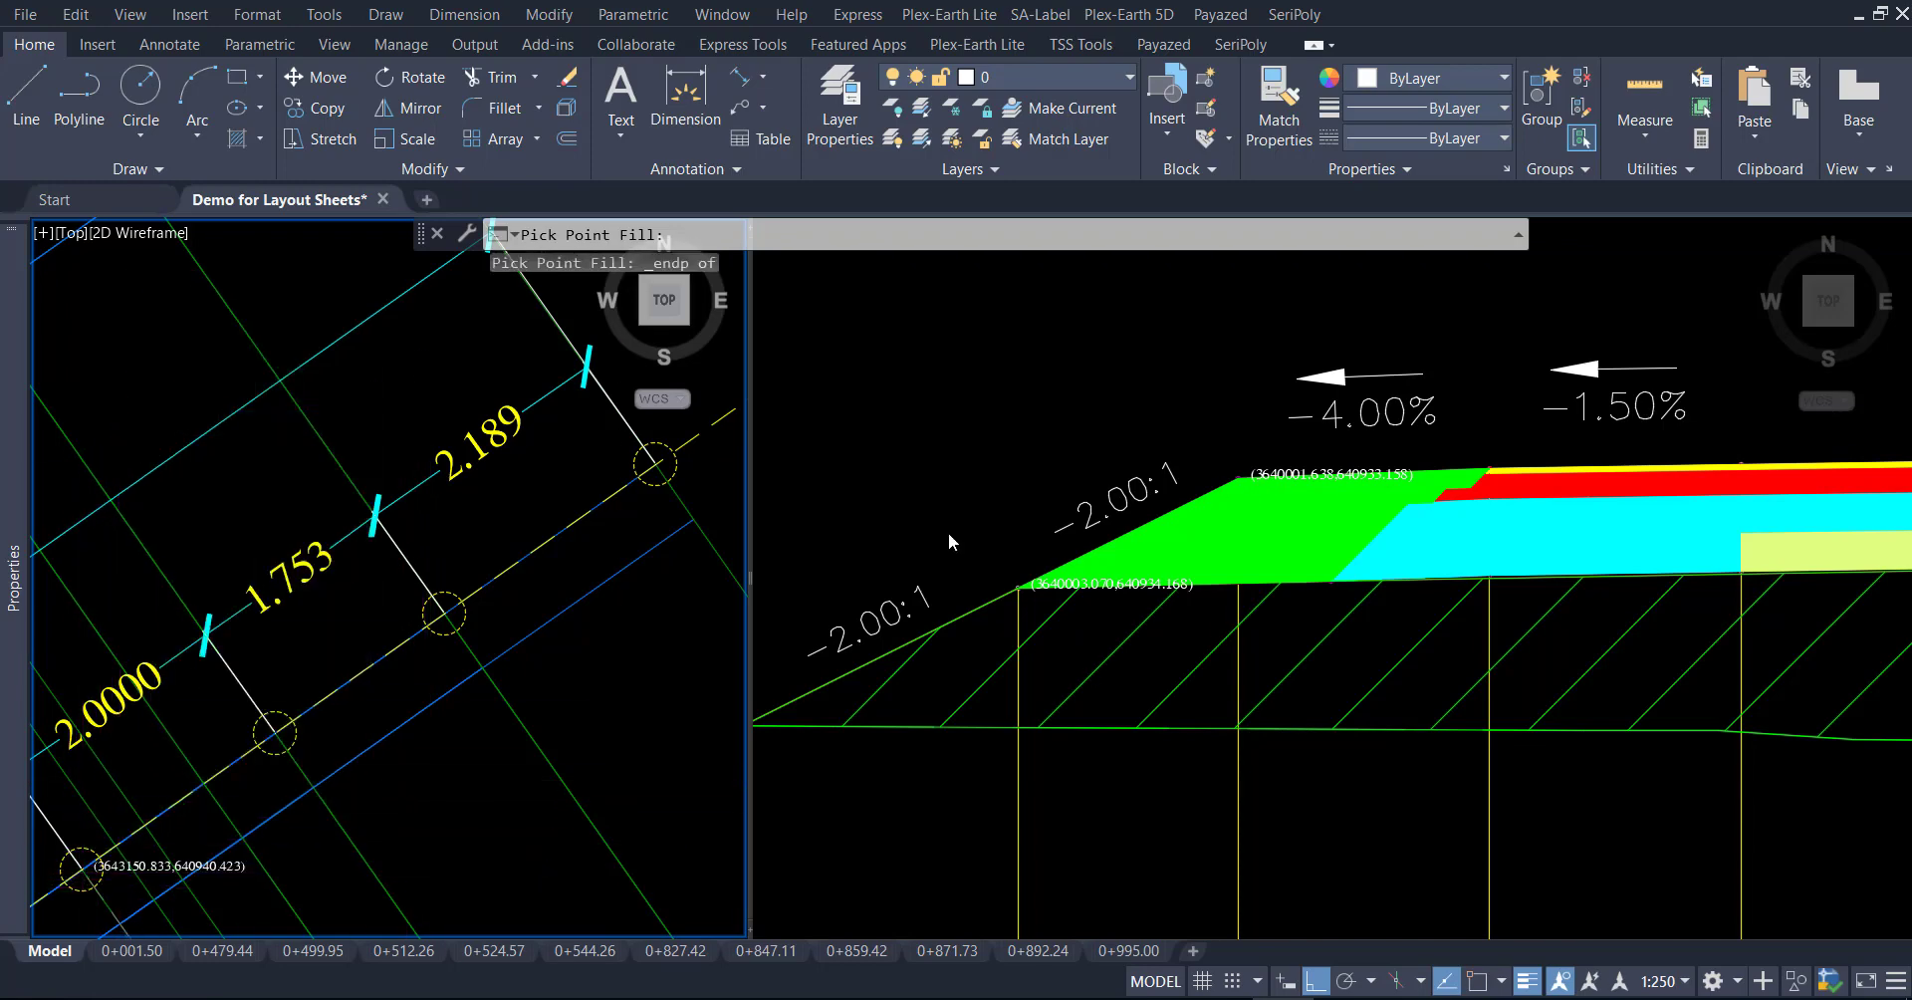
pyautogui.press('Escape')
pyautogui.press('Escape')
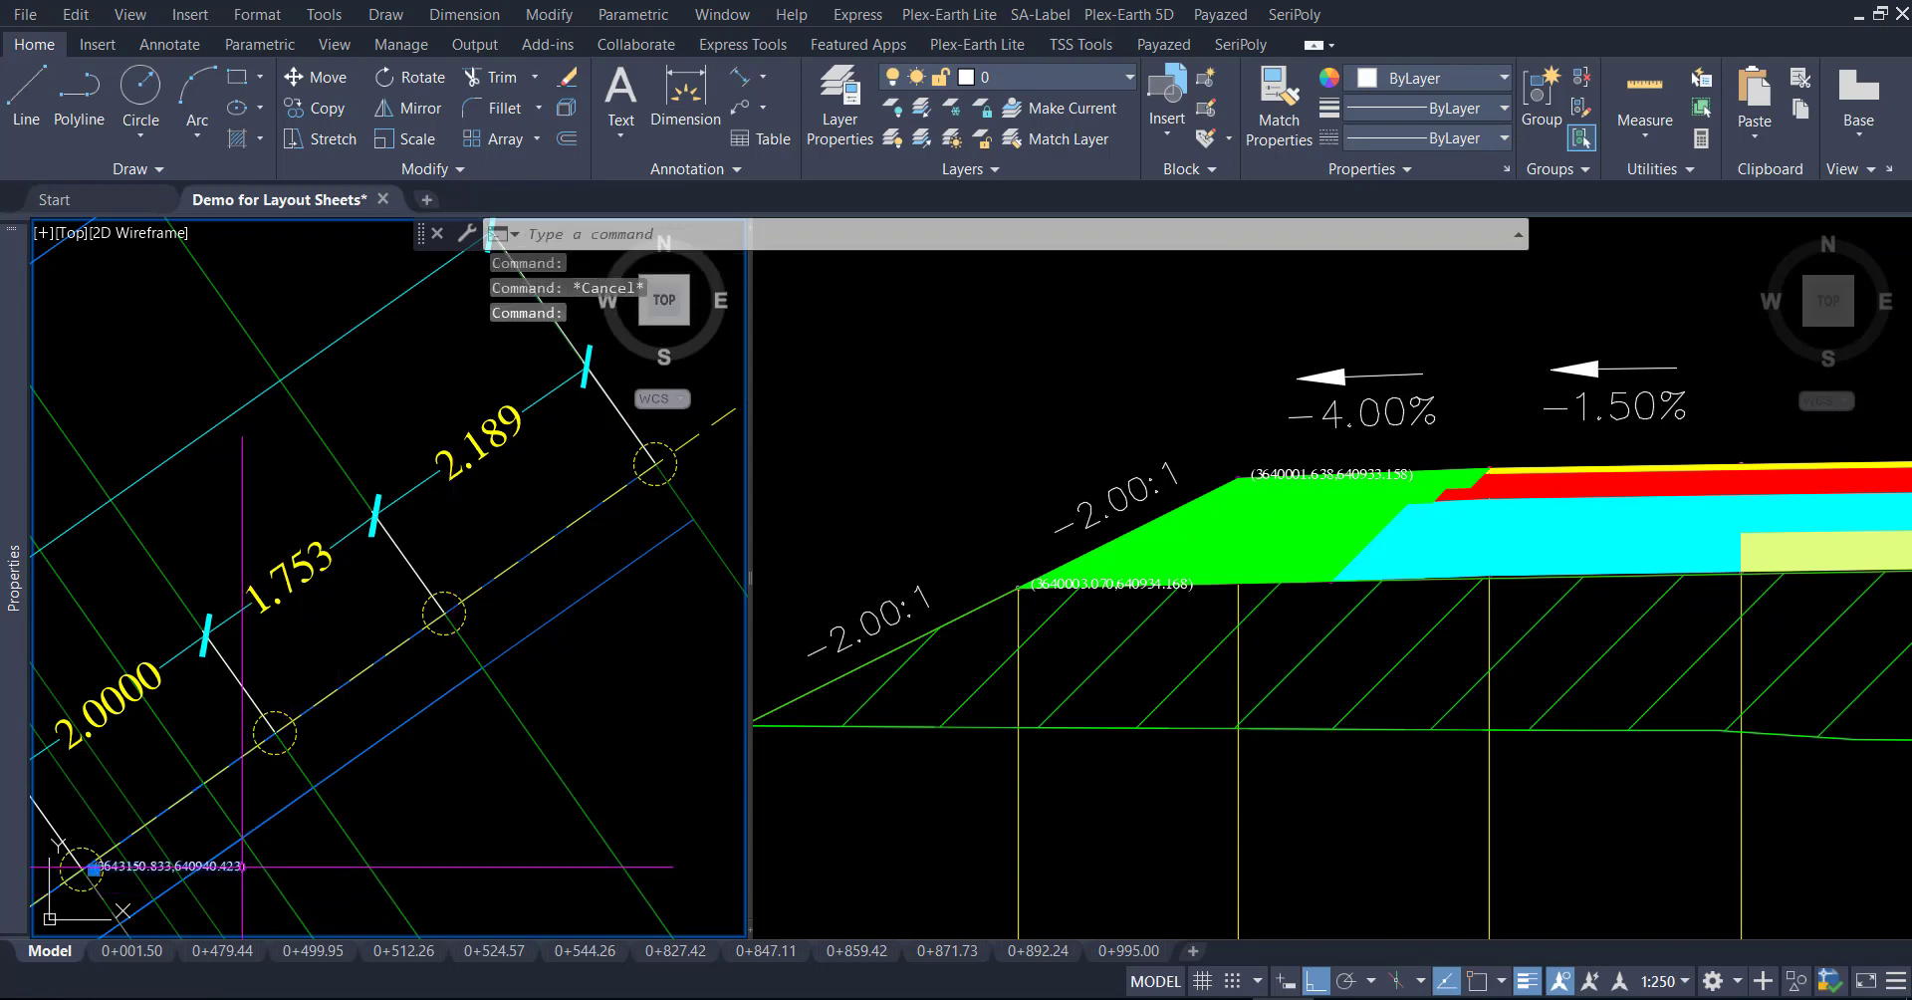
pyautogui.press('Delete')
# Run CDF again and endpoint-snap the alignment point in plan
pyautogui.write('CDF')
pyautogui.press('Return')
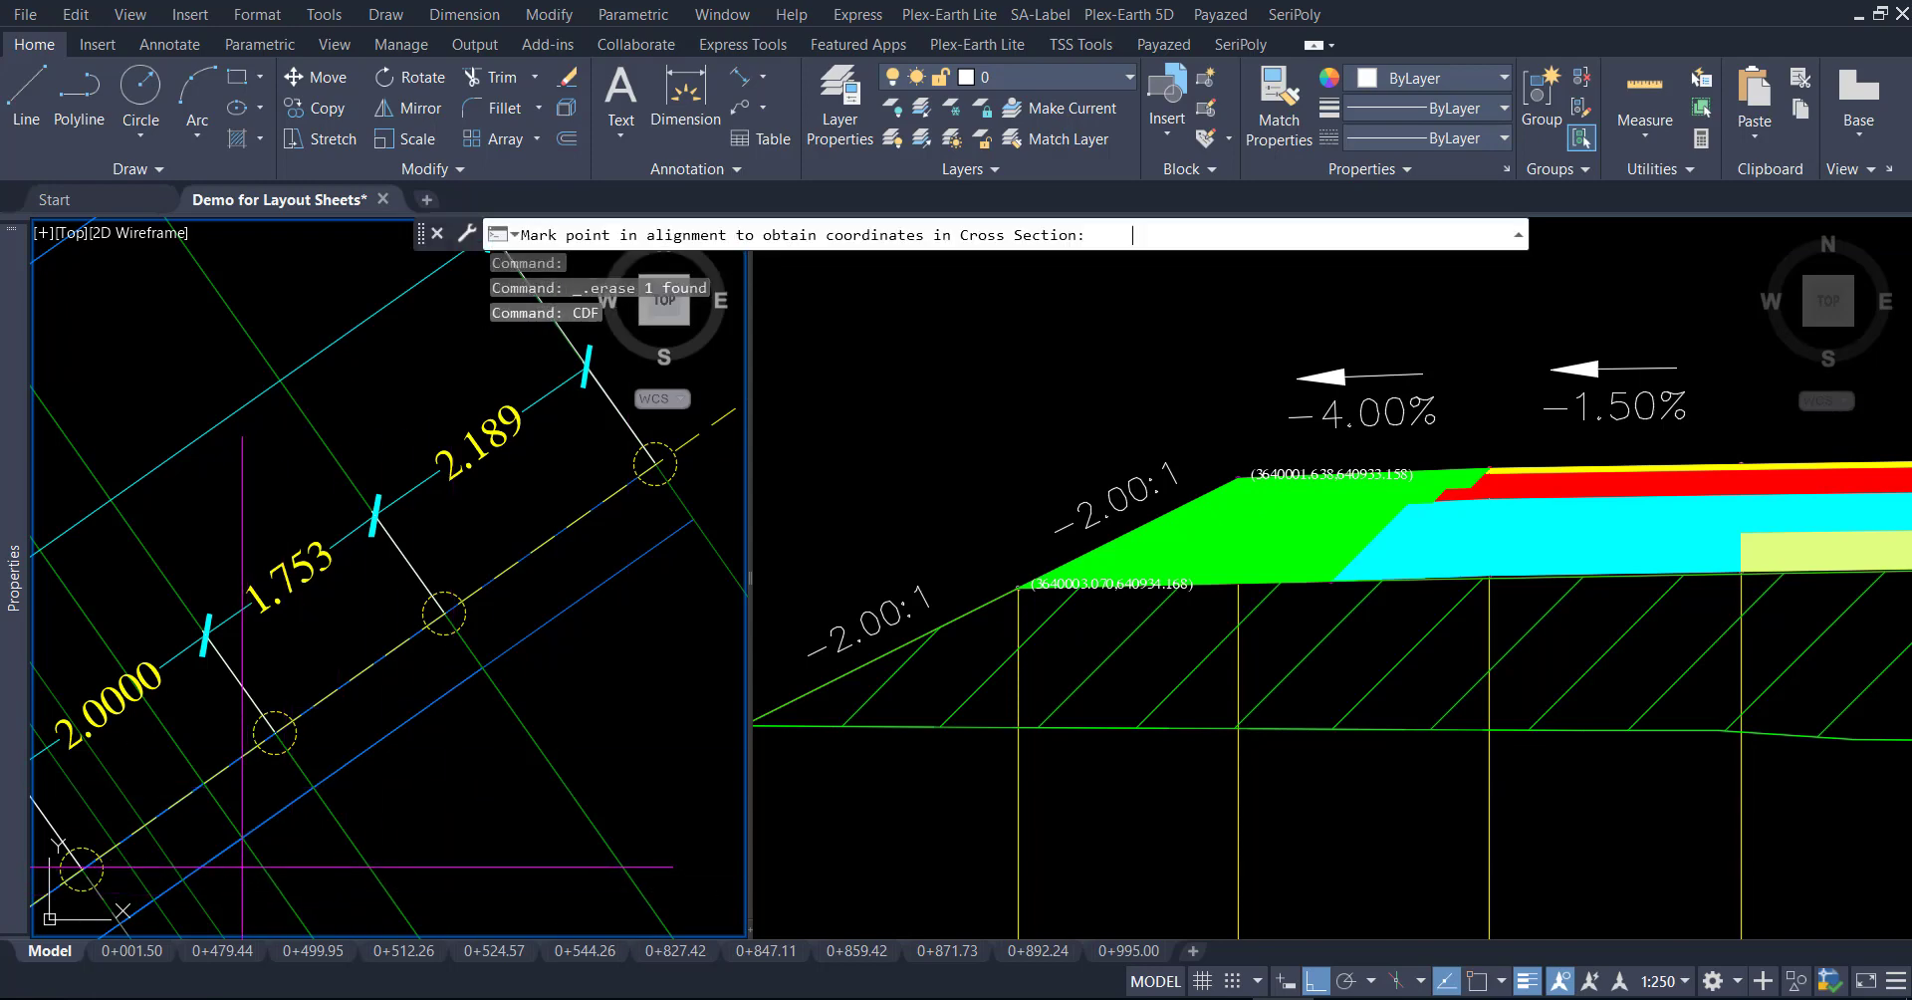
pyautogui.keyDown('shift'); pyautogui.rightClick(458, 825); pyautogui.keyUp('shift')
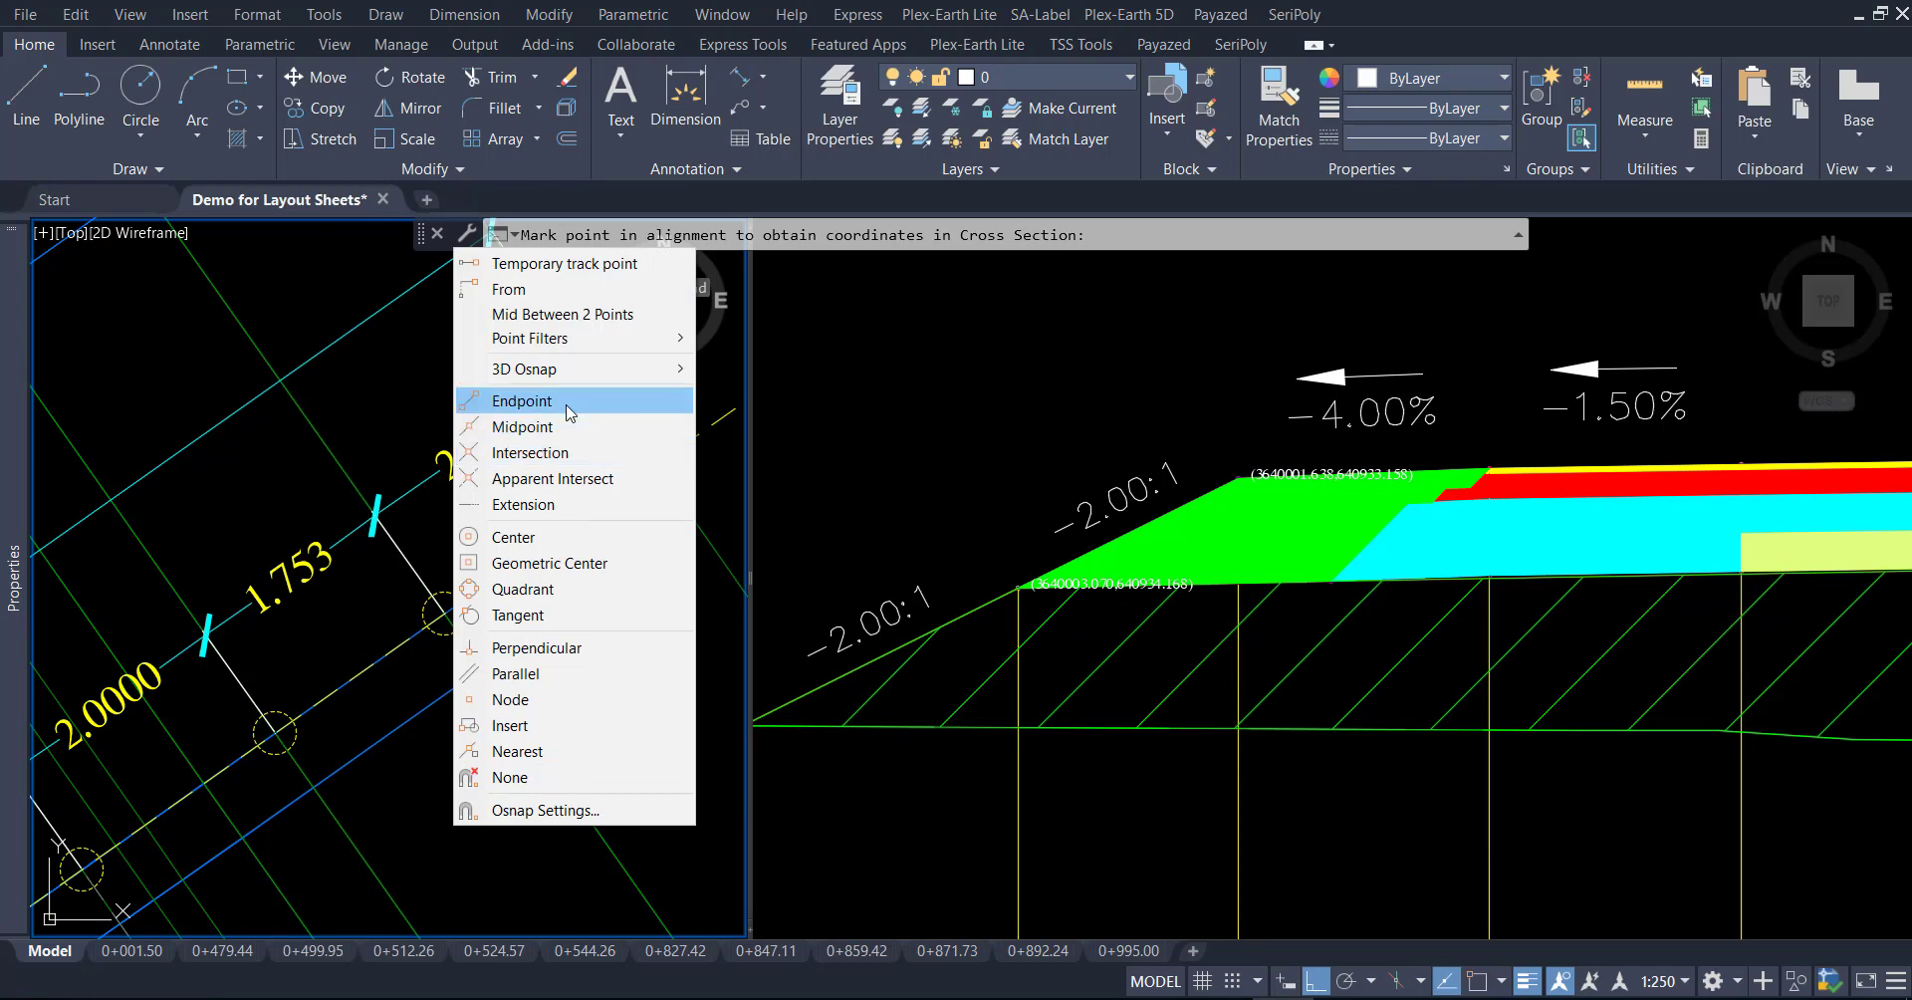
pyautogui.click(528, 398)
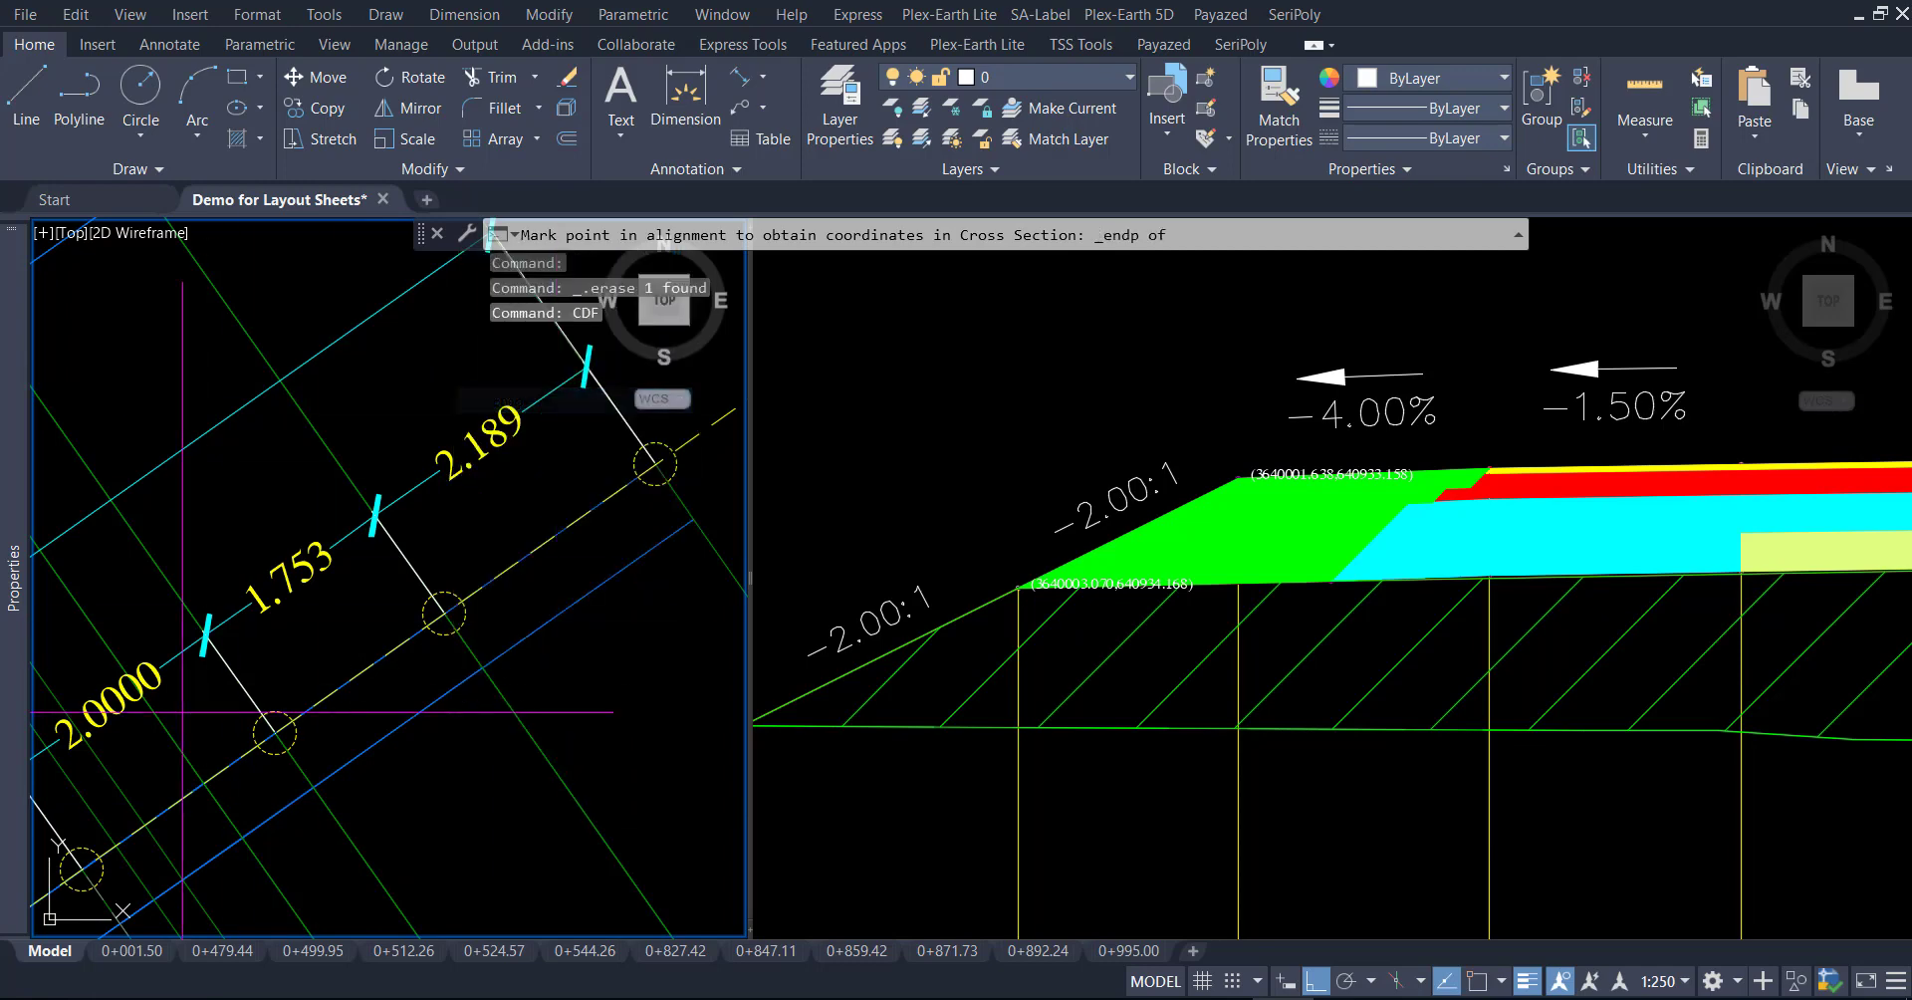
pyautogui.click(82, 868)
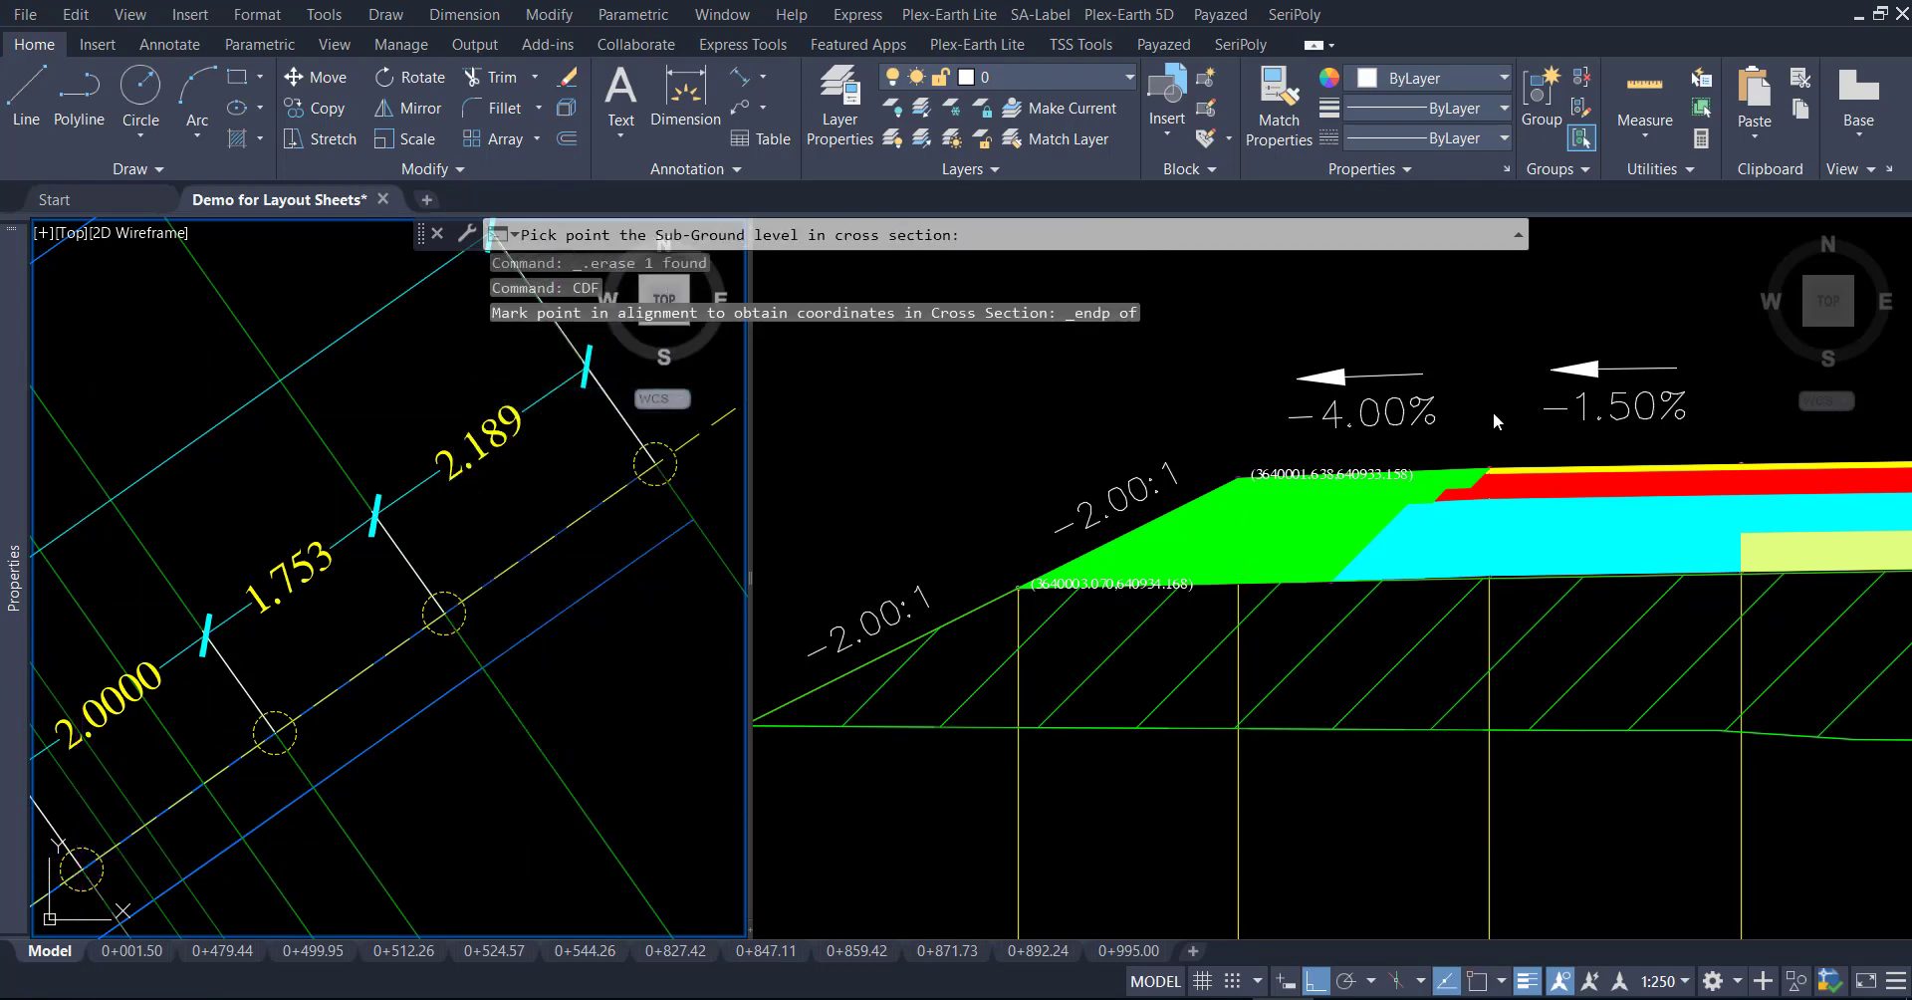
# Pick the pavement layers' top corner, adding label (3640000.004,640932.005)
pyautogui.keyDown('shift'); pyautogui.rightClick(1491, 486); pyautogui.keyUp('shift')
pyautogui.click(1554, 654)
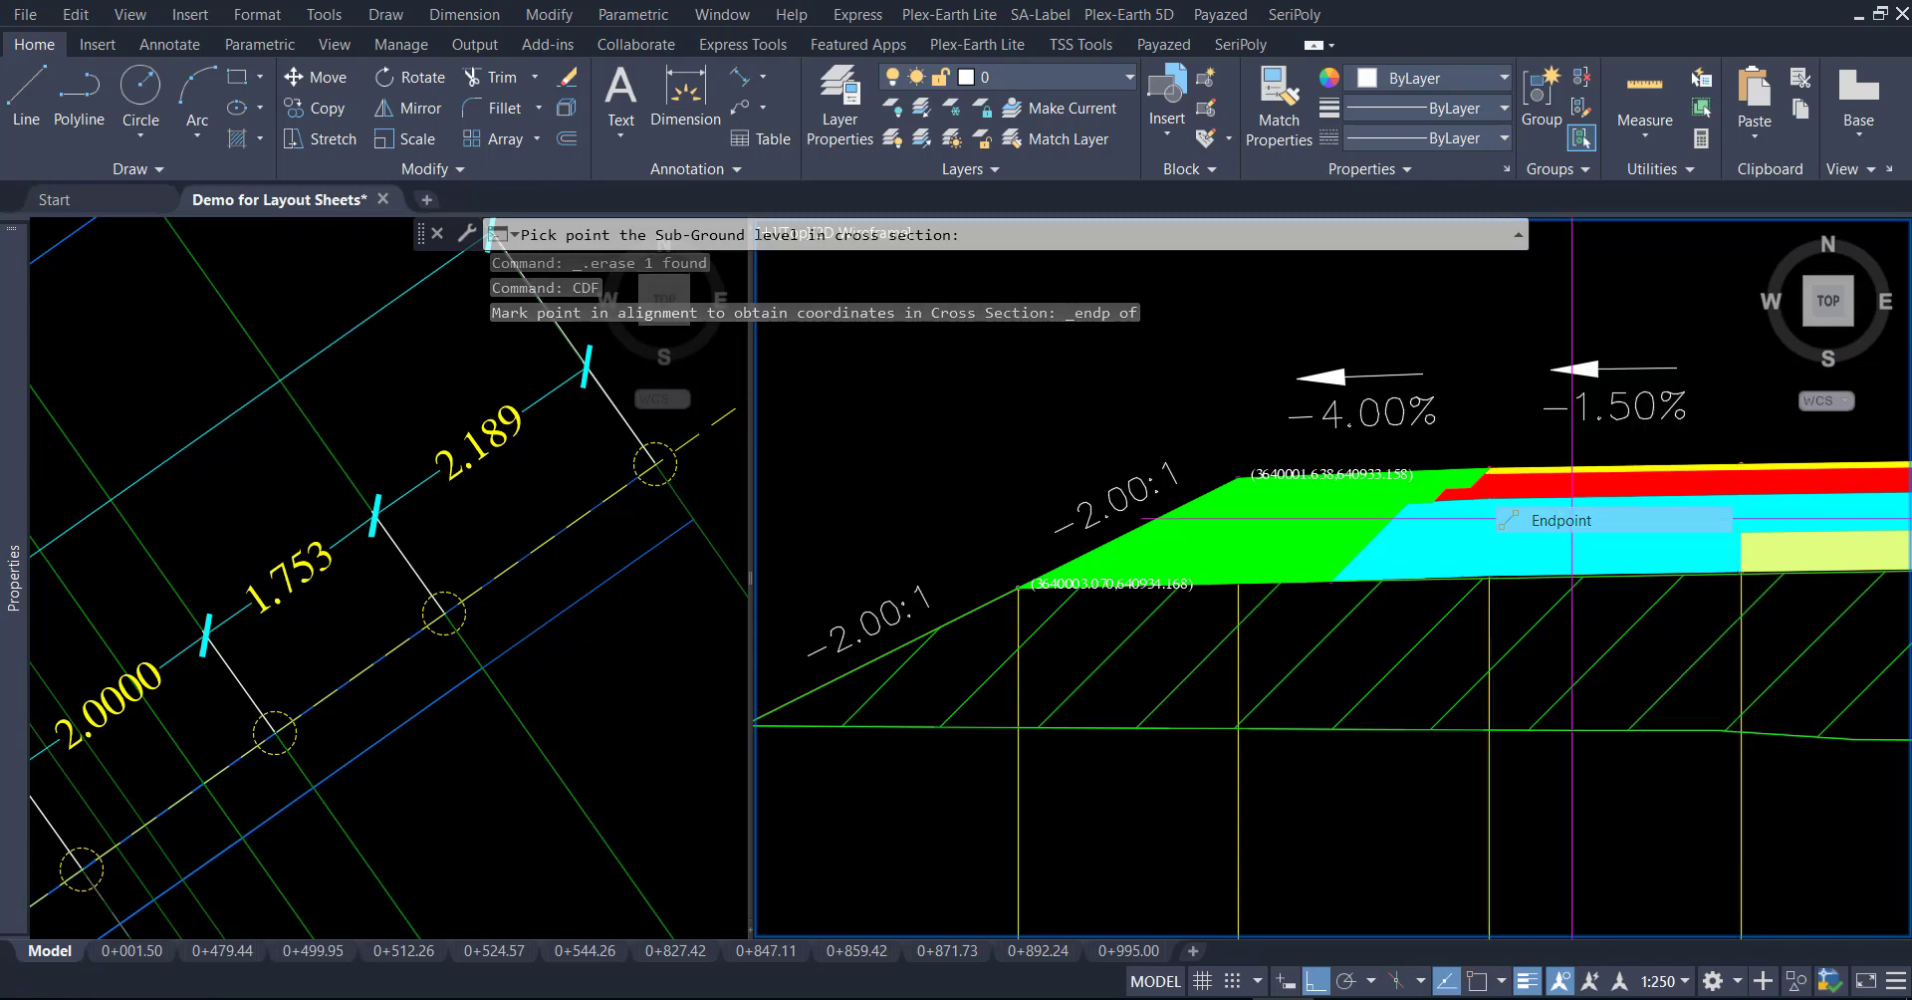
pyautogui.keyDown('shift'); pyautogui.rightClick(1509, 488); pyautogui.keyUp('shift')
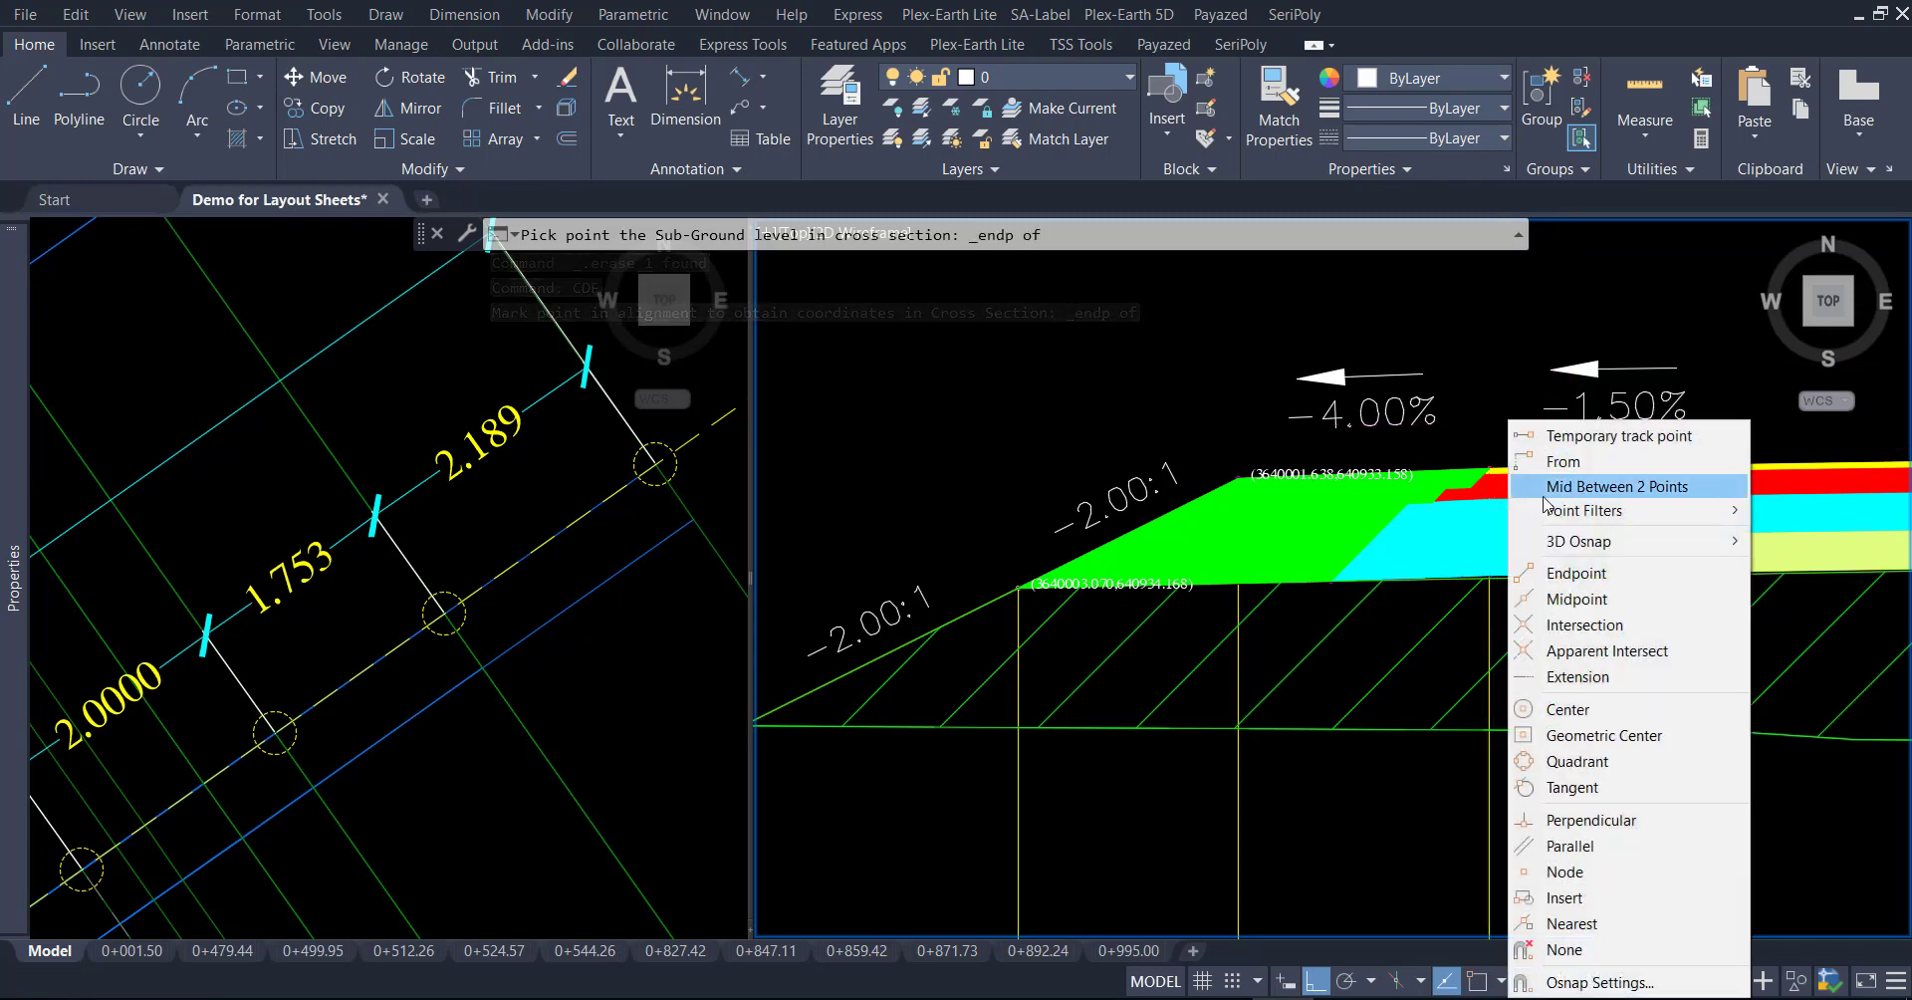
pyautogui.click(1571, 574)
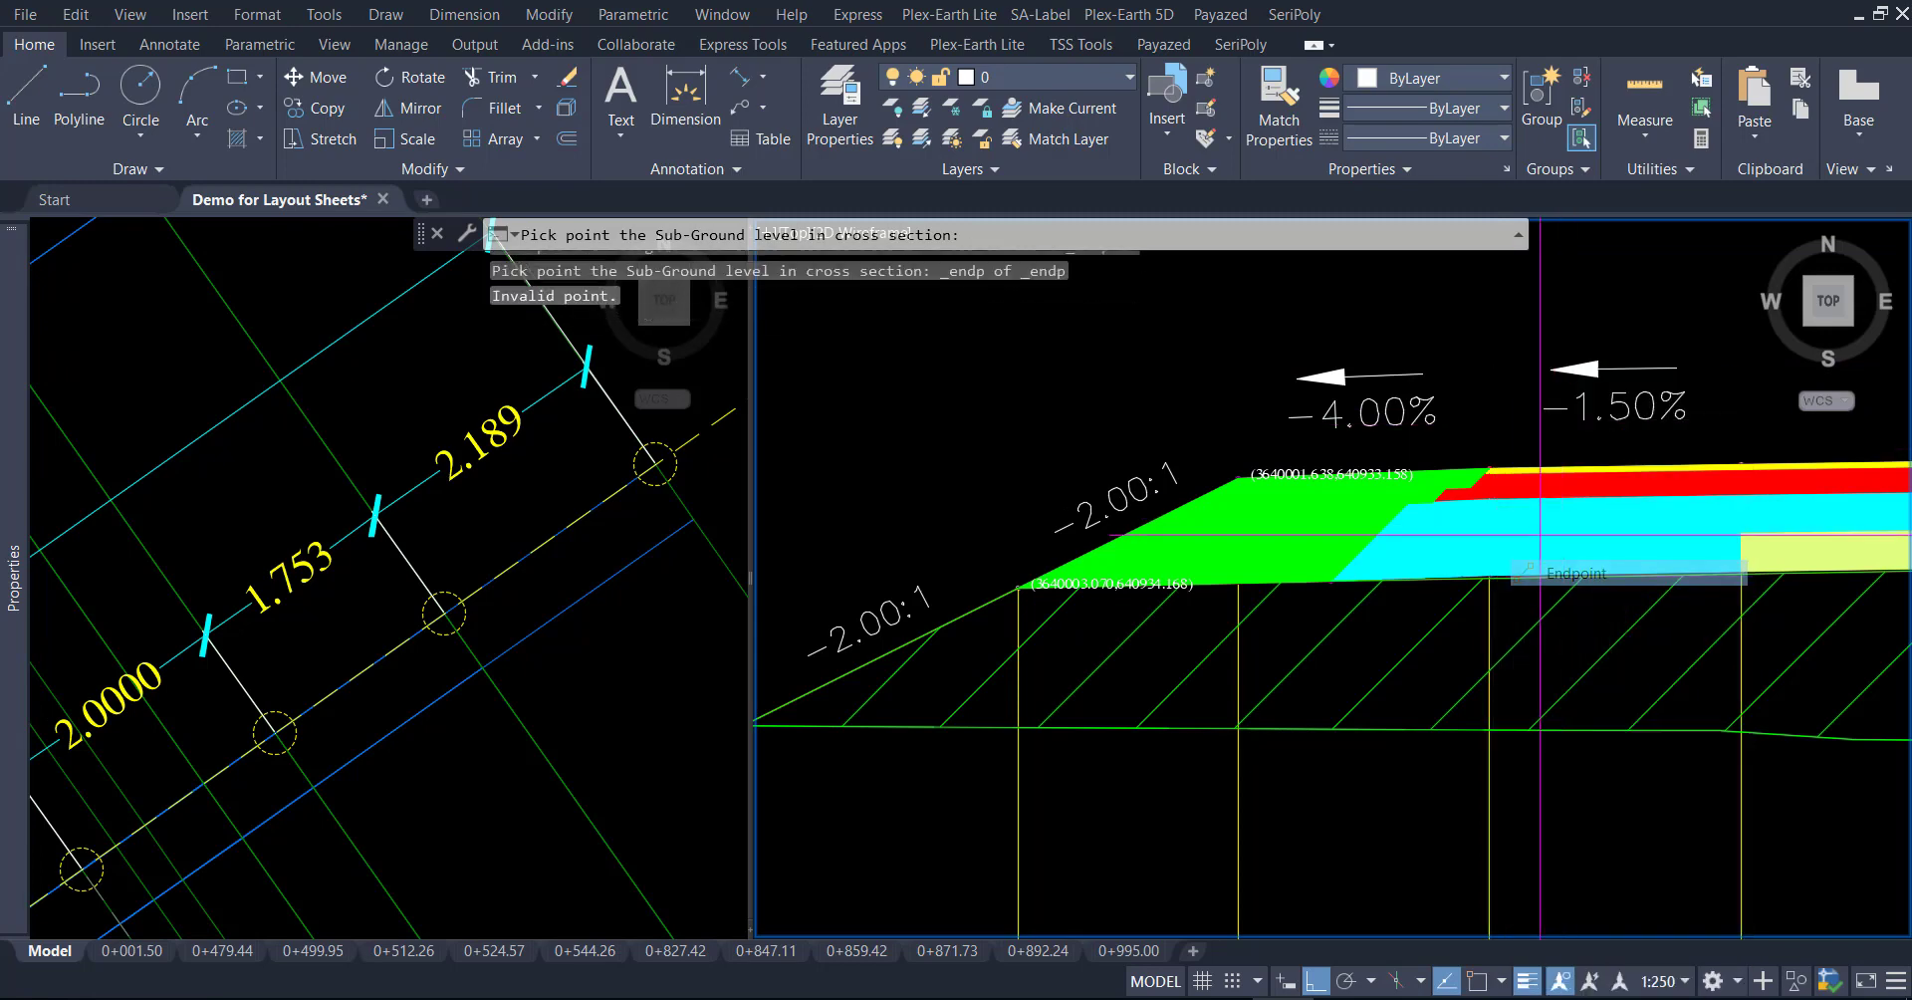
pyautogui.scroll(5, 1489, 463)
pyautogui.keyDown('shift'); pyautogui.rightClick(1489, 443); pyautogui.keyUp('shift')
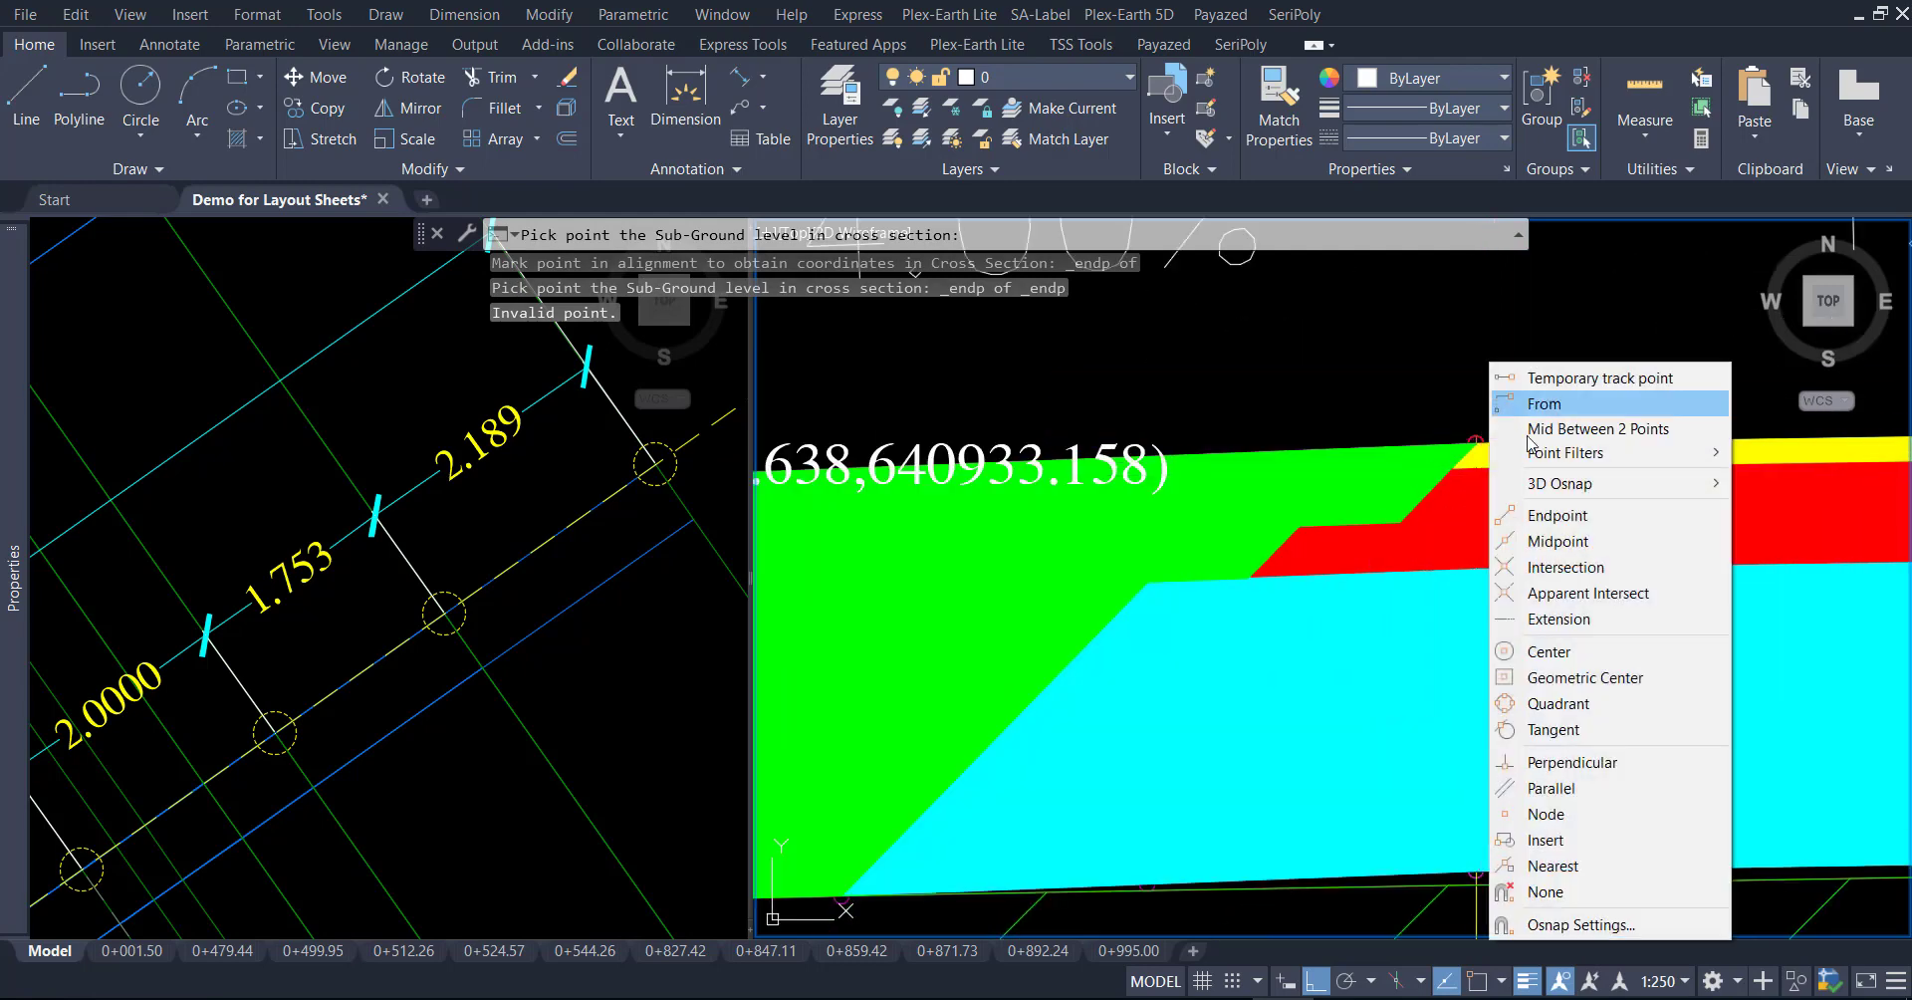
pyautogui.click(1554, 651)
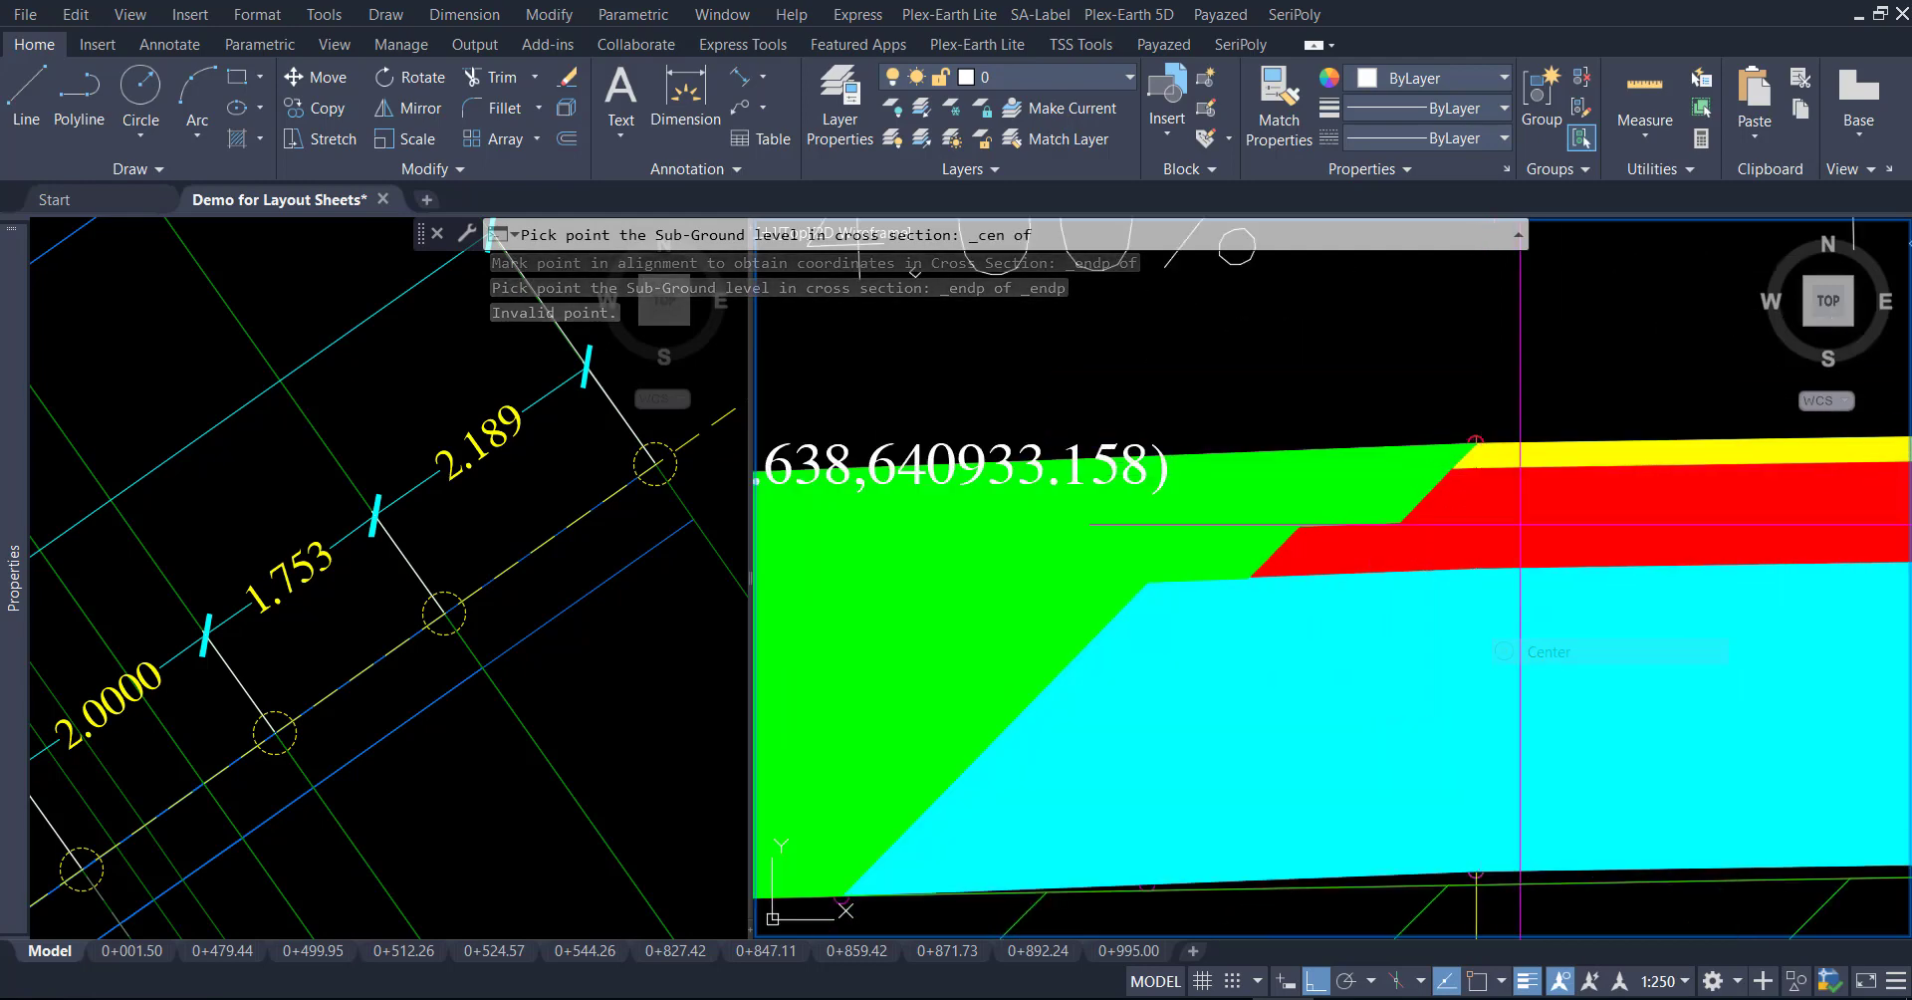
pyautogui.click(1478, 443)
pyautogui.press('Escape')
pyautogui.scroll(-5, 1404, 413)
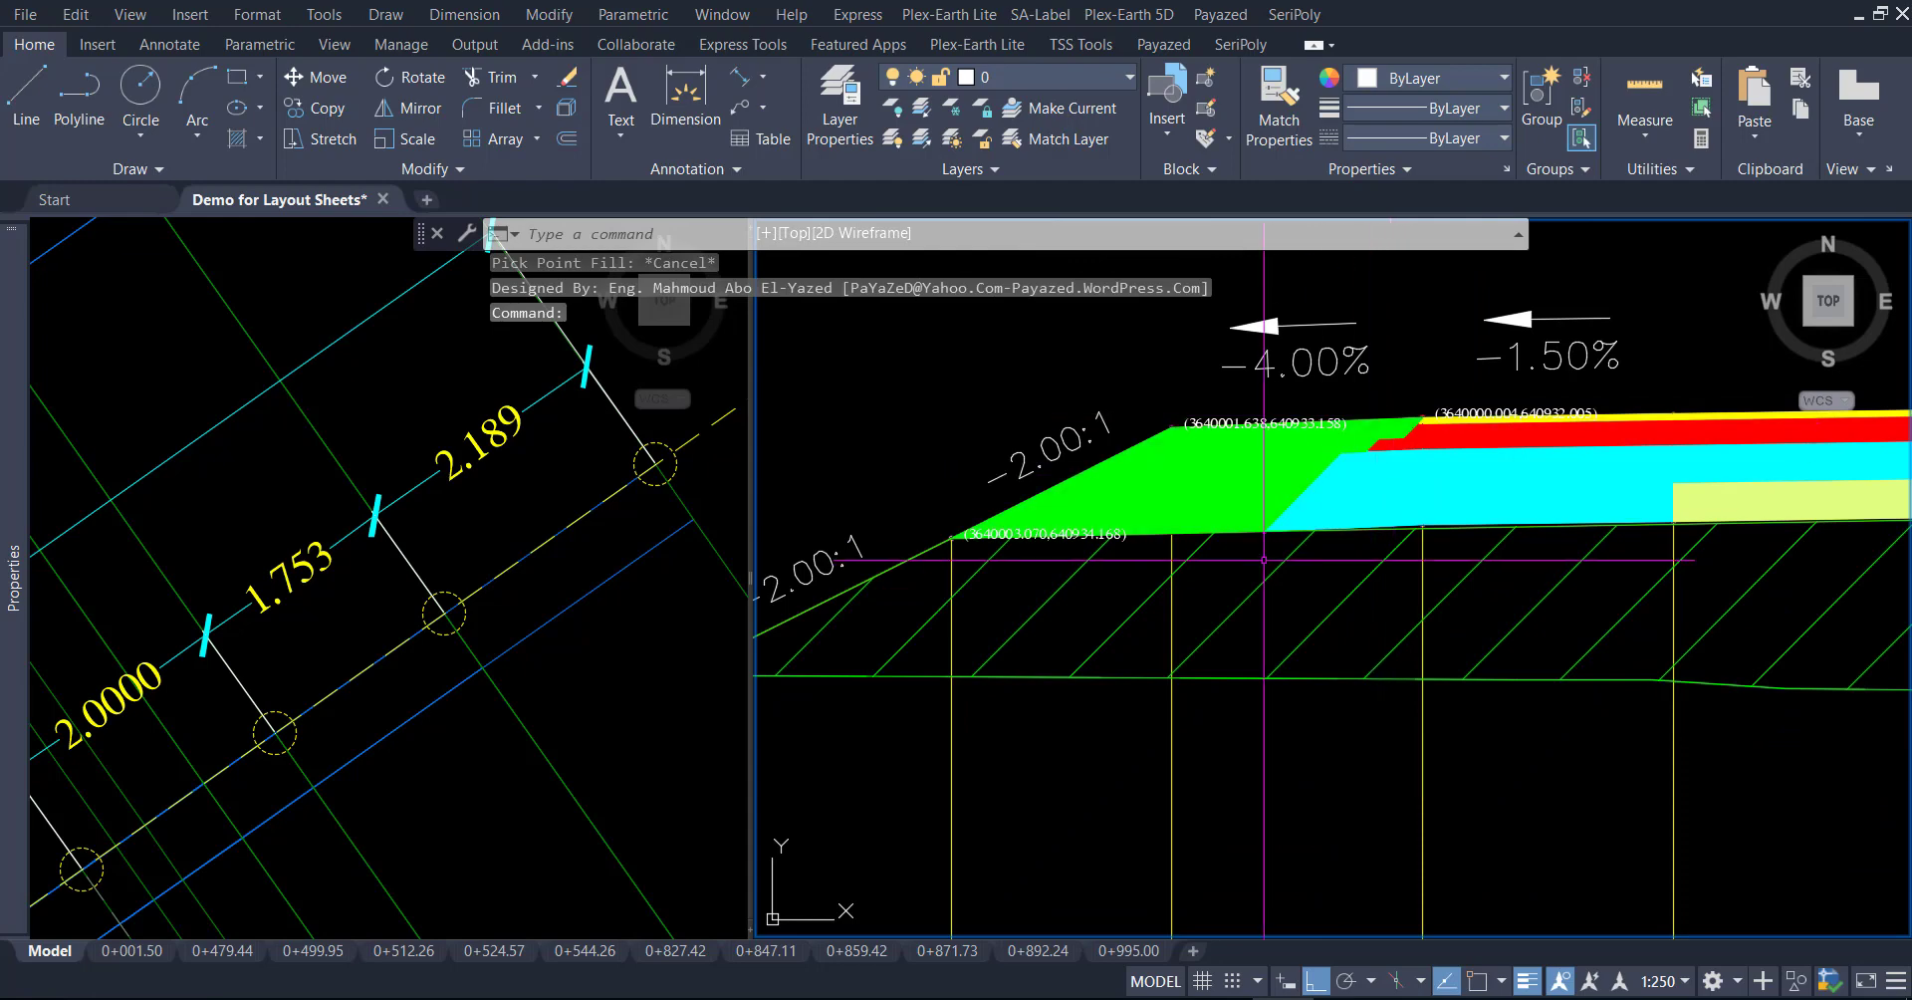
pyautogui.moveTo(1264, 561); pyautogui.dragTo(1369, 694, button='middle')
# Match Properties from the vertical yellow label onto the slope-toe and neighbouring coordinate labels
pyautogui.press('Escape')
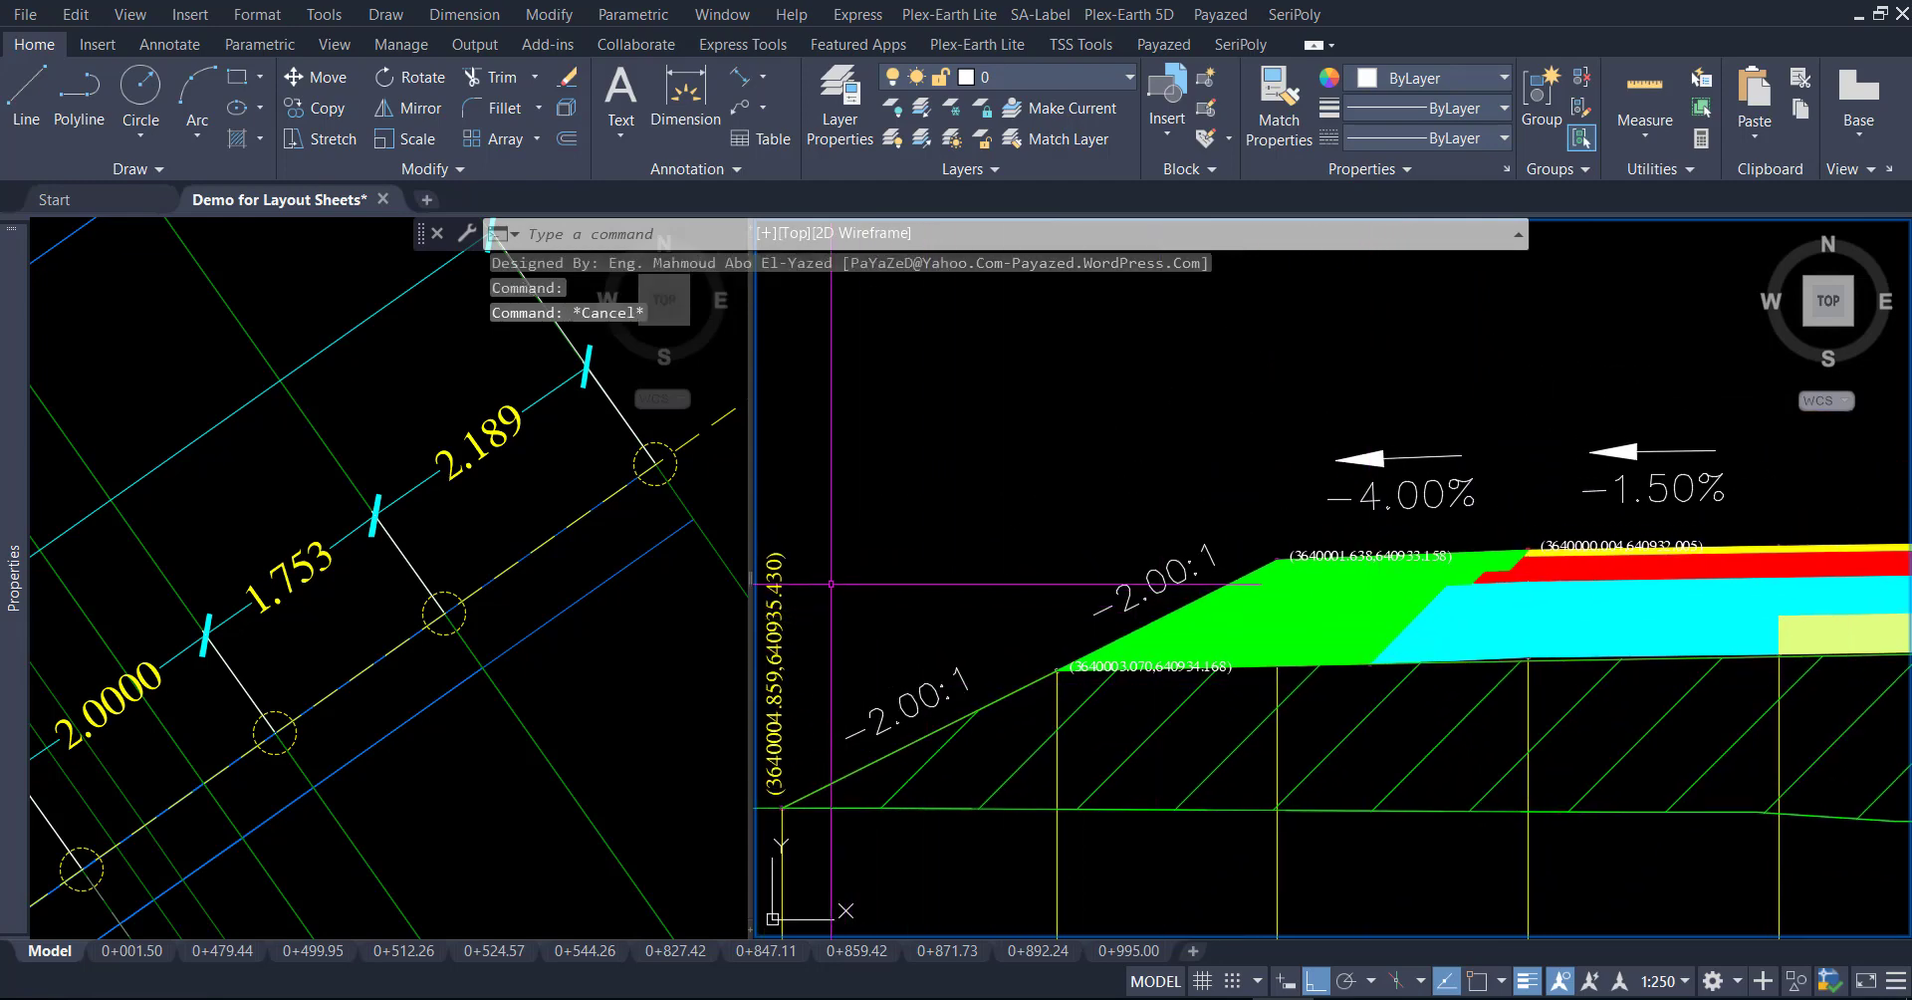
pyautogui.click(776, 677)
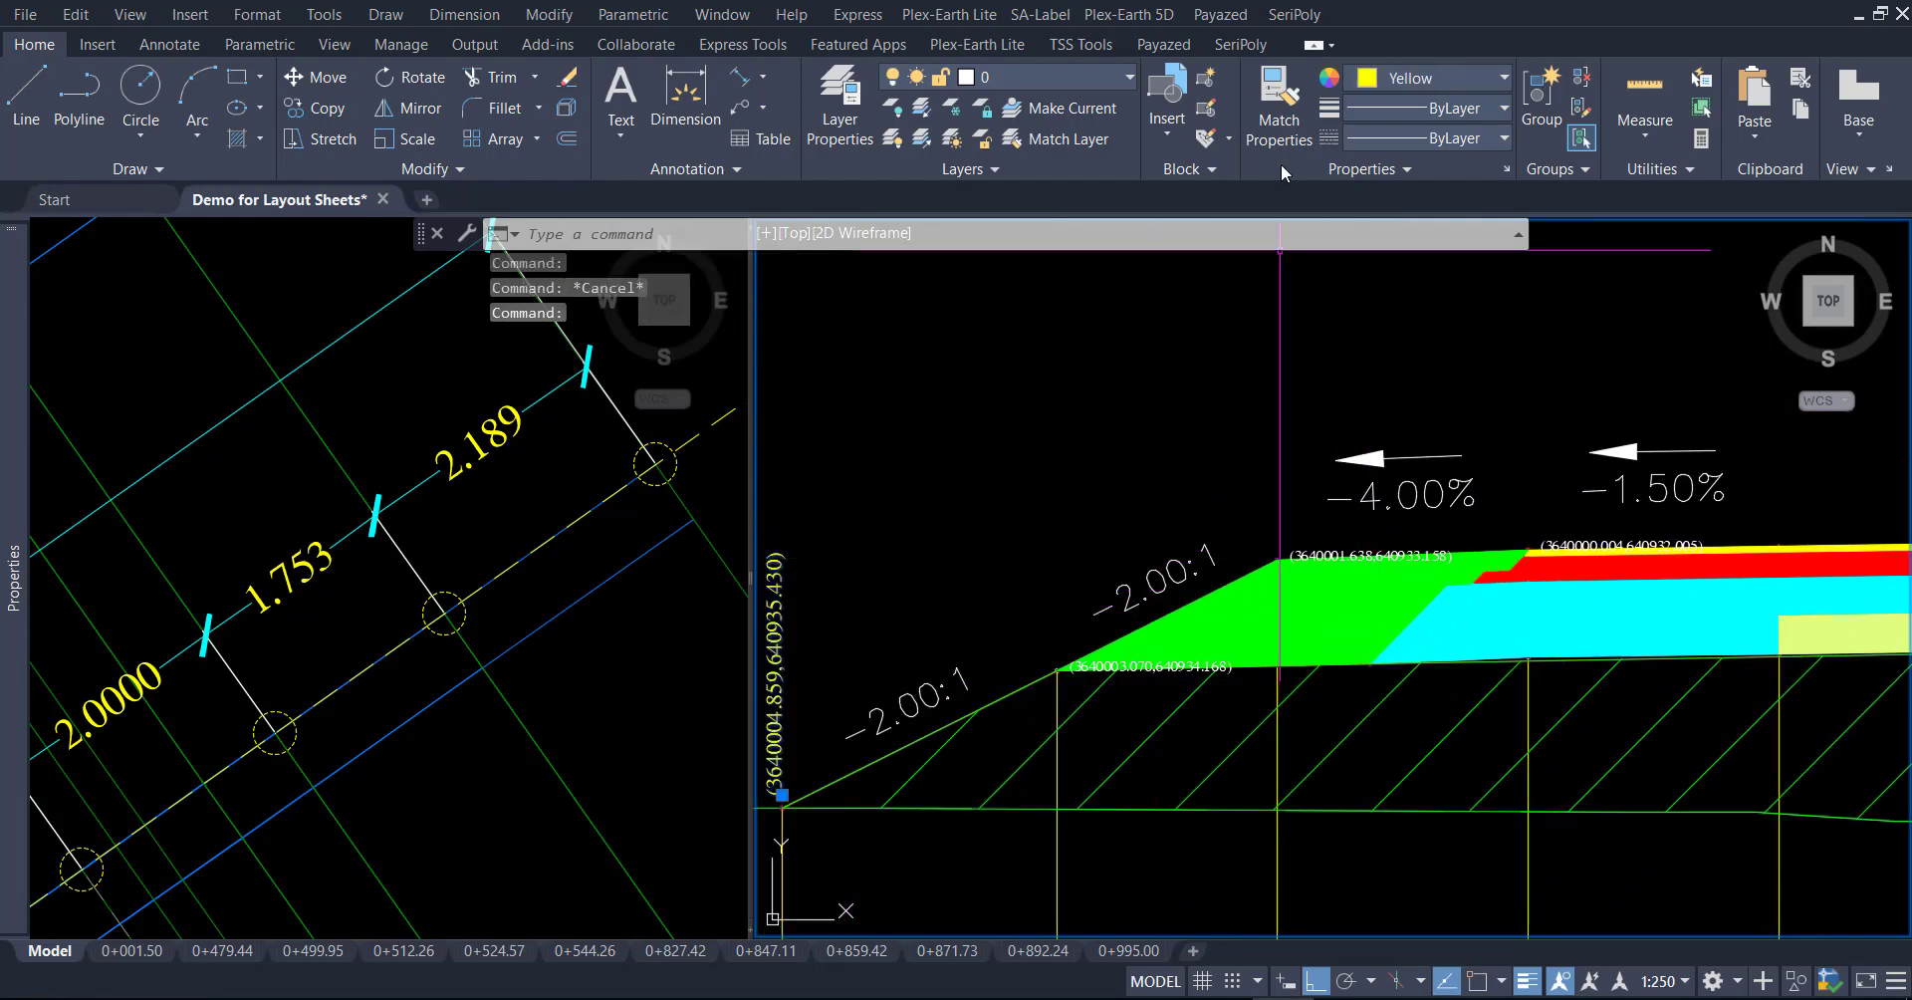
pyautogui.click(1279, 118)
pyautogui.click(1211, 663)
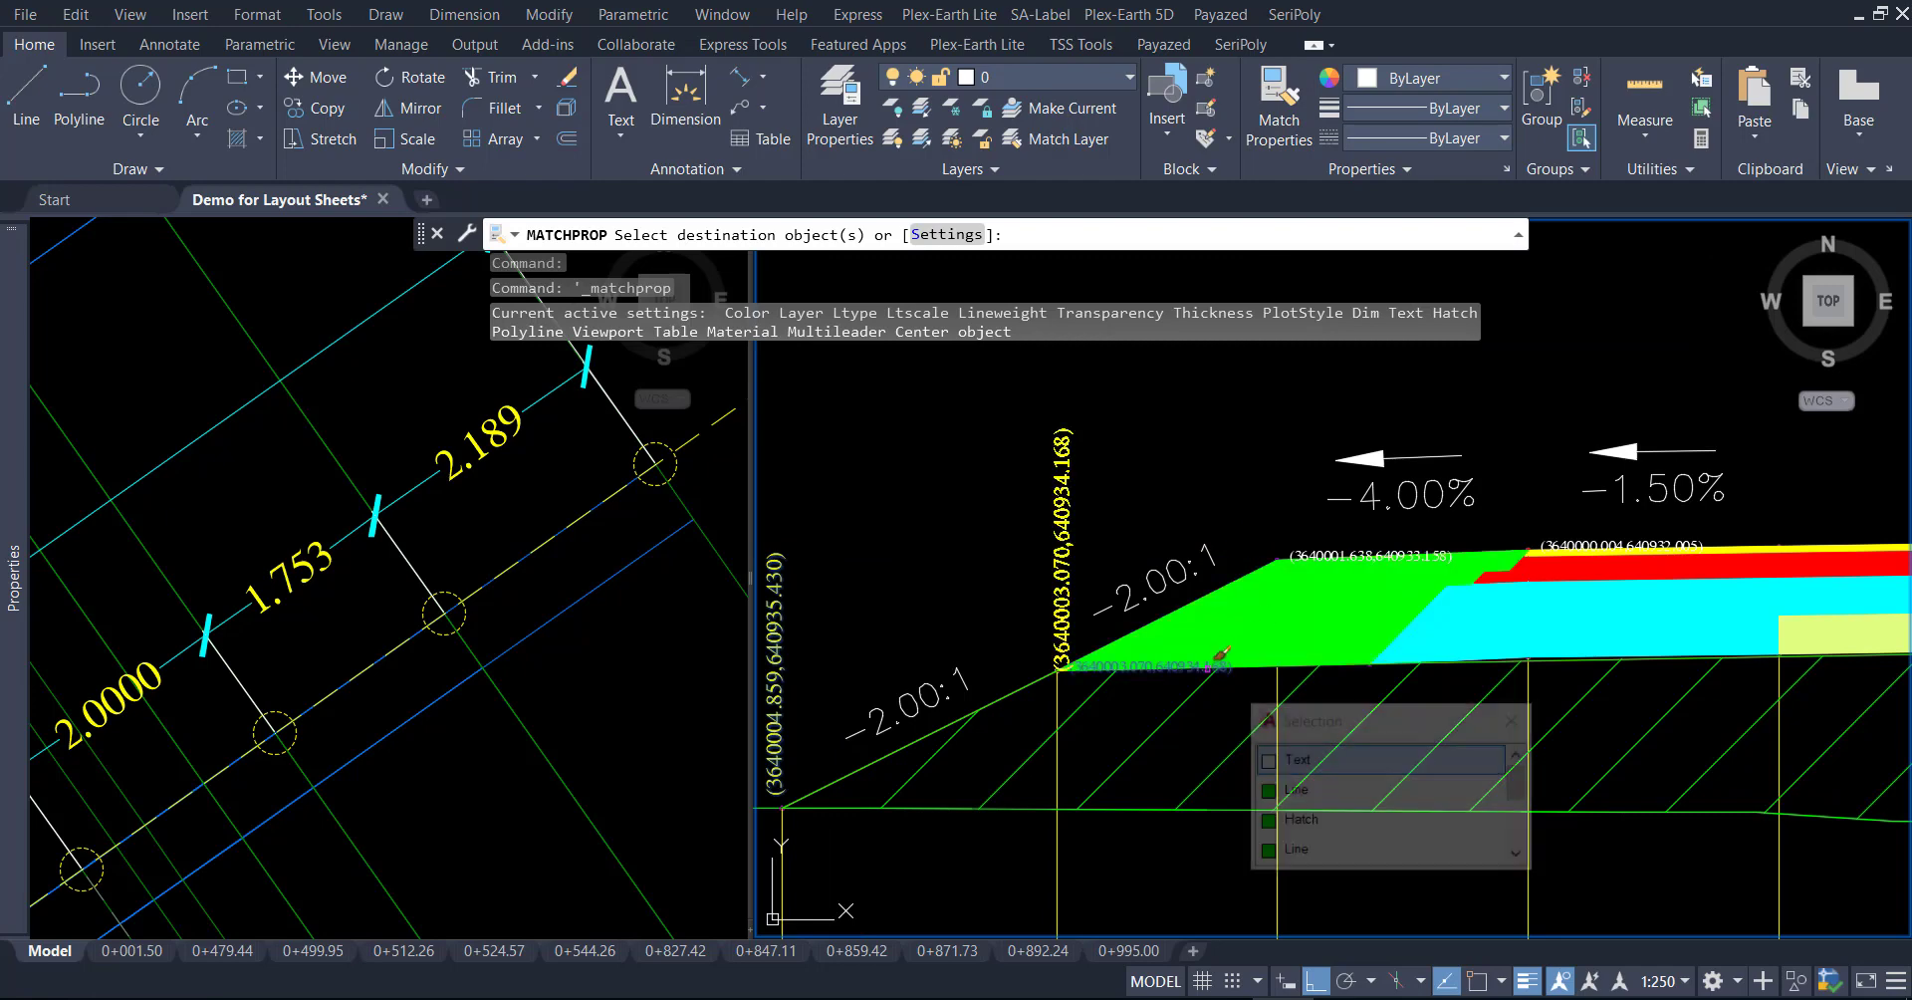
pyautogui.click(1332, 546)
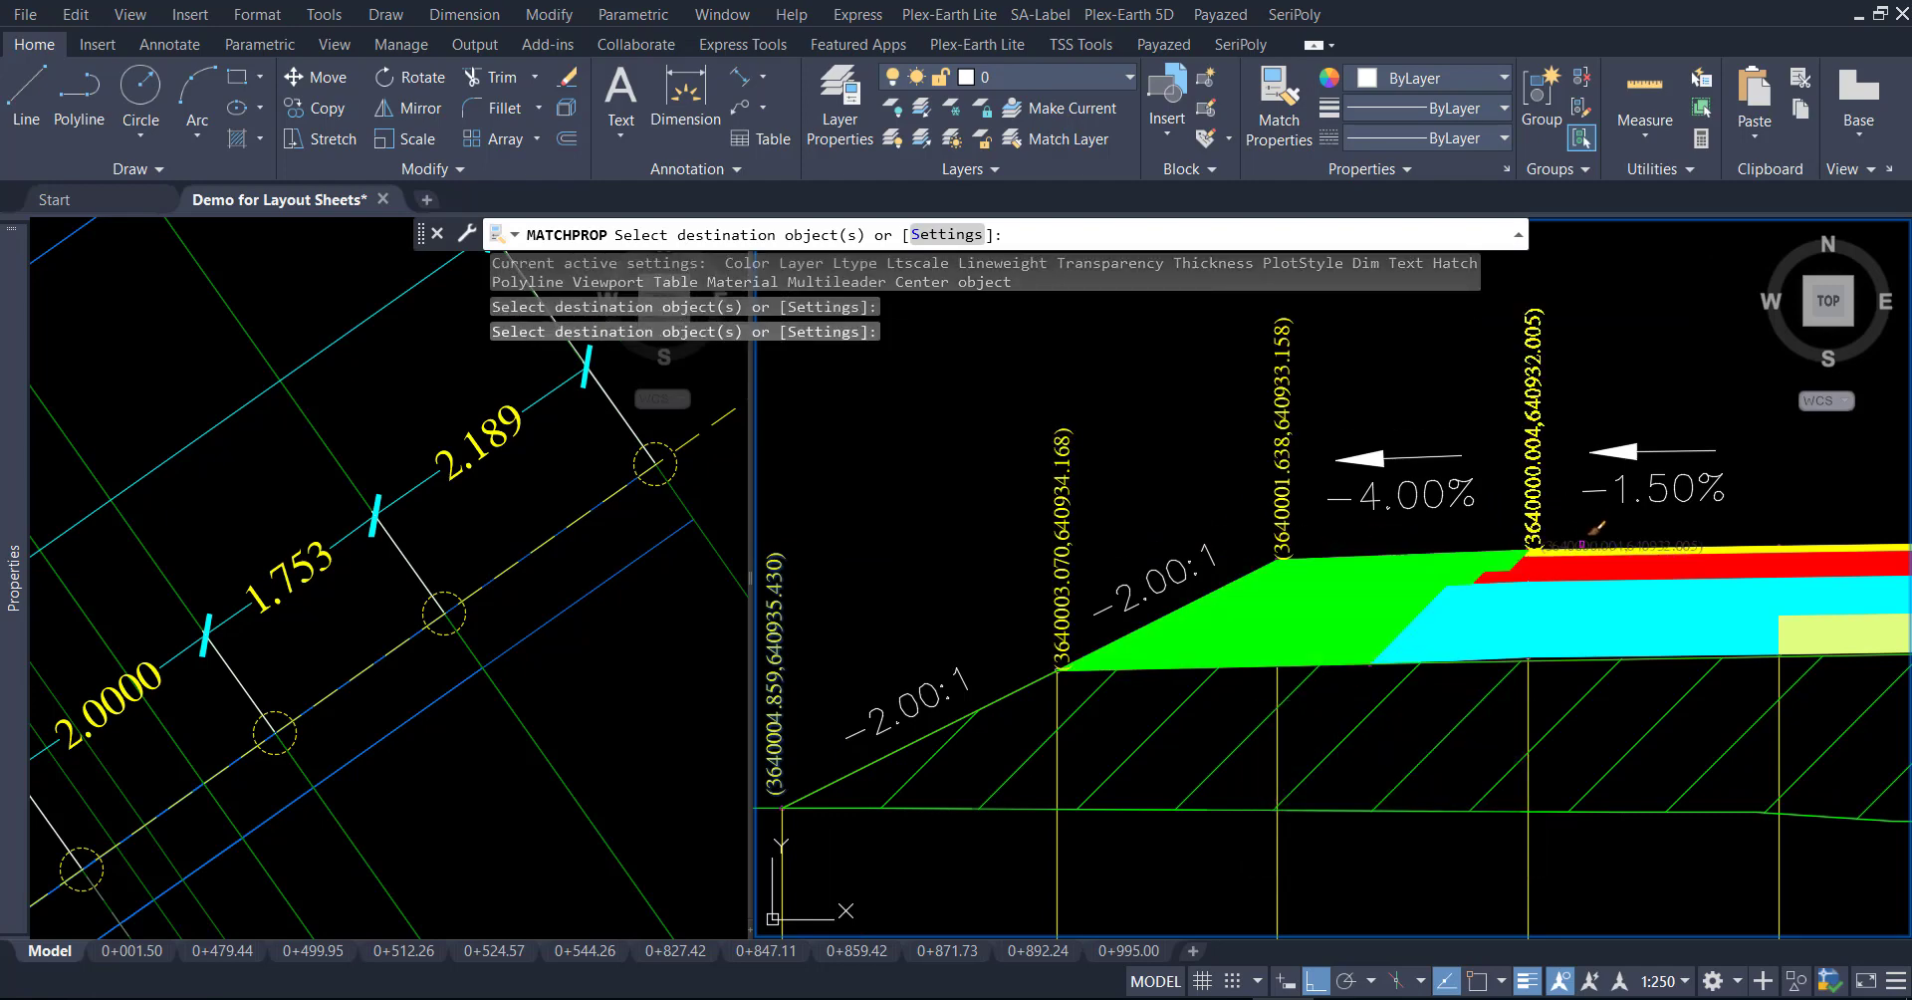
pyautogui.press('Escape')
pyautogui.scroll(-3, 1165, 595)
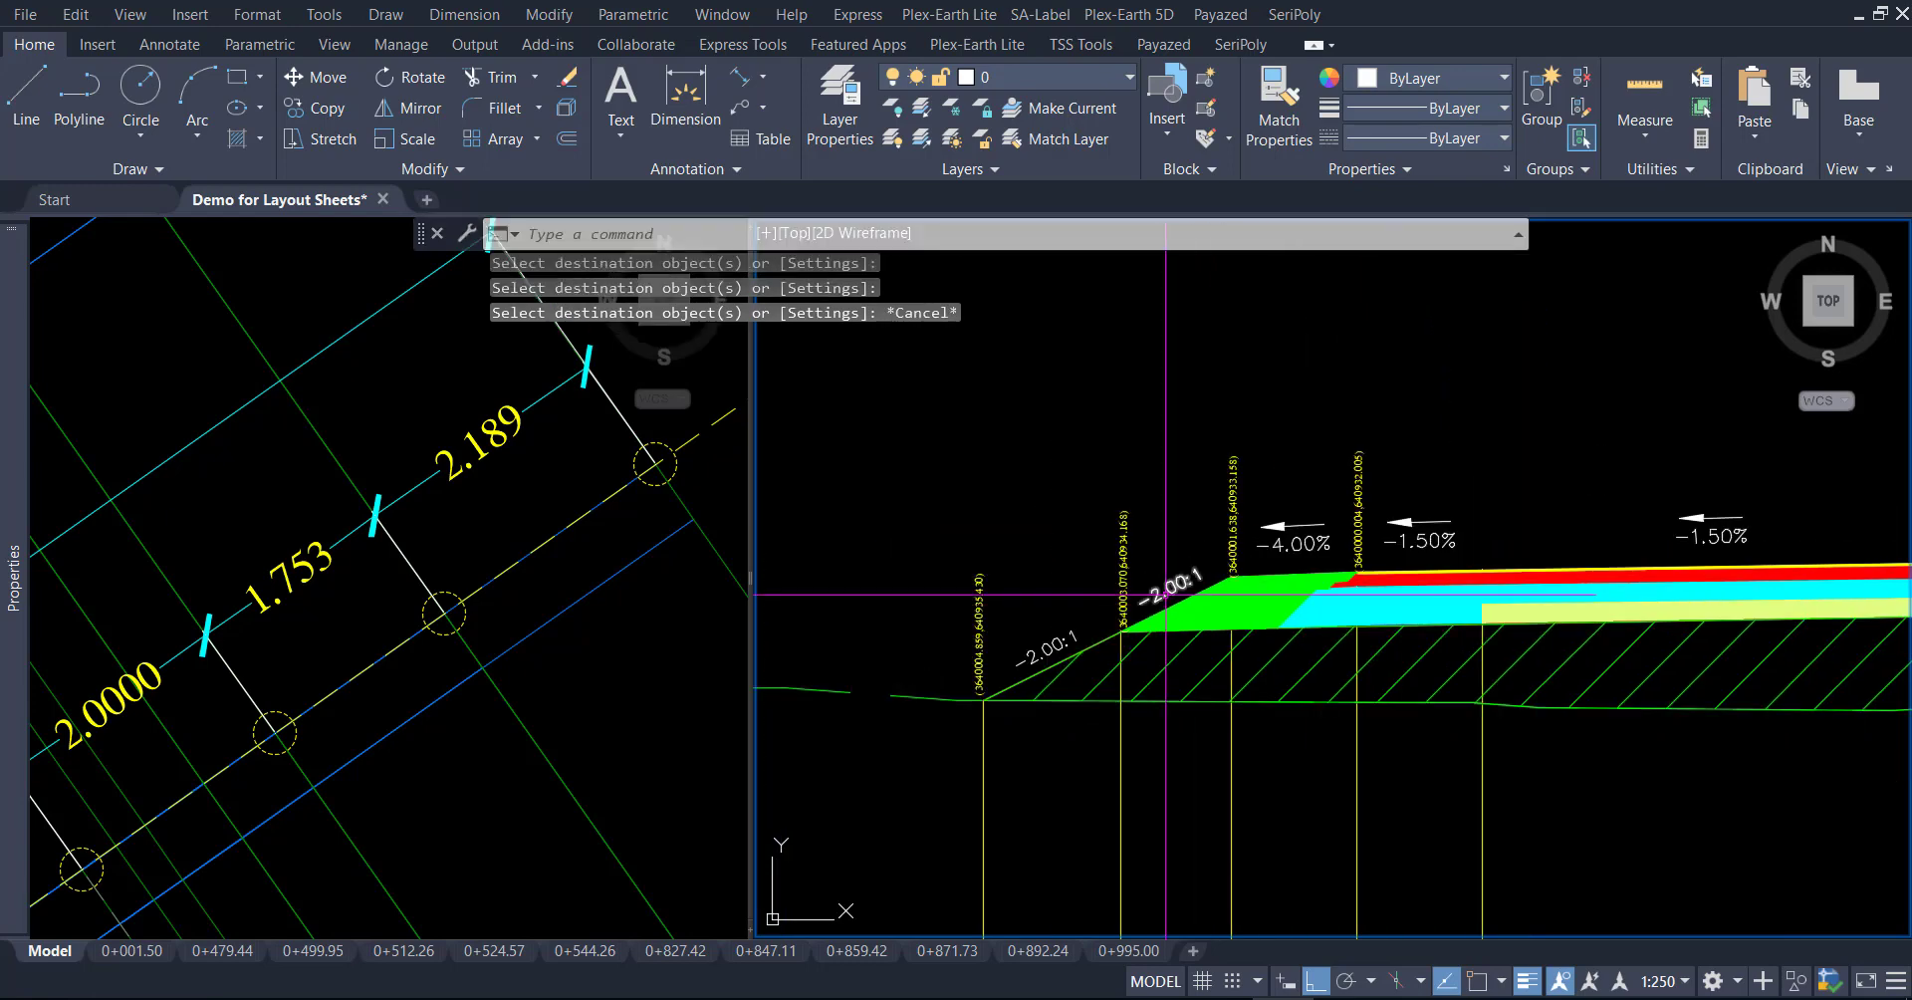
pyautogui.scroll(-3, 876, 677)
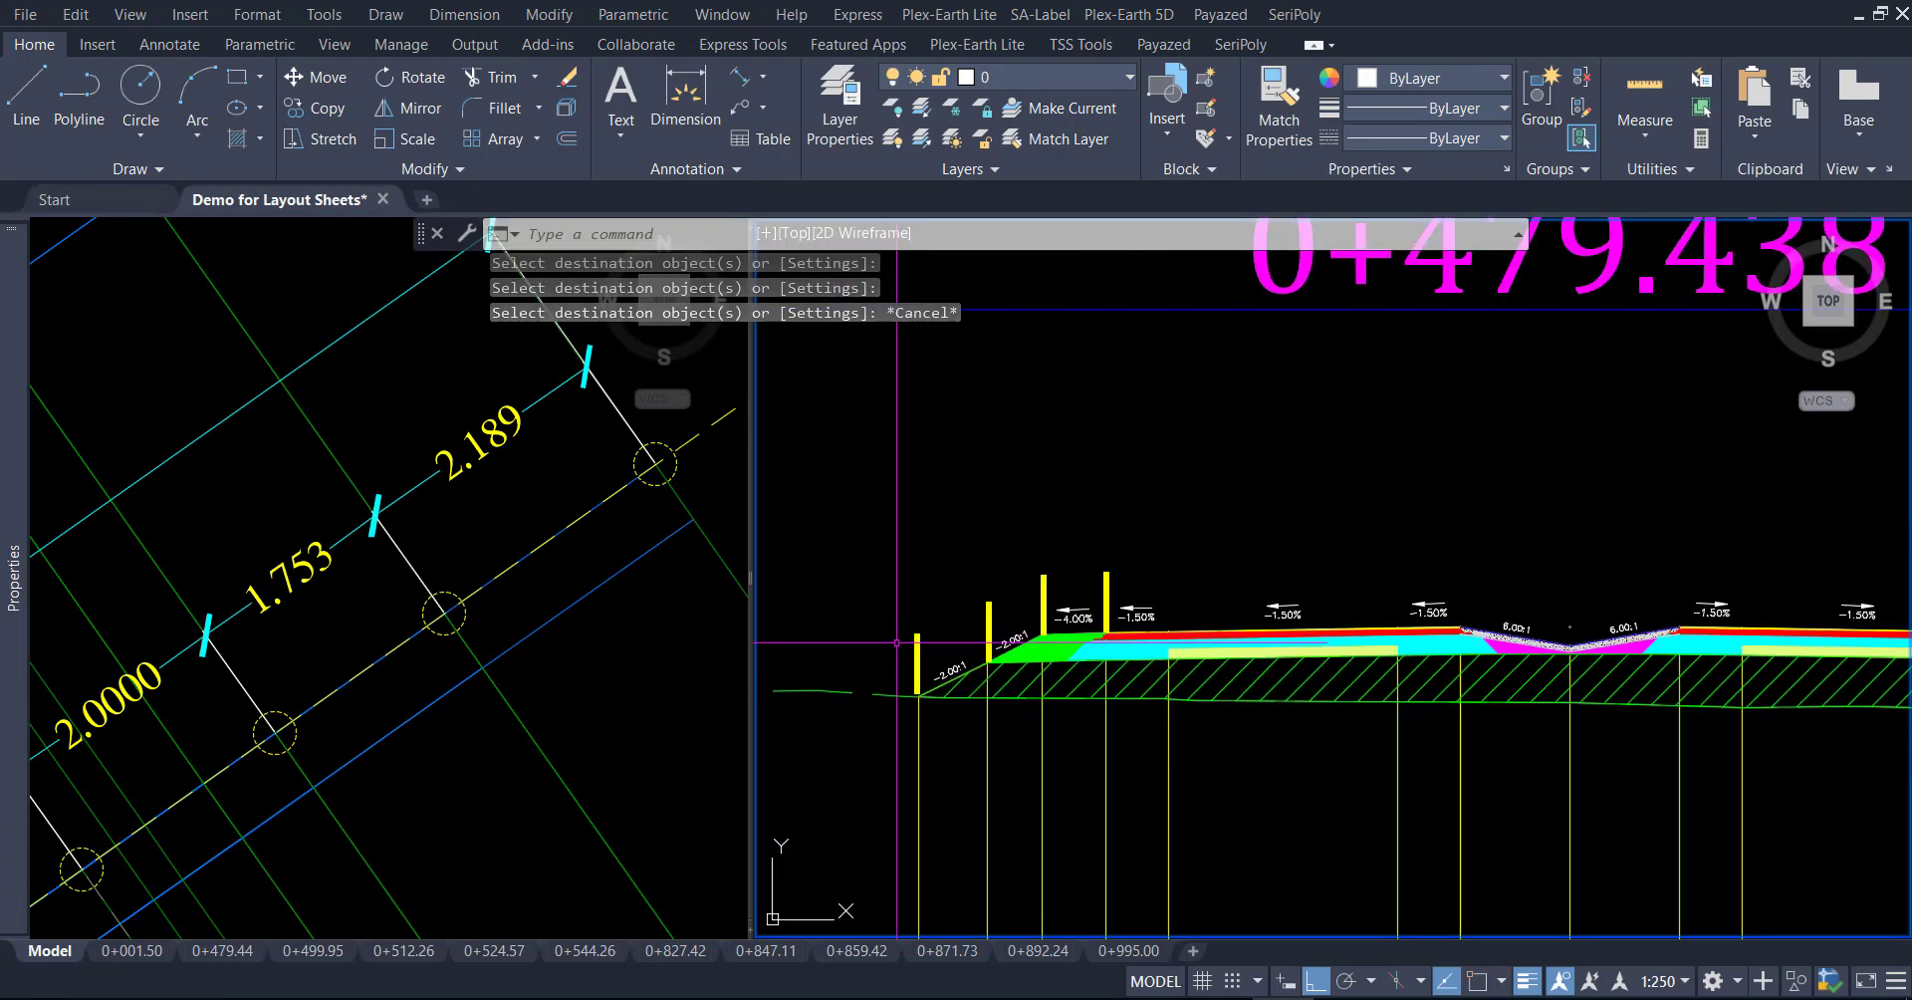
pyautogui.scroll(-3, 1563, 647)
pyautogui.scroll(6, 1680, 648)
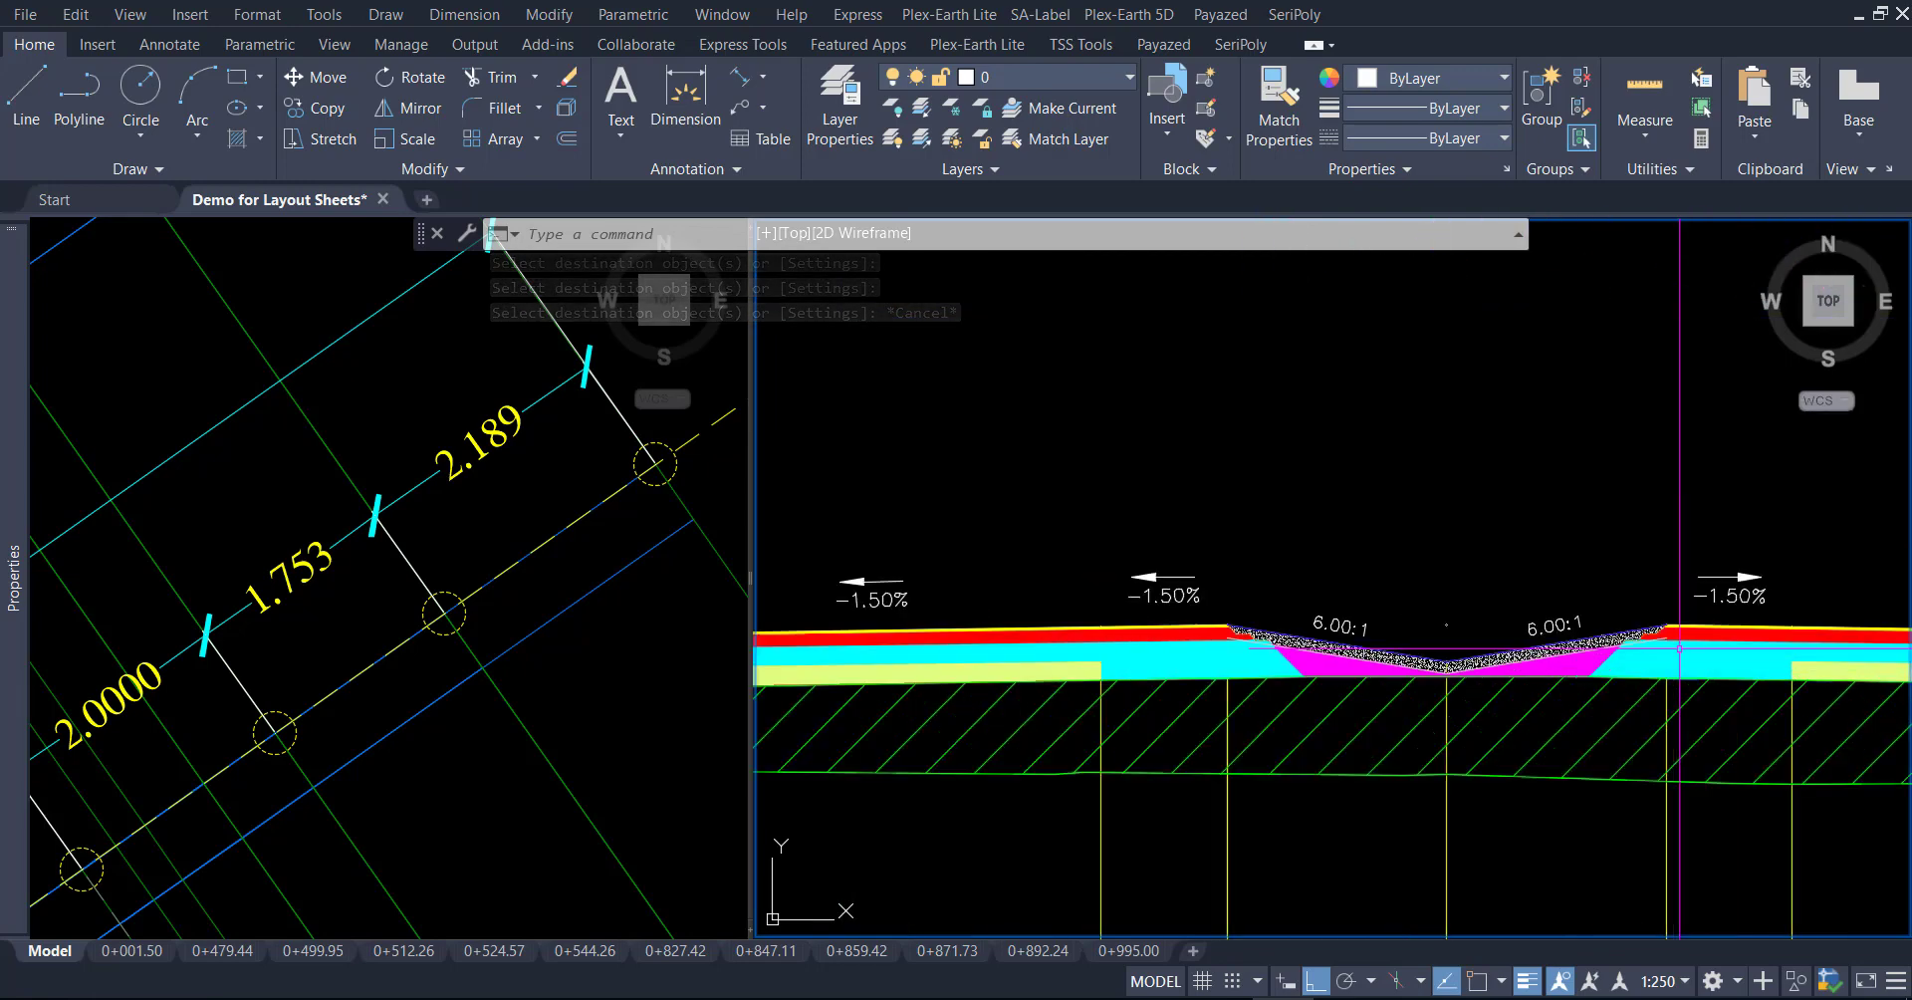
pyautogui.scroll(3, 1679, 649)
pyautogui.moveTo(1337, 603); pyautogui.dragTo(1399, 617, button='middle')
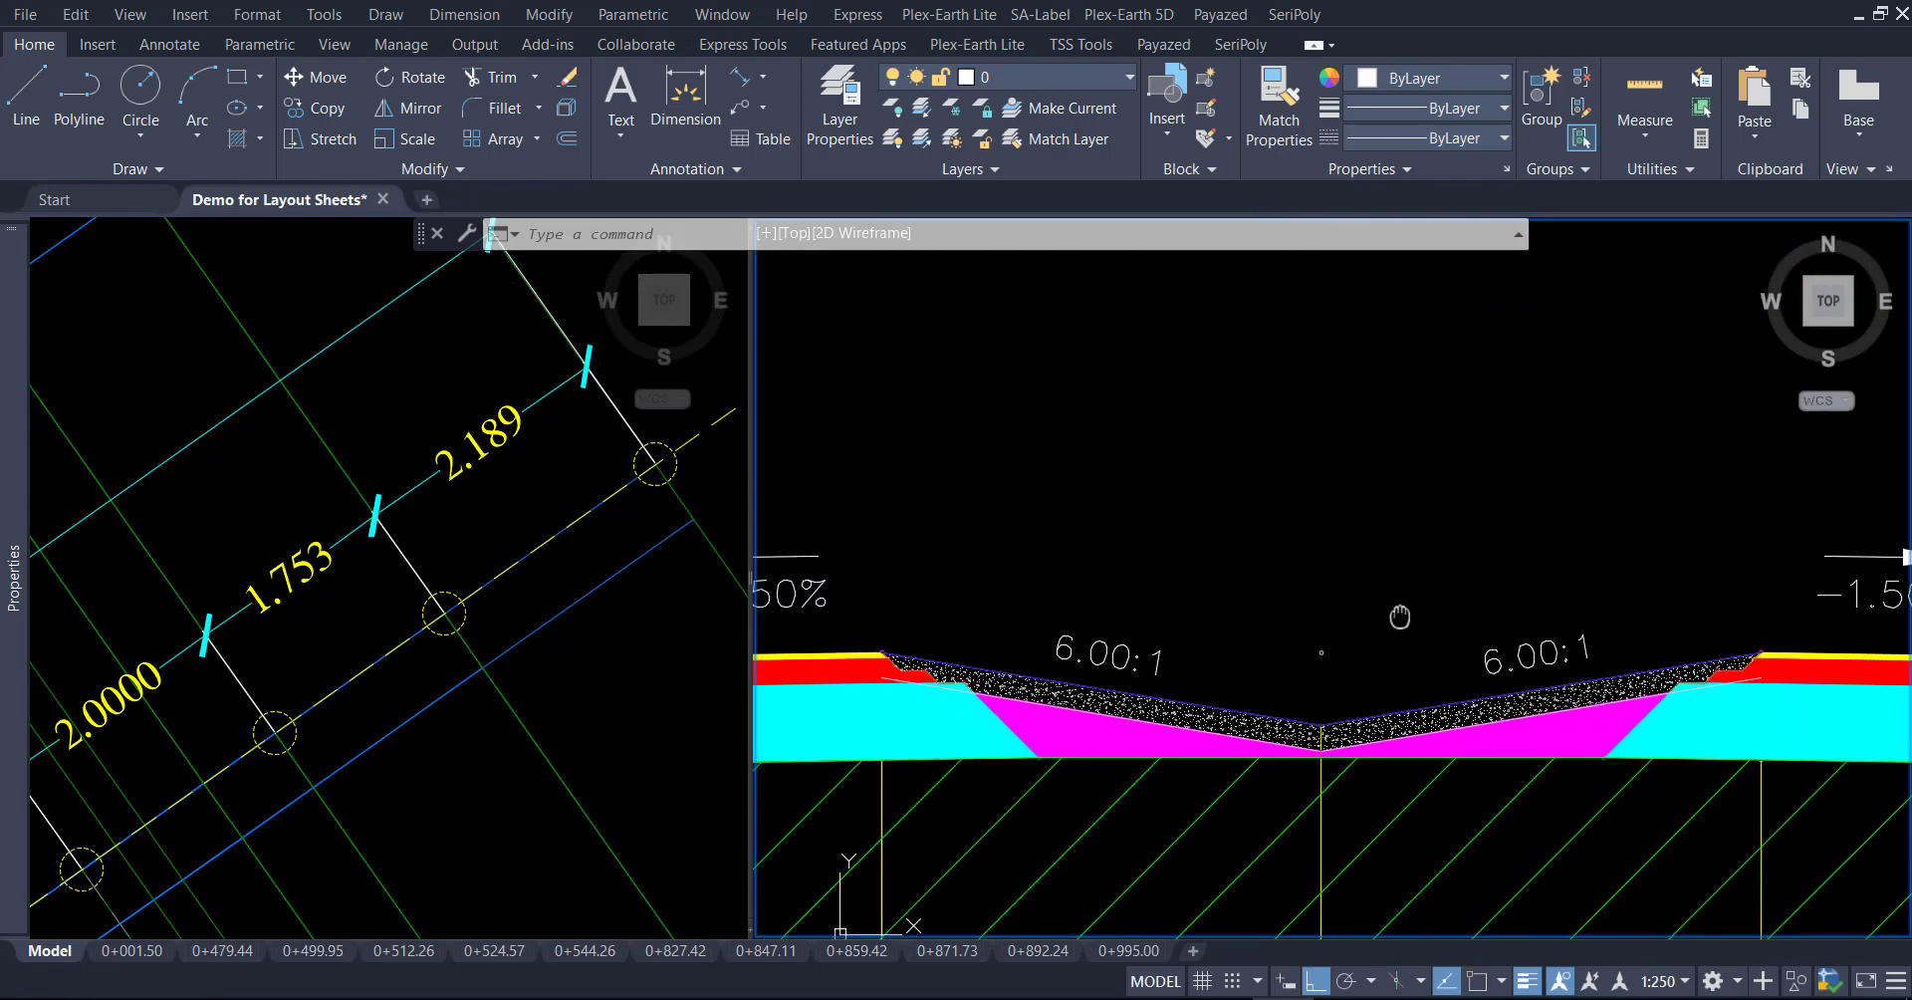
pyautogui.scroll(-3, 503, 641)
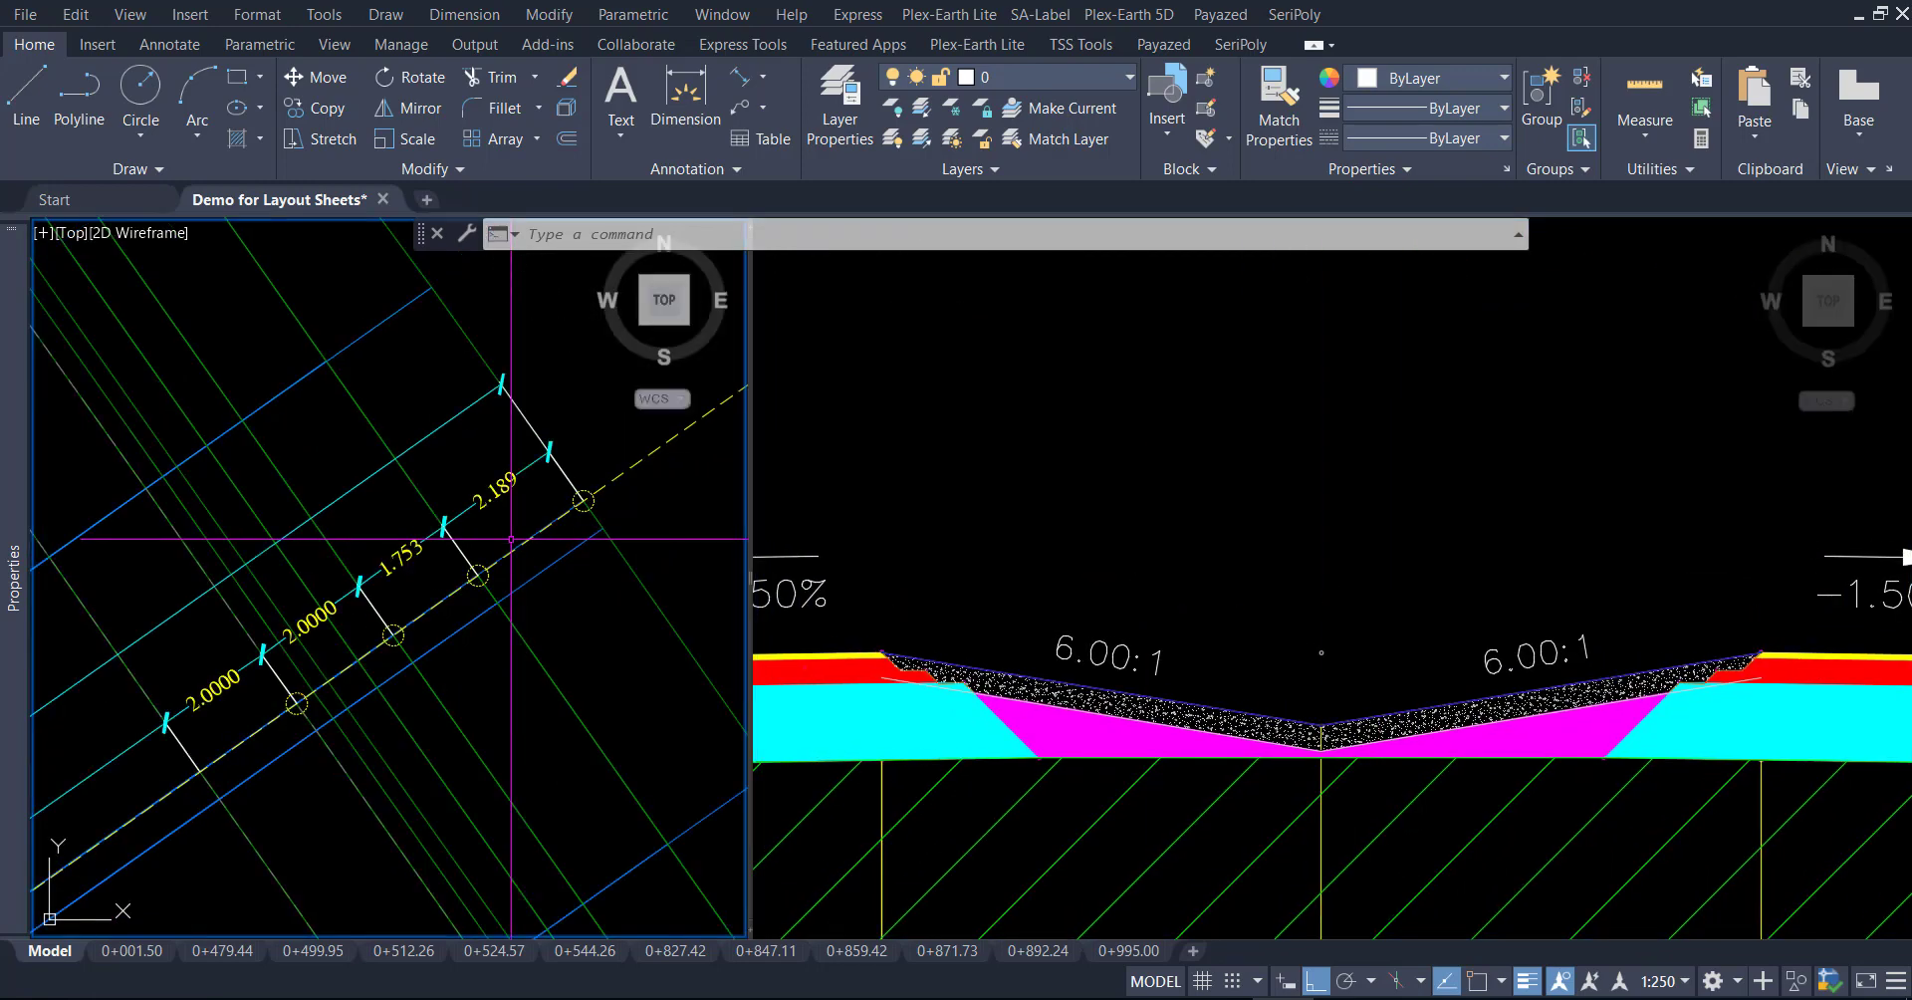
pyautogui.scroll(-3, 352, 656)
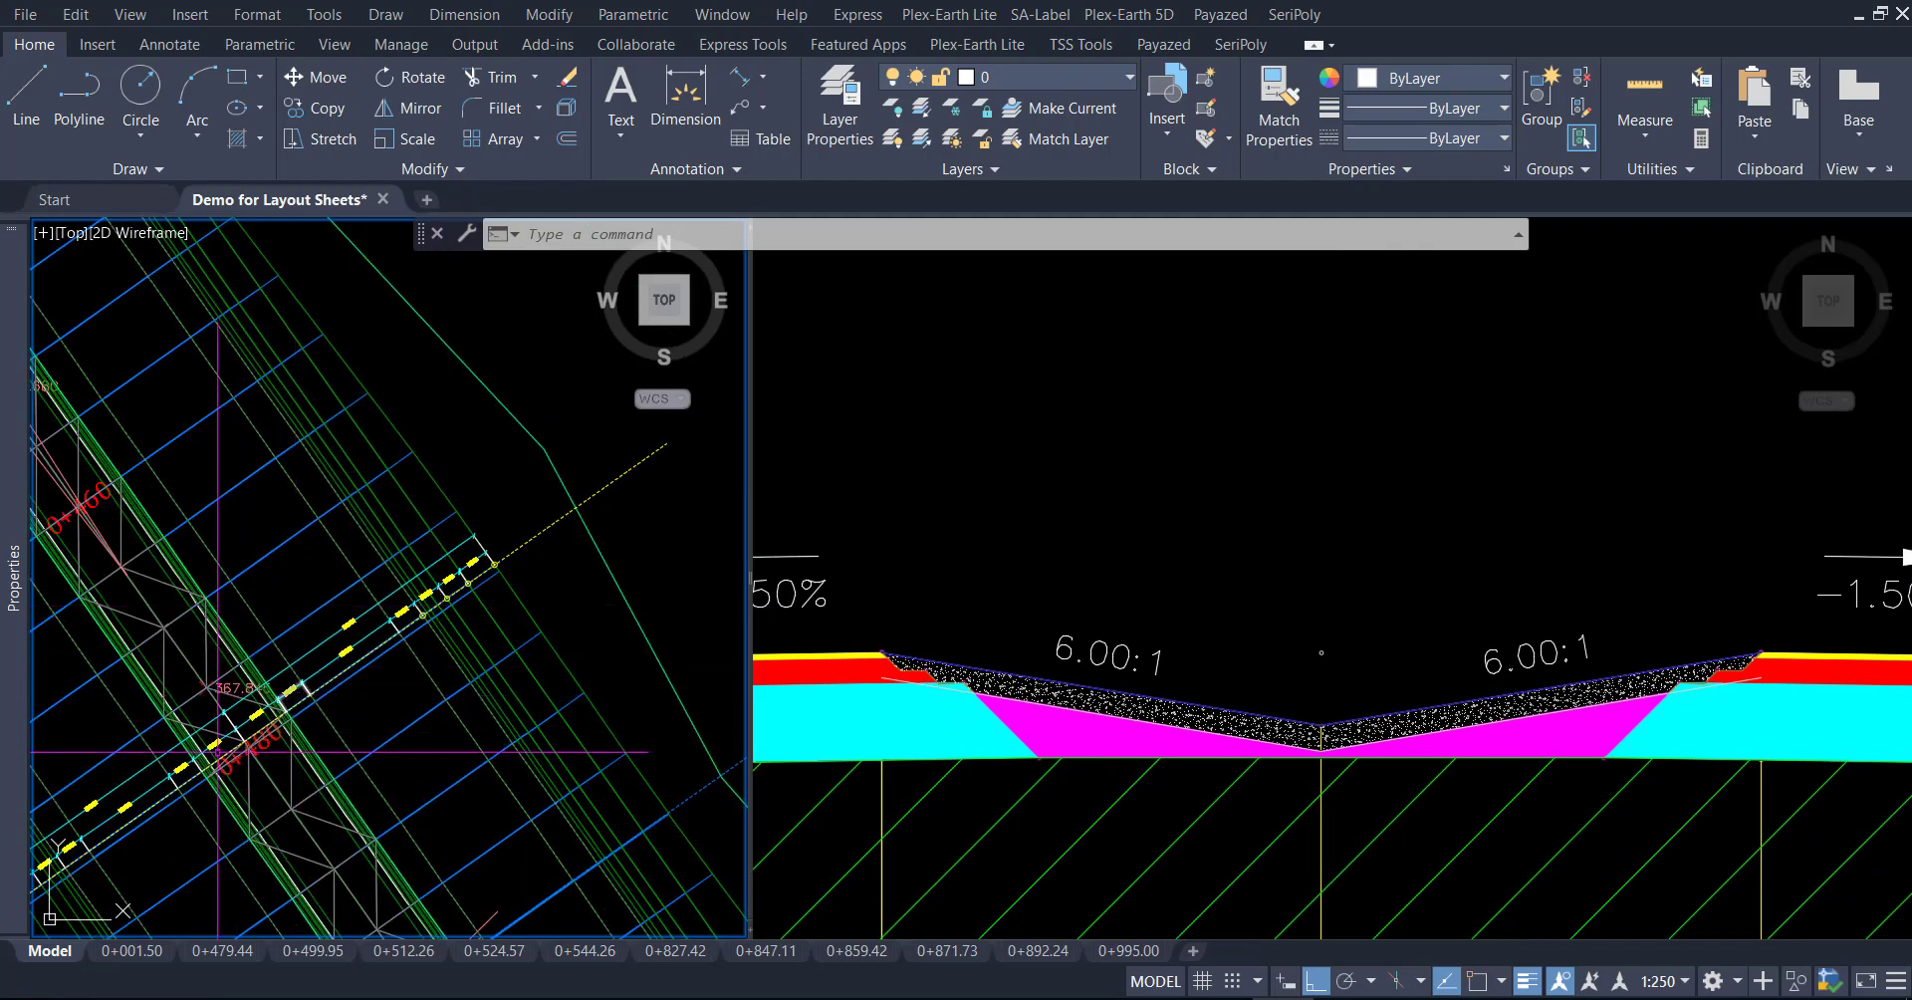
pyautogui.scroll(5, 216, 752)
pyautogui.moveTo(266, 718); pyautogui.dragTo(352, 700, button='middle')
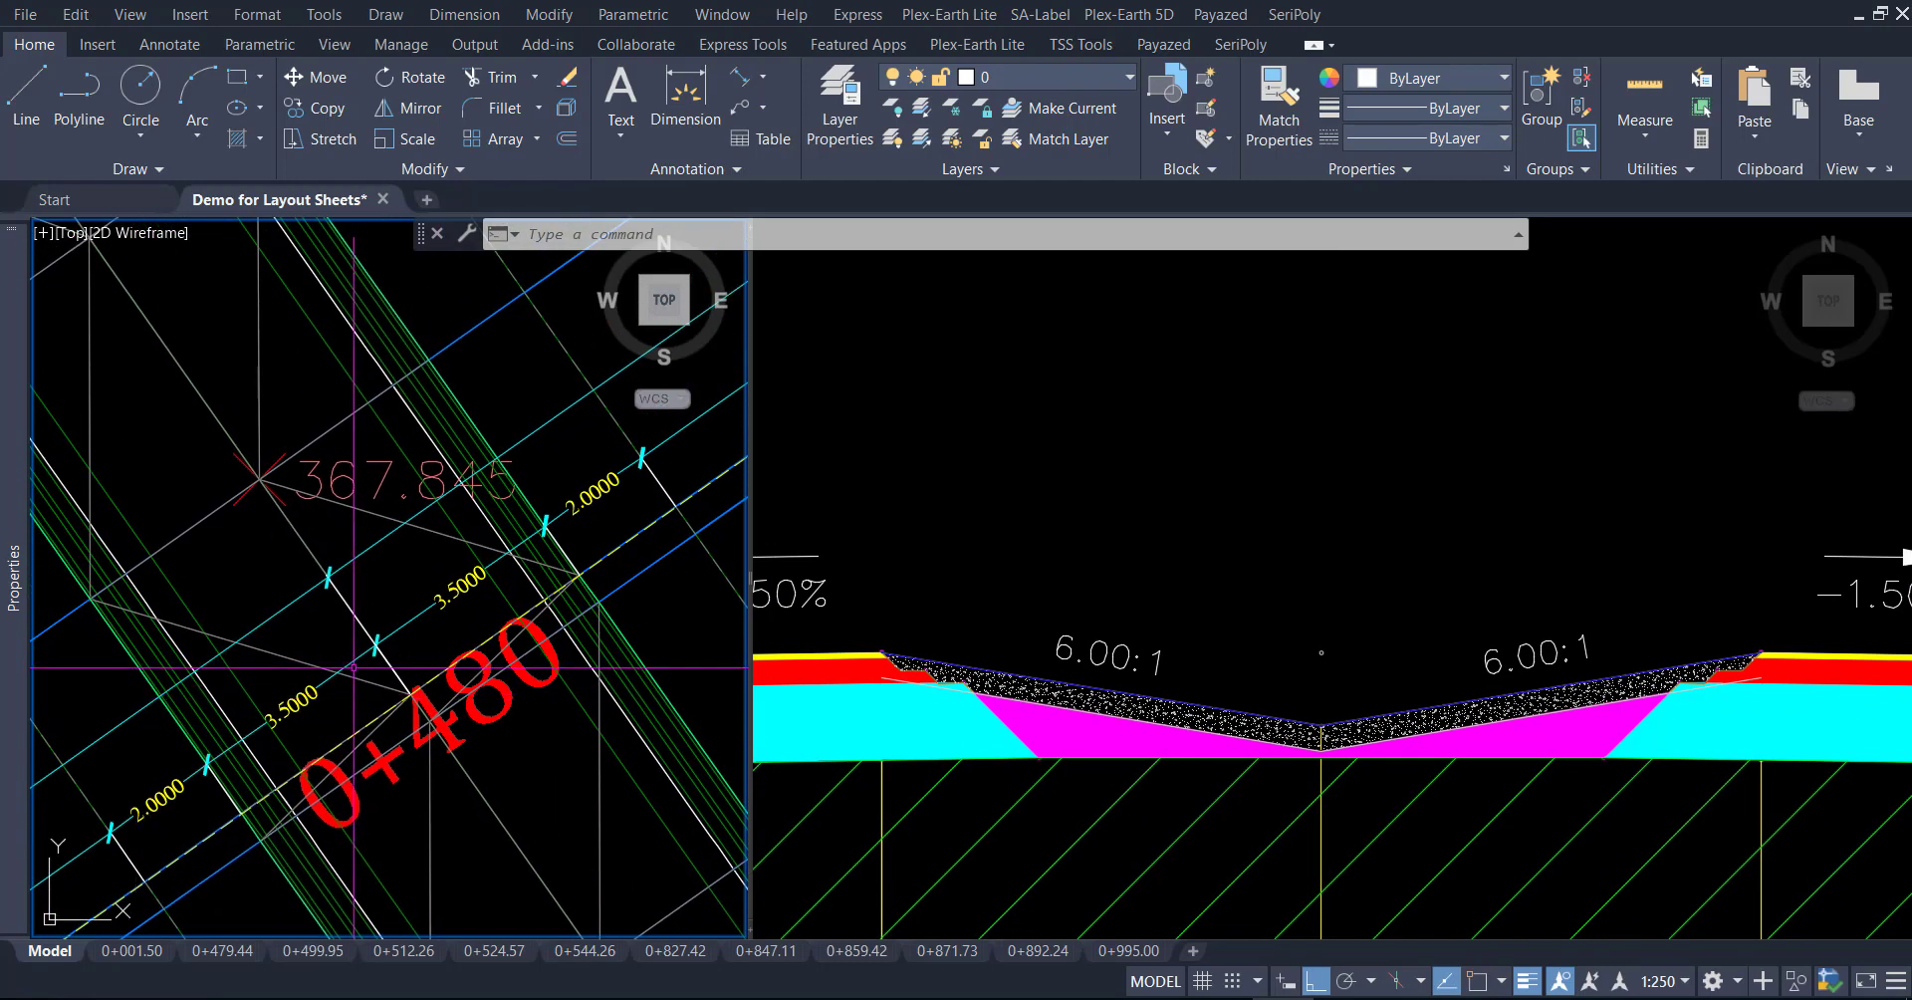
# Run CDF and endpoint-snap the marked alignment point in plan
pyautogui.write('CDF')
pyautogui.press('Return')
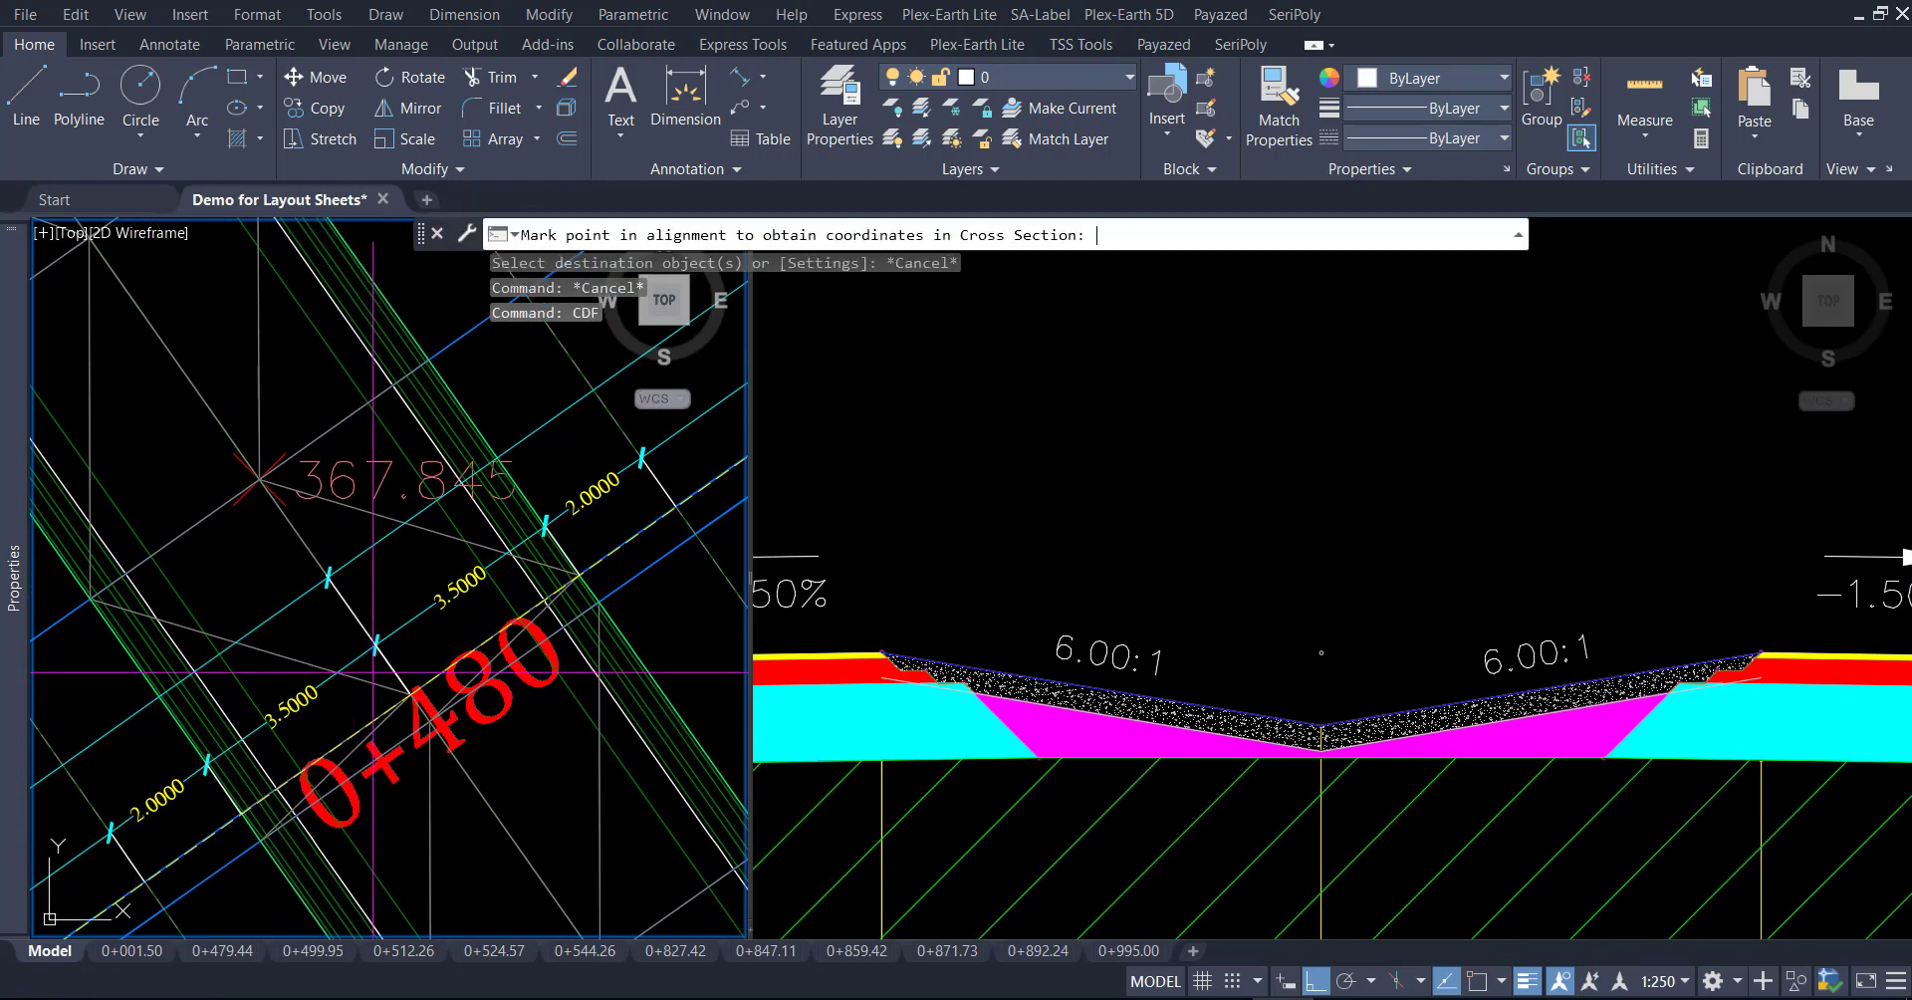
pyautogui.keyDown('shift'); pyautogui.rightClick(453, 649); pyautogui.keyUp('shift')
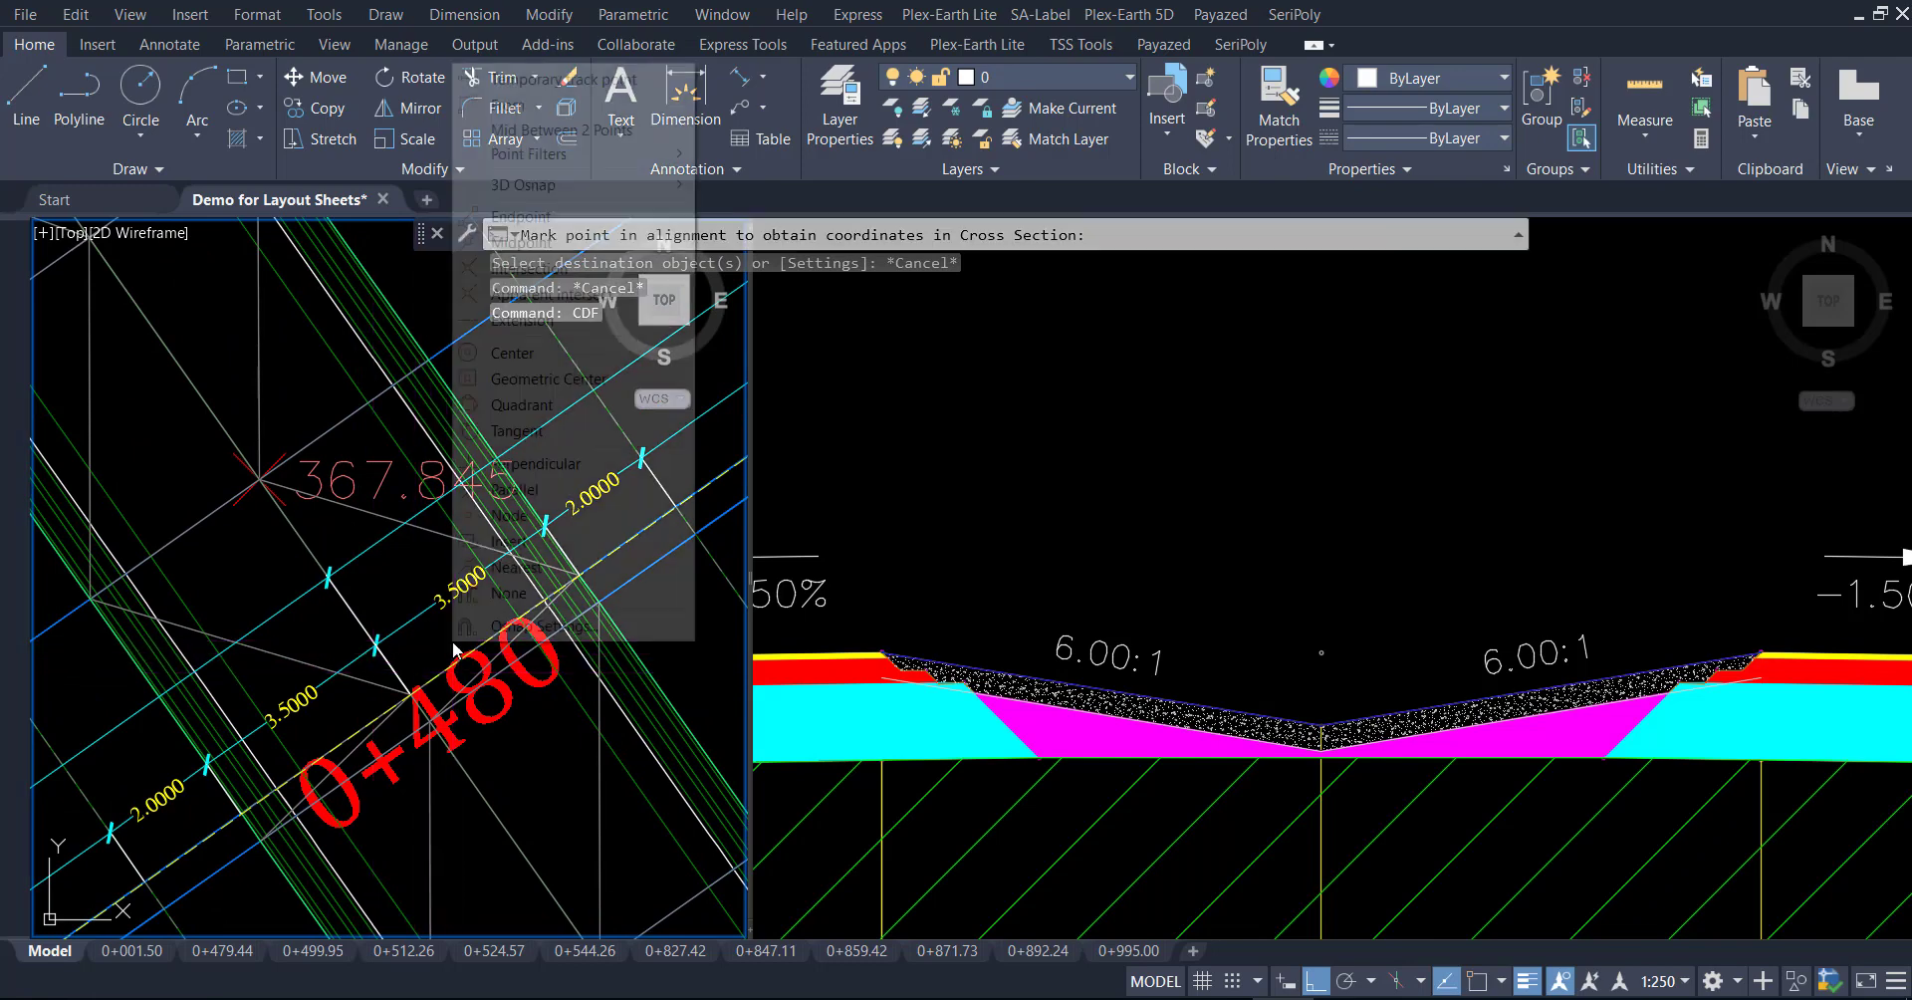
pyautogui.click(523, 216)
pyautogui.scroll(2, 389, 677)
pyautogui.scroll(2, 435, 705)
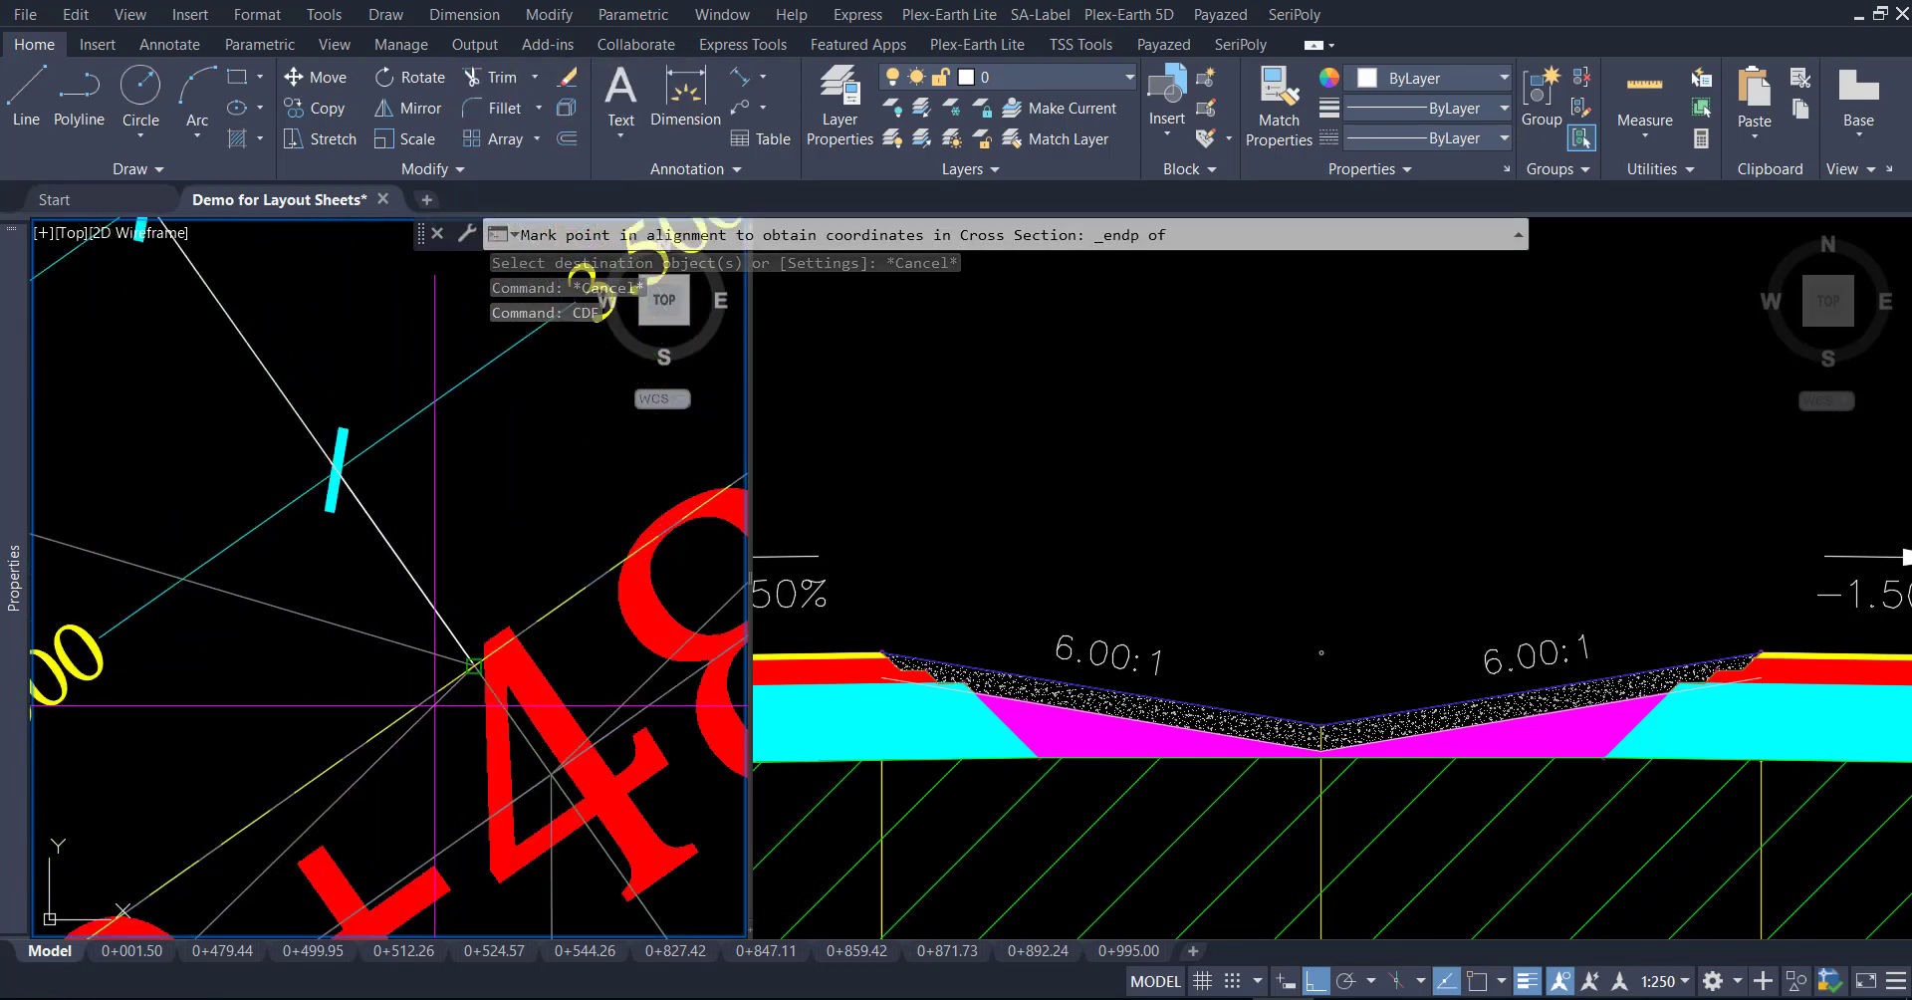
pyautogui.click(475, 665)
# Try Endpoint and Center snaps on the median ditch in the cross-section
pyautogui.click(1355, 466)
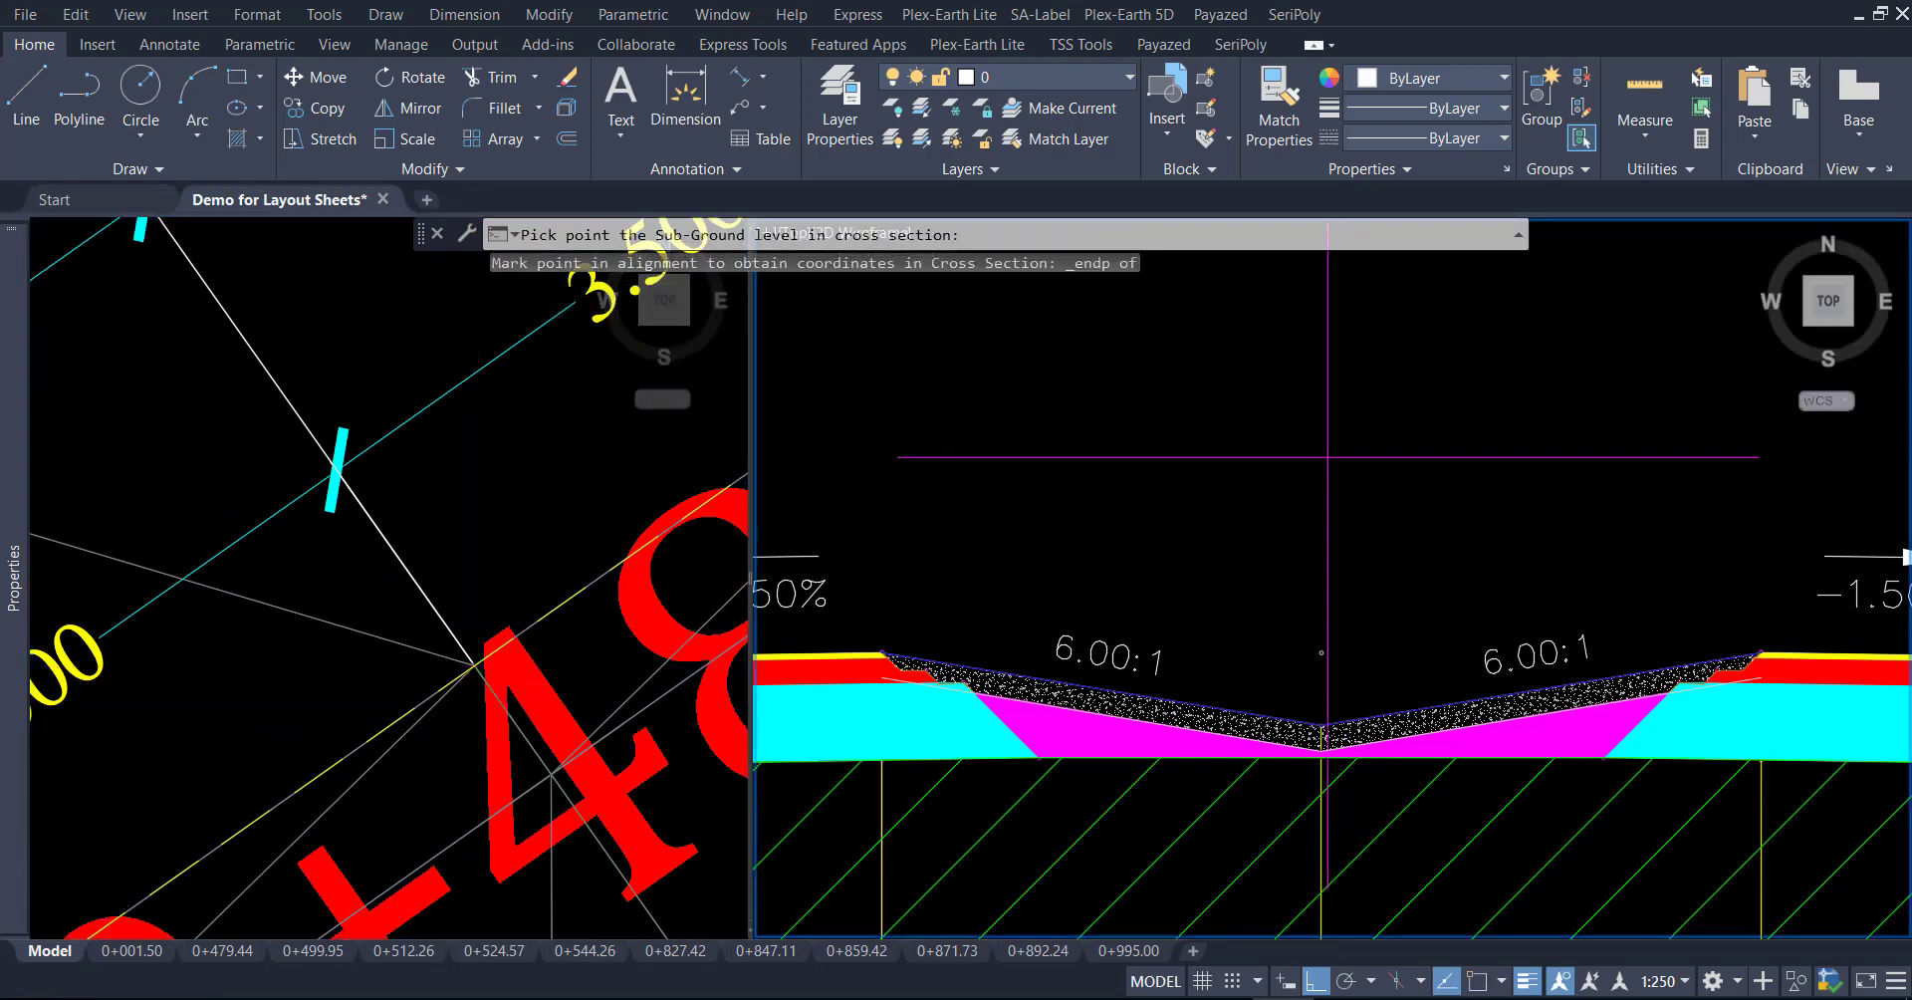
pyautogui.keyDown('shift'); pyautogui.rightClick(1332, 466); pyautogui.keyUp('shift')
pyautogui.click(1376, 581)
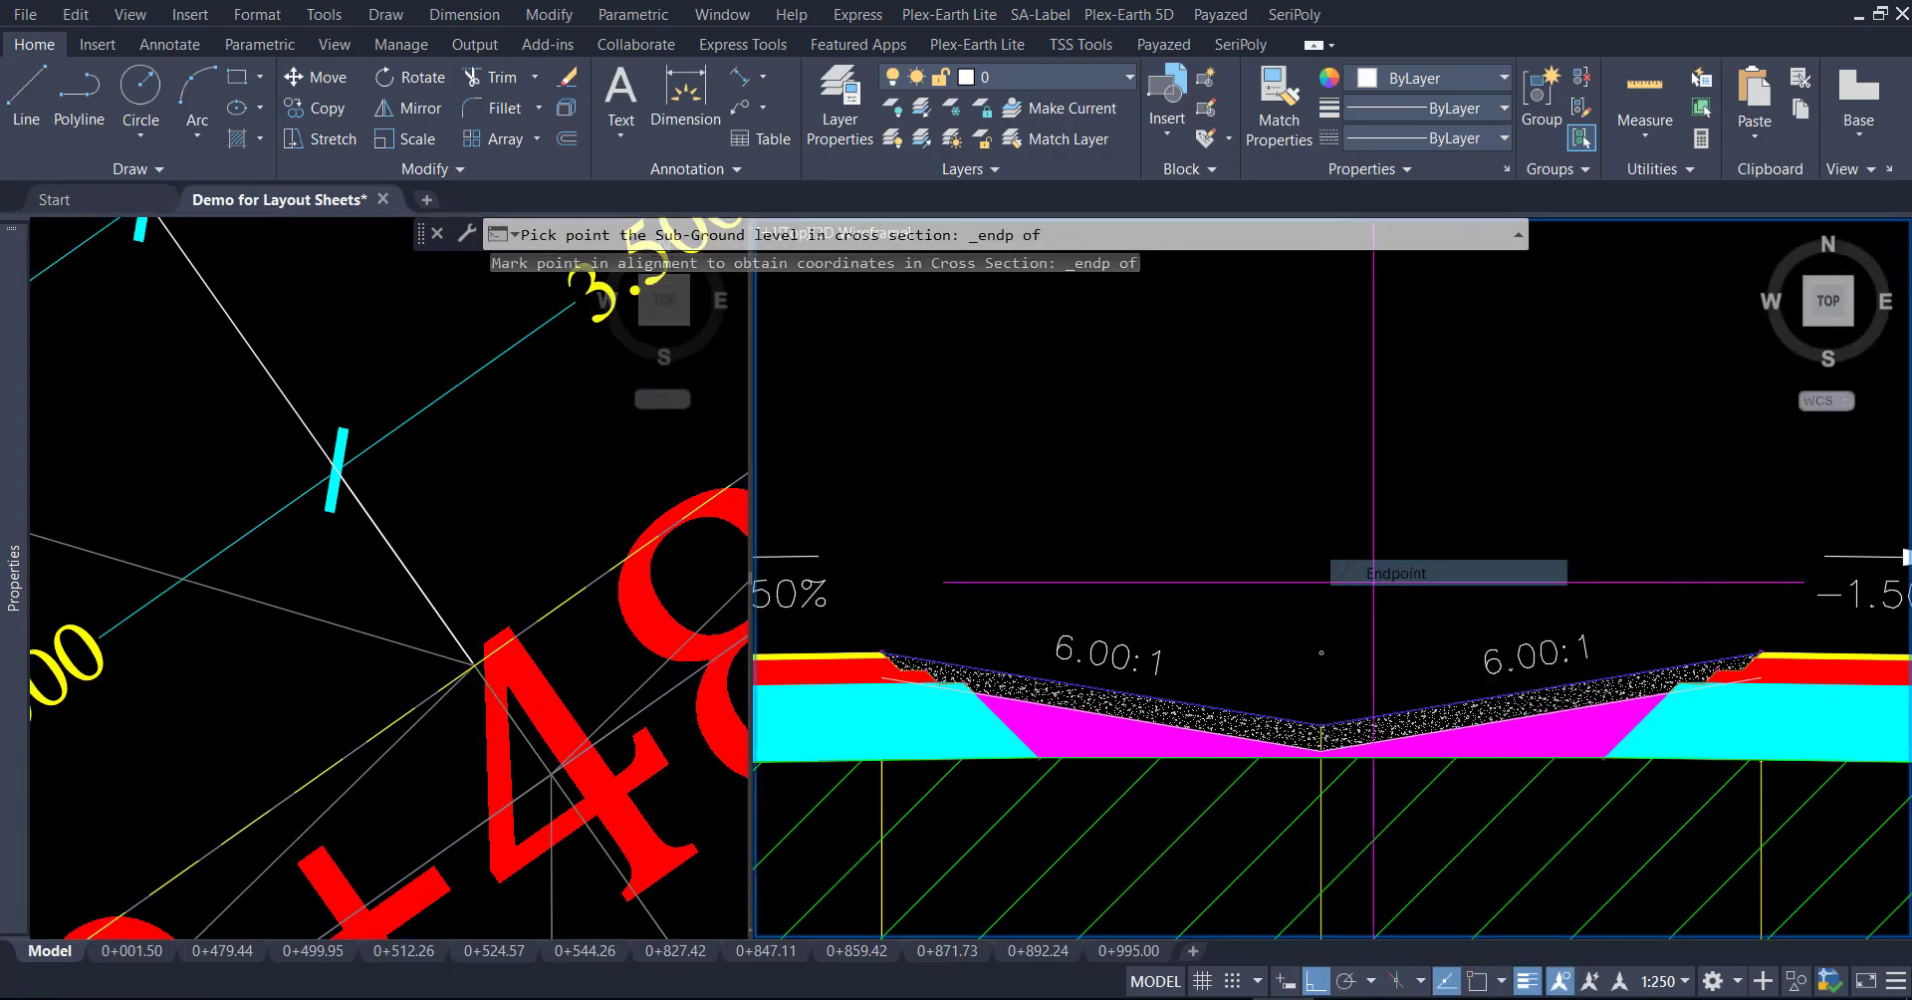
pyautogui.keyDown('shift'); pyautogui.rightClick(1325, 578); pyautogui.keyUp('shift')
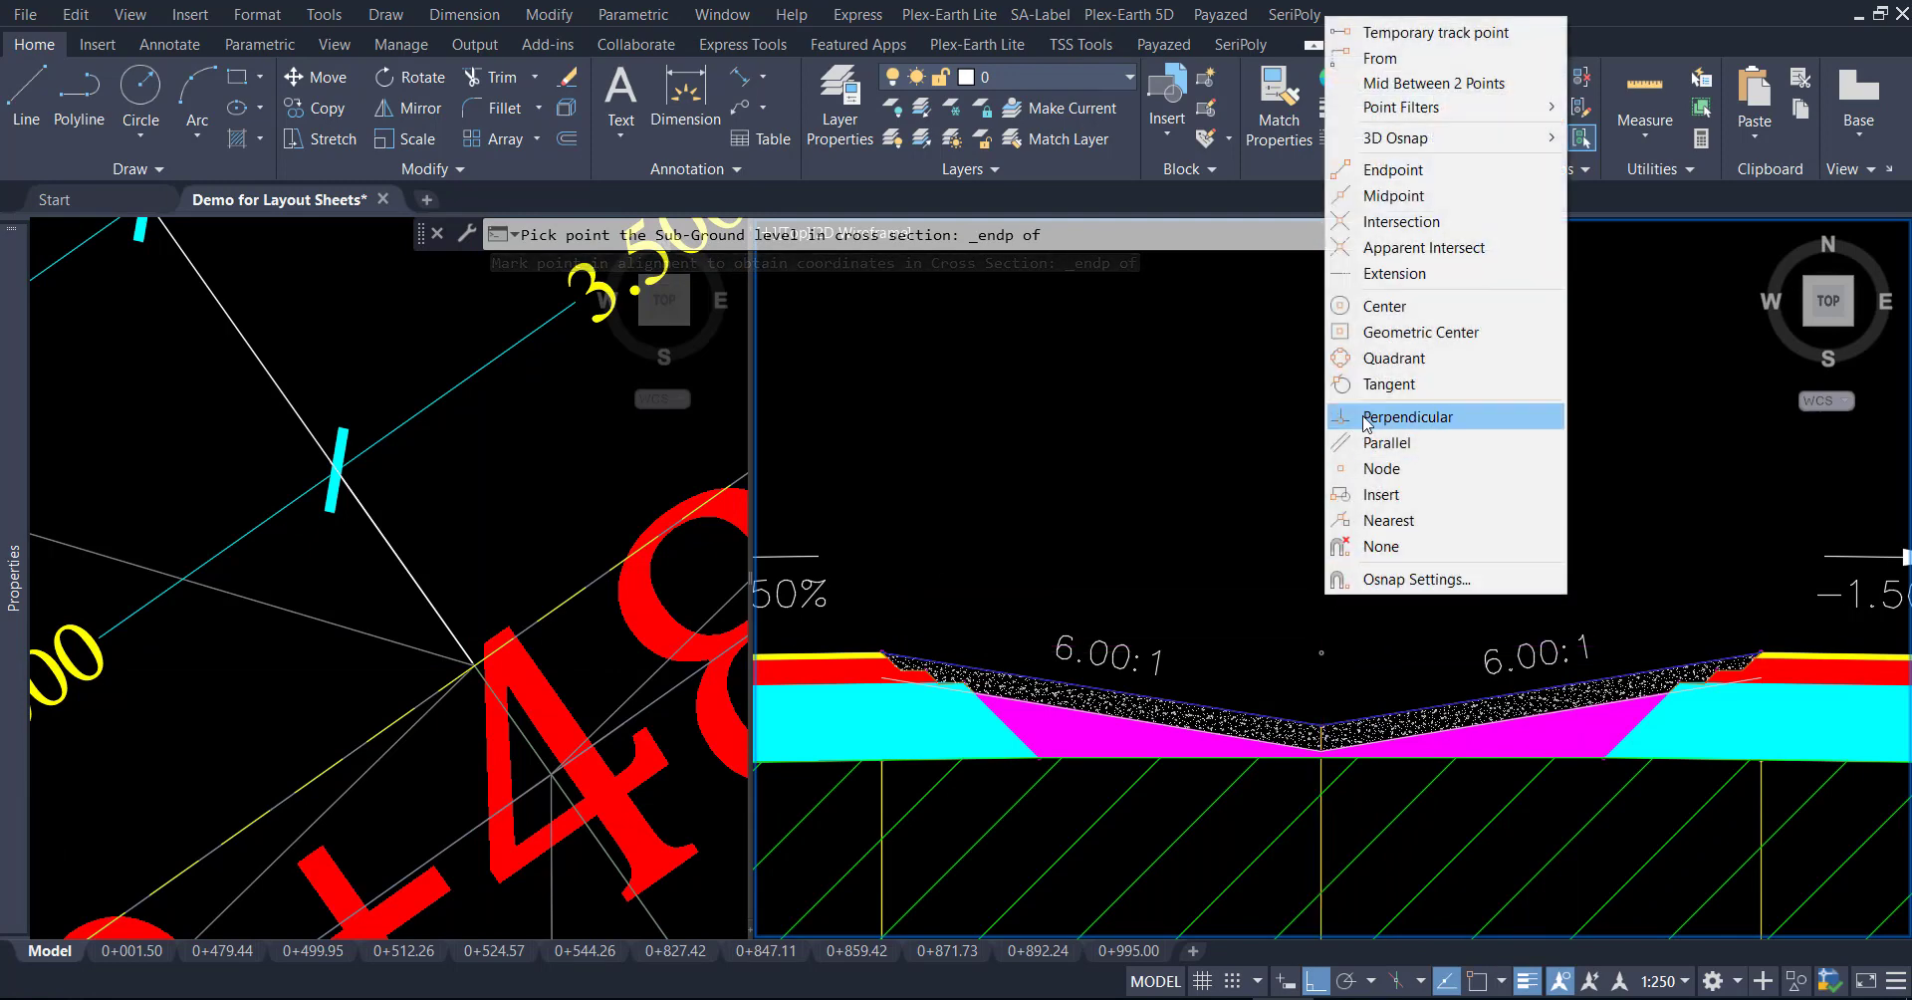
pyautogui.click(1367, 299)
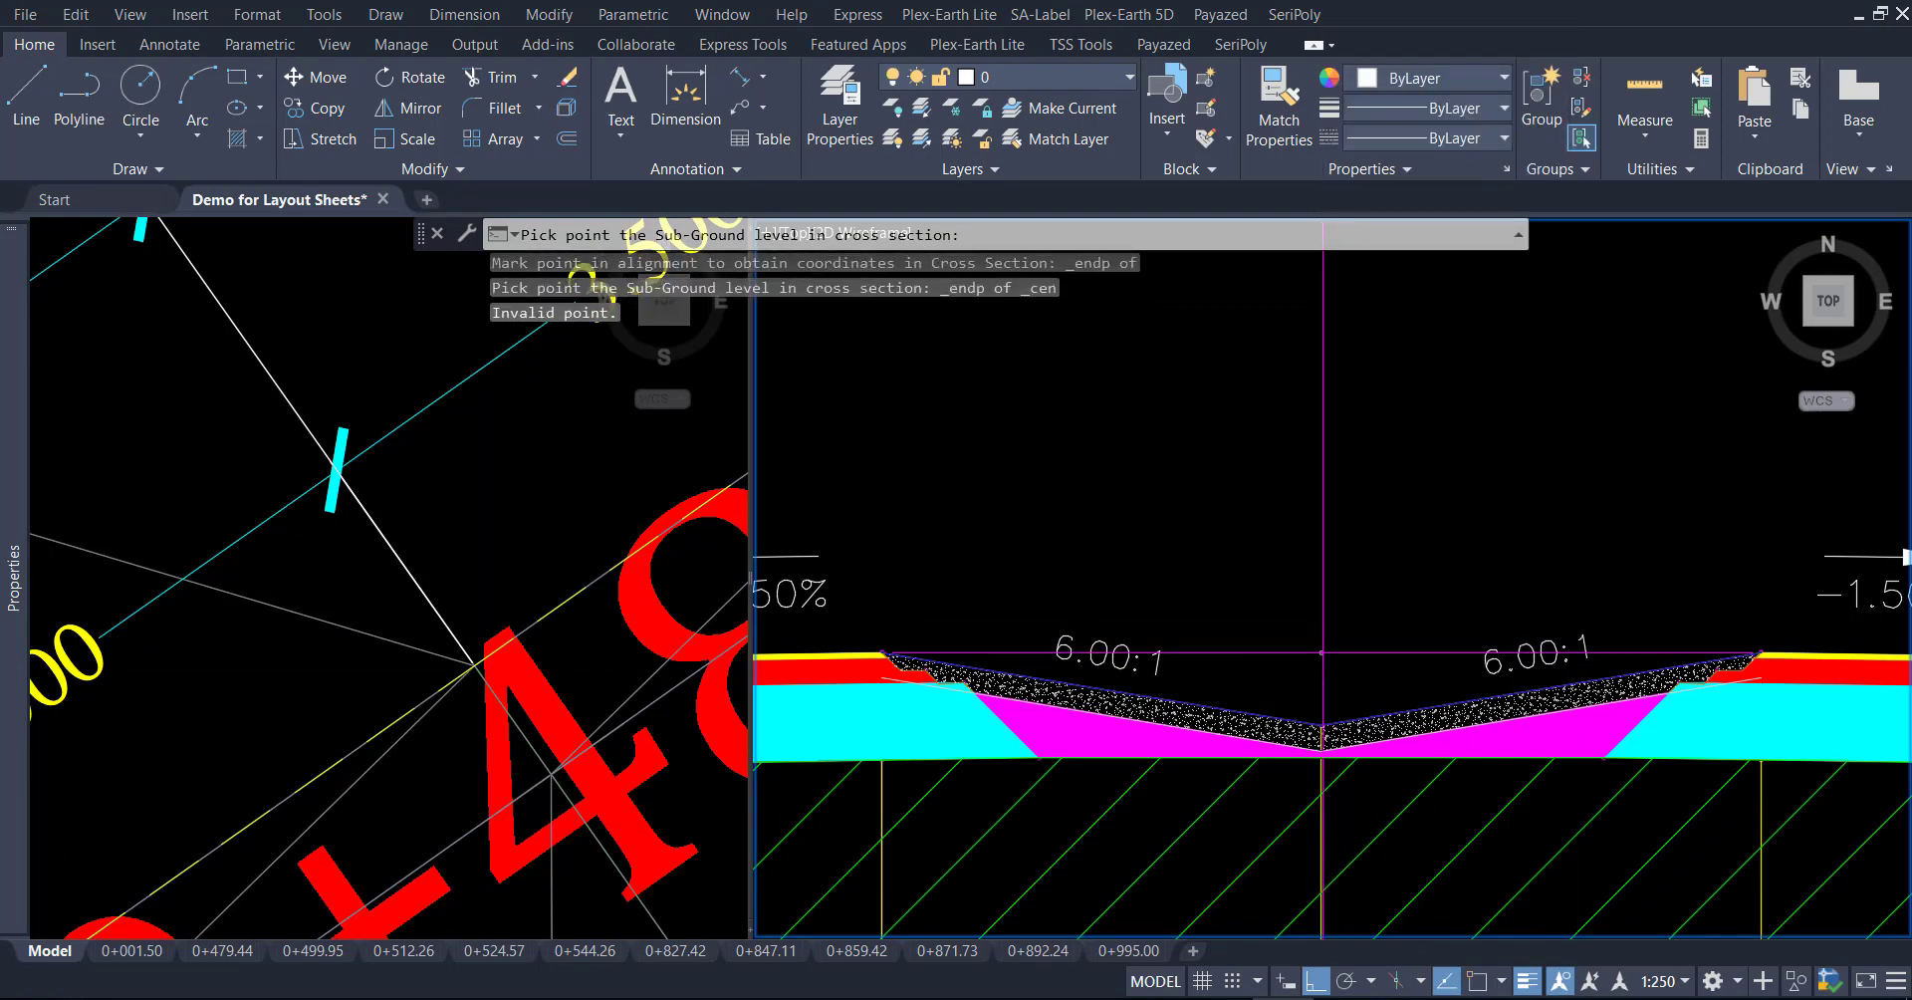
pyautogui.scroll(3, 1302, 607)
pyautogui.scroll(2, 1281, 543)
pyautogui.keyDown('shift'); pyautogui.rightClick(1282, 547); pyautogui.keyUp('shift')
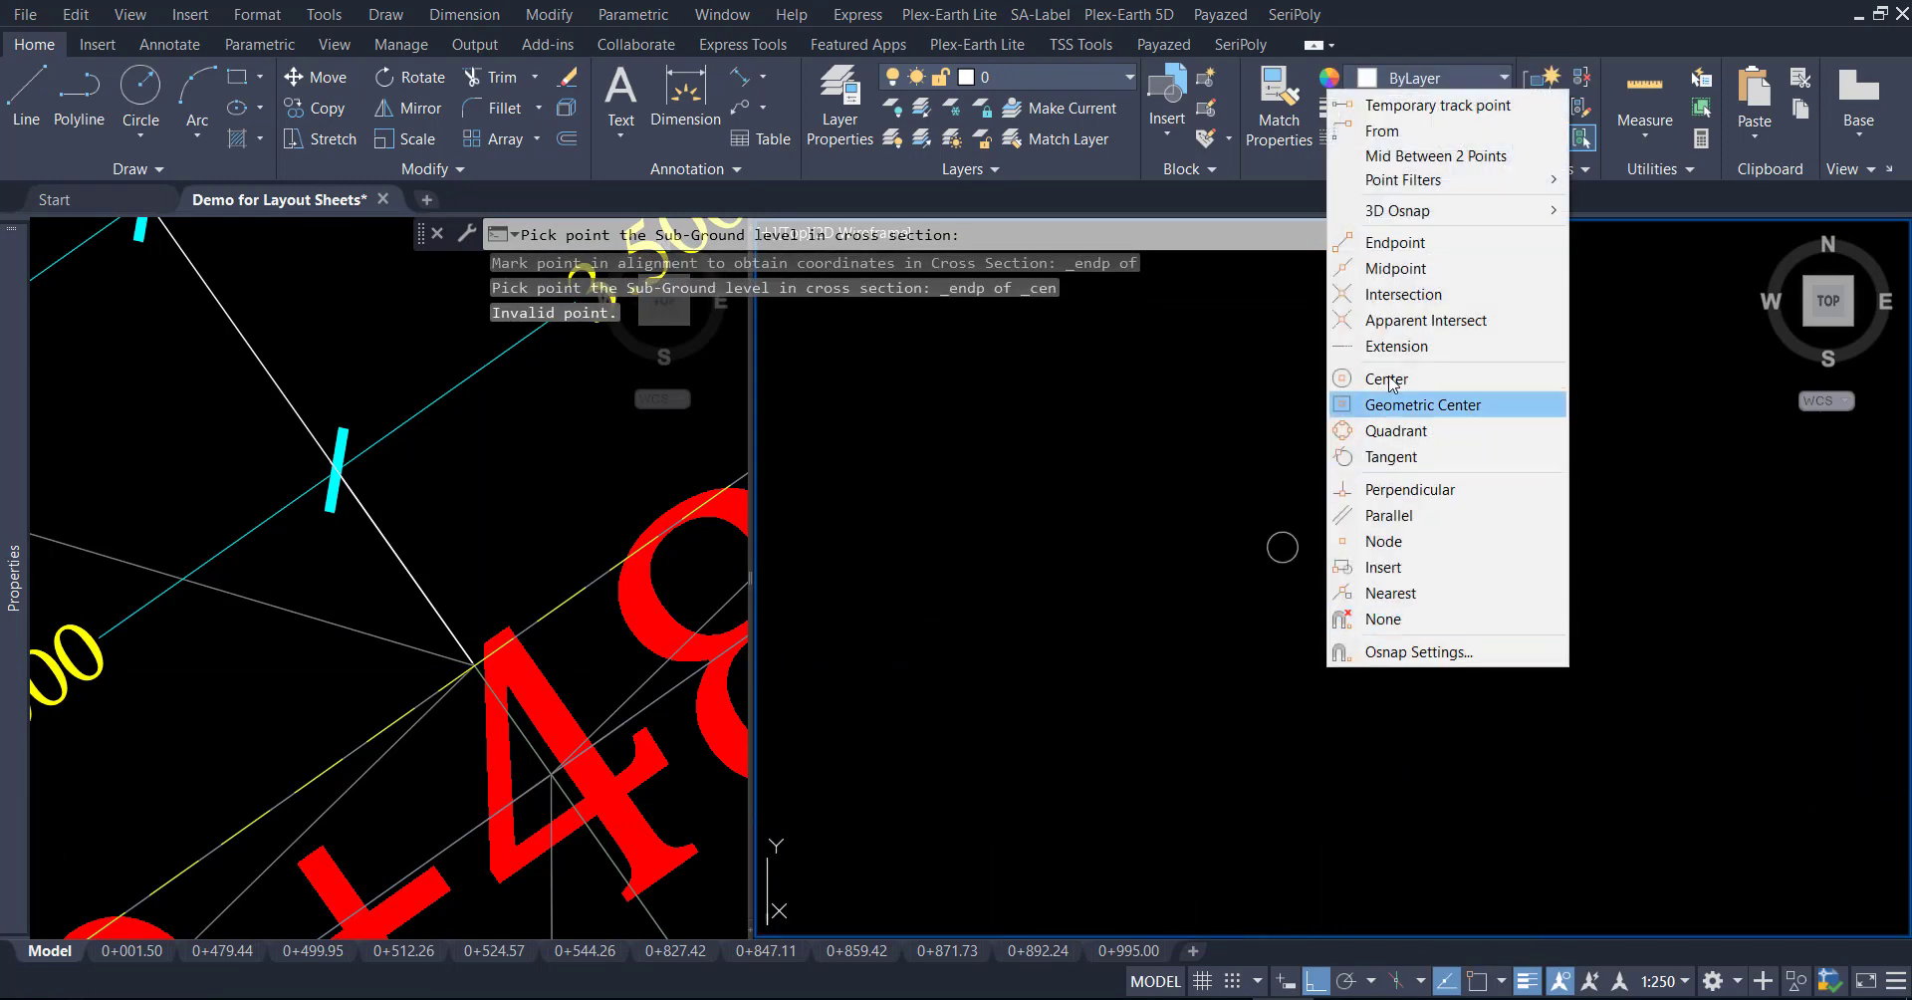
pyautogui.click(1384, 239)
pyautogui.keyDown('shift'); pyautogui.rightClick(1282, 547); pyautogui.keyUp('shift')
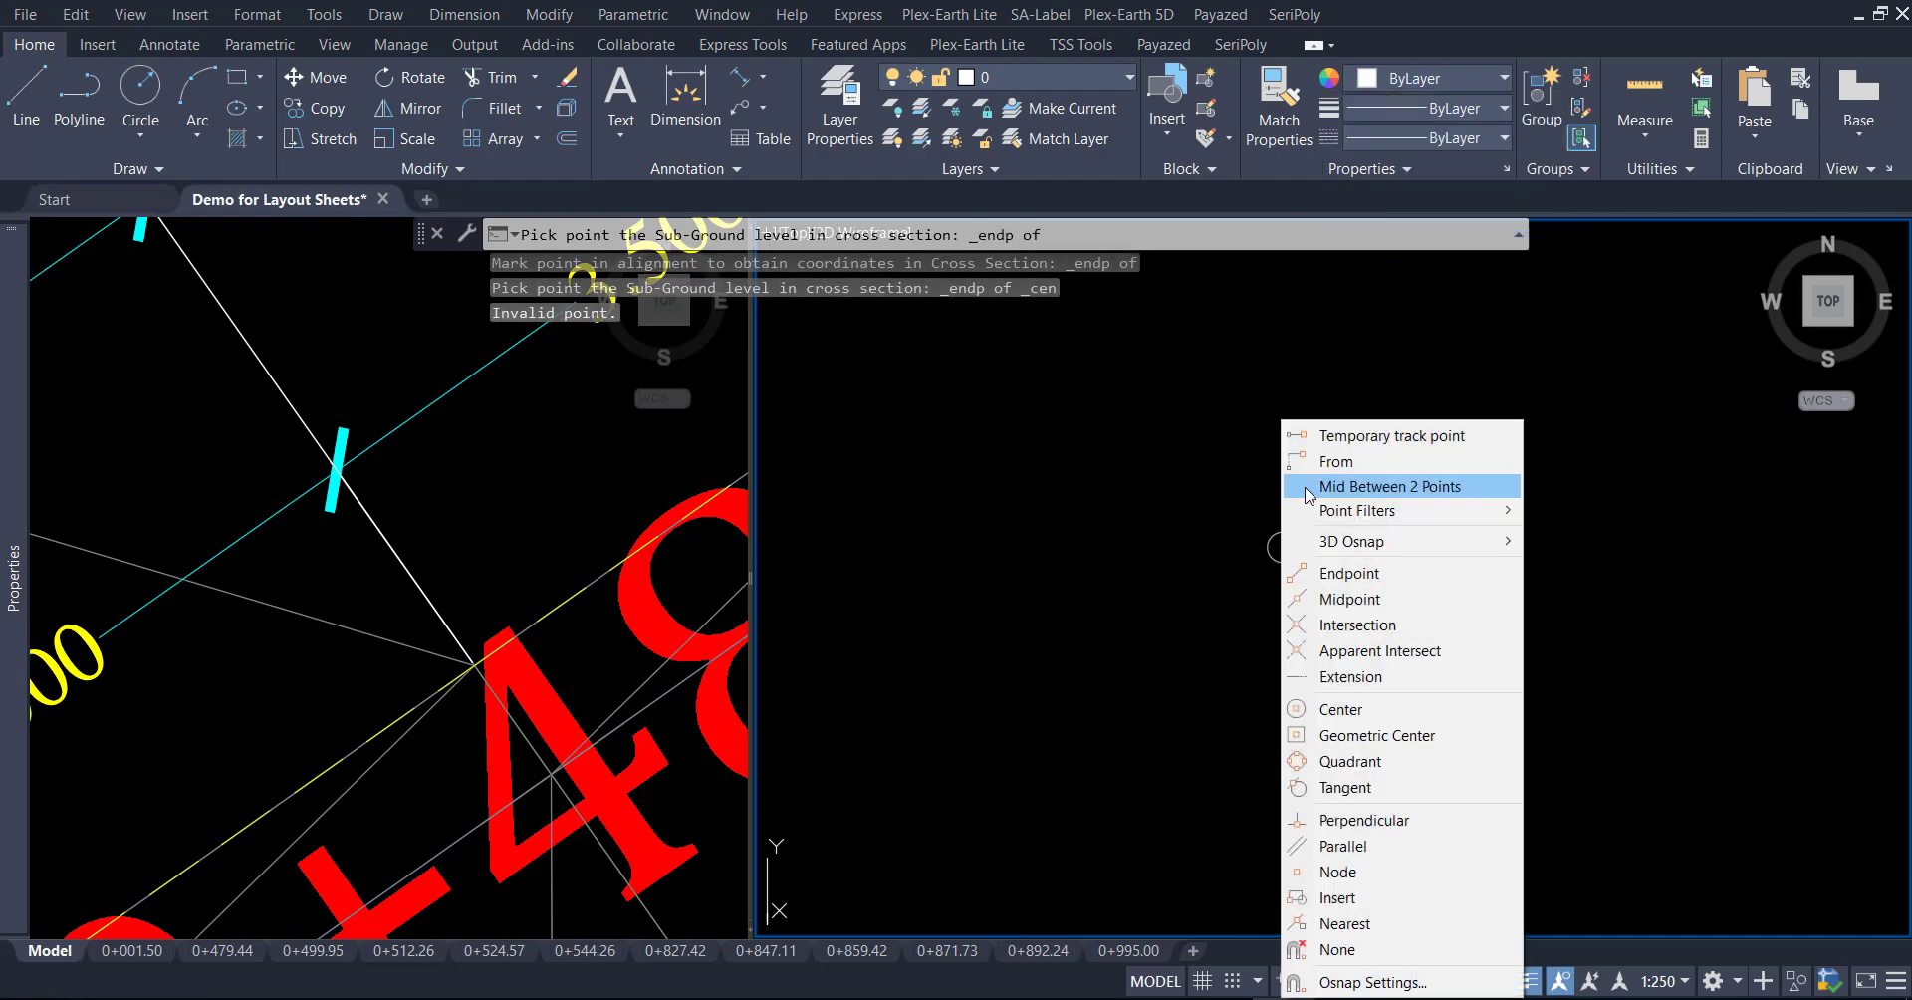
pyautogui.click(1344, 709)
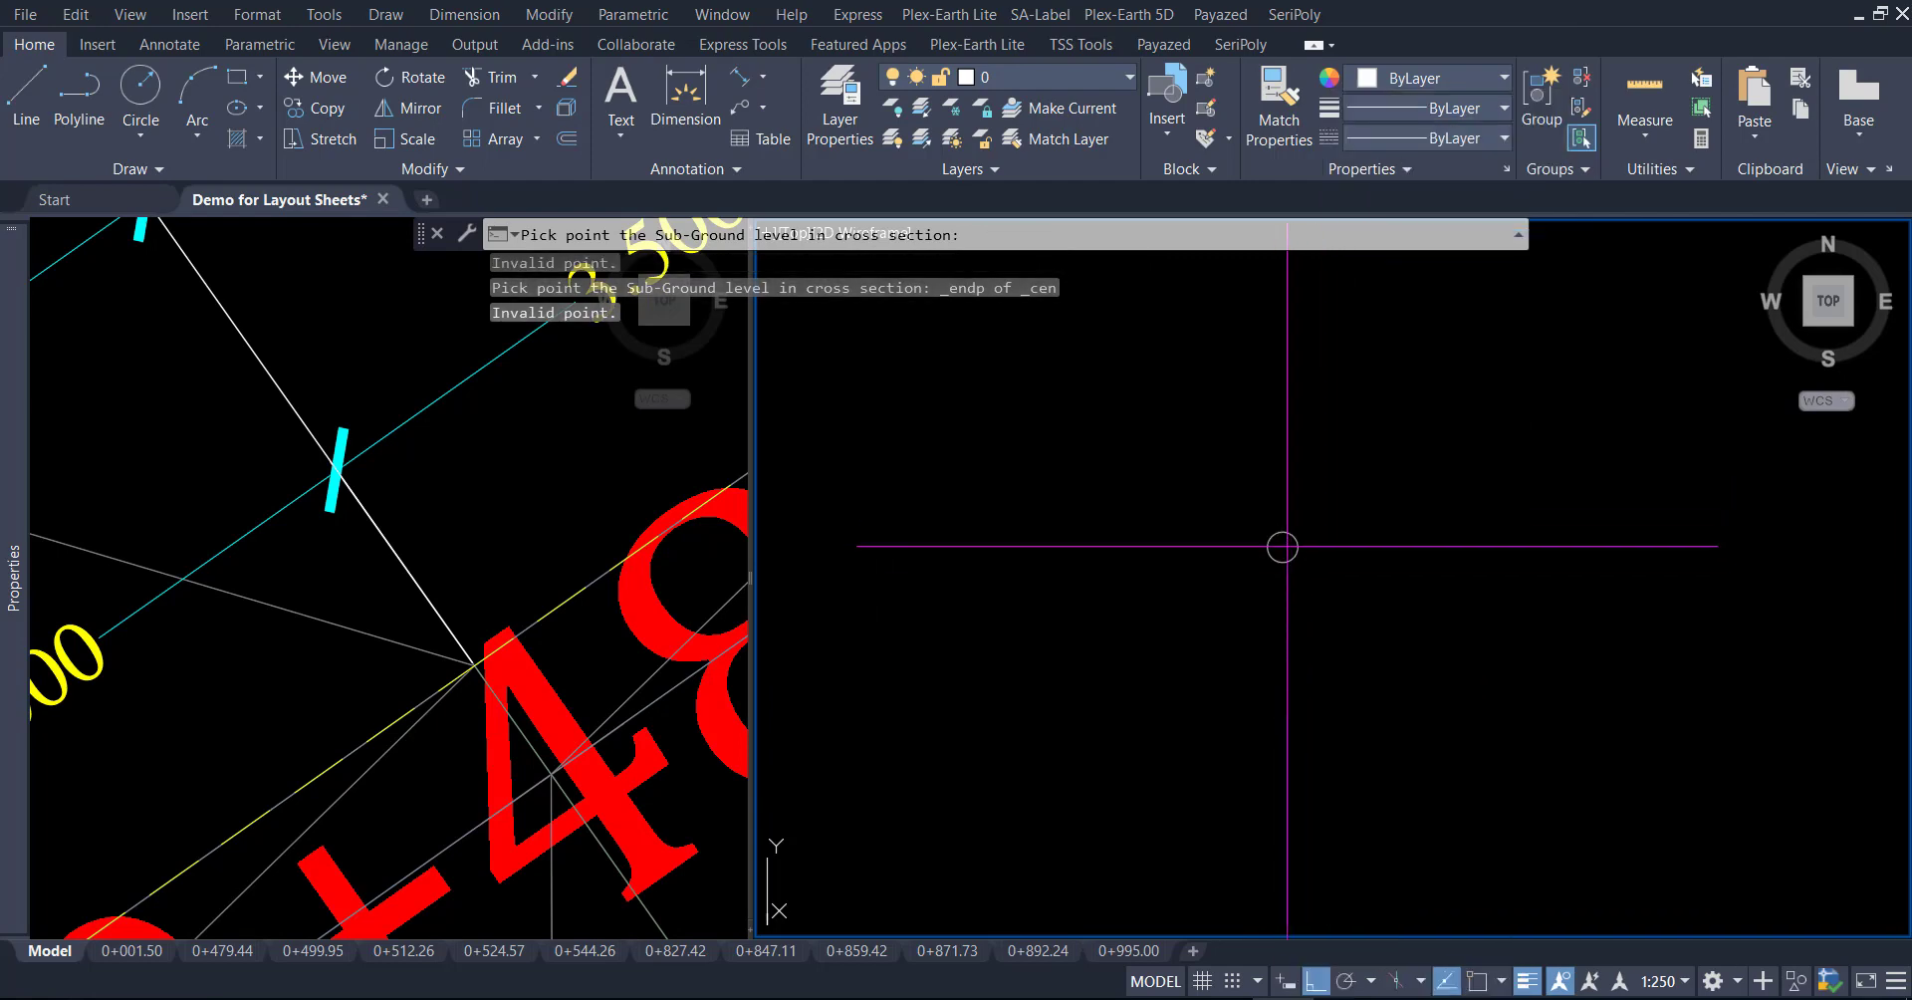
pyautogui.click(1283, 545)
# Endpoint-snap the central ditch bottom vertex as the sub-ground level point
pyautogui.scroll(-2, 1282, 545)
pyautogui.scroll(3, 1284, 548)
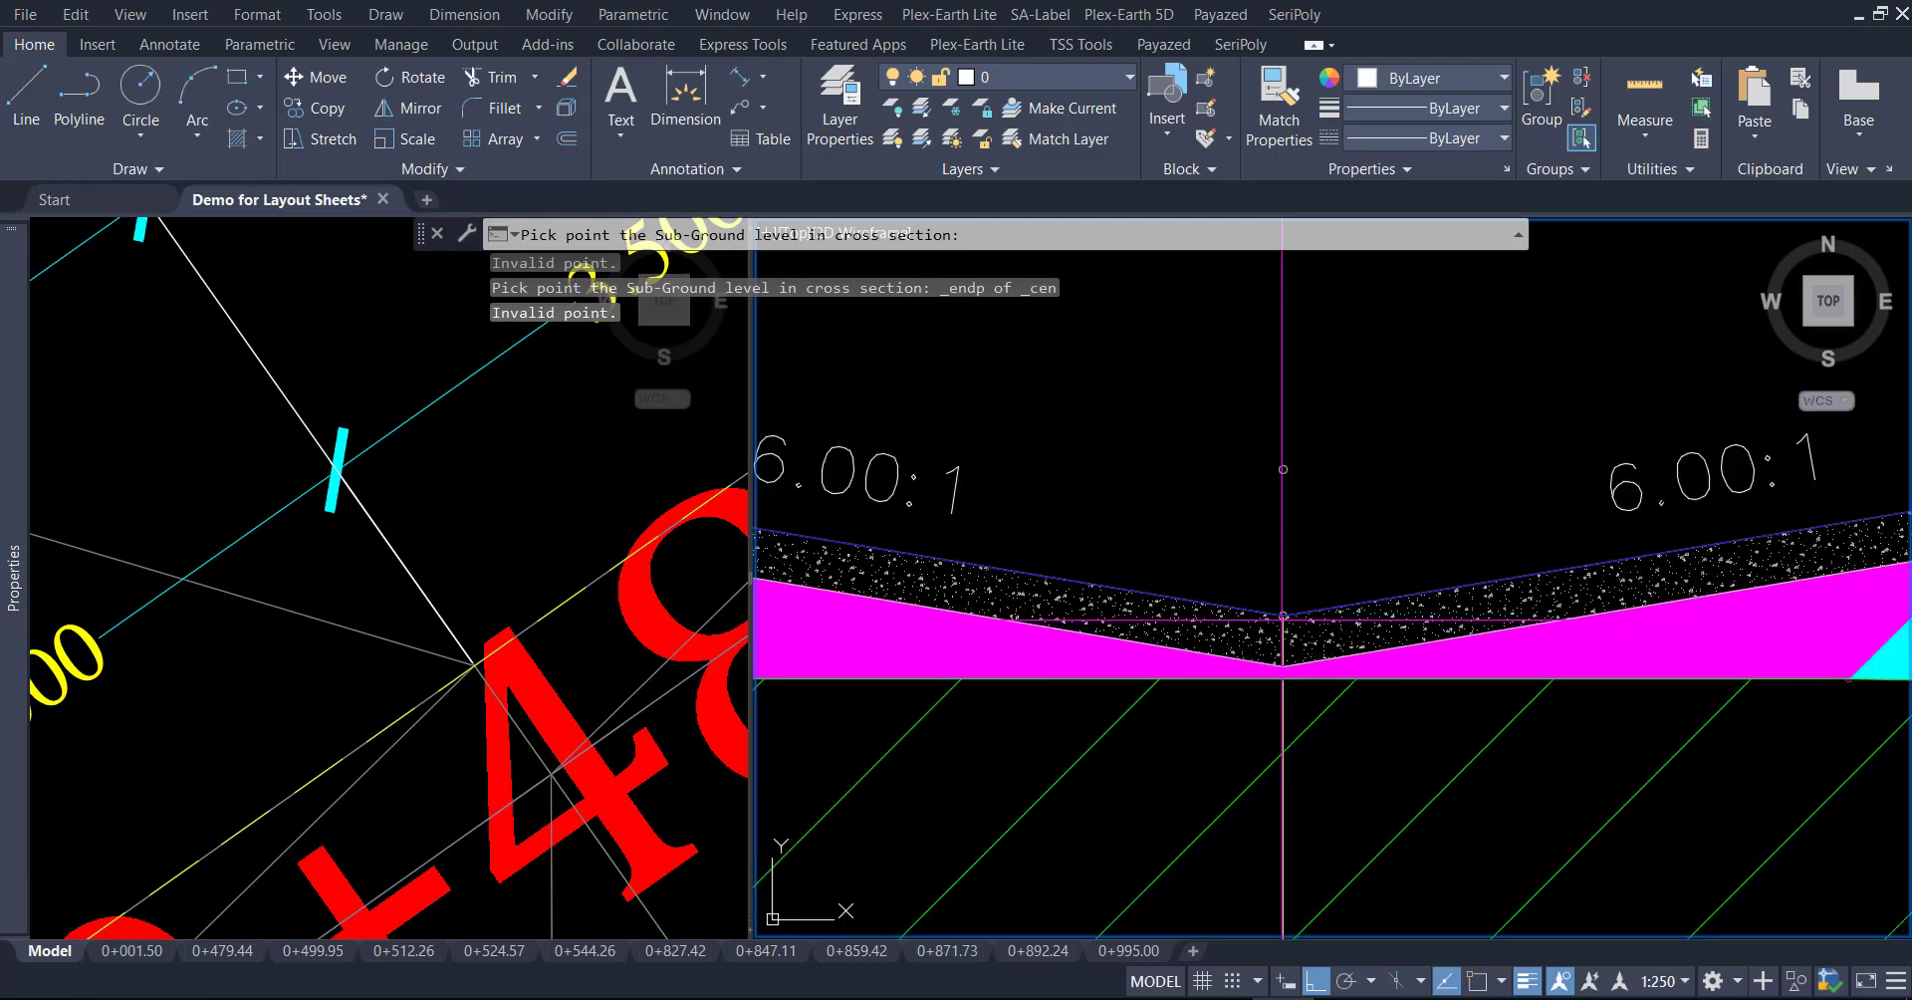
pyautogui.scroll(3, 1289, 552)
pyautogui.scroll(3, 1295, 556)
pyautogui.keyDown('shift'); pyautogui.rightClick(1295, 557); pyautogui.keyUp('shift')
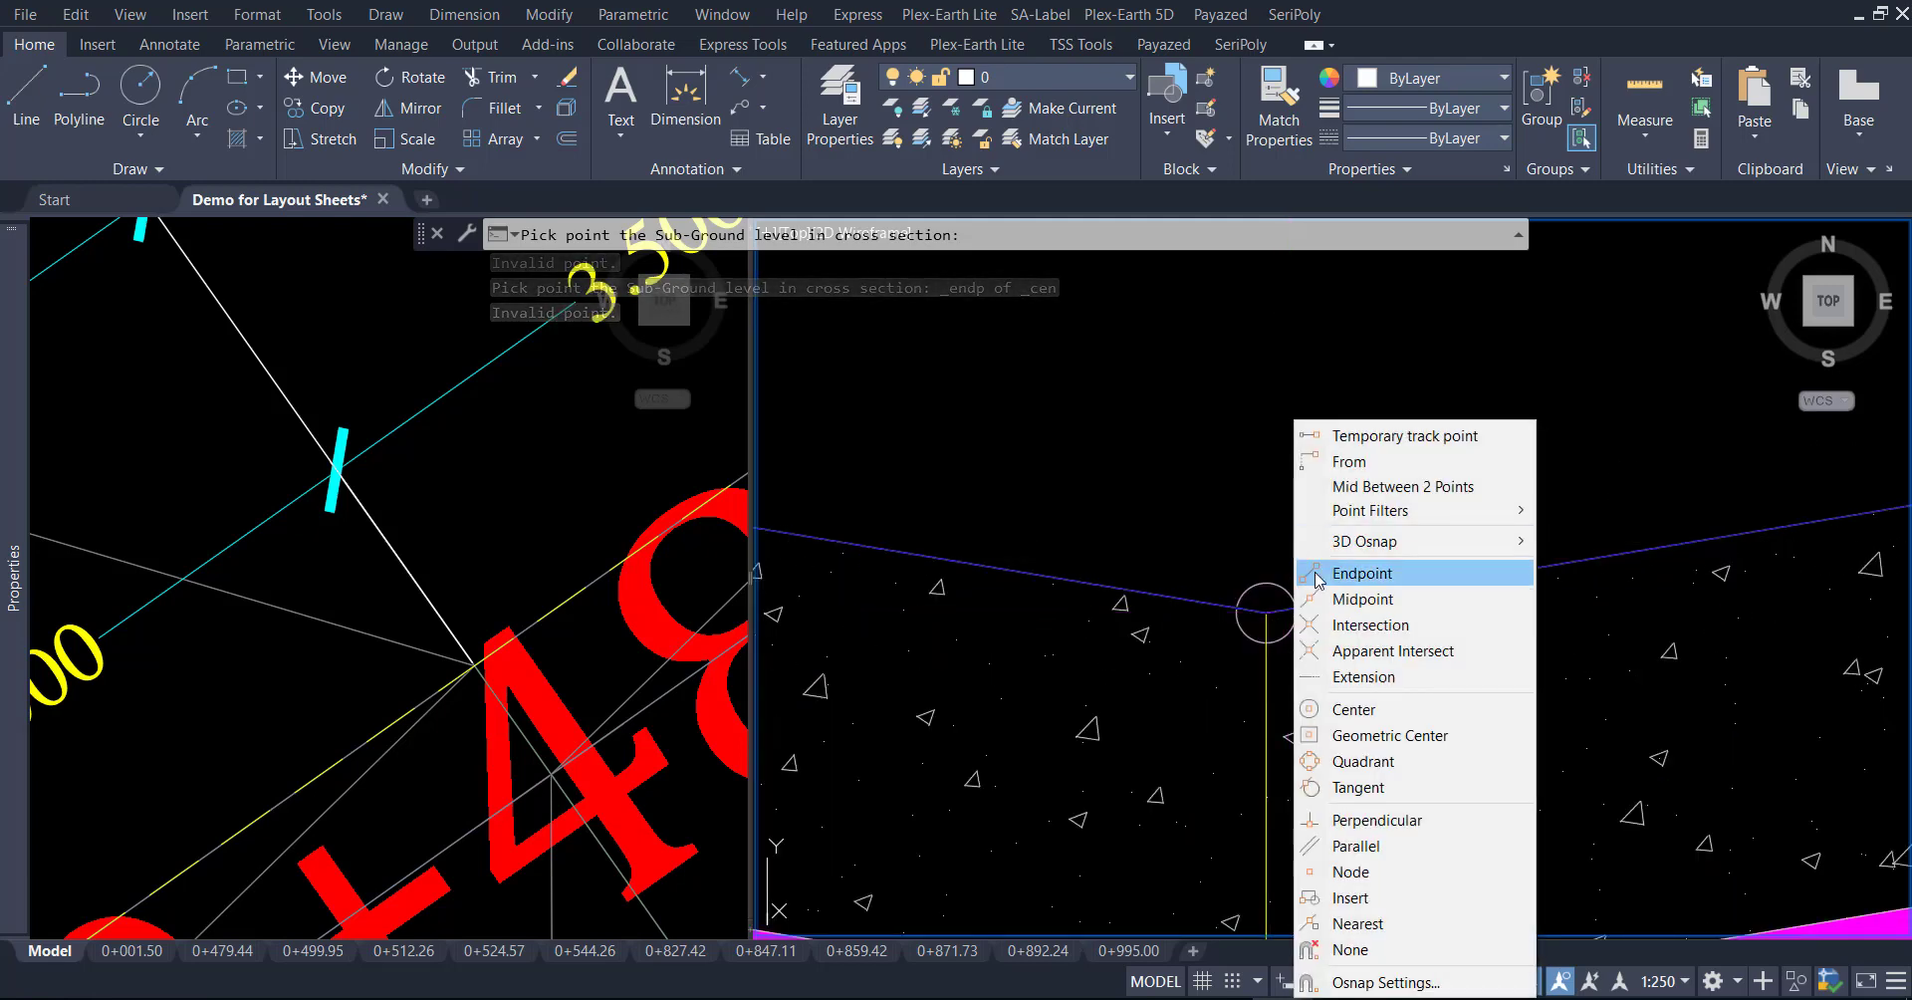
pyautogui.click(1317, 574)
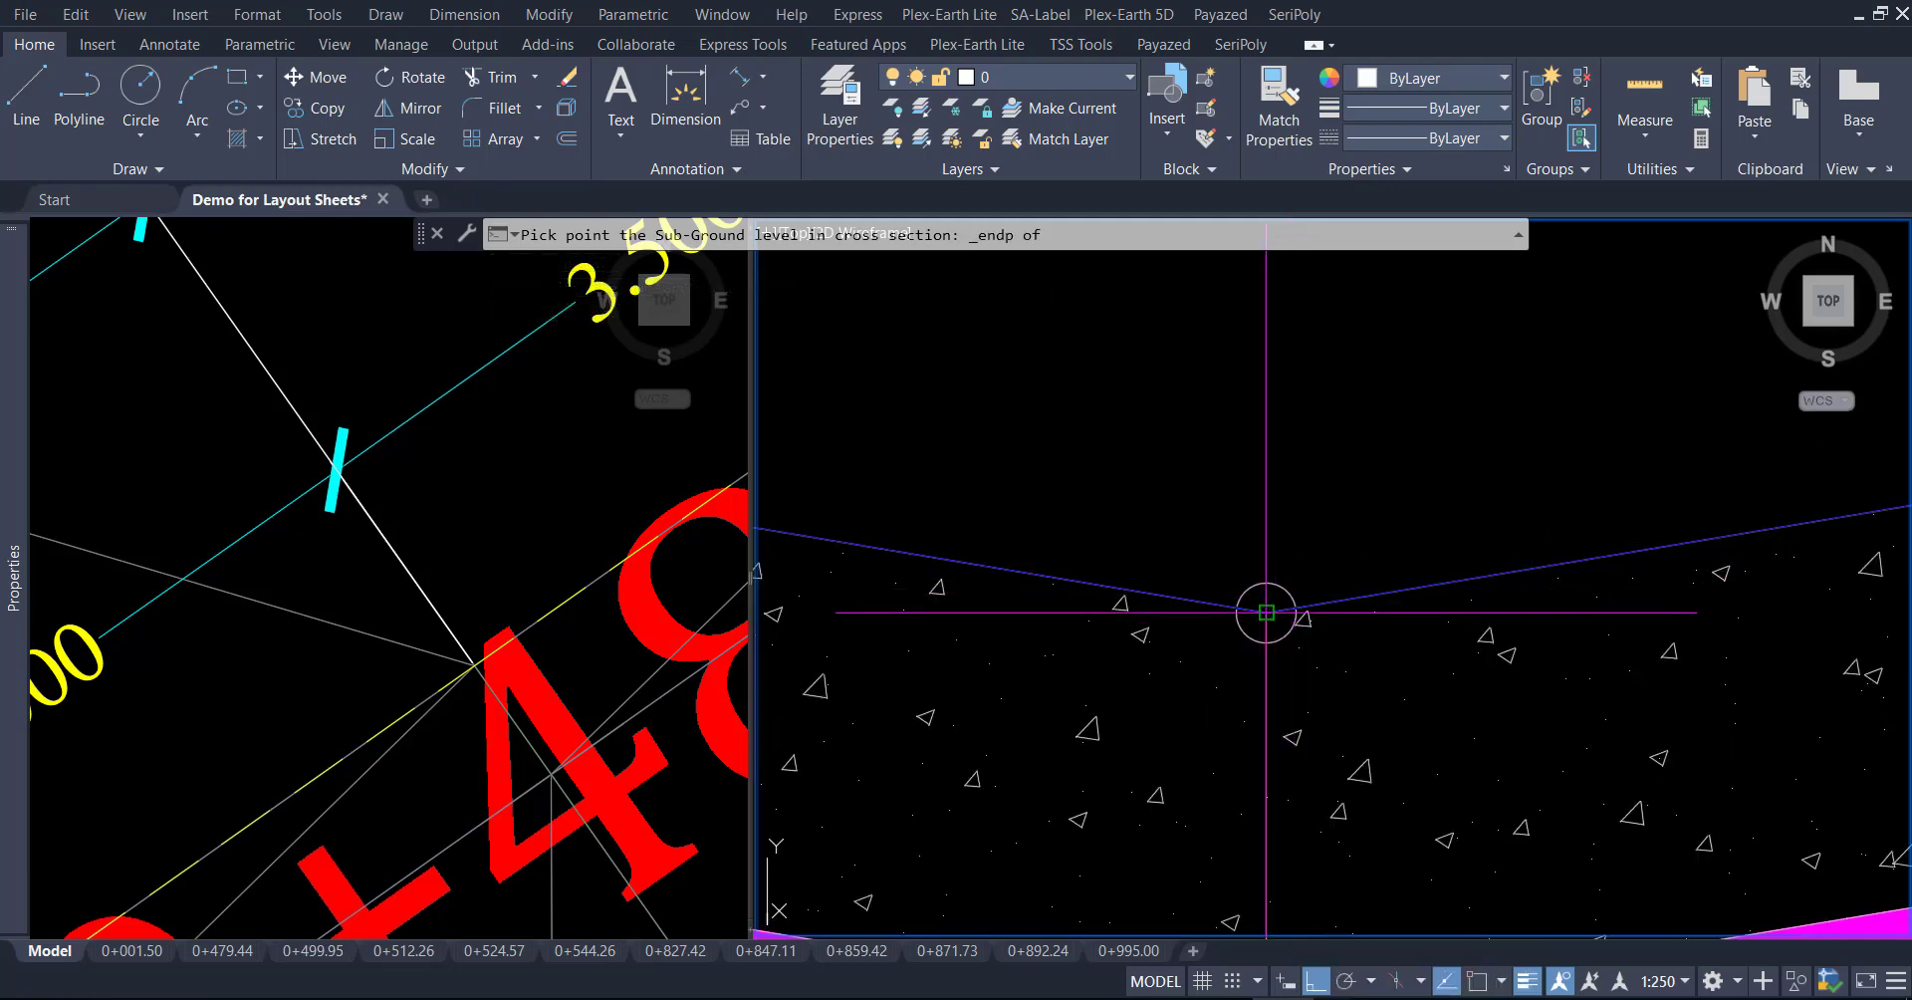
pyautogui.click(1265, 612)
pyautogui.scroll(-5, 1269, 524)
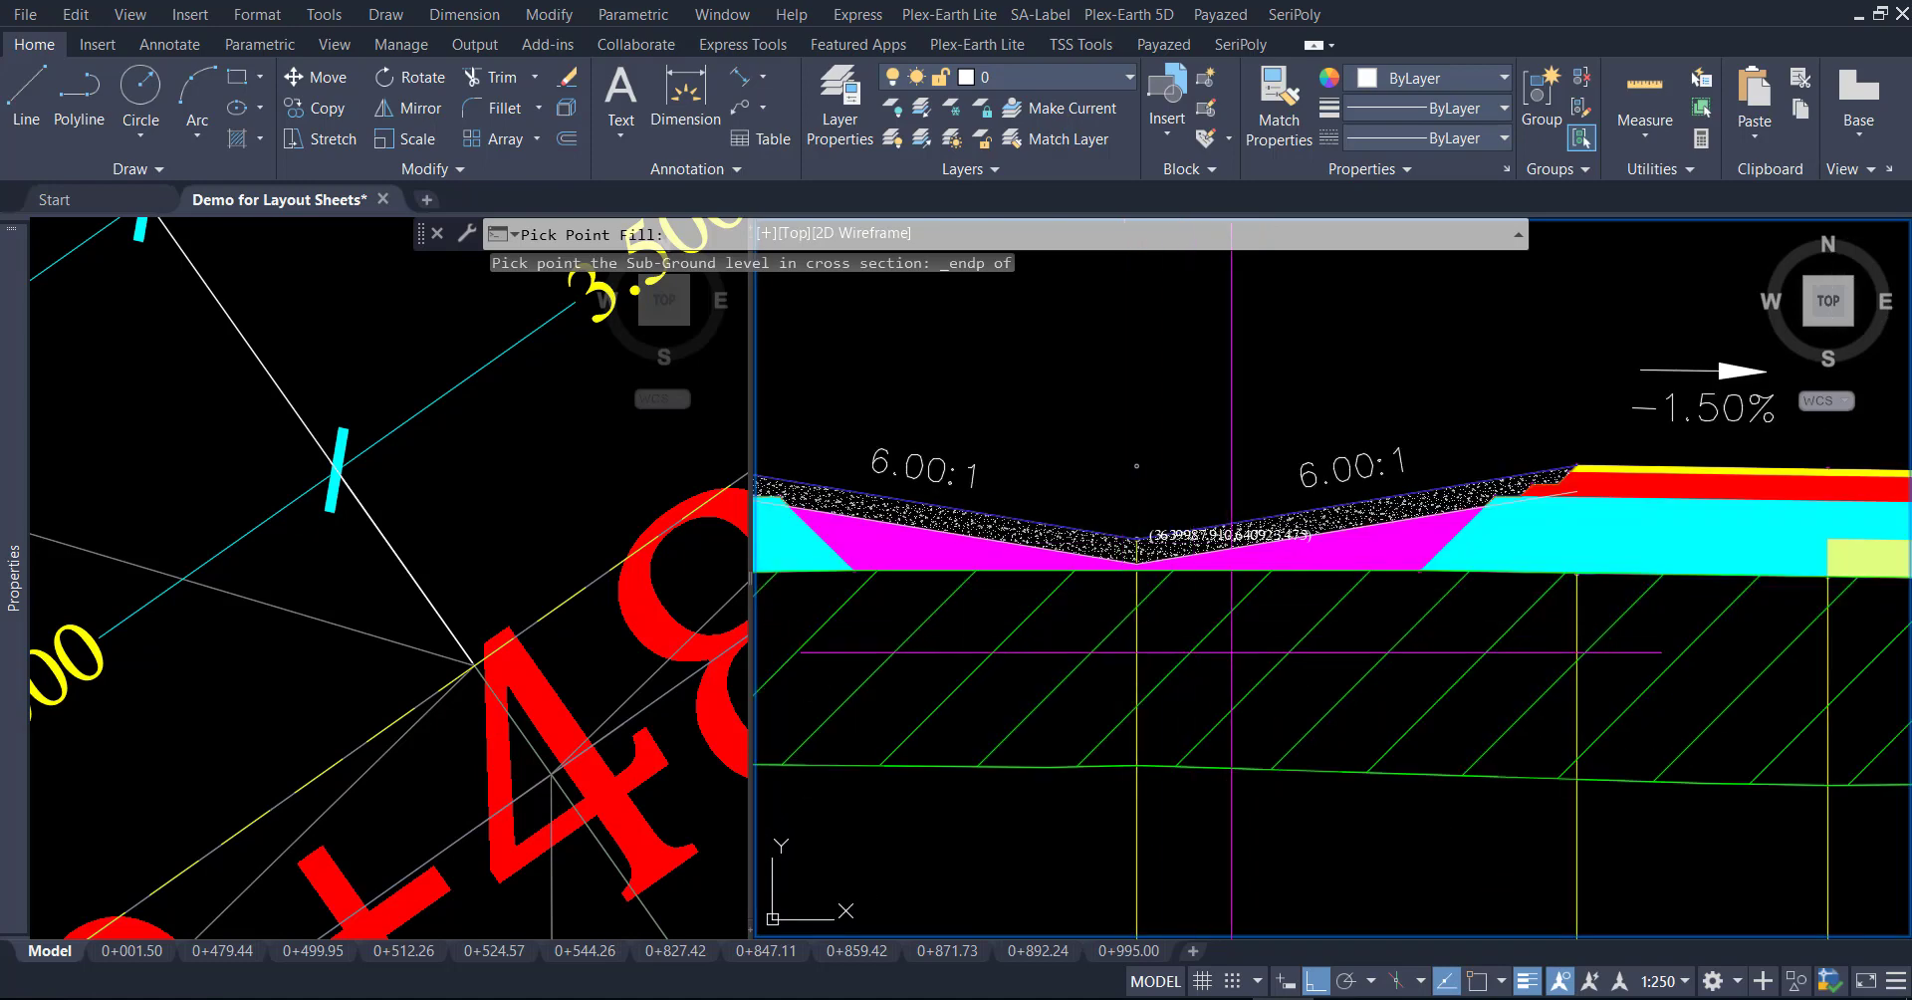
pyautogui.click(516, 524)
pyautogui.press('Escape')
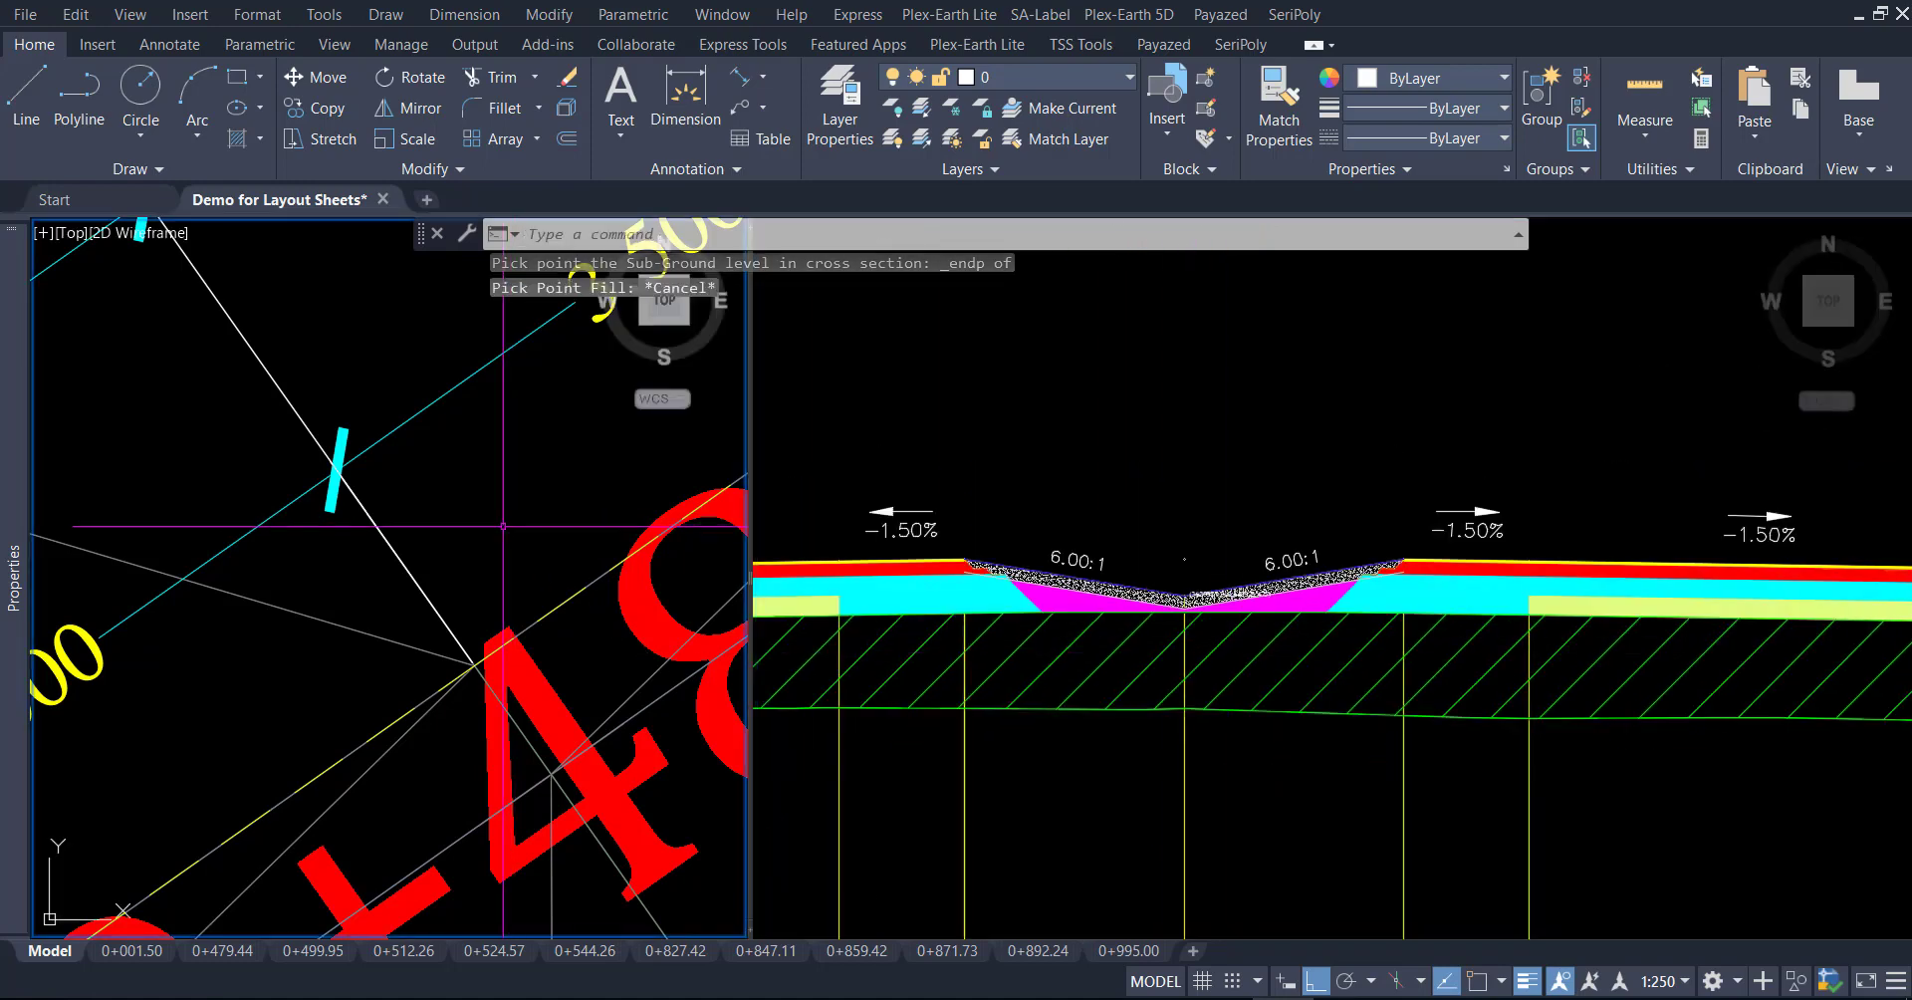
pyautogui.scroll(-2, 379, 691)
pyautogui.scroll(-2, 379, 691)
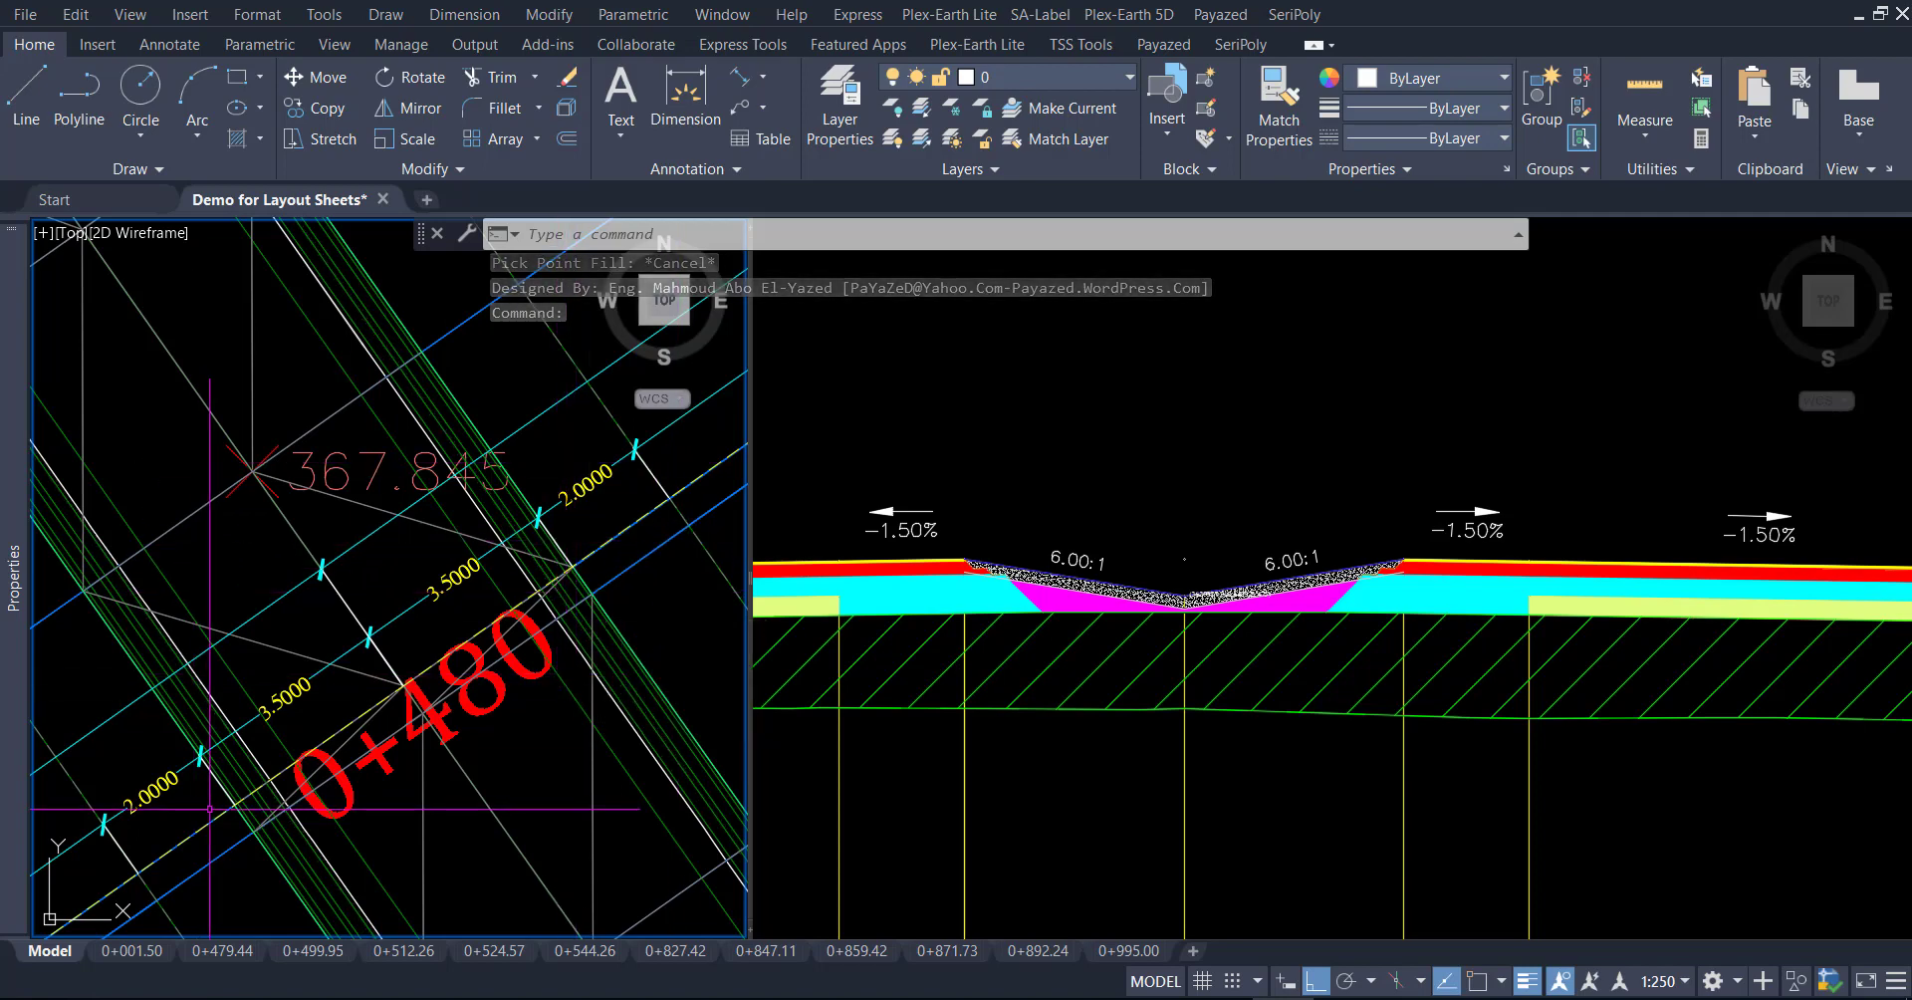
pyautogui.scroll(2, 567, 516)
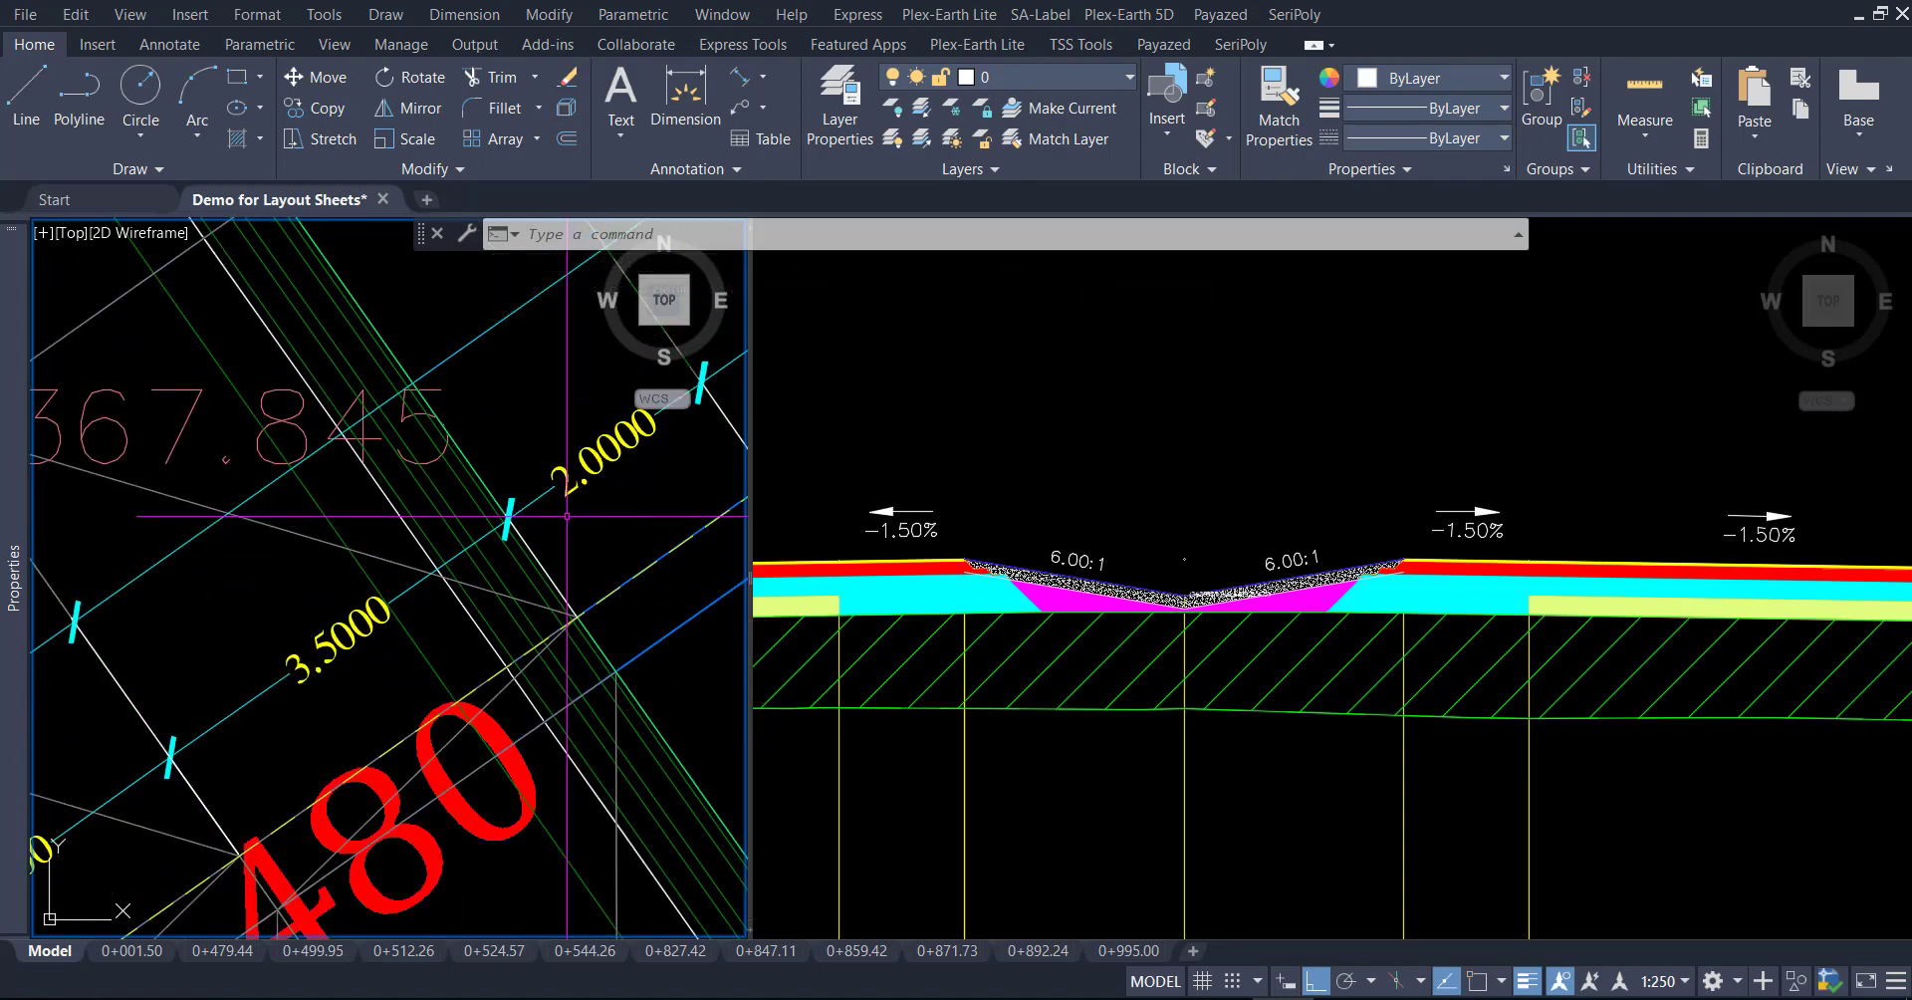
pyautogui.scroll(-2, 465, 622)
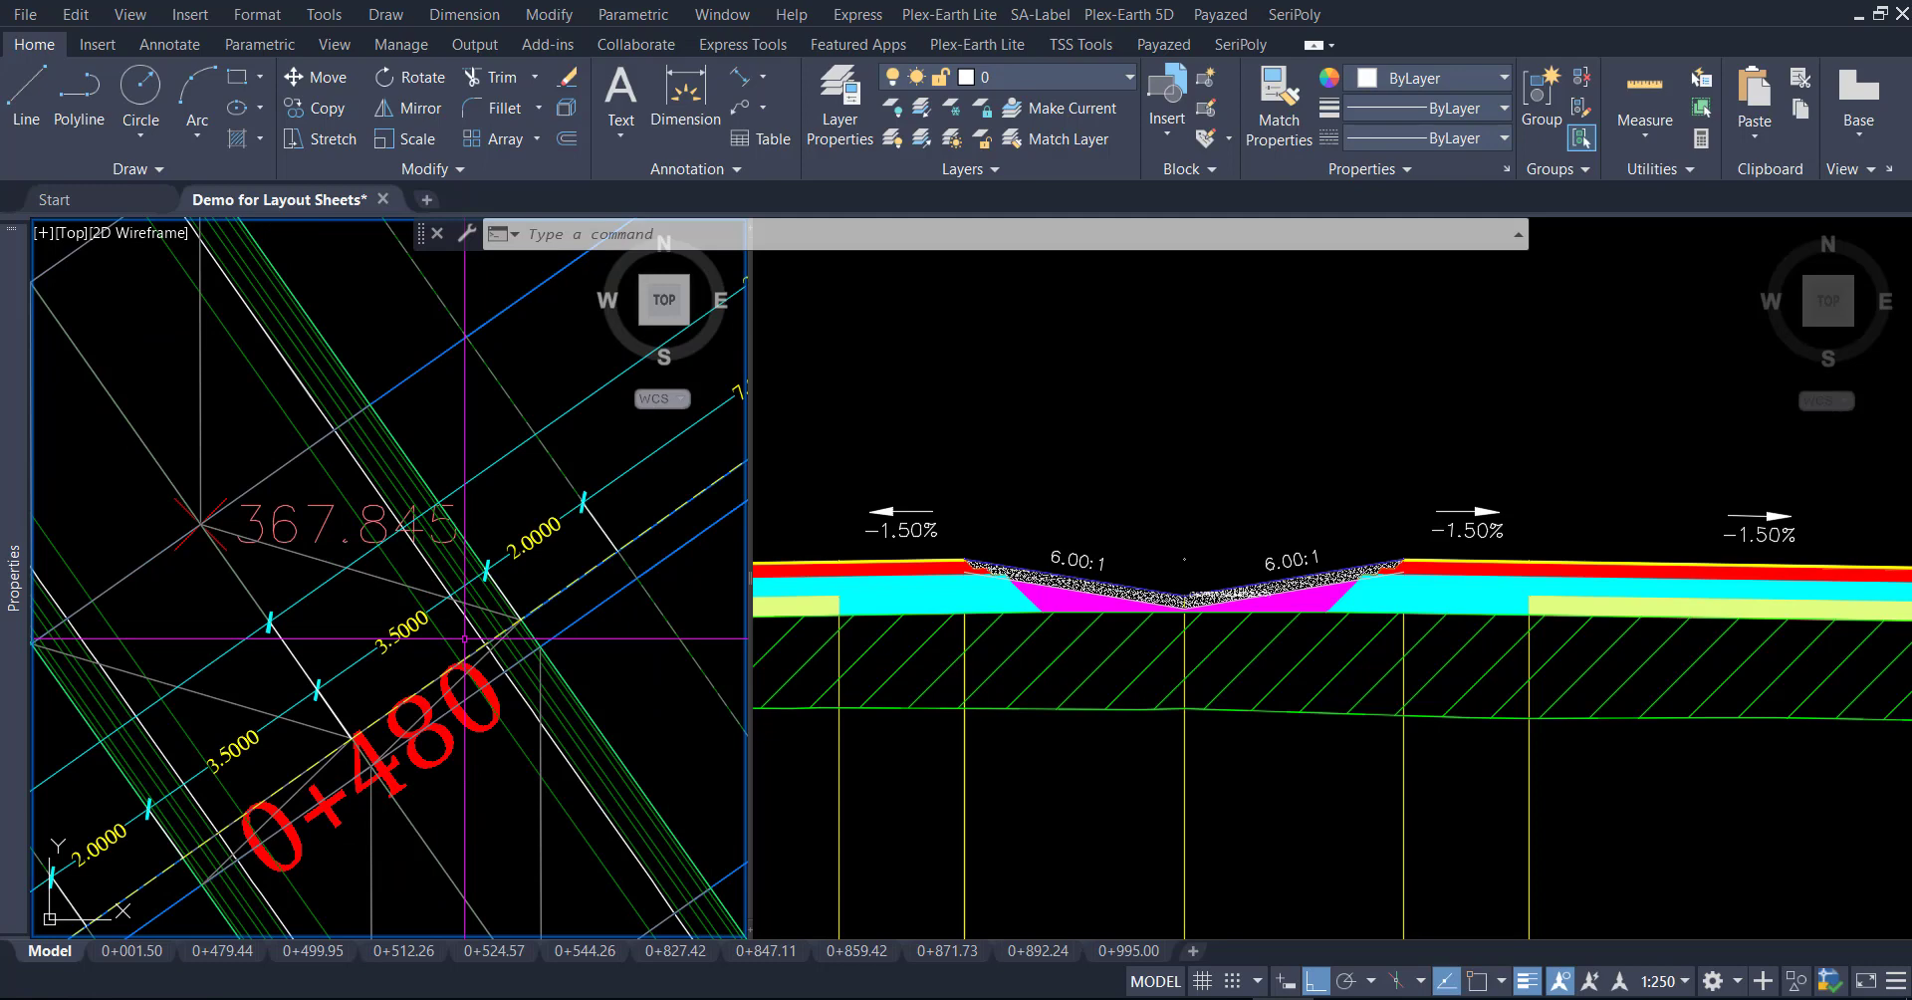
pyautogui.scroll(-2, 1222, 409)
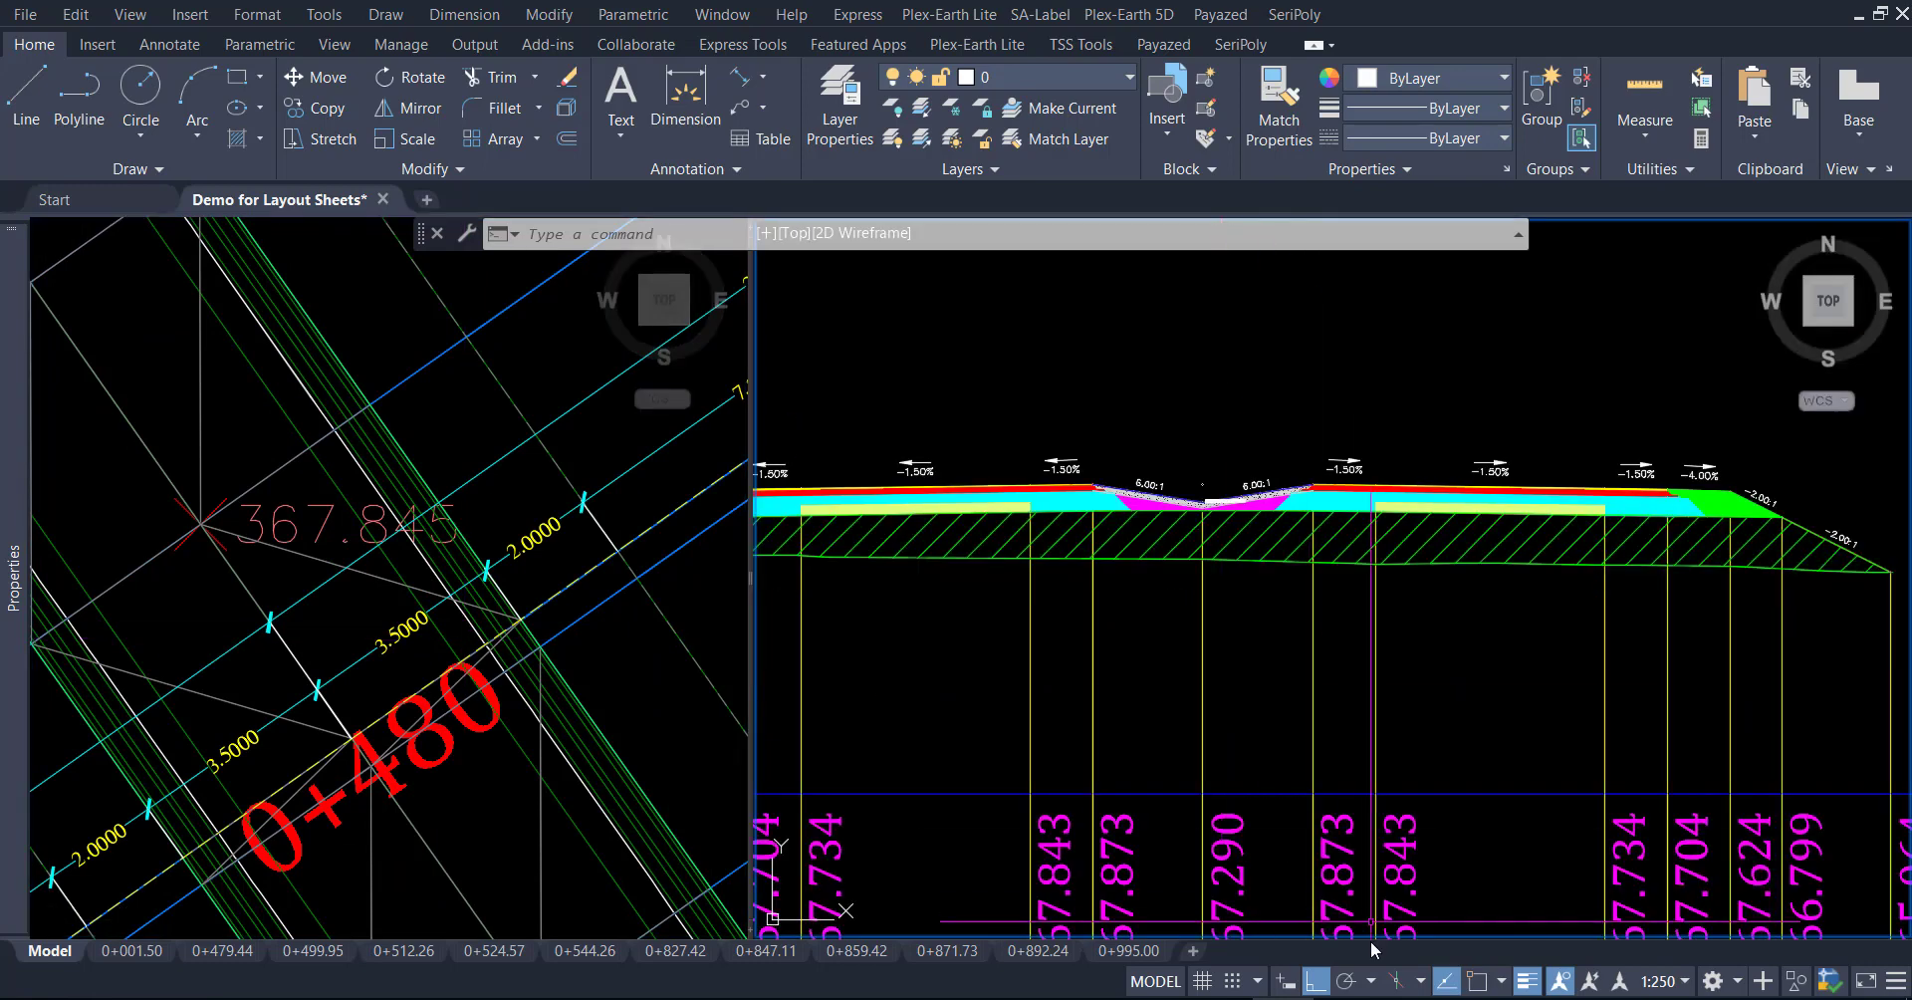
pyautogui.moveTo(1330, 806); pyautogui.dragTo(1324, 428, button='middle')
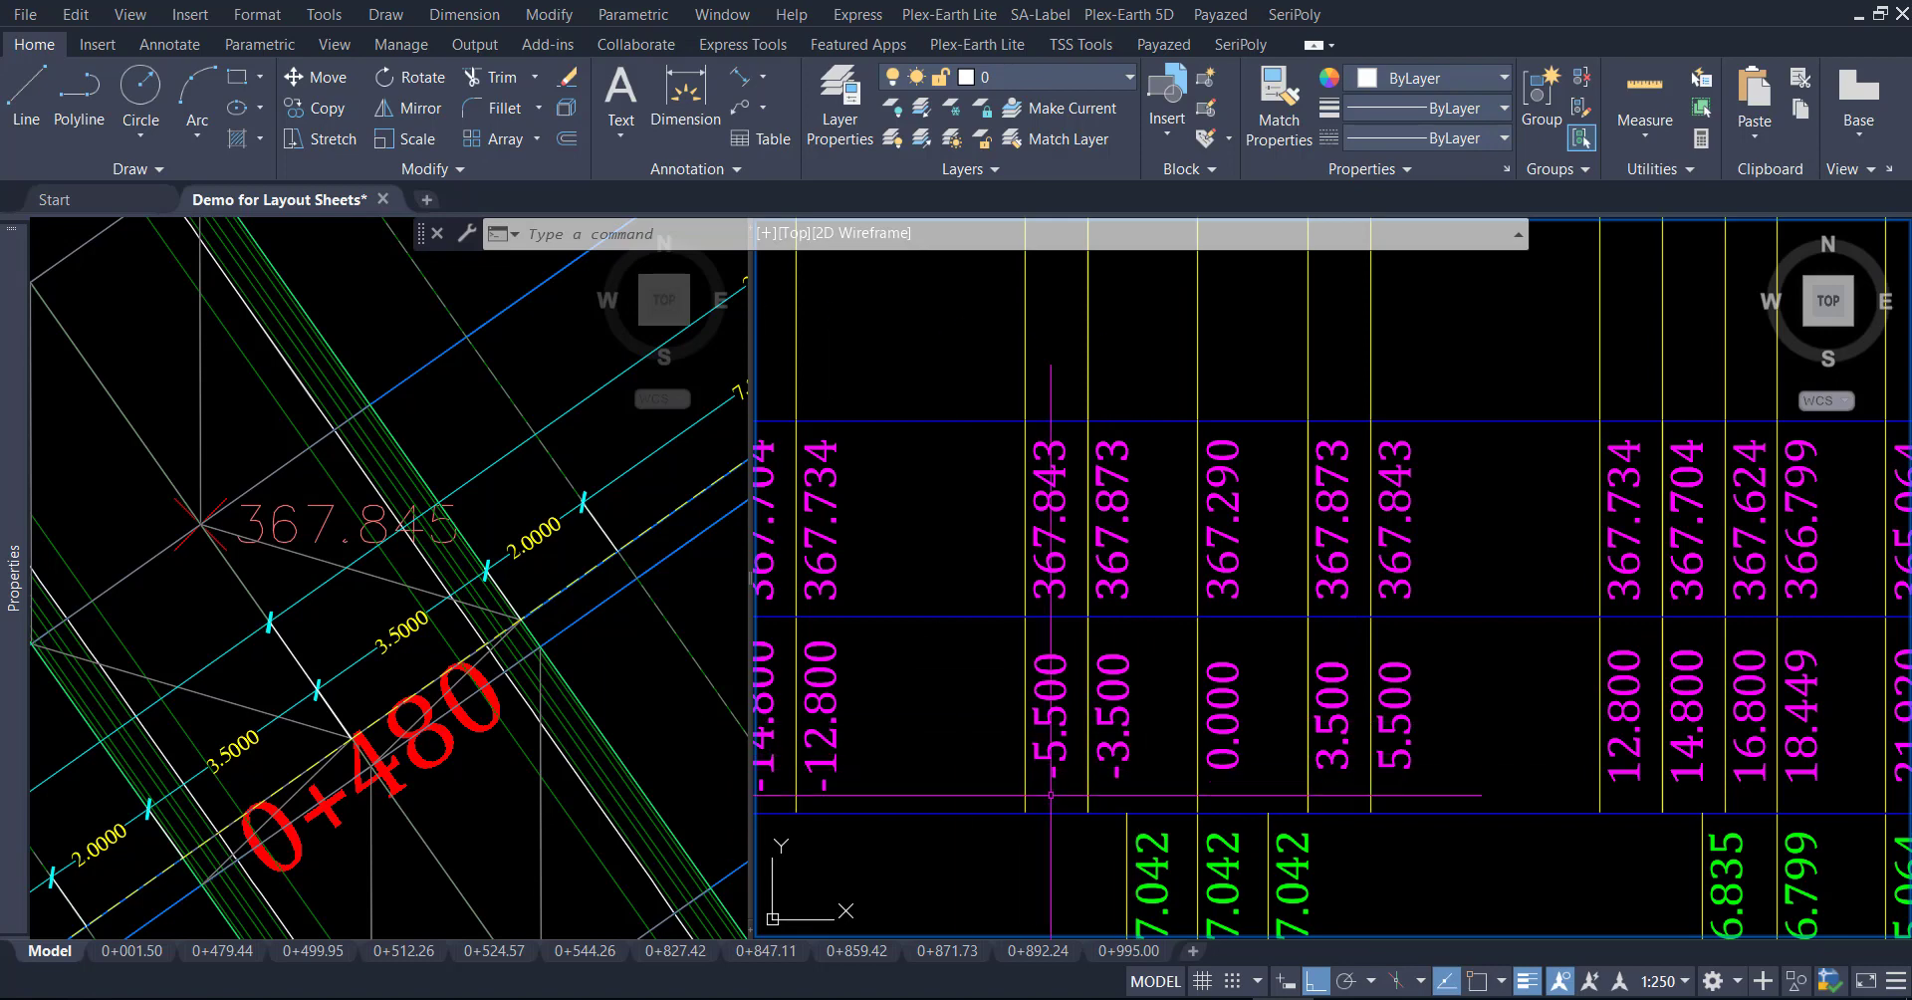
pyautogui.scroll(-3, 1050, 794)
pyautogui.scroll(-2, 1095, 697)
pyautogui.scroll(6, 1139, 666)
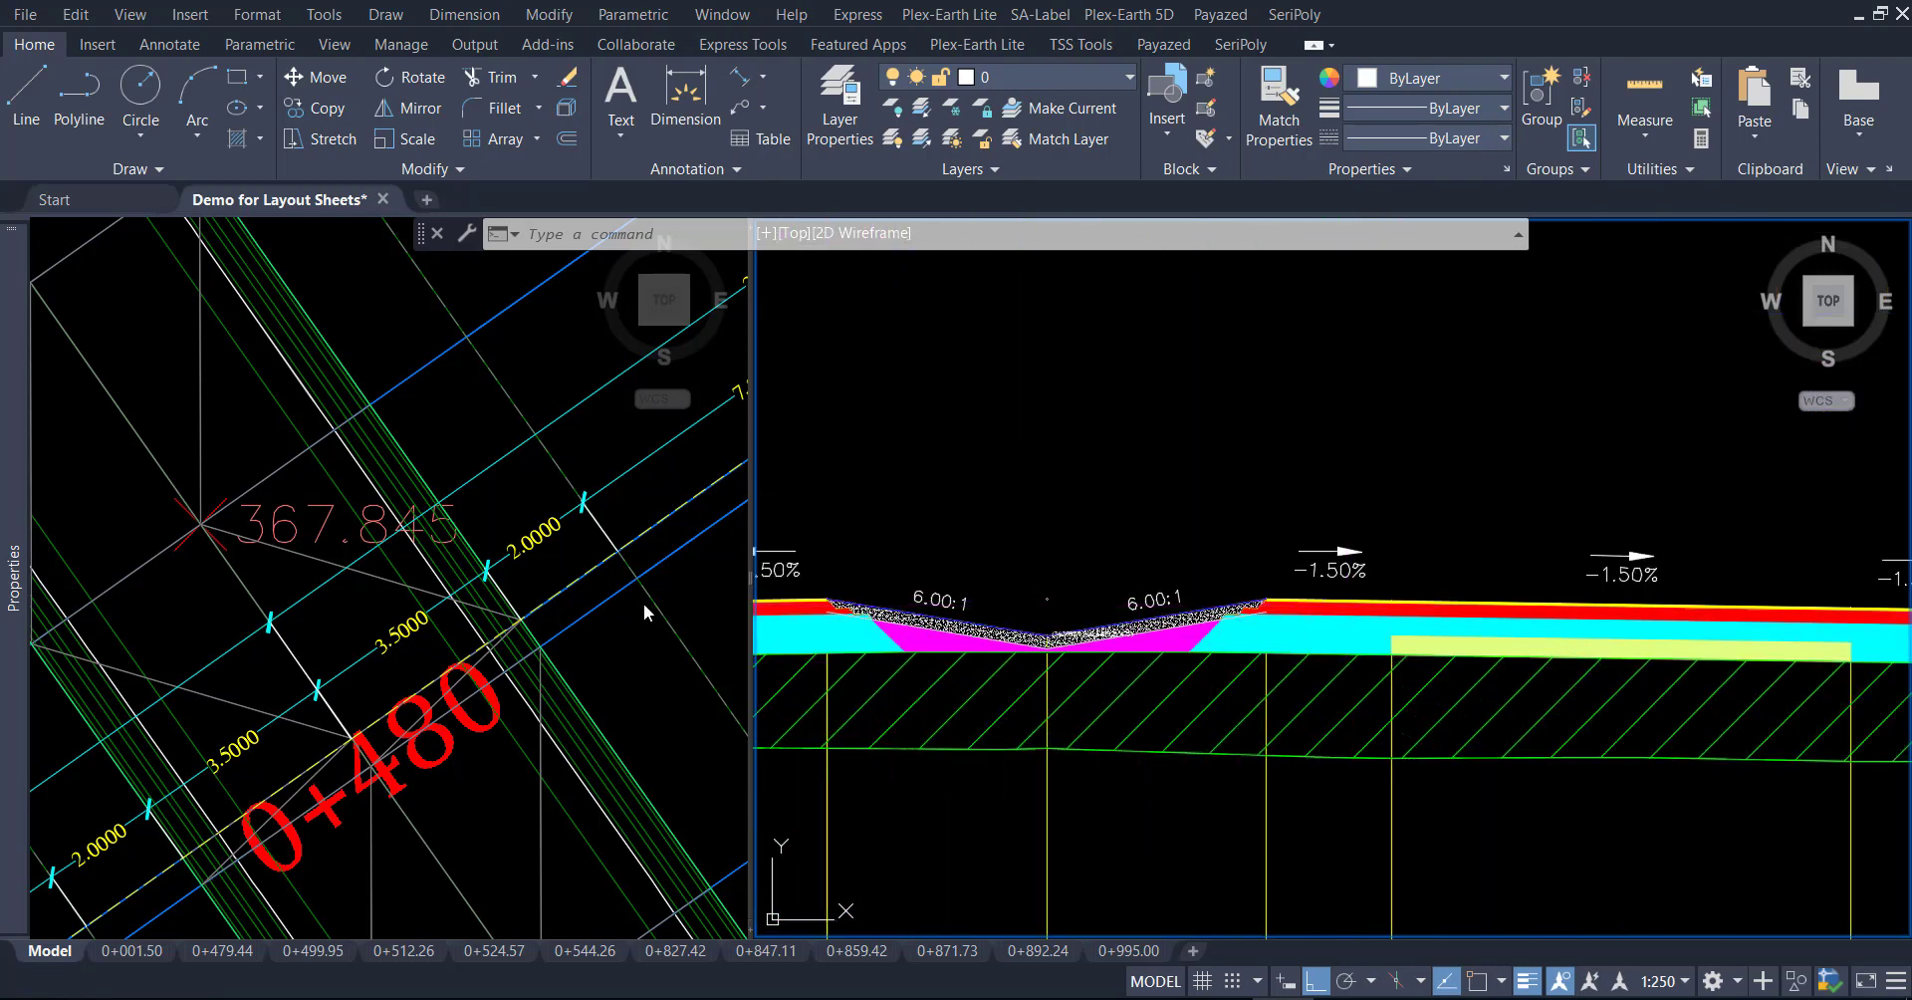
pyautogui.click(551, 560)
pyautogui.scroll(3, 419, 633)
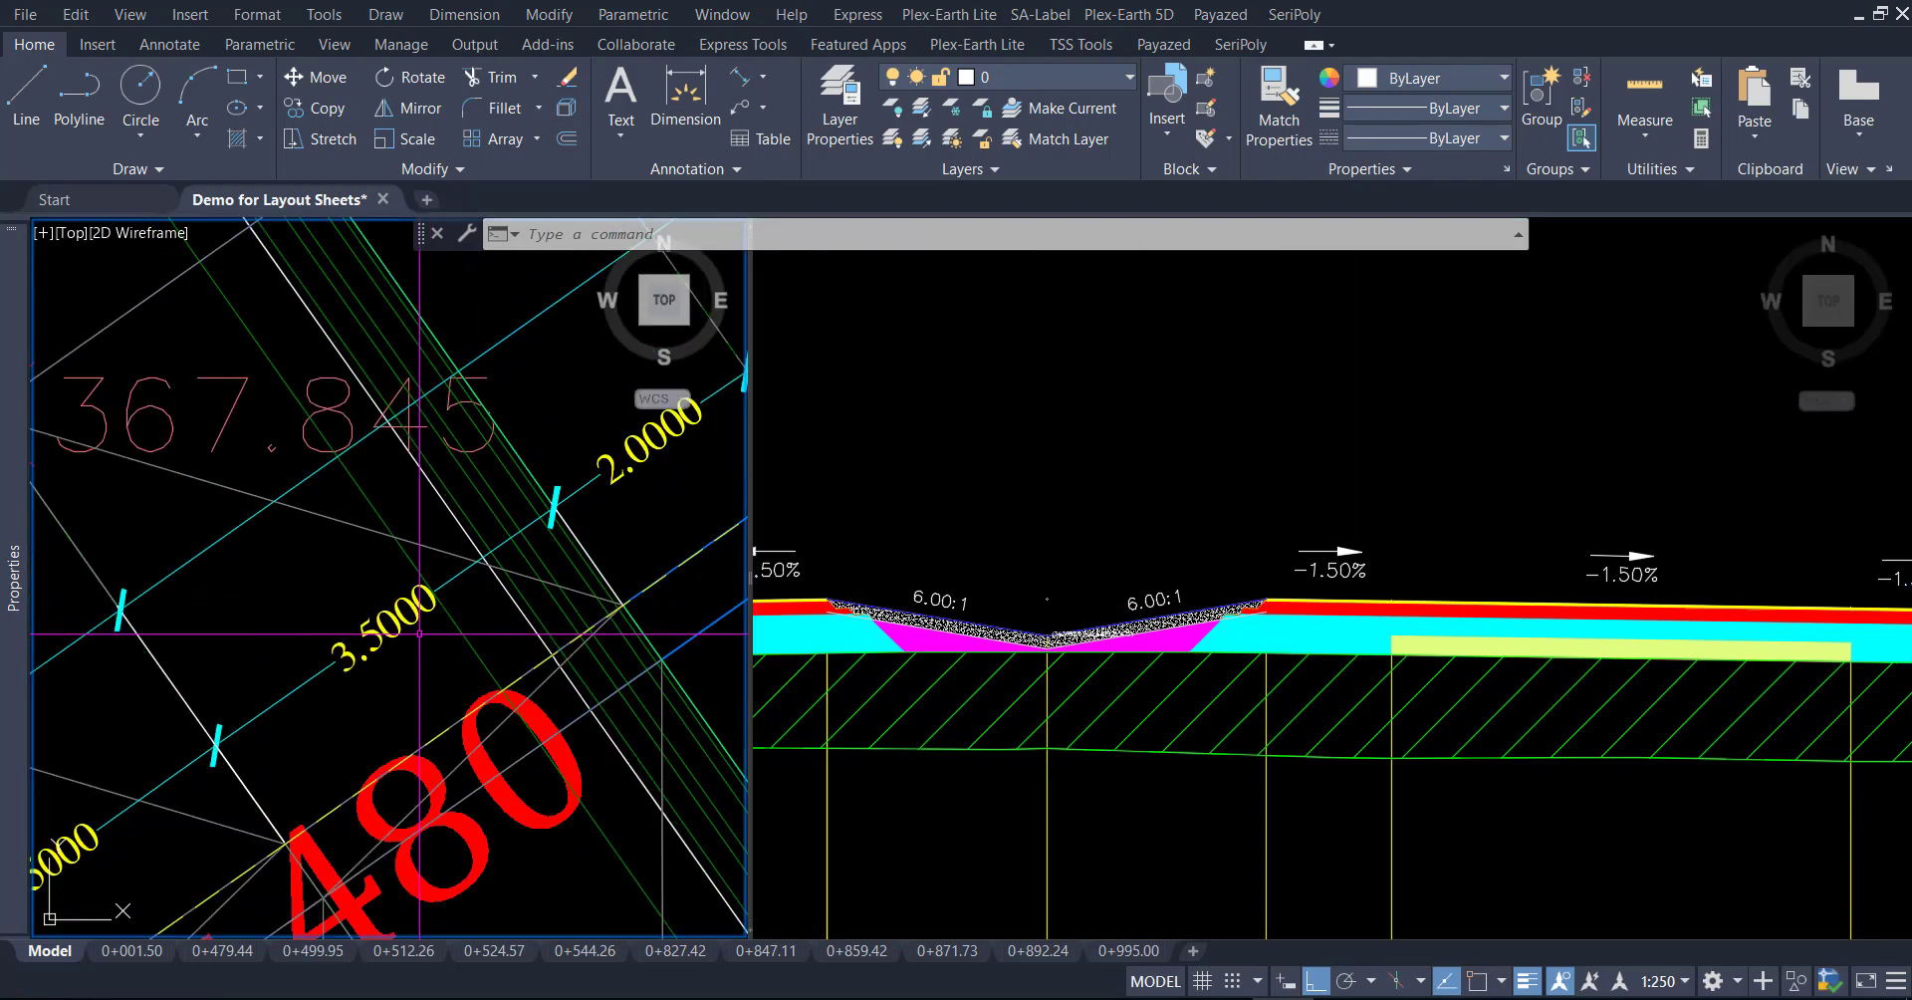
pyautogui.moveTo(600, 610); pyautogui.dragTo(567, 595, button='middle')
# Run the coordinate routine and Endpoint-snap the alignment intersection point in plan
pyautogui.write('cdf')
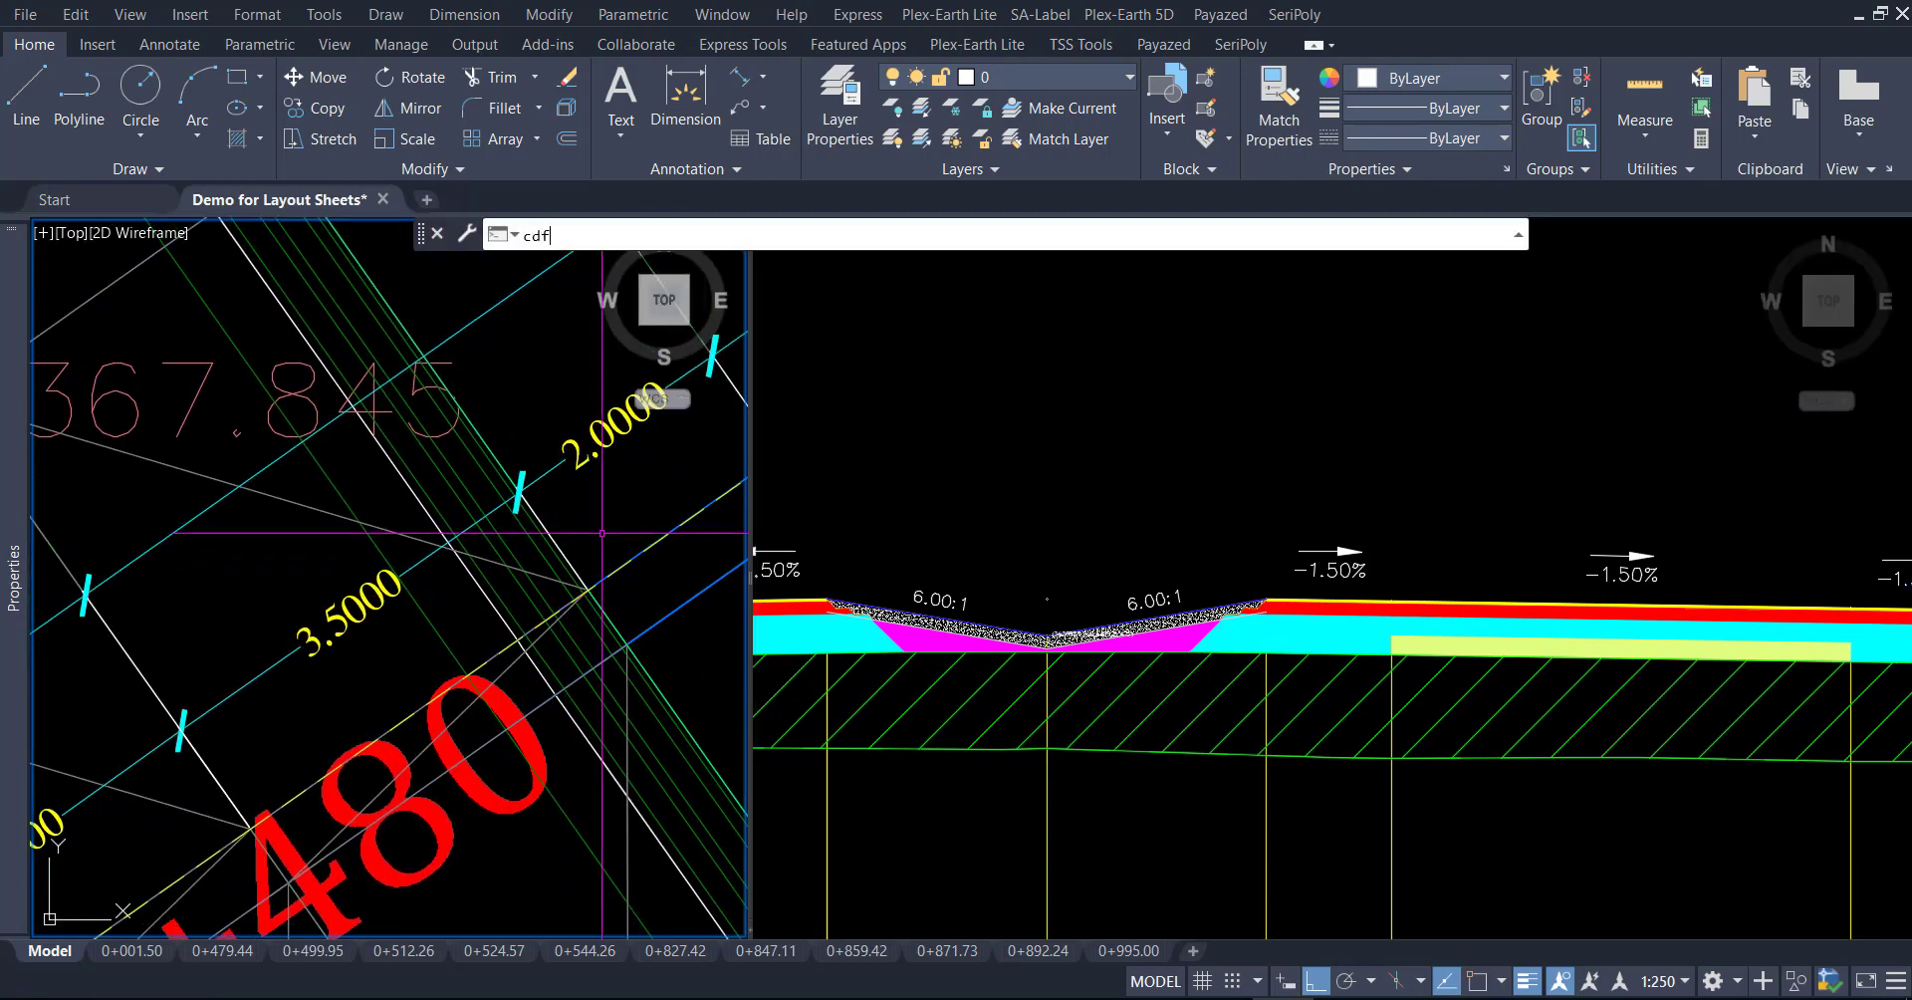
pyautogui.press('Return')
pyautogui.keyDown('shift'); pyautogui.rightClick(601, 533); pyautogui.keyUp('shift')
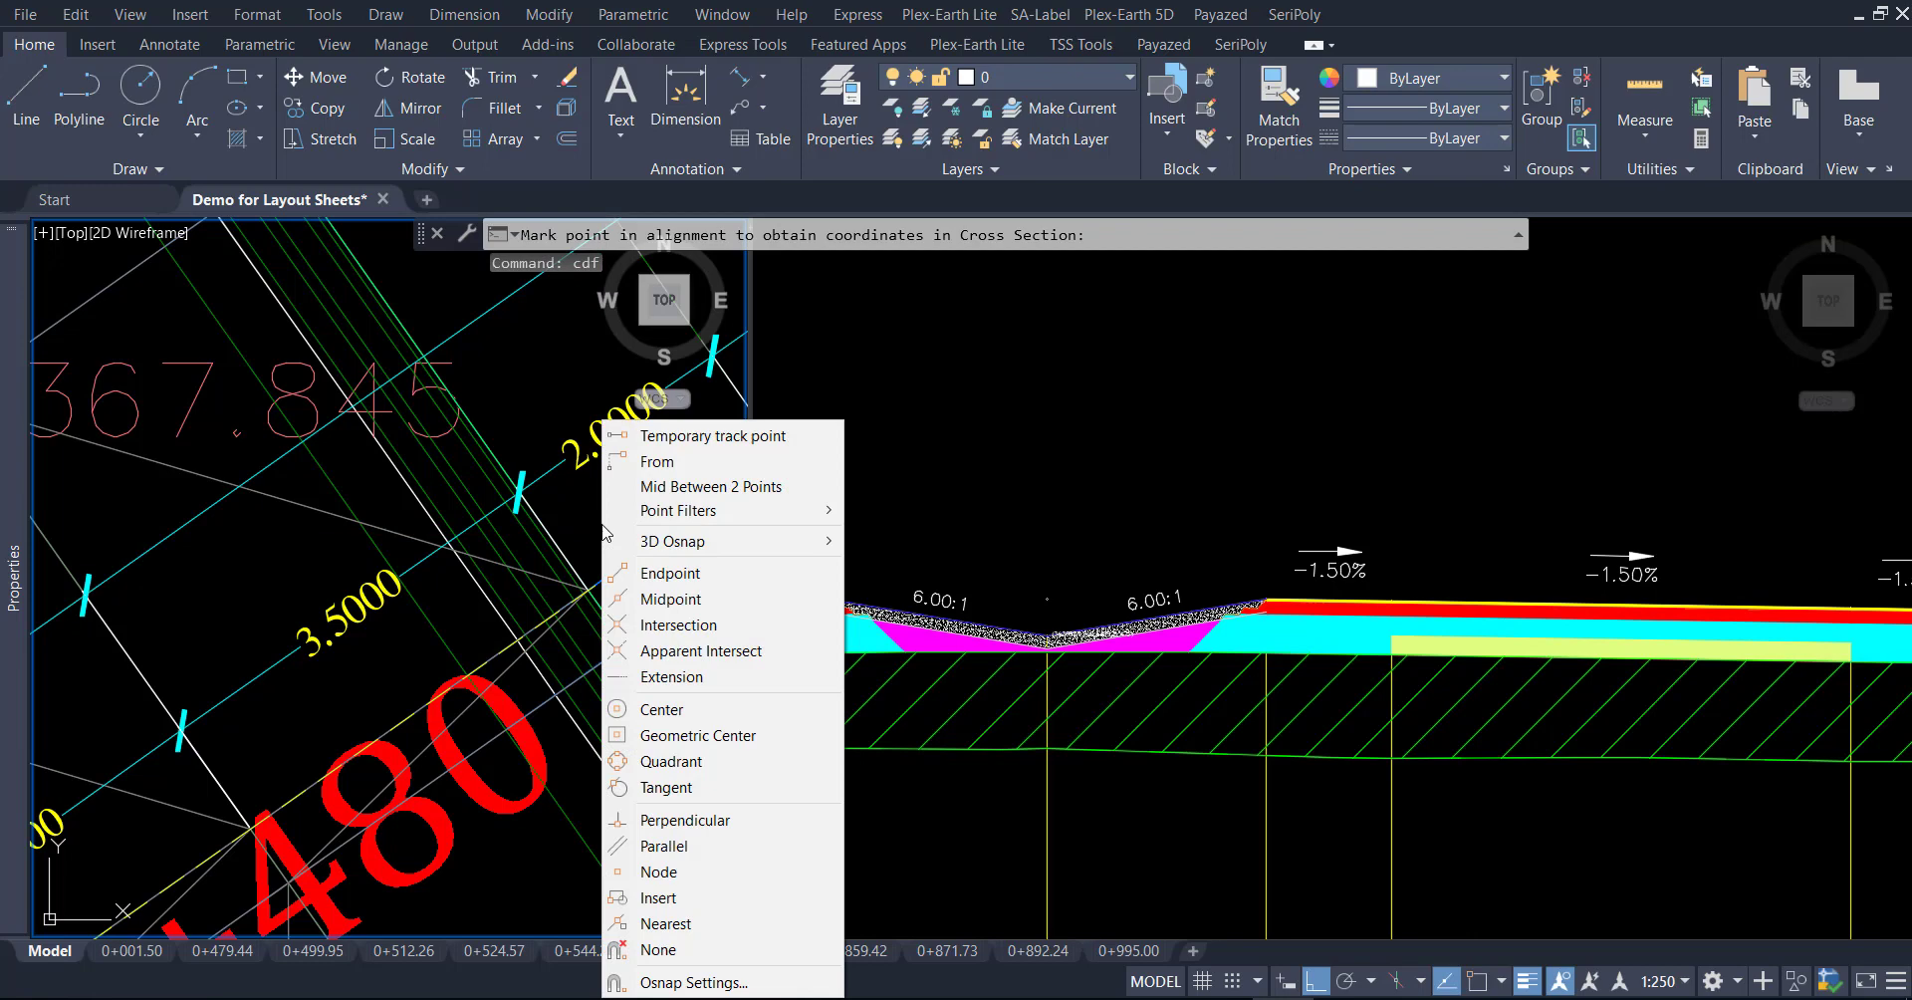
pyautogui.click(647, 575)
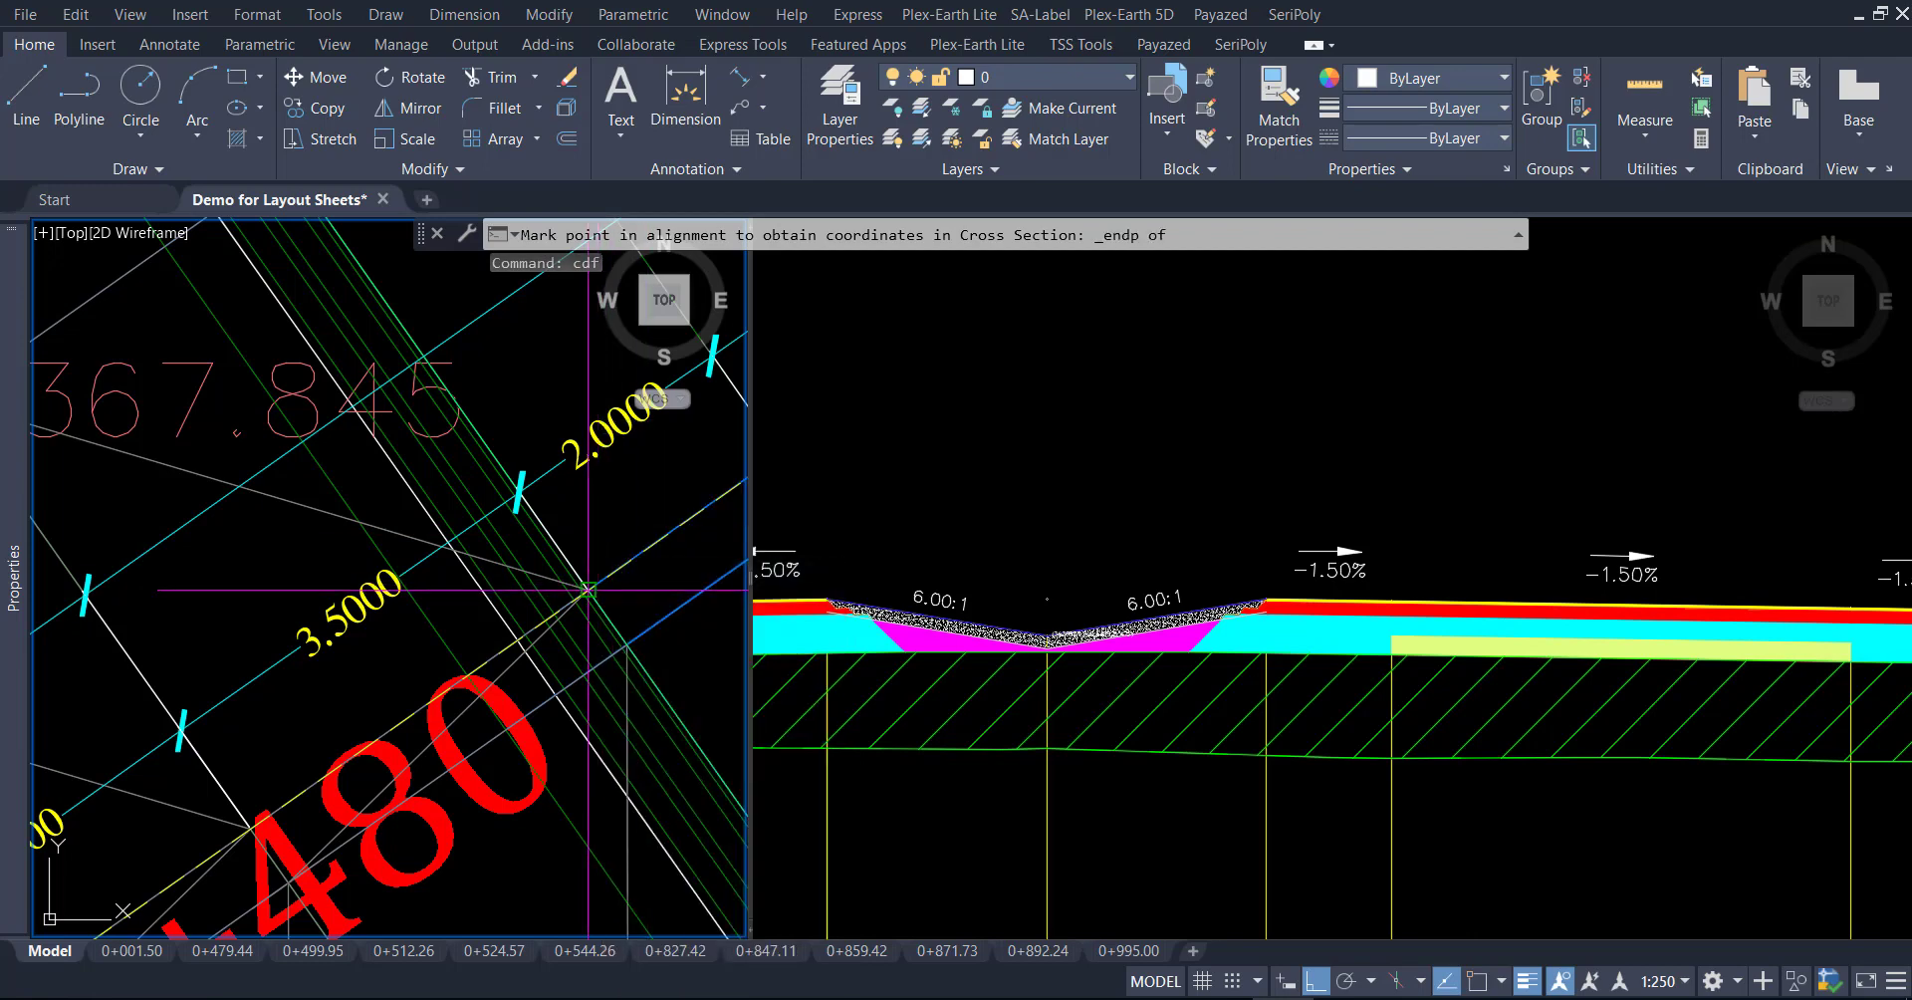
pyautogui.scroll(5, 586, 592)
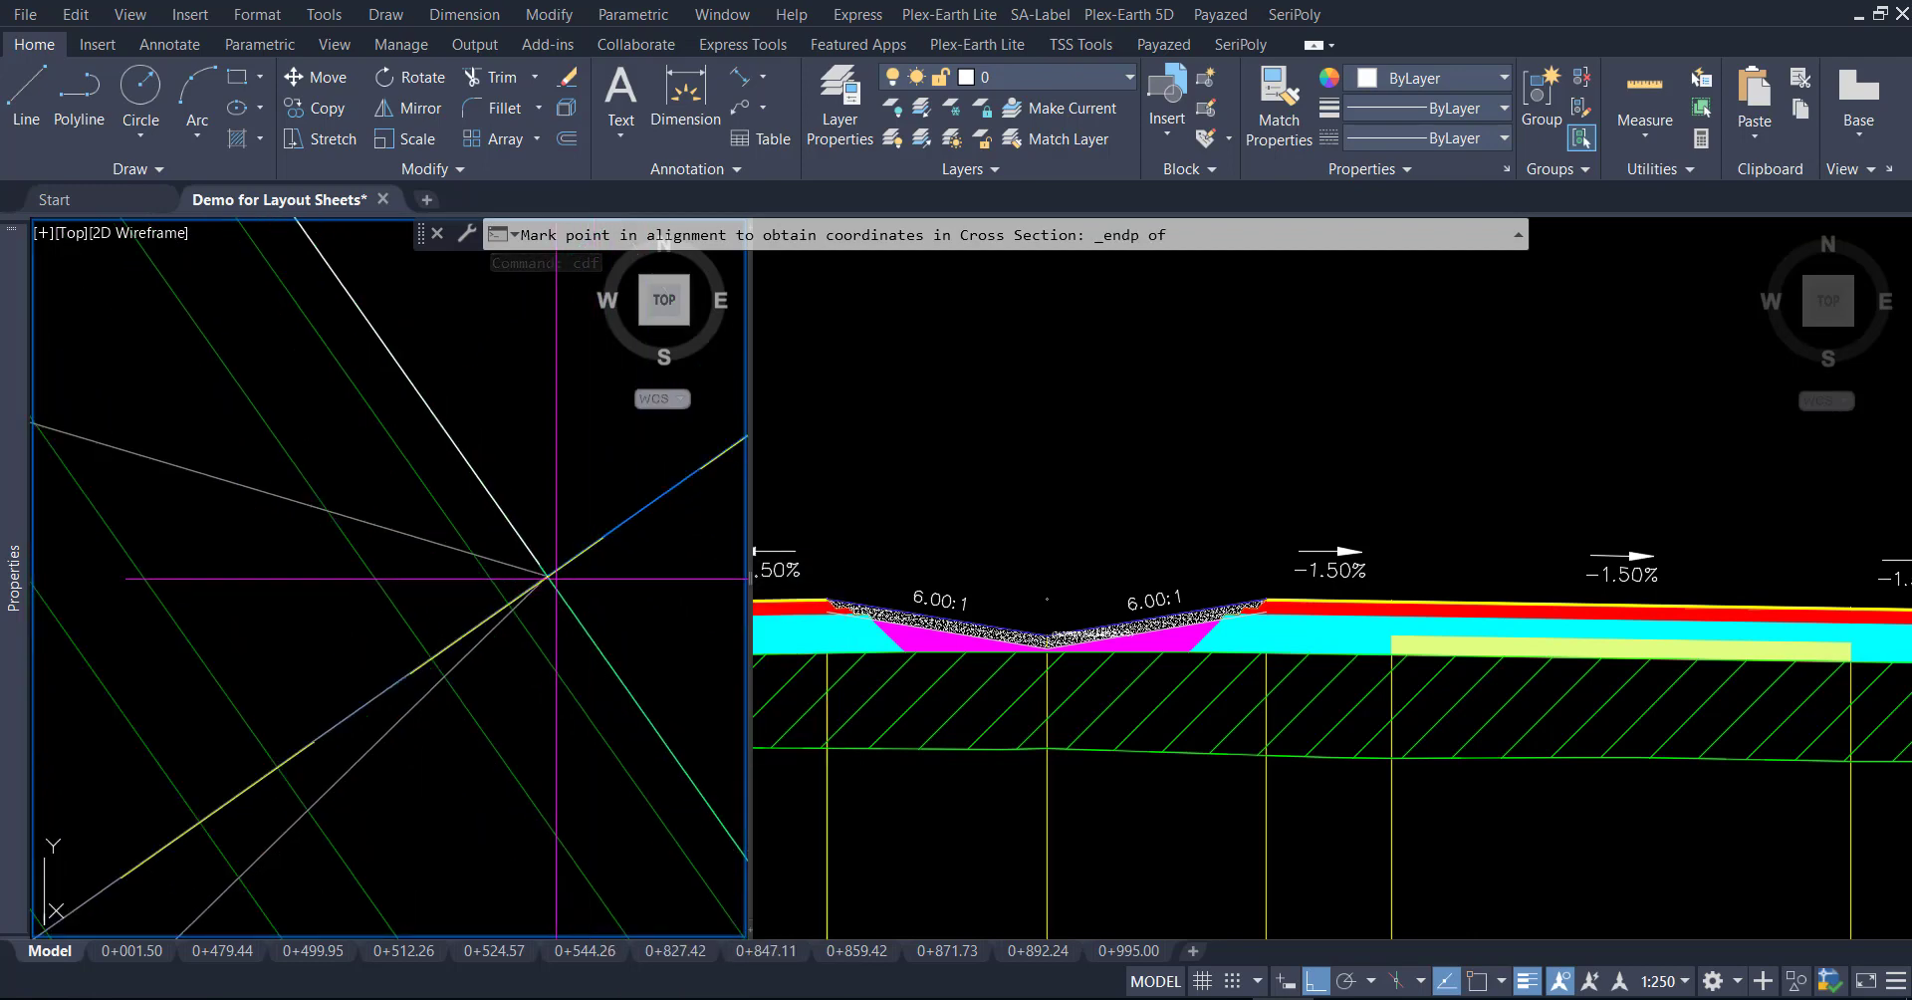
pyautogui.click(547, 575)
# In the cross-section, Endpoint-snap the pavement edge corner as the sub-ground level
pyautogui.click(882, 463)
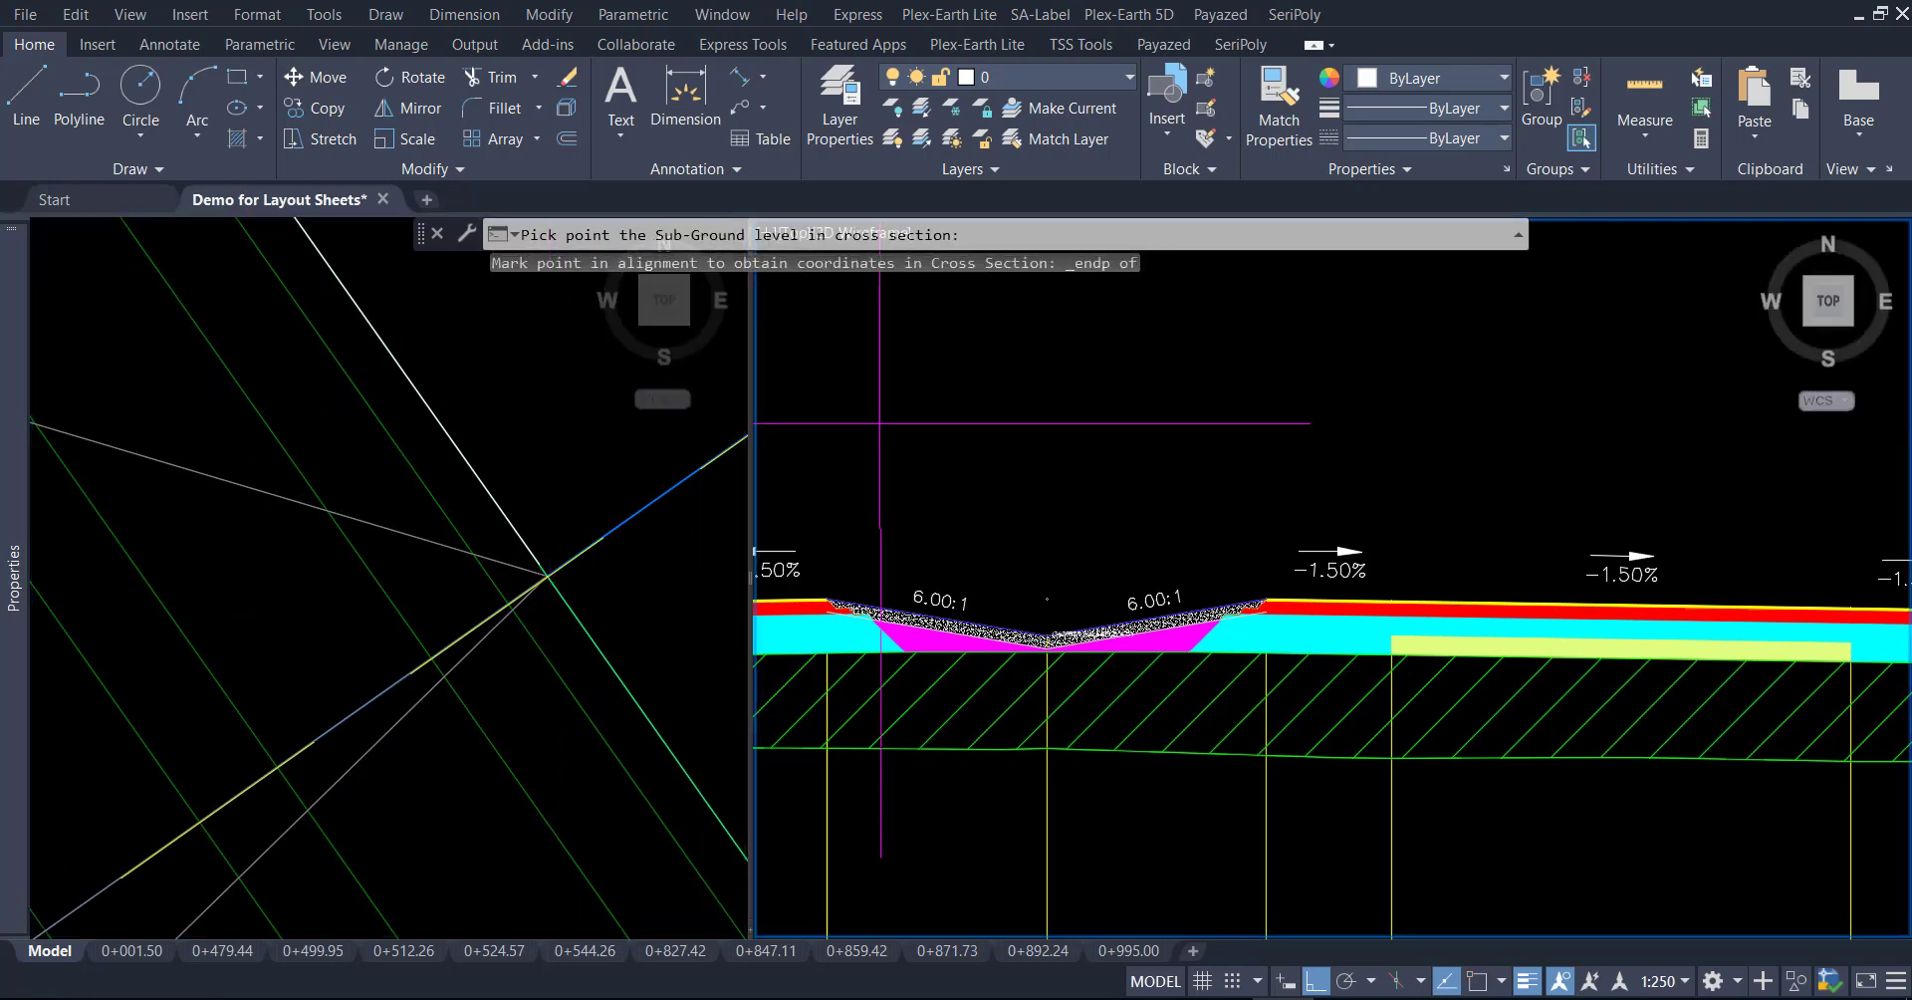
pyautogui.keyDown('shift'); pyautogui.rightClick(879, 406); pyautogui.keyUp('shift')
pyautogui.click(947, 558)
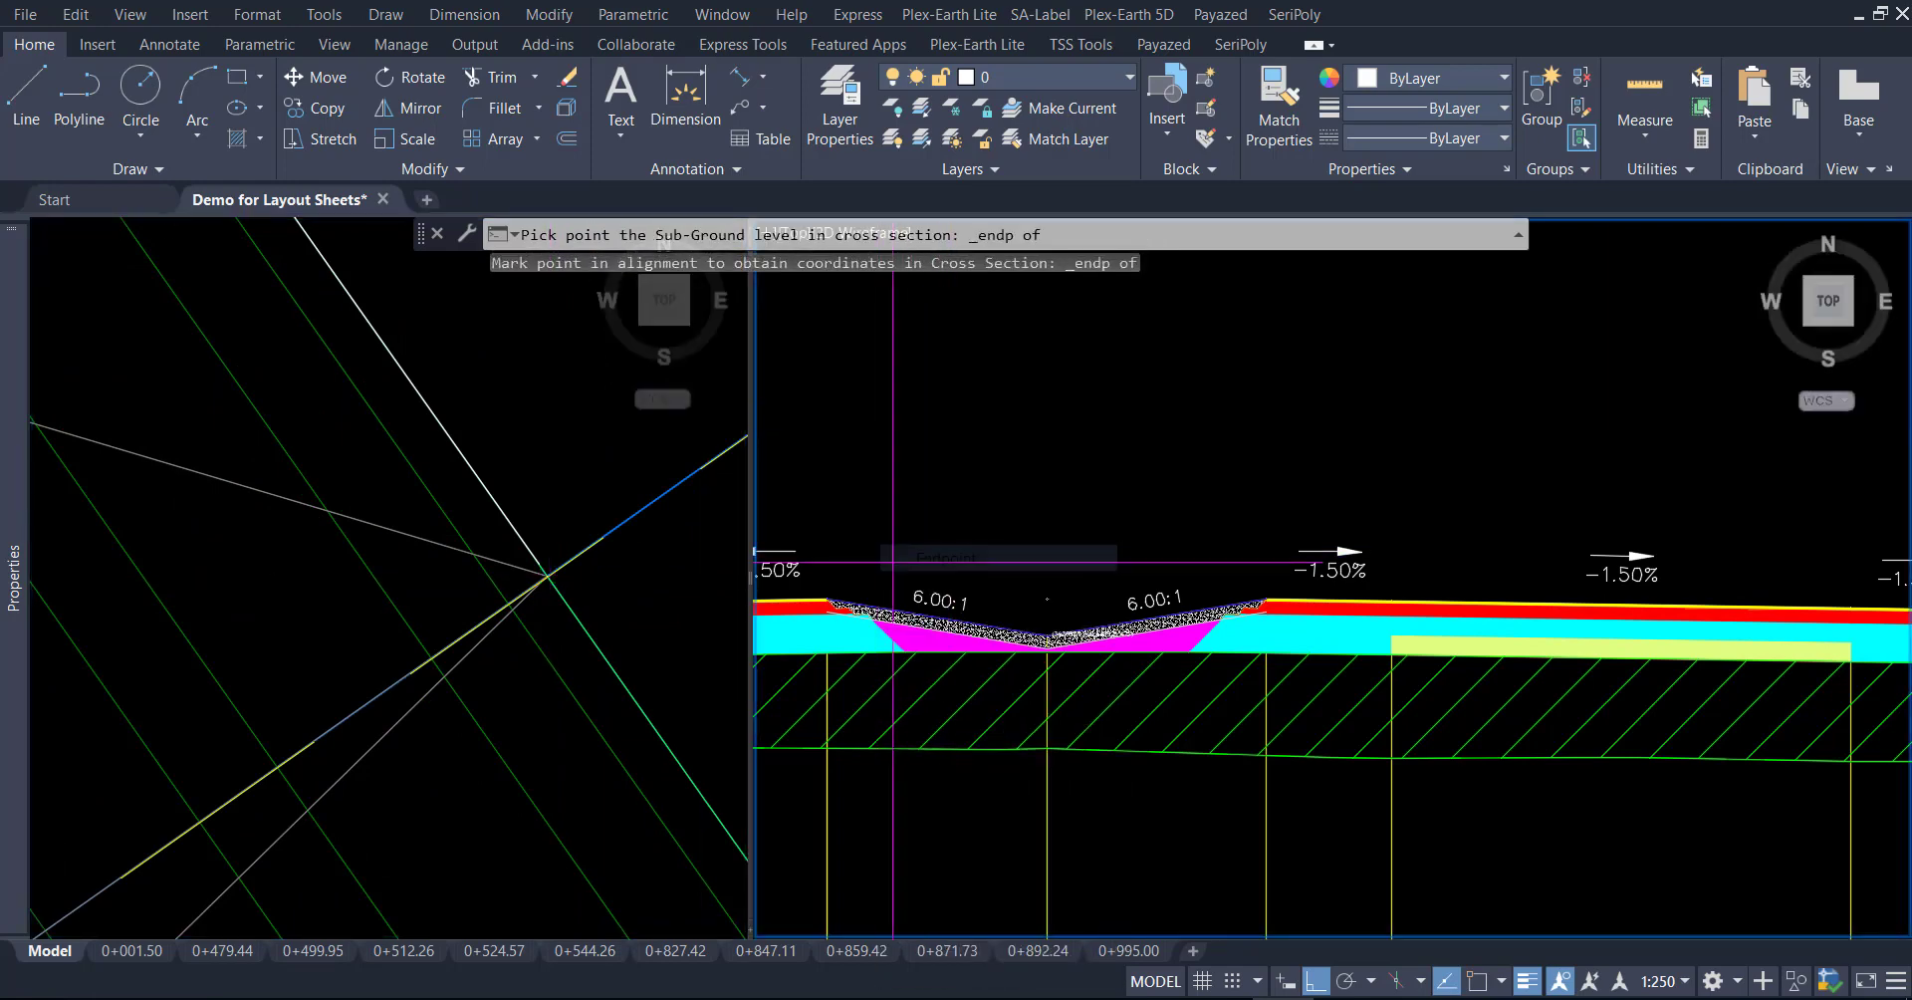
pyautogui.scroll(3, 831, 592)
pyautogui.scroll(3, 832, 592)
pyautogui.scroll(-3, 832, 592)
pyautogui.scroll(3, 787, 638)
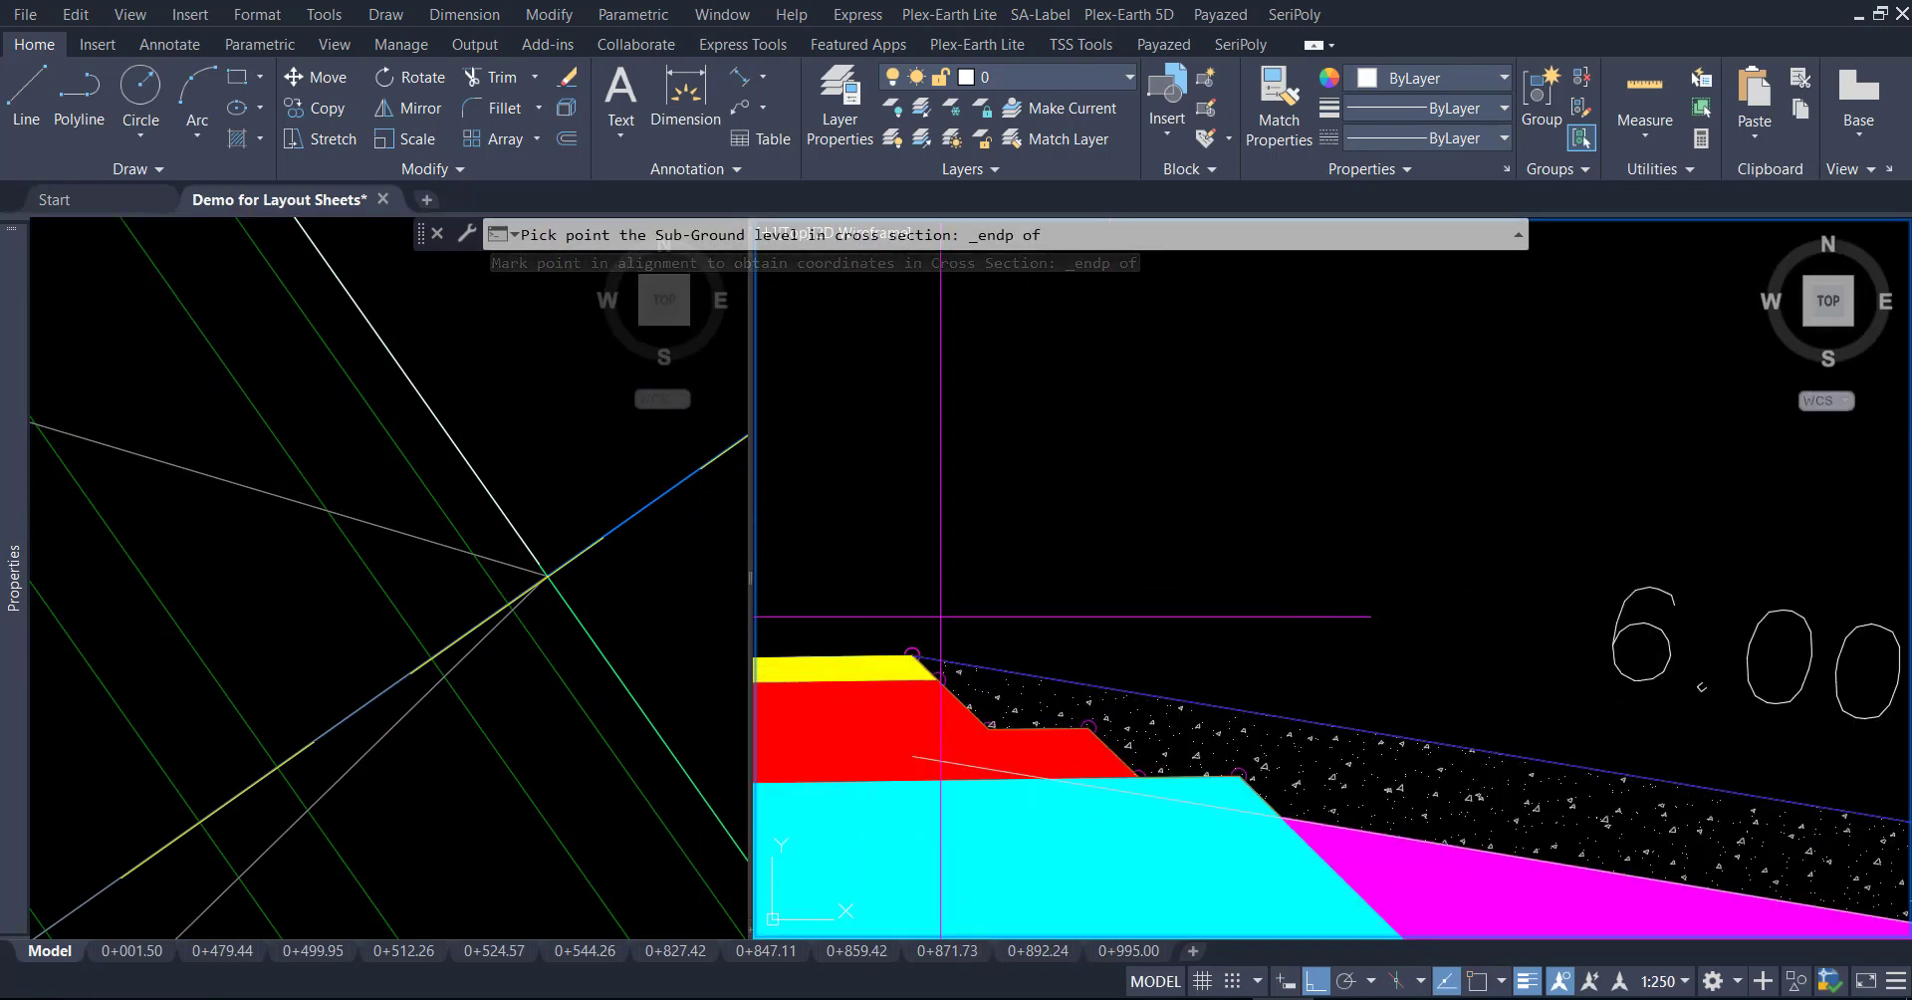
pyautogui.click(912, 655)
pyautogui.scroll(-4, 896, 552)
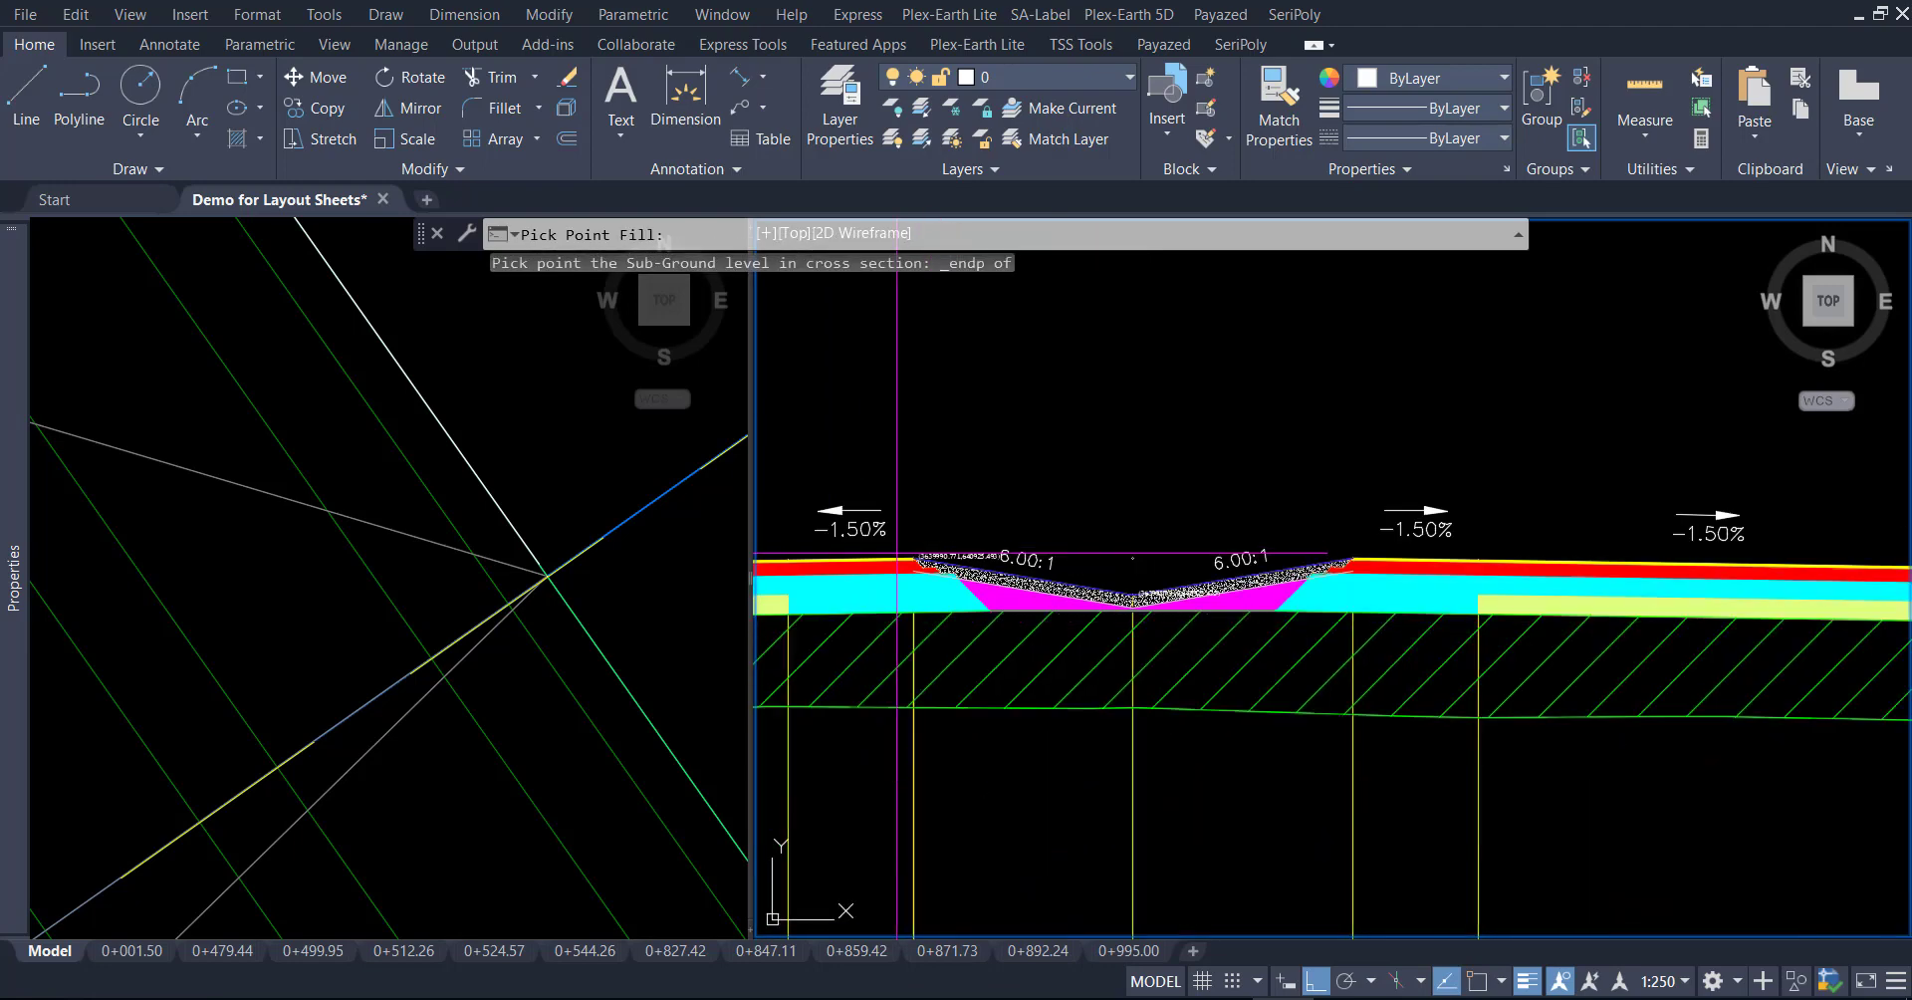
# Cancel the running fill routine from the plan viewport and restart CDF
pyautogui.click(625, 603)
pyautogui.press('Escape')
pyautogui.scroll(-2, 607, 568)
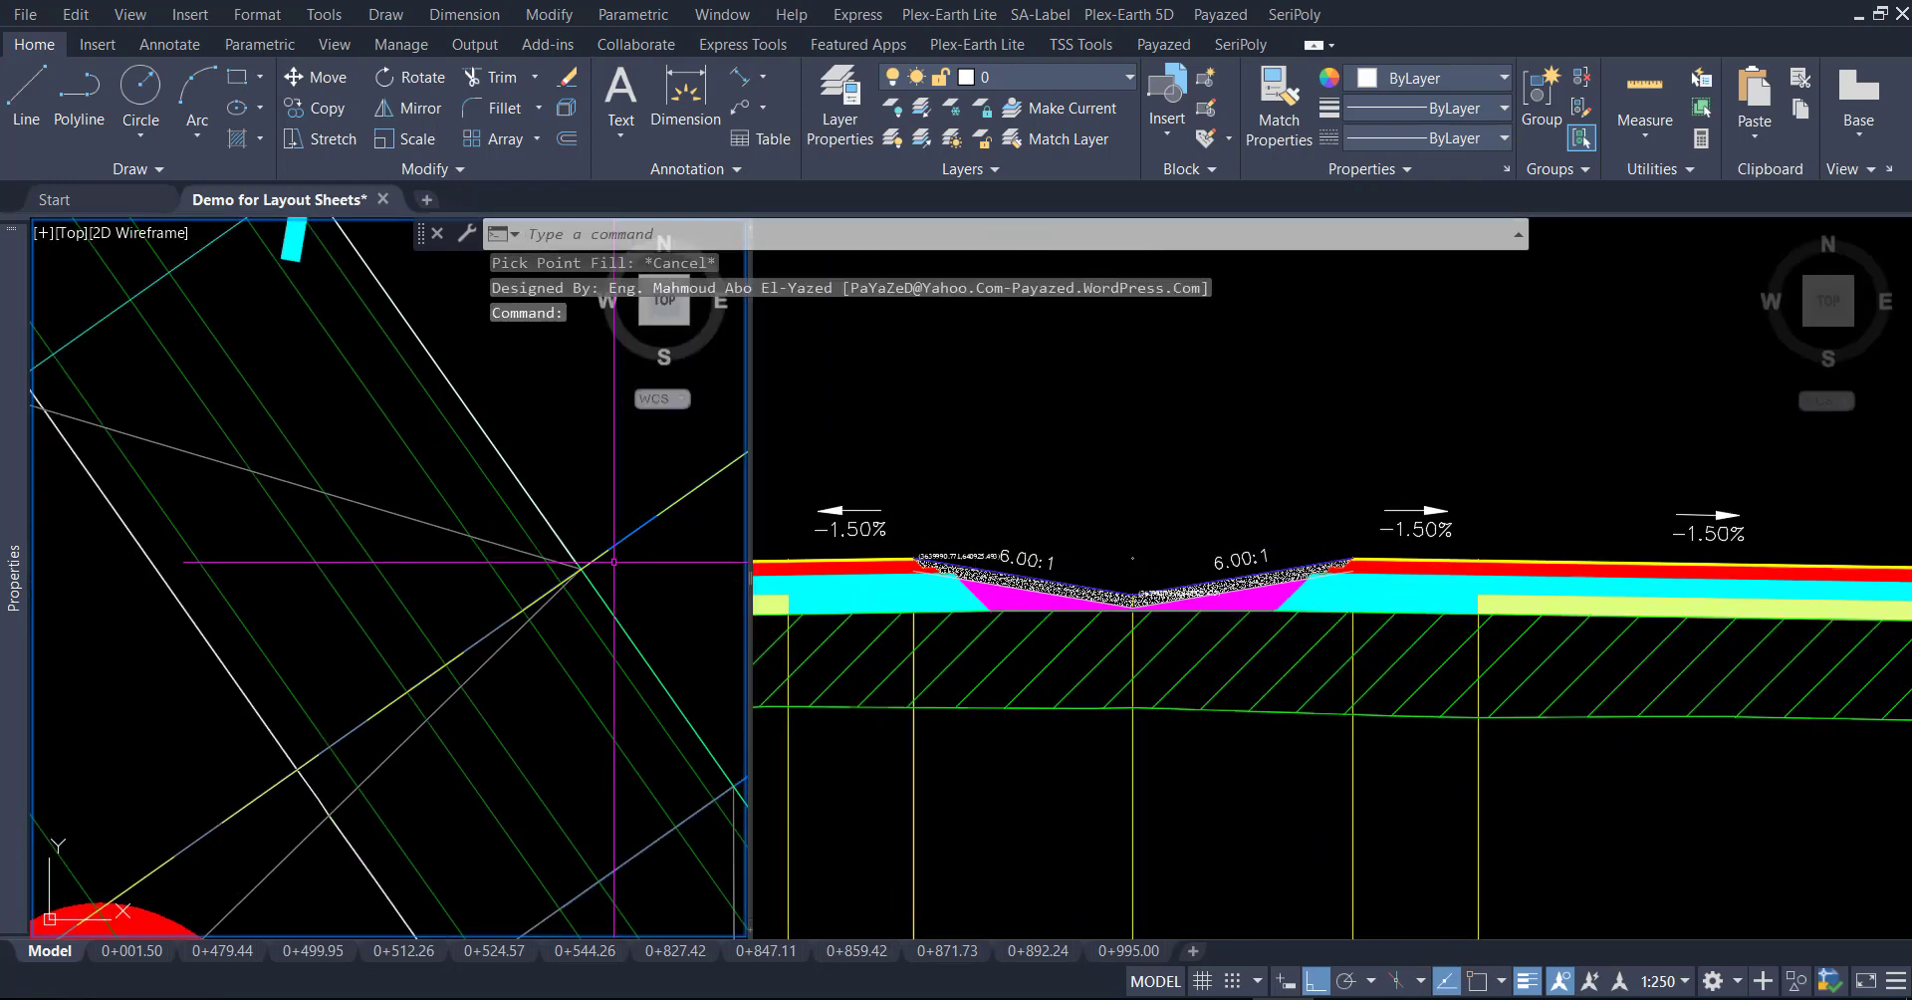
pyautogui.write('cdf')
pyautogui.press('Return')
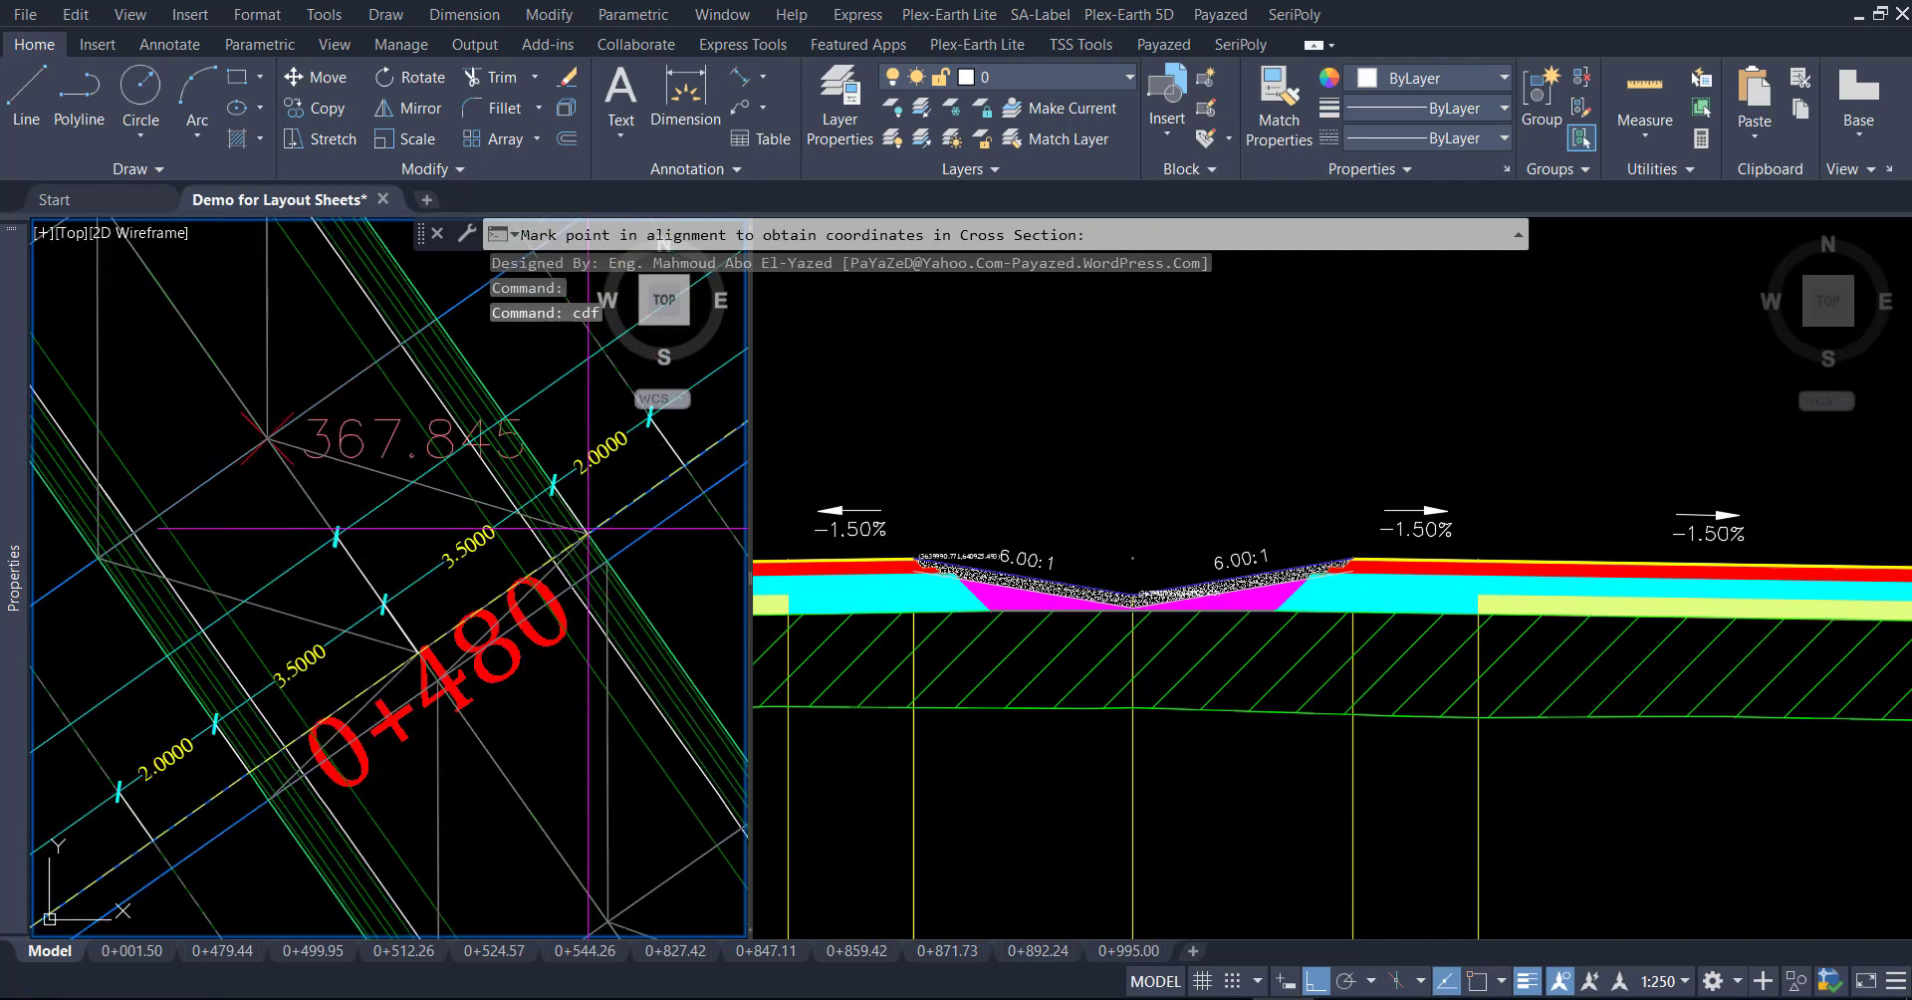
pyautogui.scroll(2, 200, 784)
pyautogui.scroll(2, 271, 786)
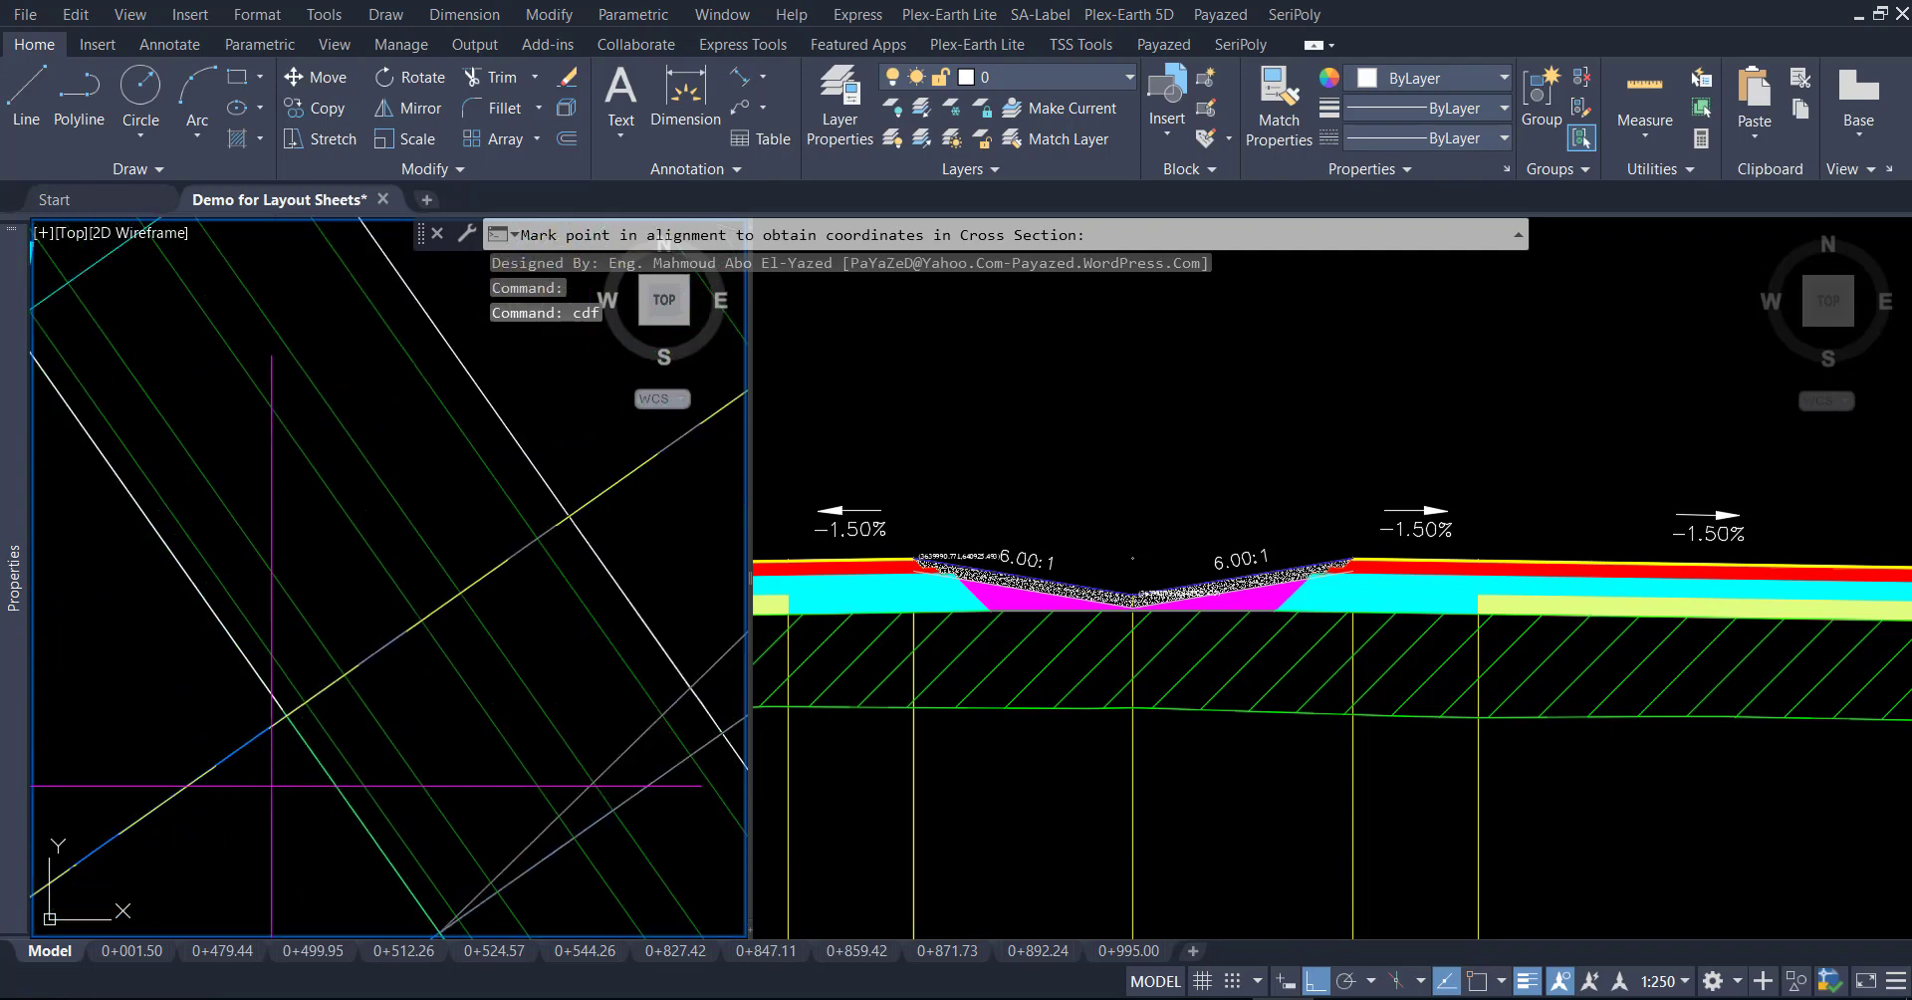
pyautogui.click(270, 773)
pyautogui.keyDown('shift'); pyautogui.rightClick(274, 788); pyautogui.keyUp('shift')
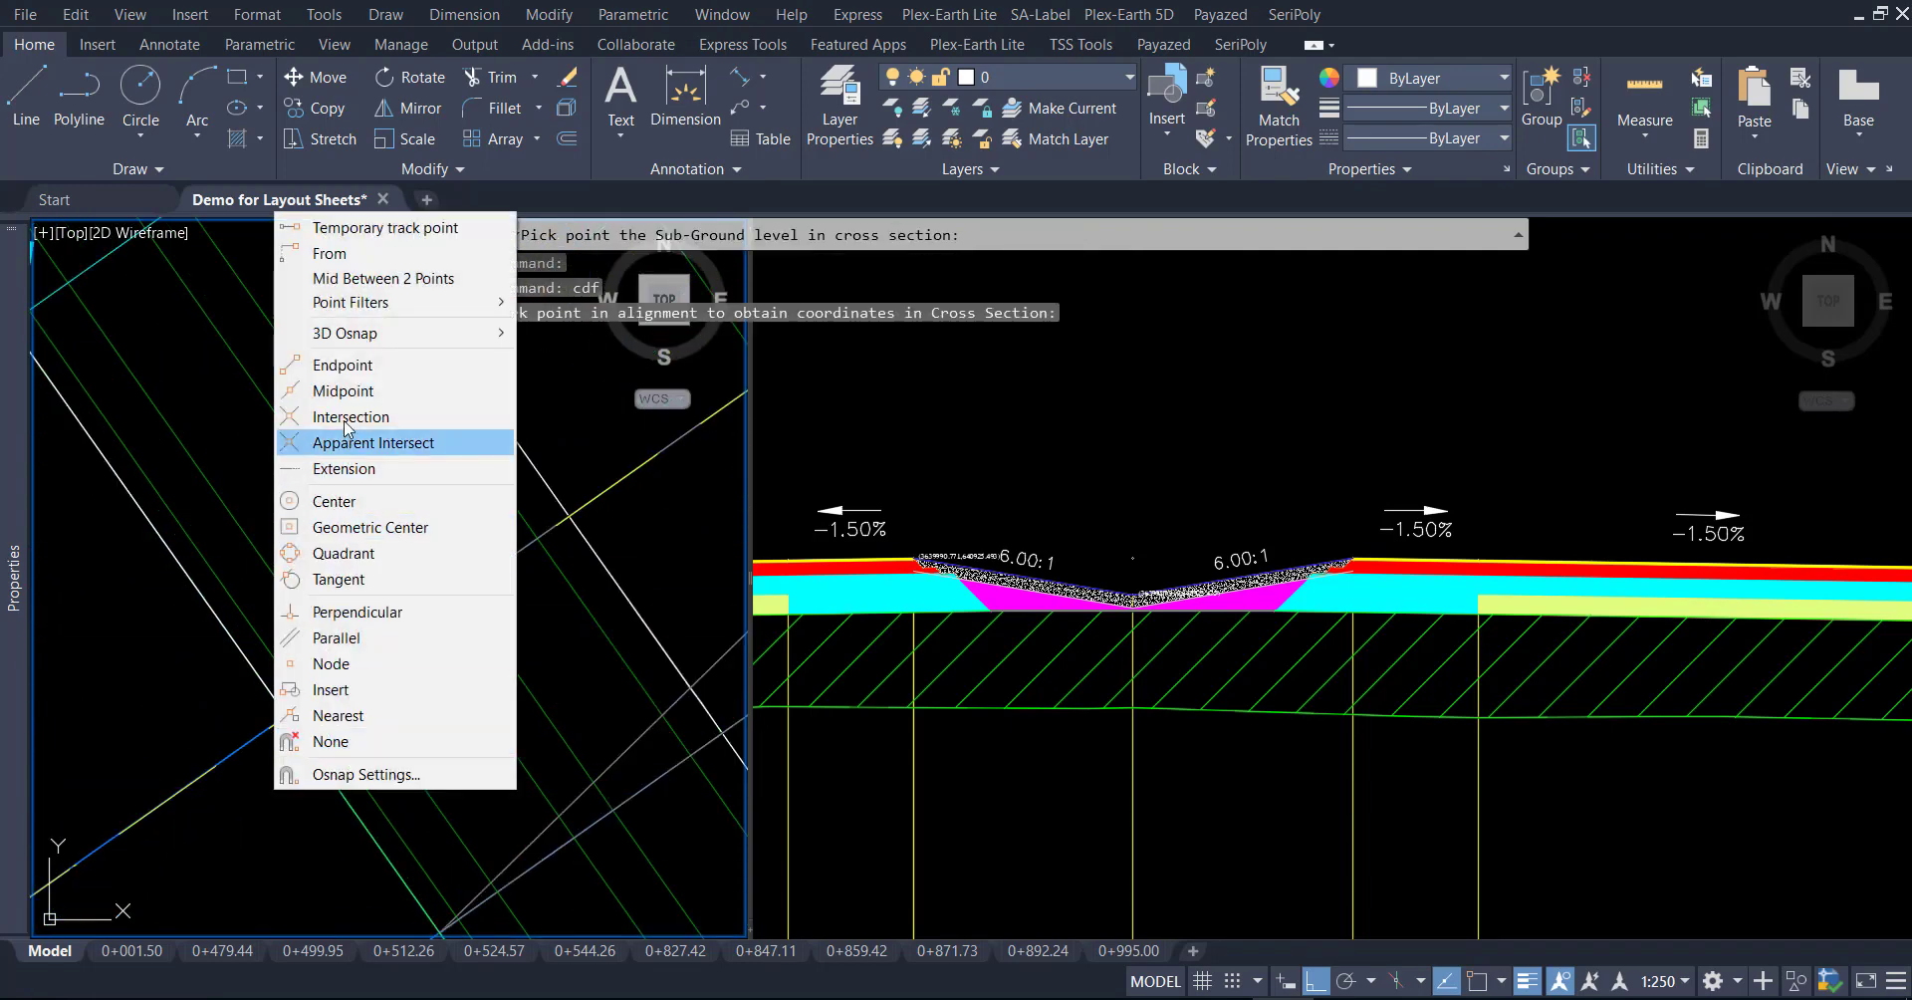
pyautogui.click(342, 364)
pyautogui.click(343, 364)
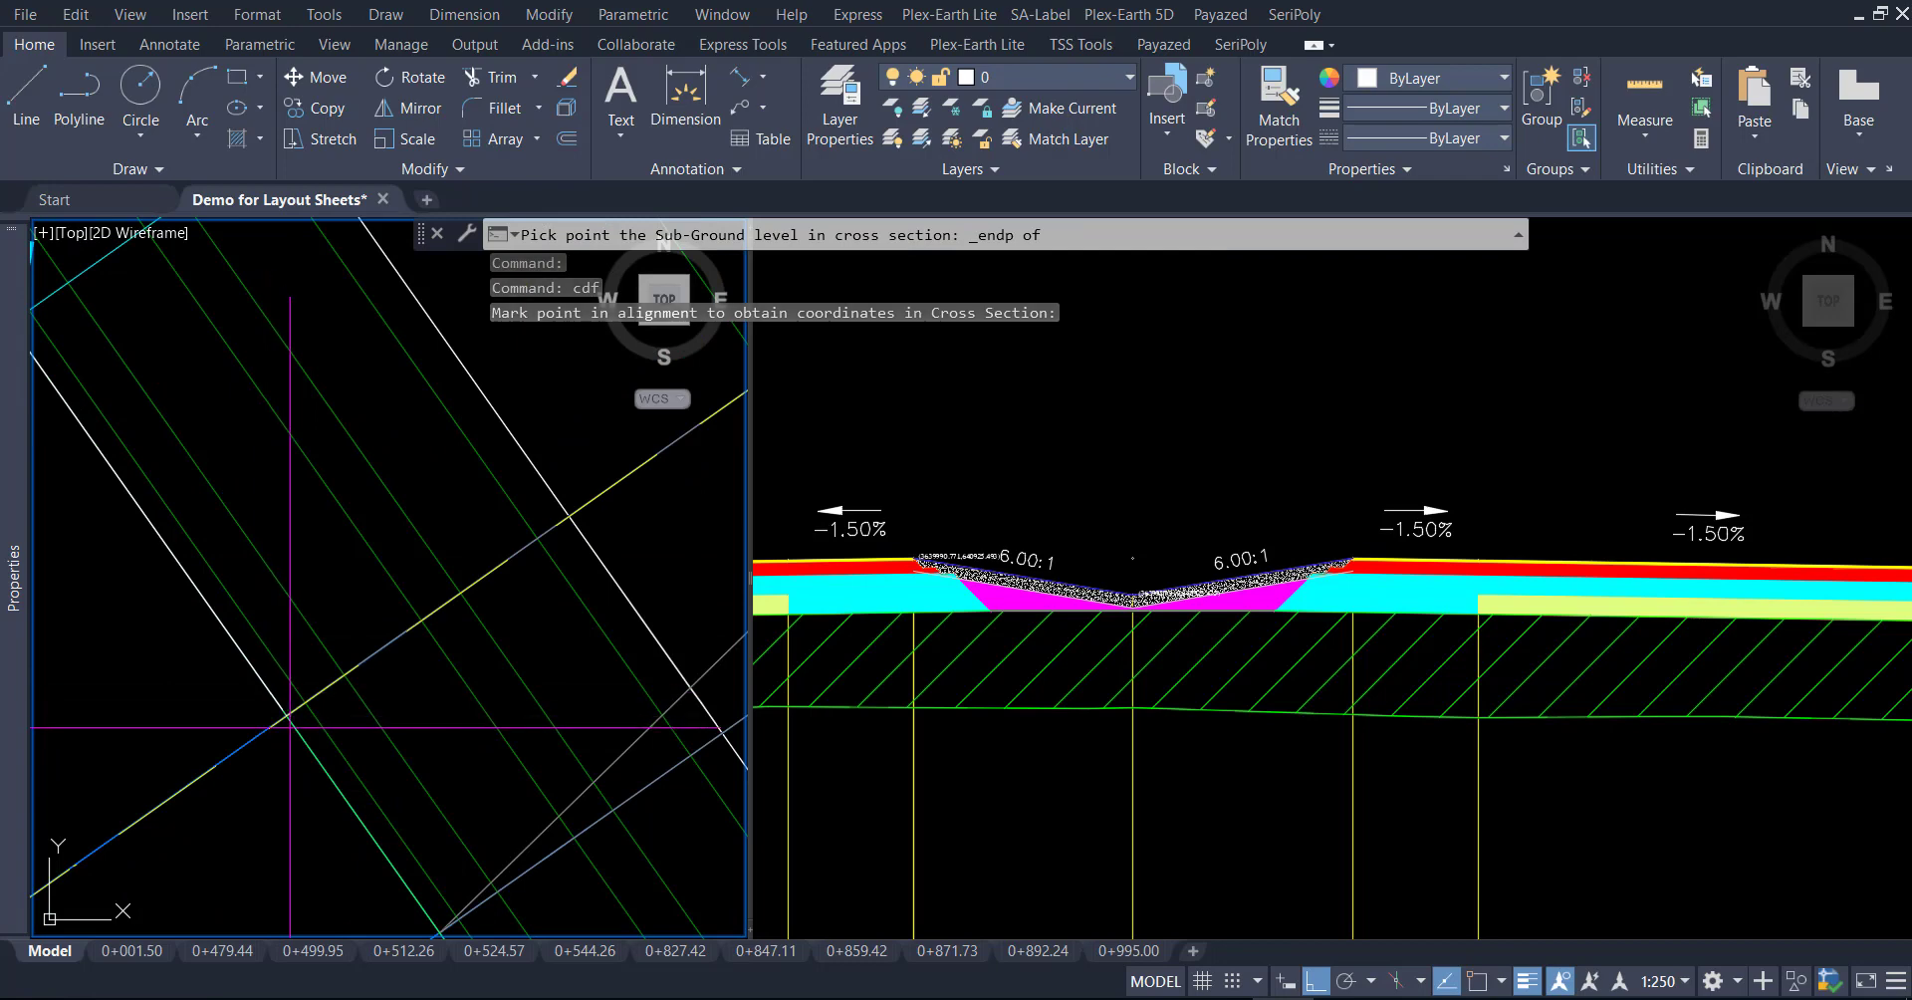
pyautogui.scroll(2, 293, 745)
pyautogui.click(265, 626)
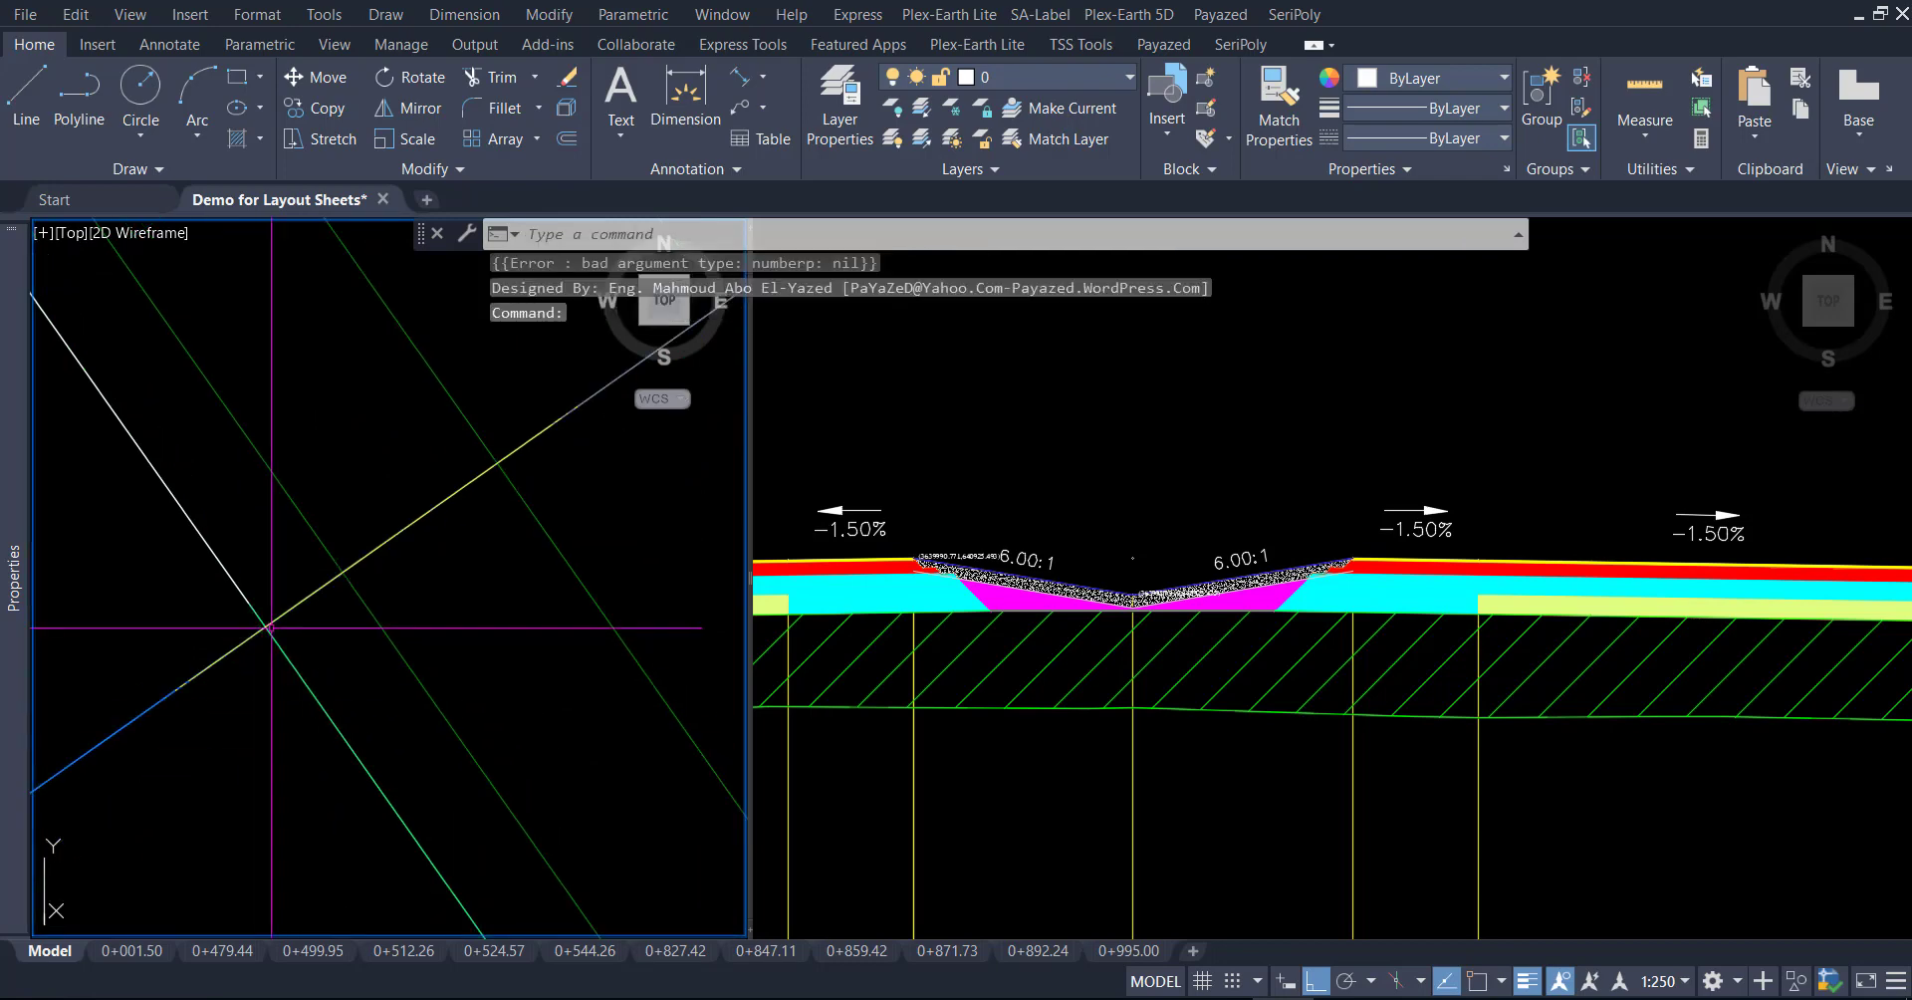
pyautogui.click(1310, 498)
pyautogui.keyDown('shift'); pyautogui.rightClick(1239, 357); pyautogui.keyUp('shift')
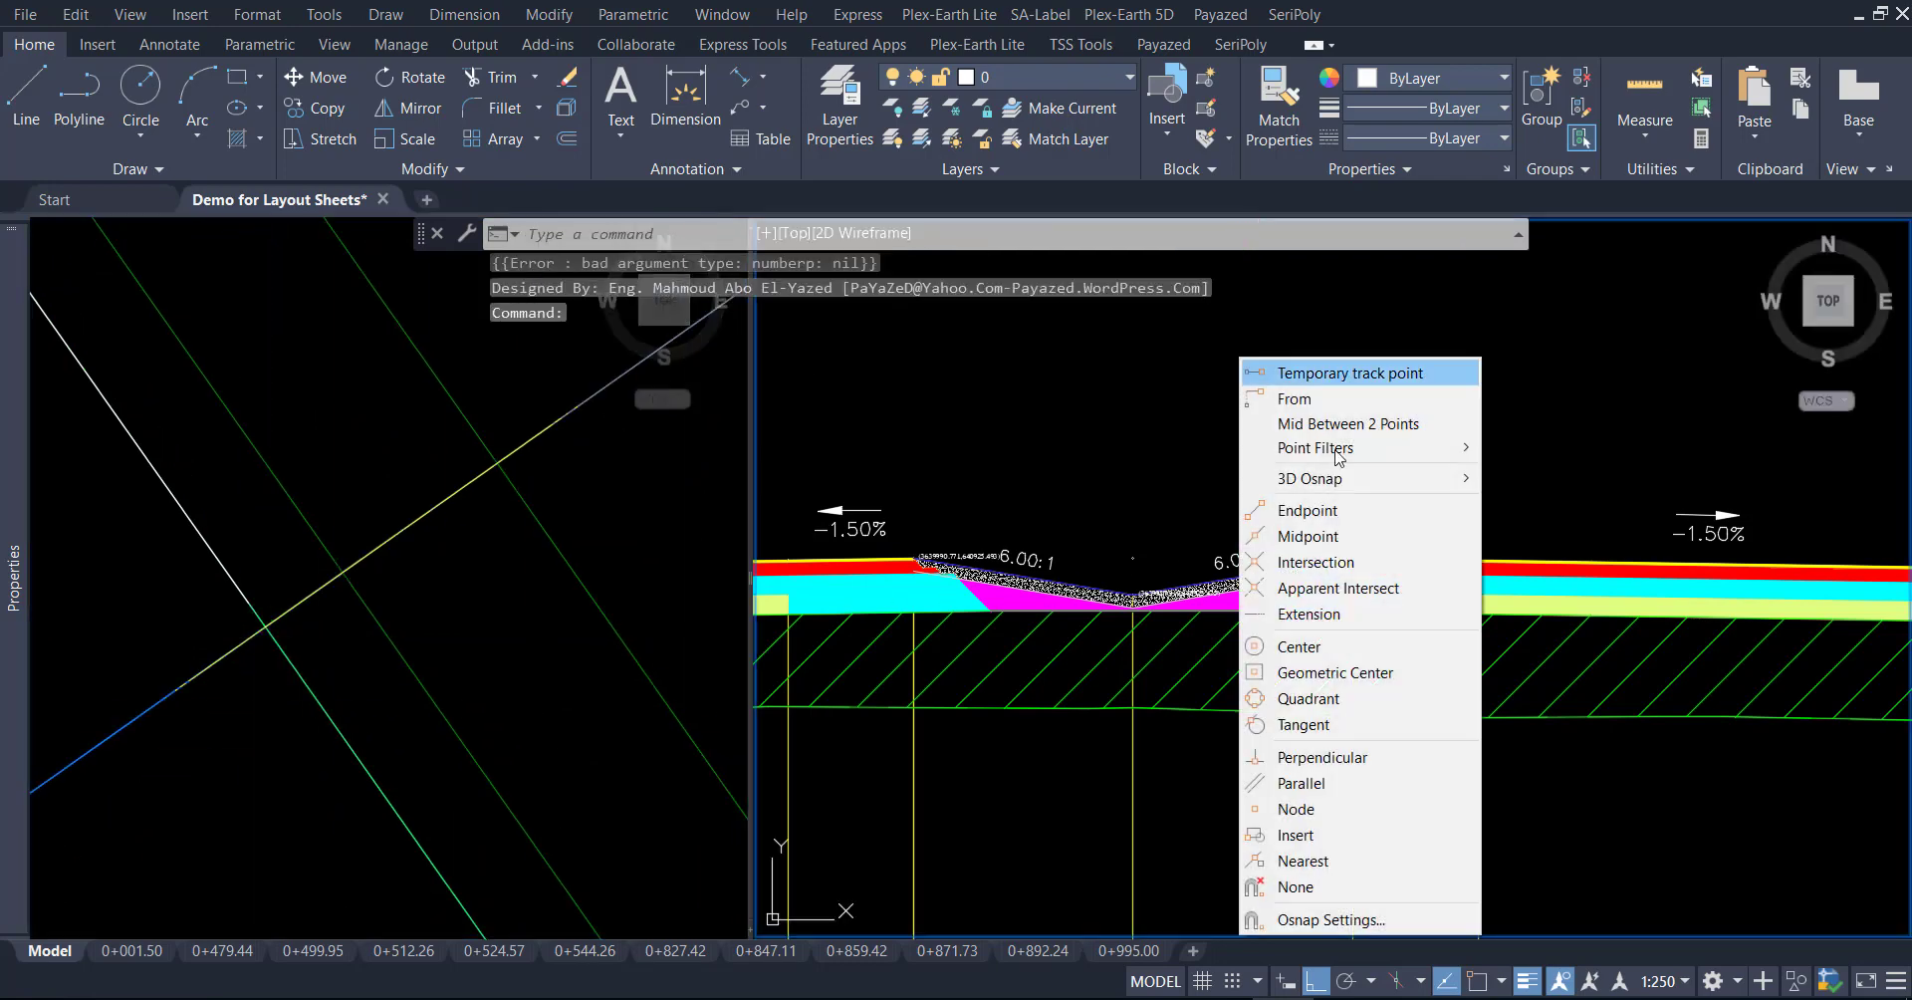
pyautogui.click(1354, 515)
pyautogui.scroll(5, 1229, 491)
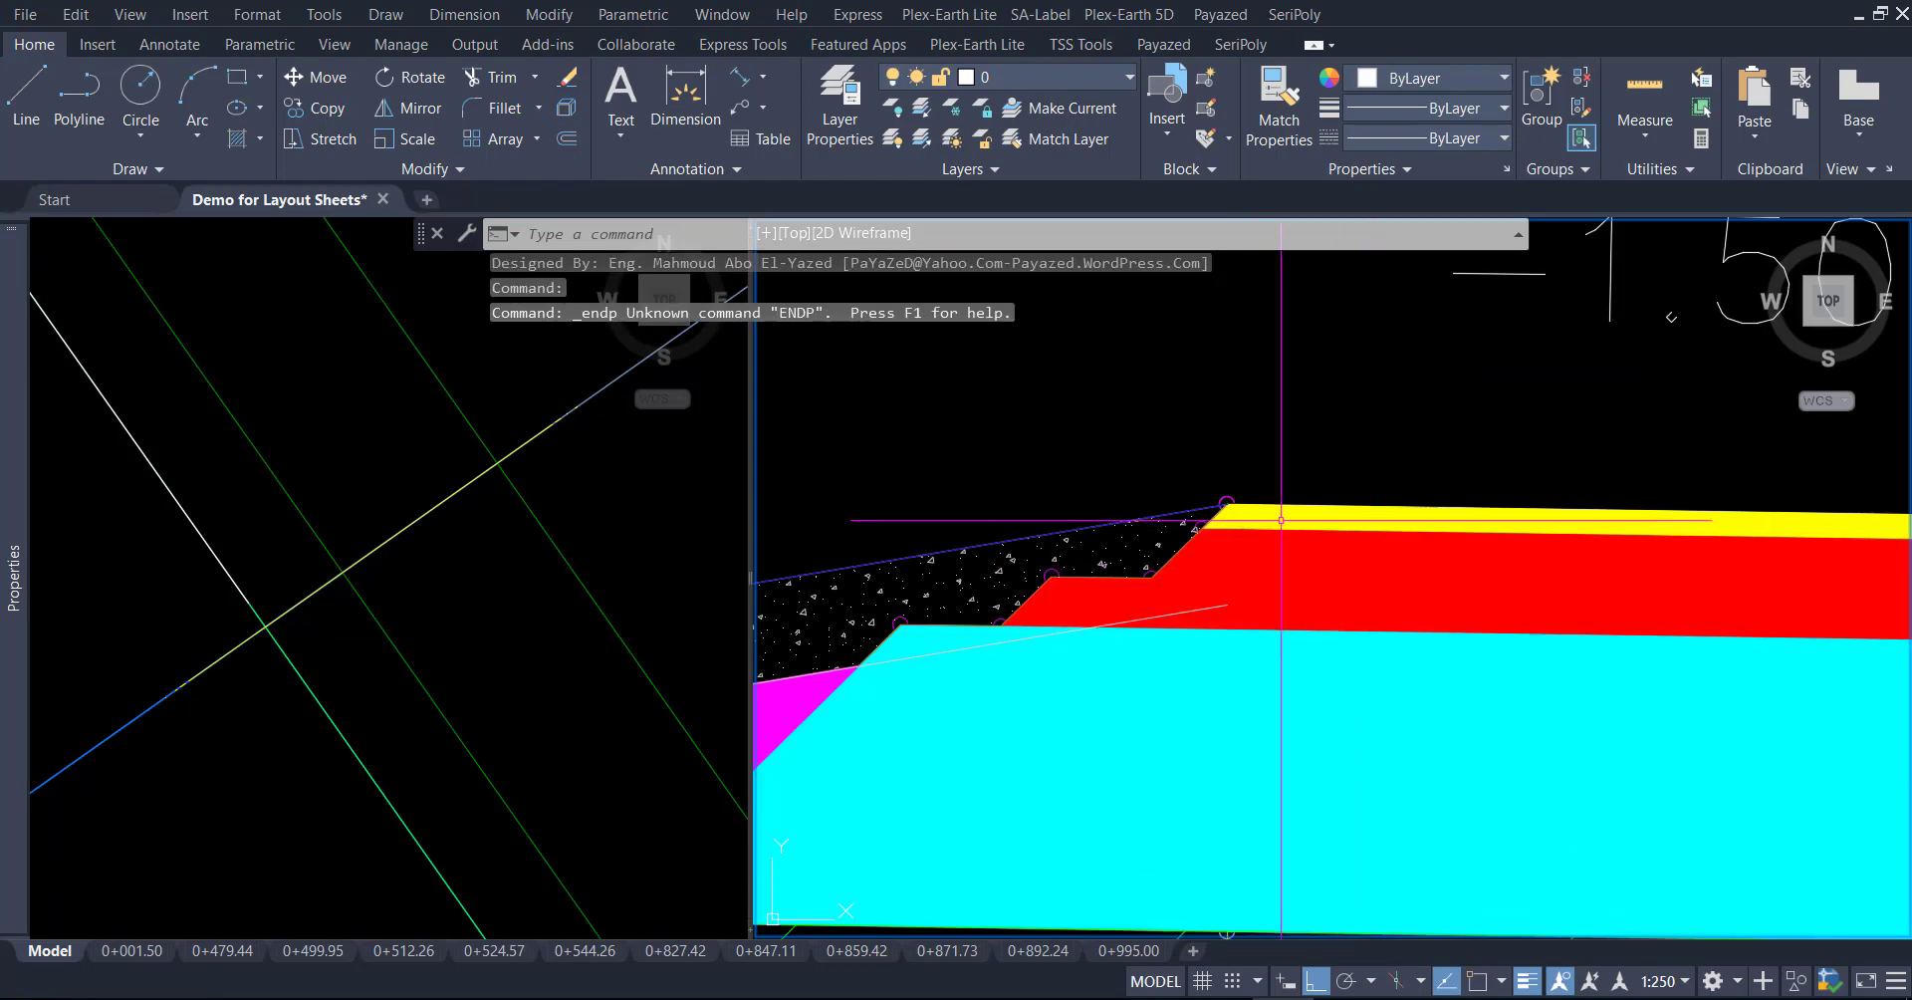
pyautogui.keyDown('shift'); pyautogui.rightClick(1229, 491); pyautogui.keyUp('shift')
pyautogui.click(1324, 506)
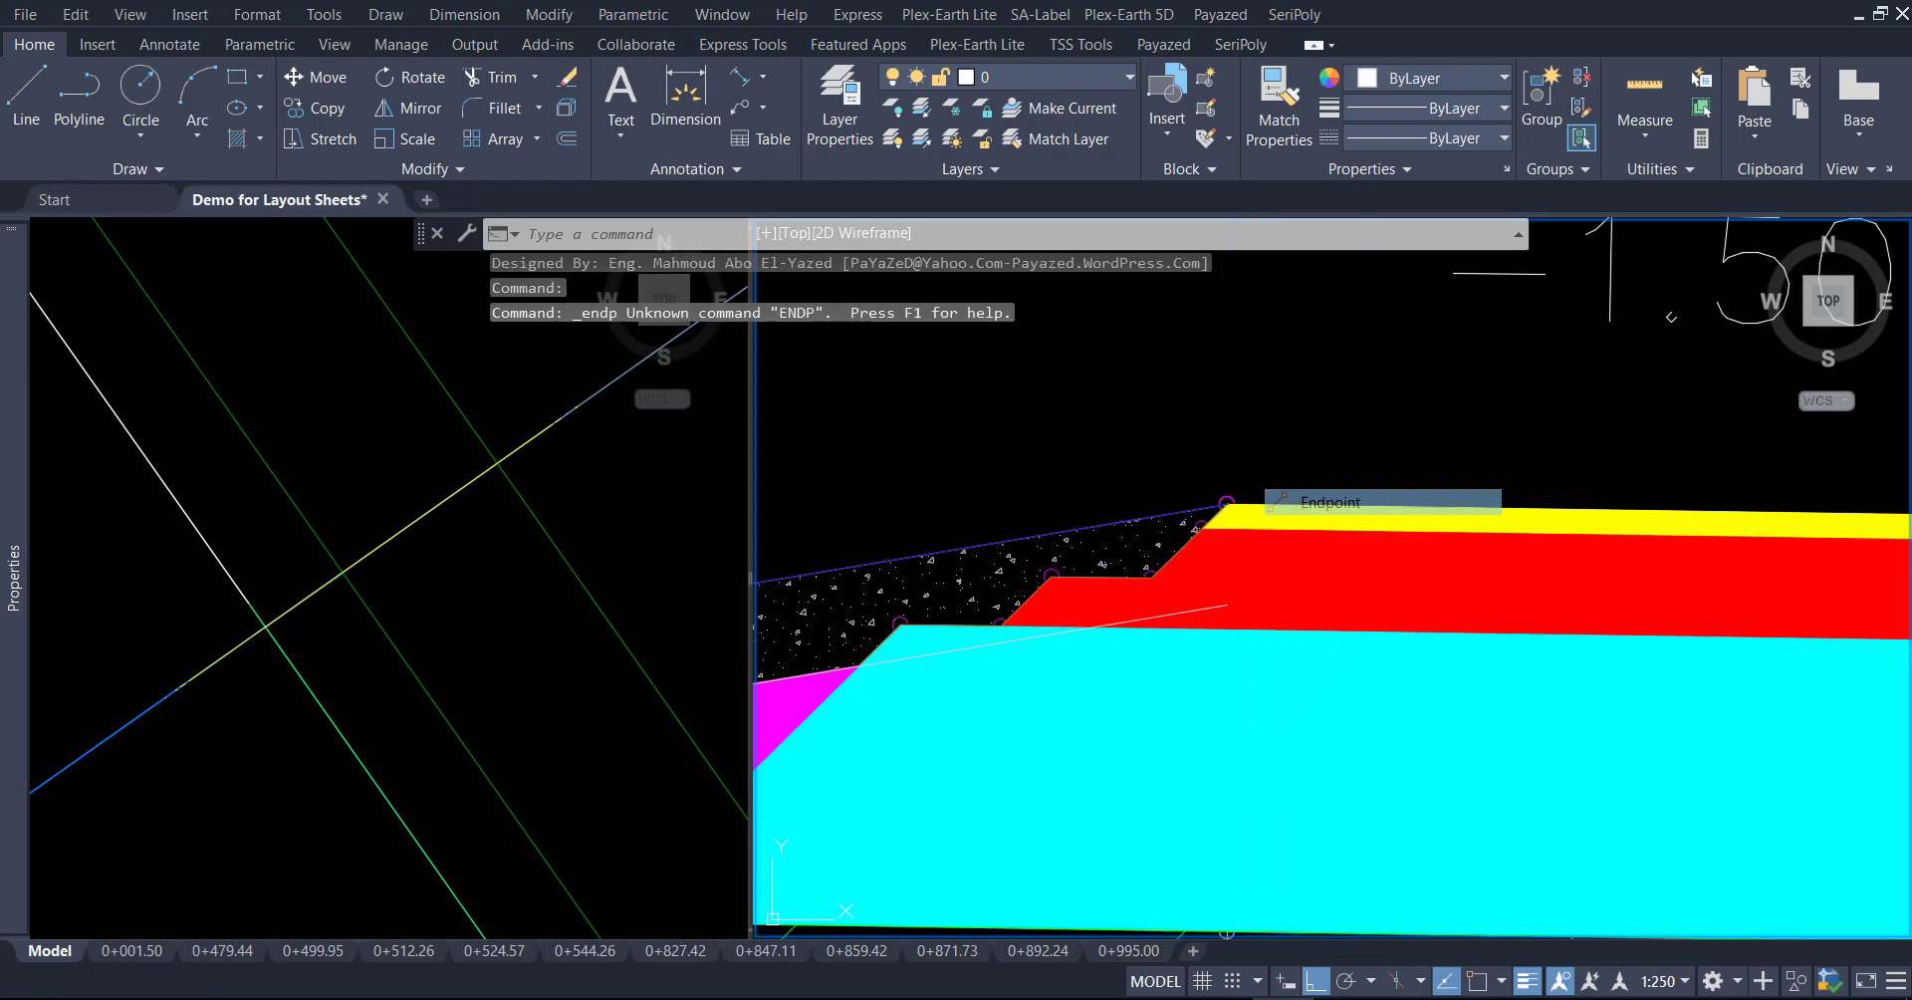
pyautogui.press('Escape')
pyautogui.press('Escape')
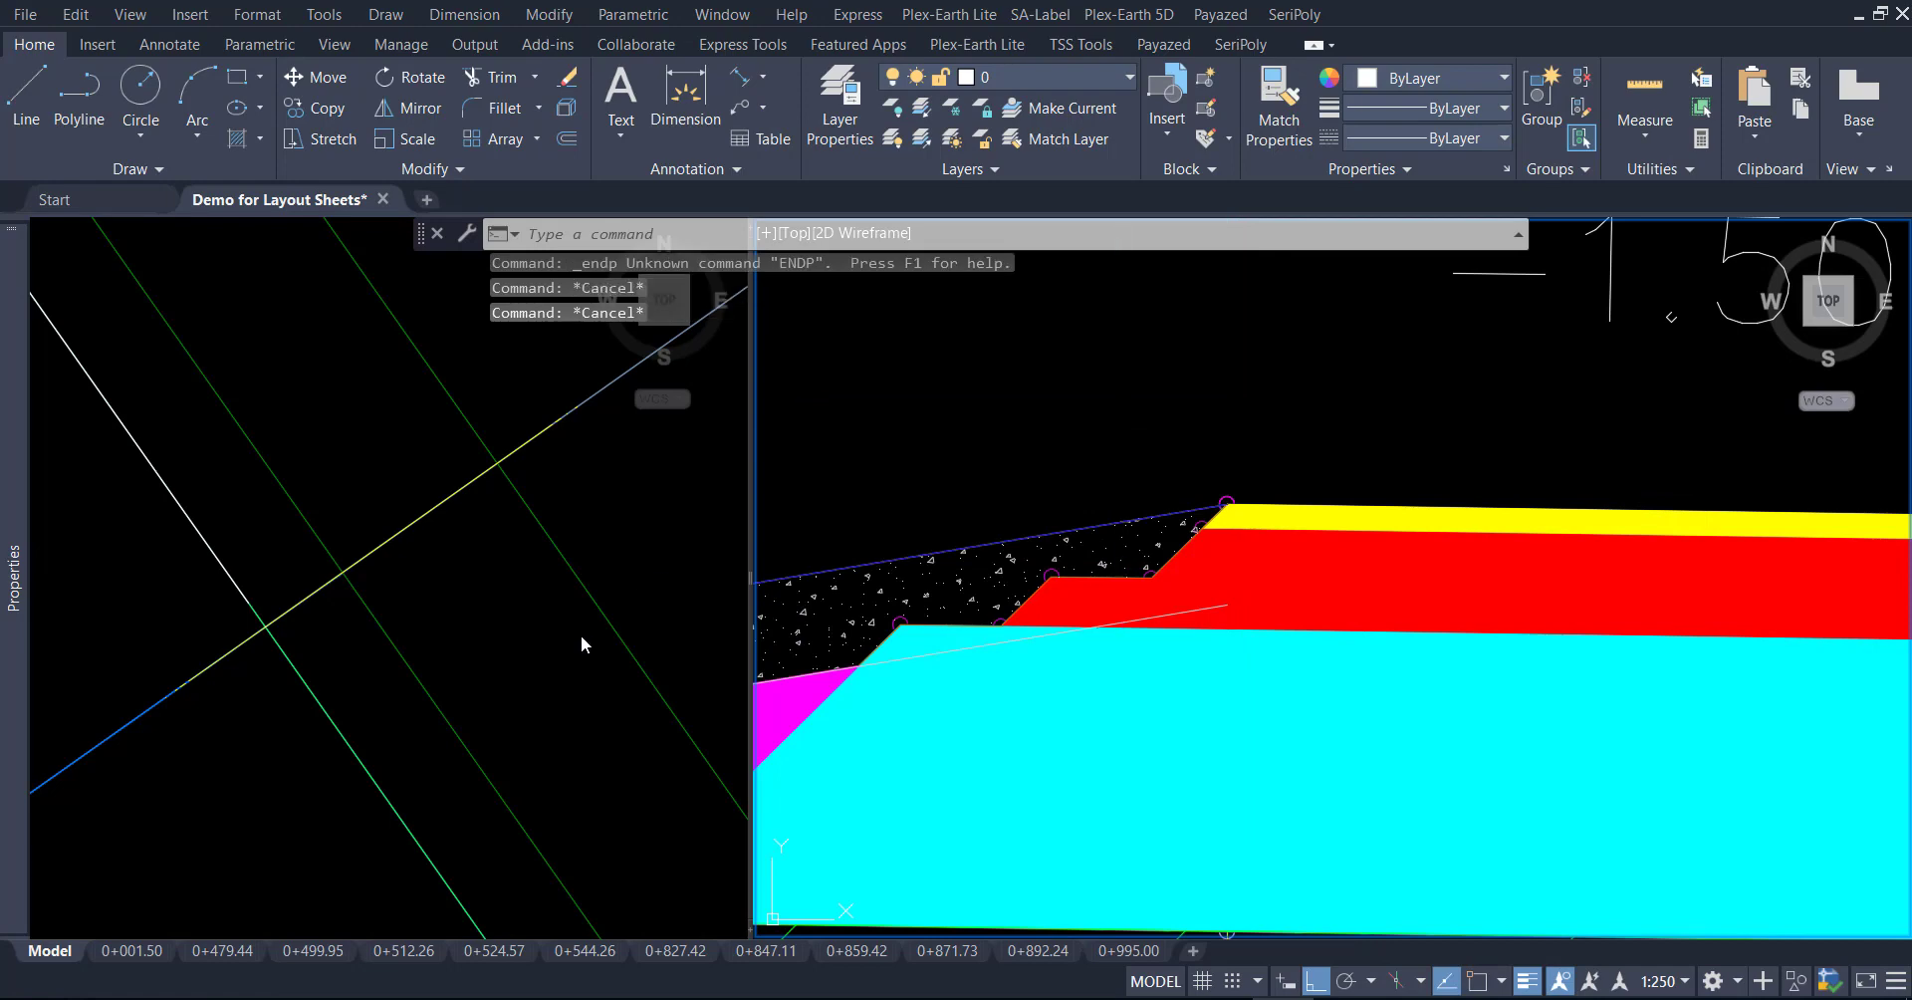
# Run CDF again and Endpoint-snap the alignment point at the line intersection in plan
pyautogui.write('cdf')
pyautogui.press('Return')
pyautogui.click(475, 602)
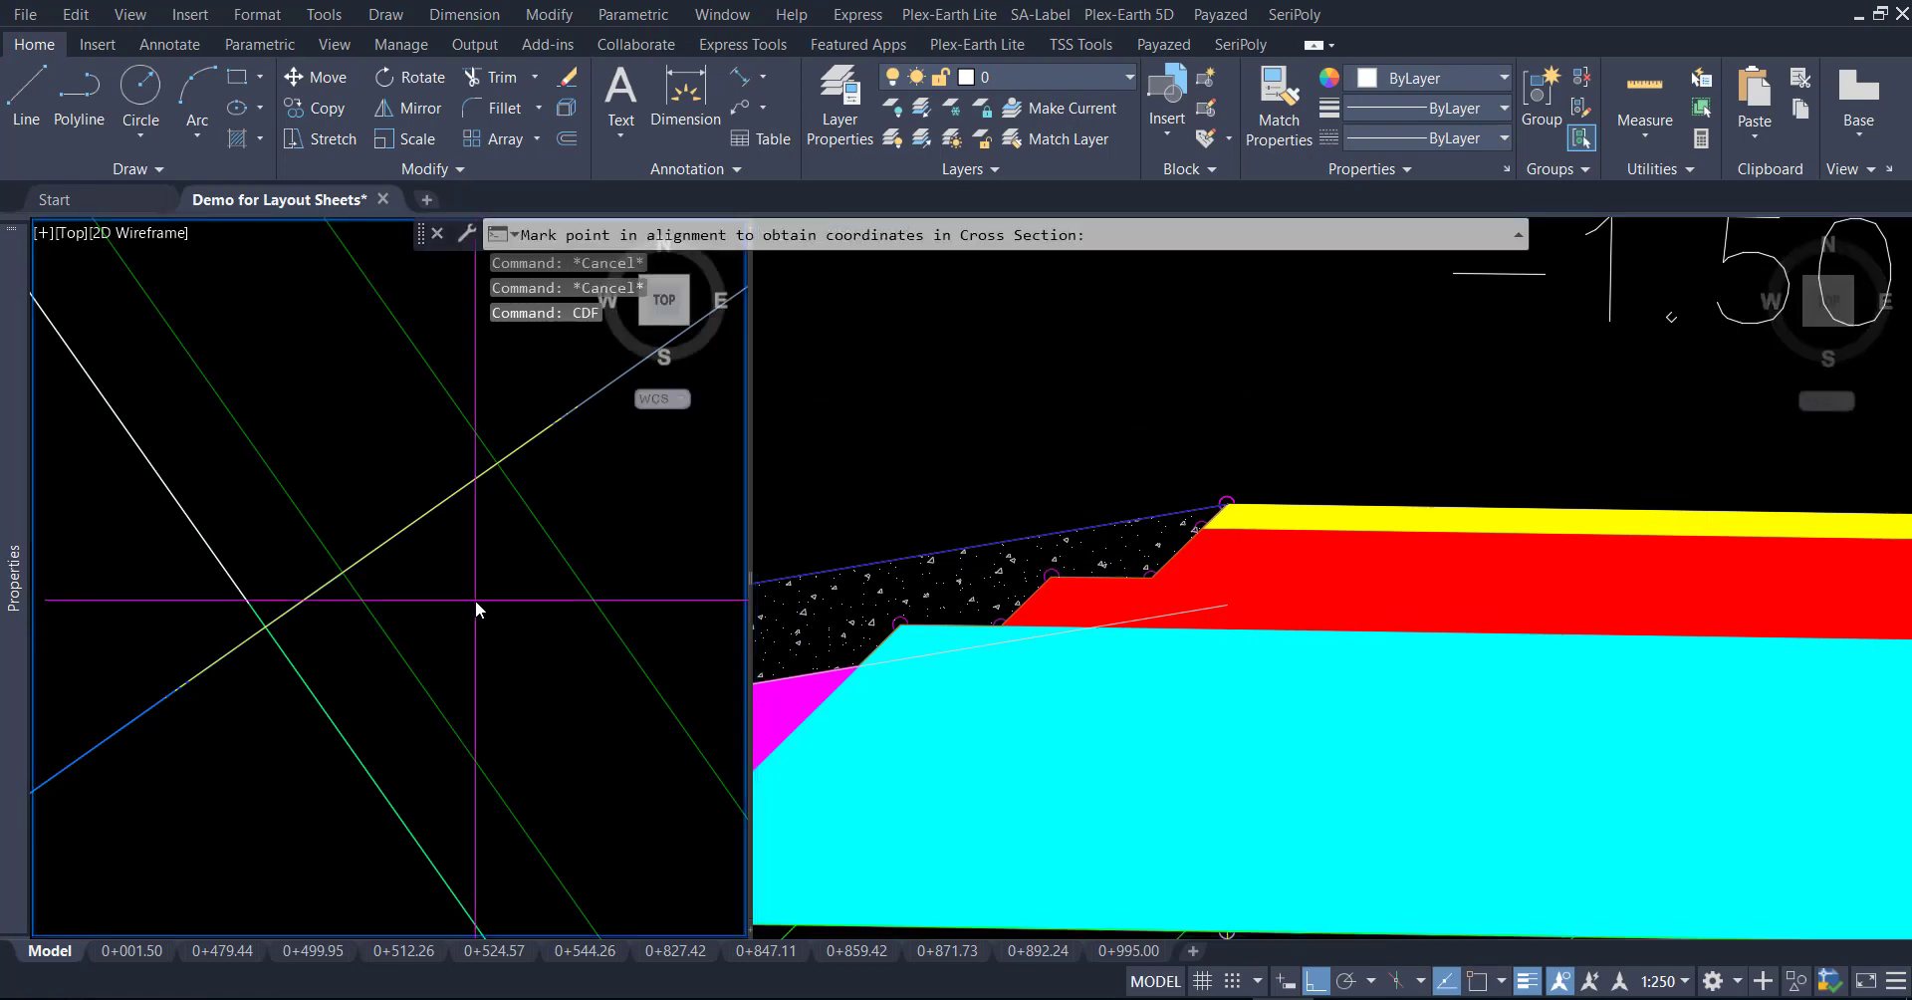
pyautogui.keyDown('shift'); pyautogui.rightClick(475, 598); pyautogui.keyUp('shift')
pyautogui.click(539, 161)
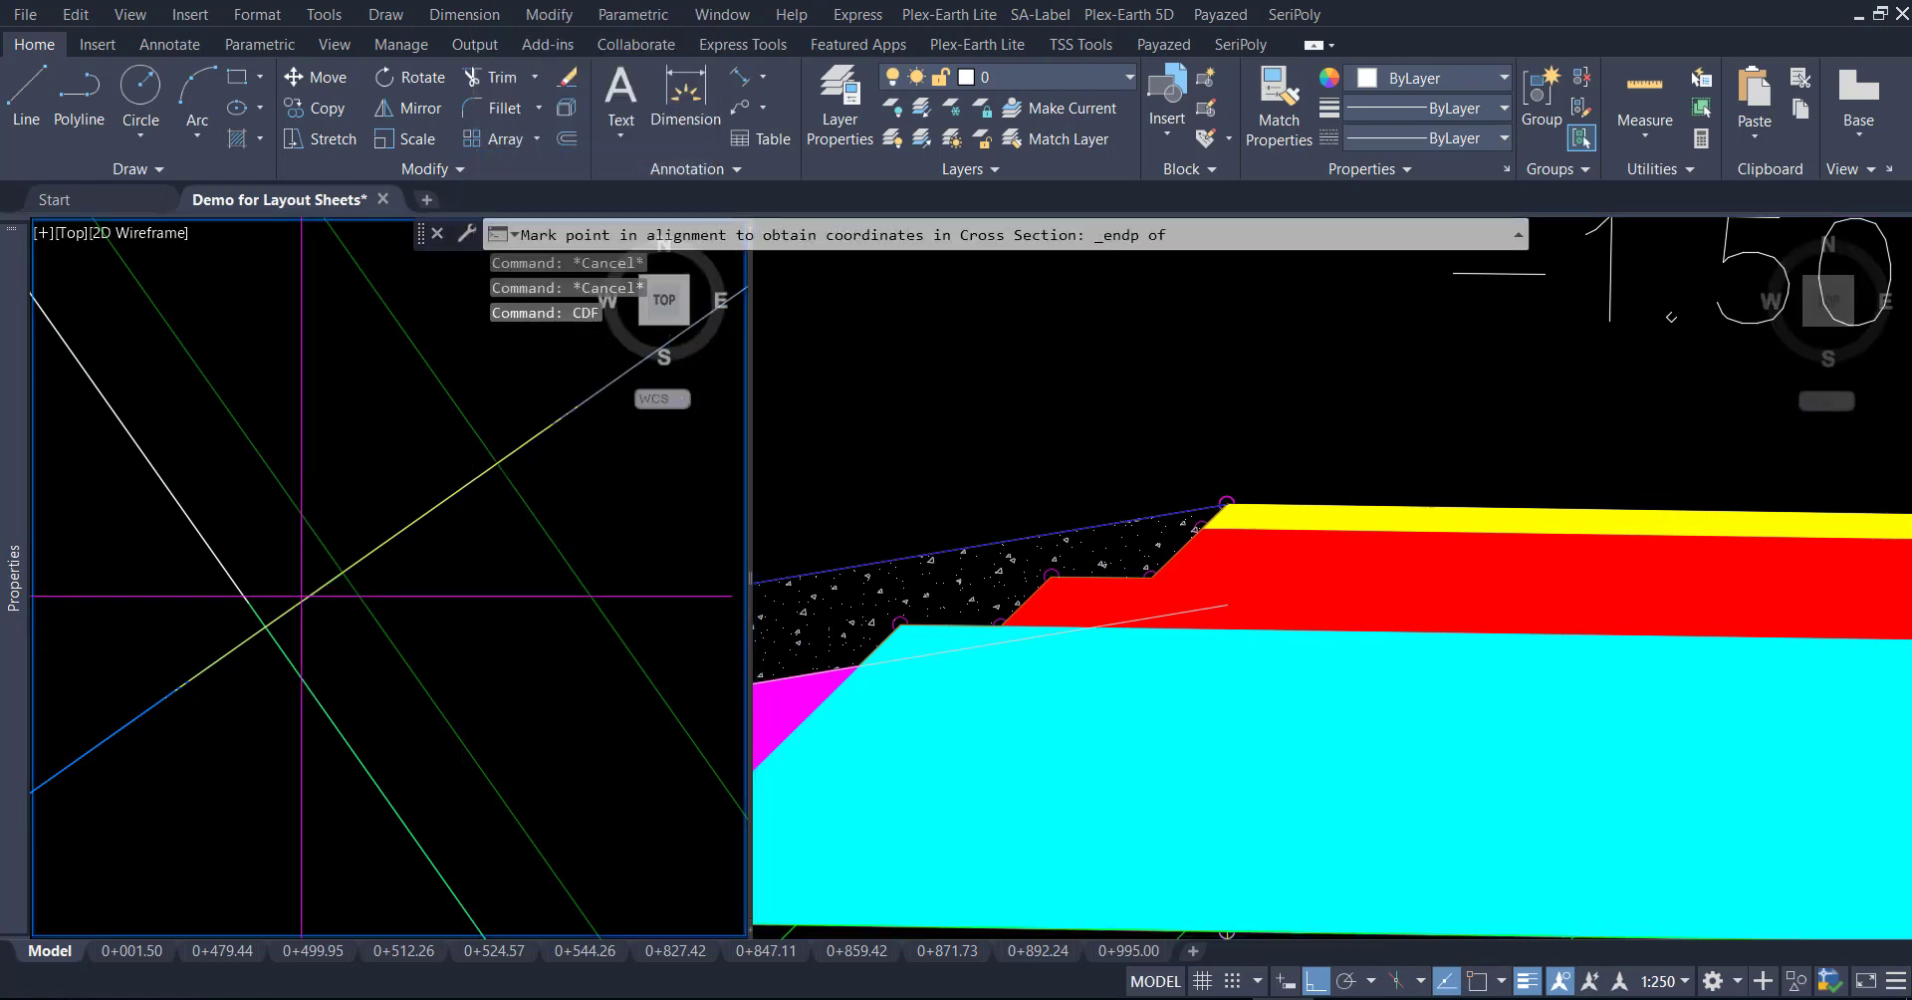
pyautogui.click(265, 626)
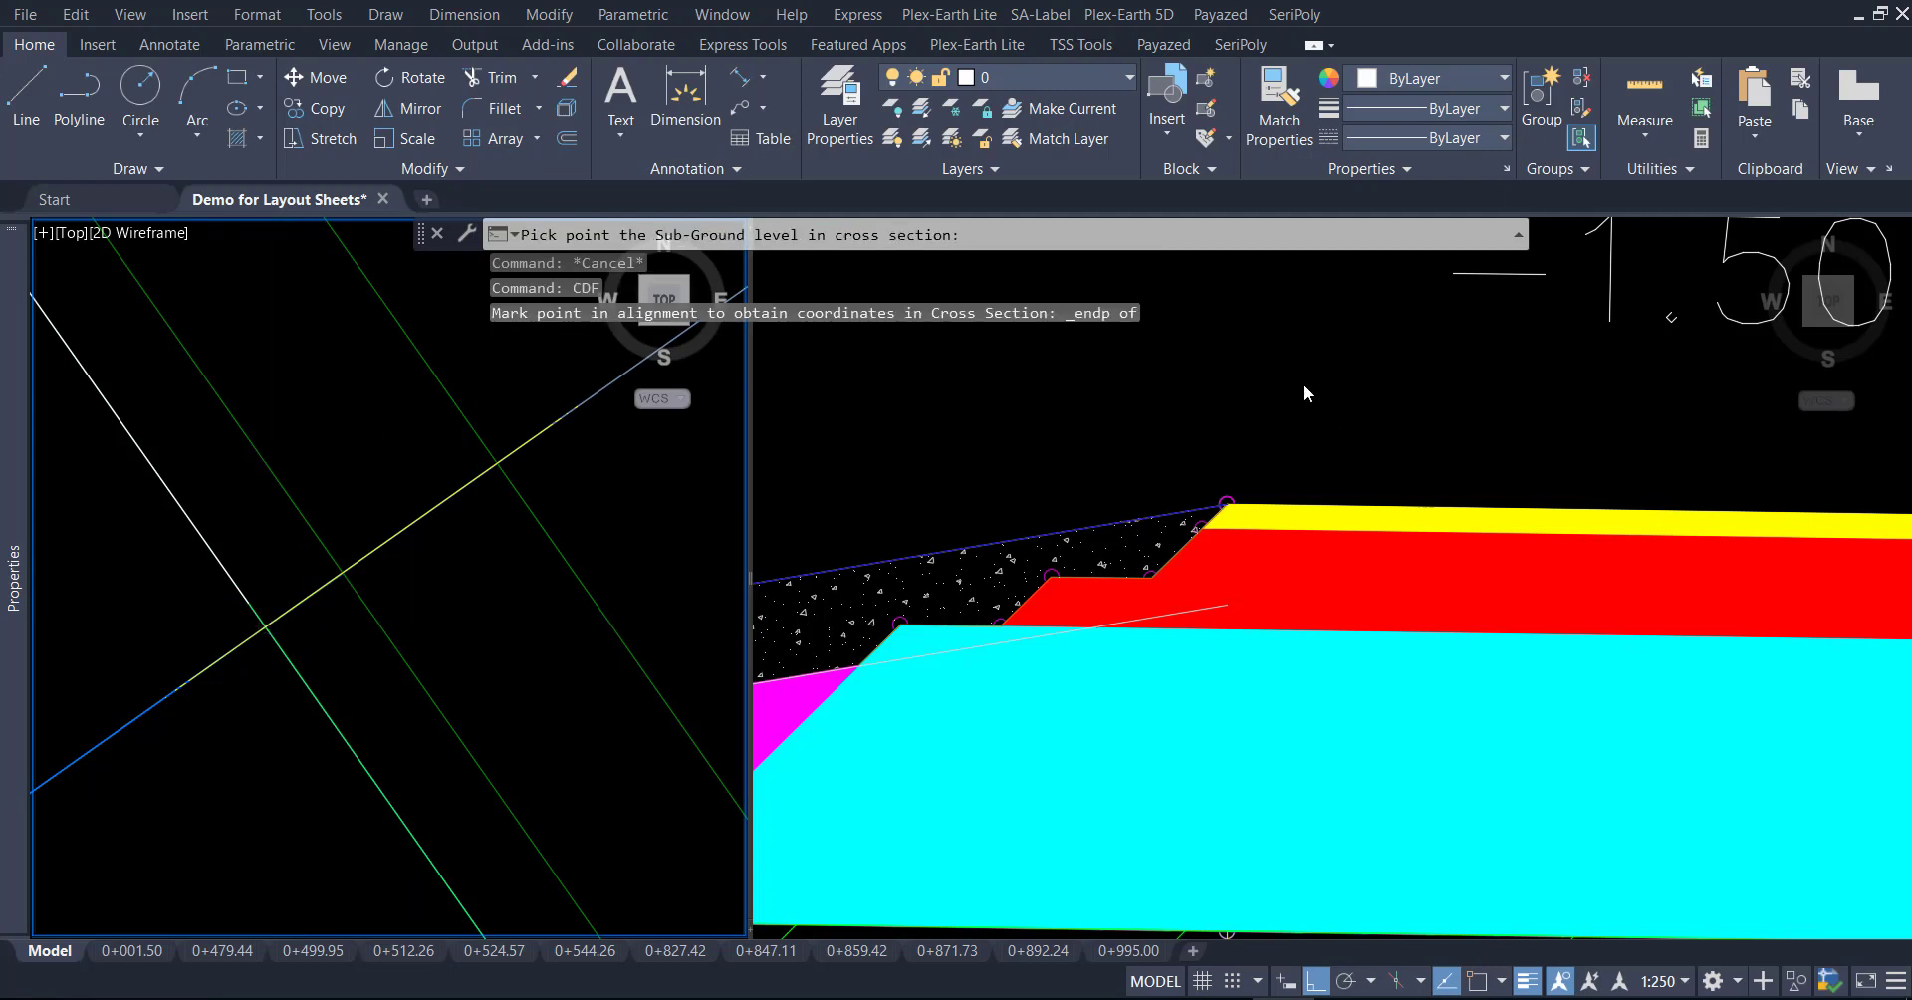
# Endpoint-snap the sub-ground corner at the median ditch's left edge, then cancel the fill prompt
pyautogui.click(1302, 385)
pyautogui.keyDown('shift'); pyautogui.rightClick(1291, 328); pyautogui.keyUp('shift')
pyautogui.click(1339, 486)
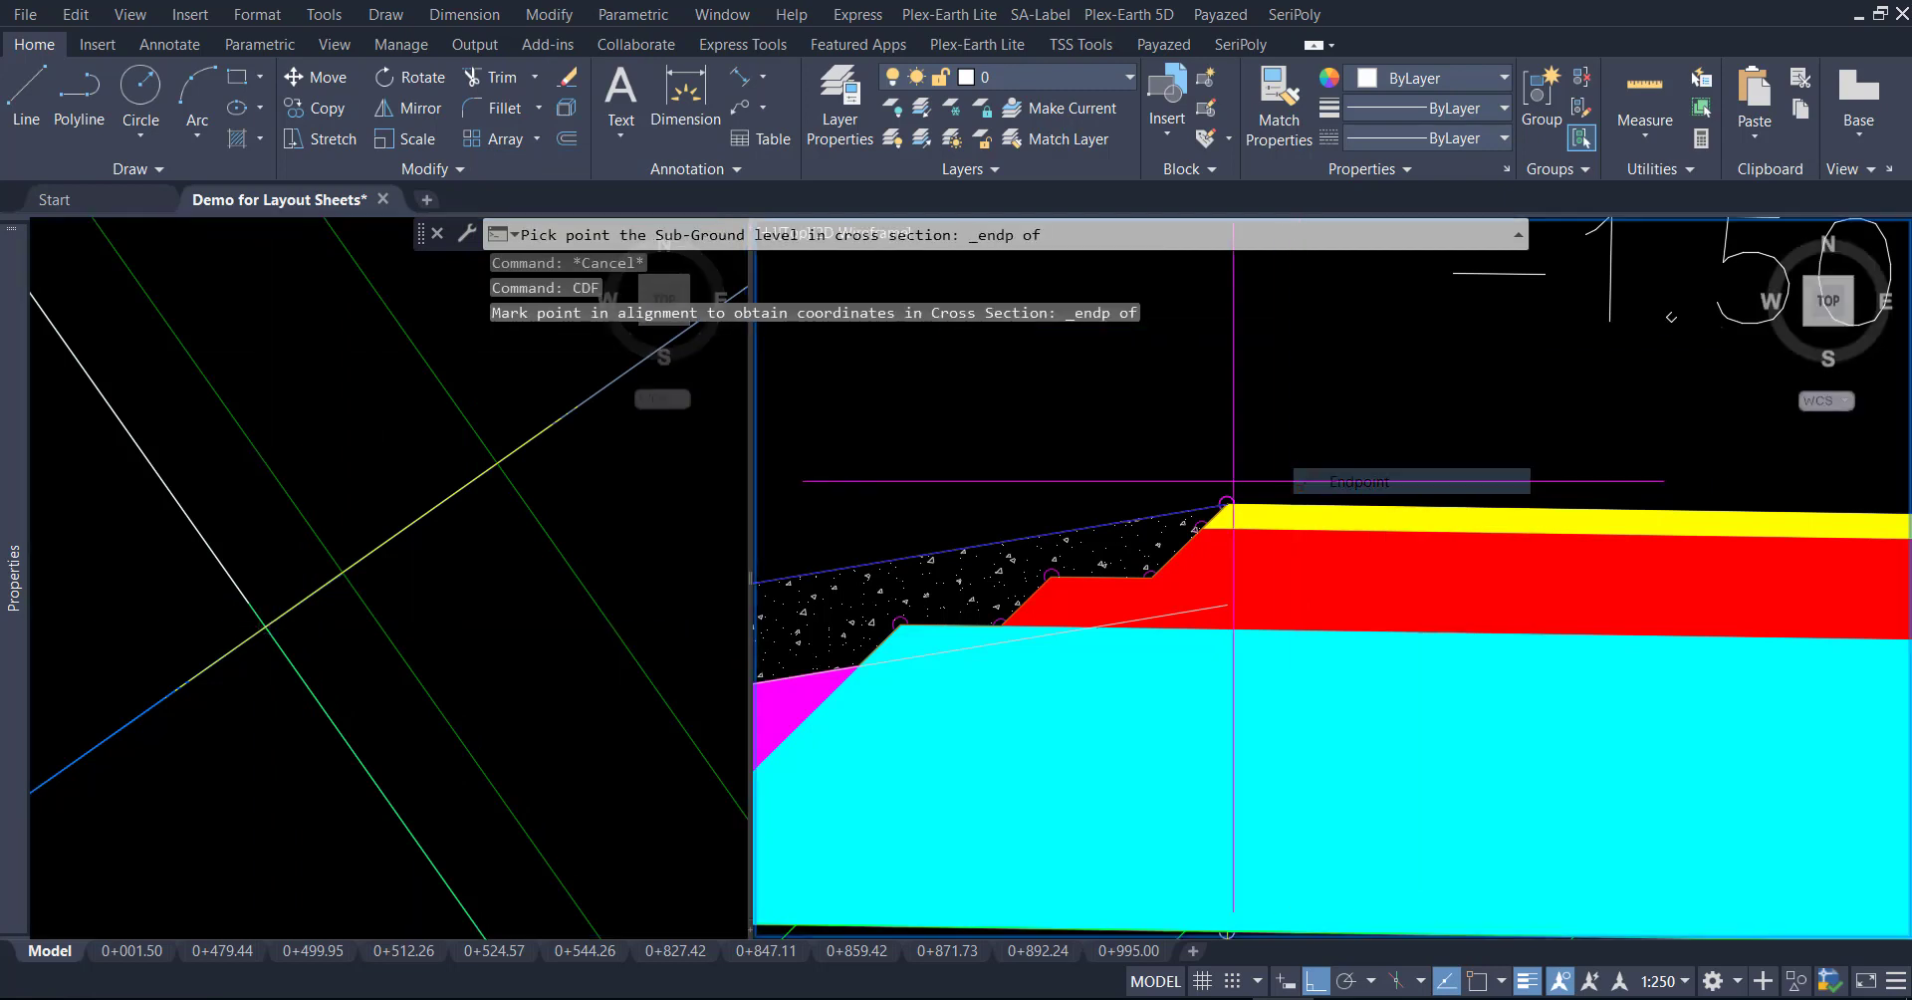
pyautogui.scroll(5, 1233, 488)
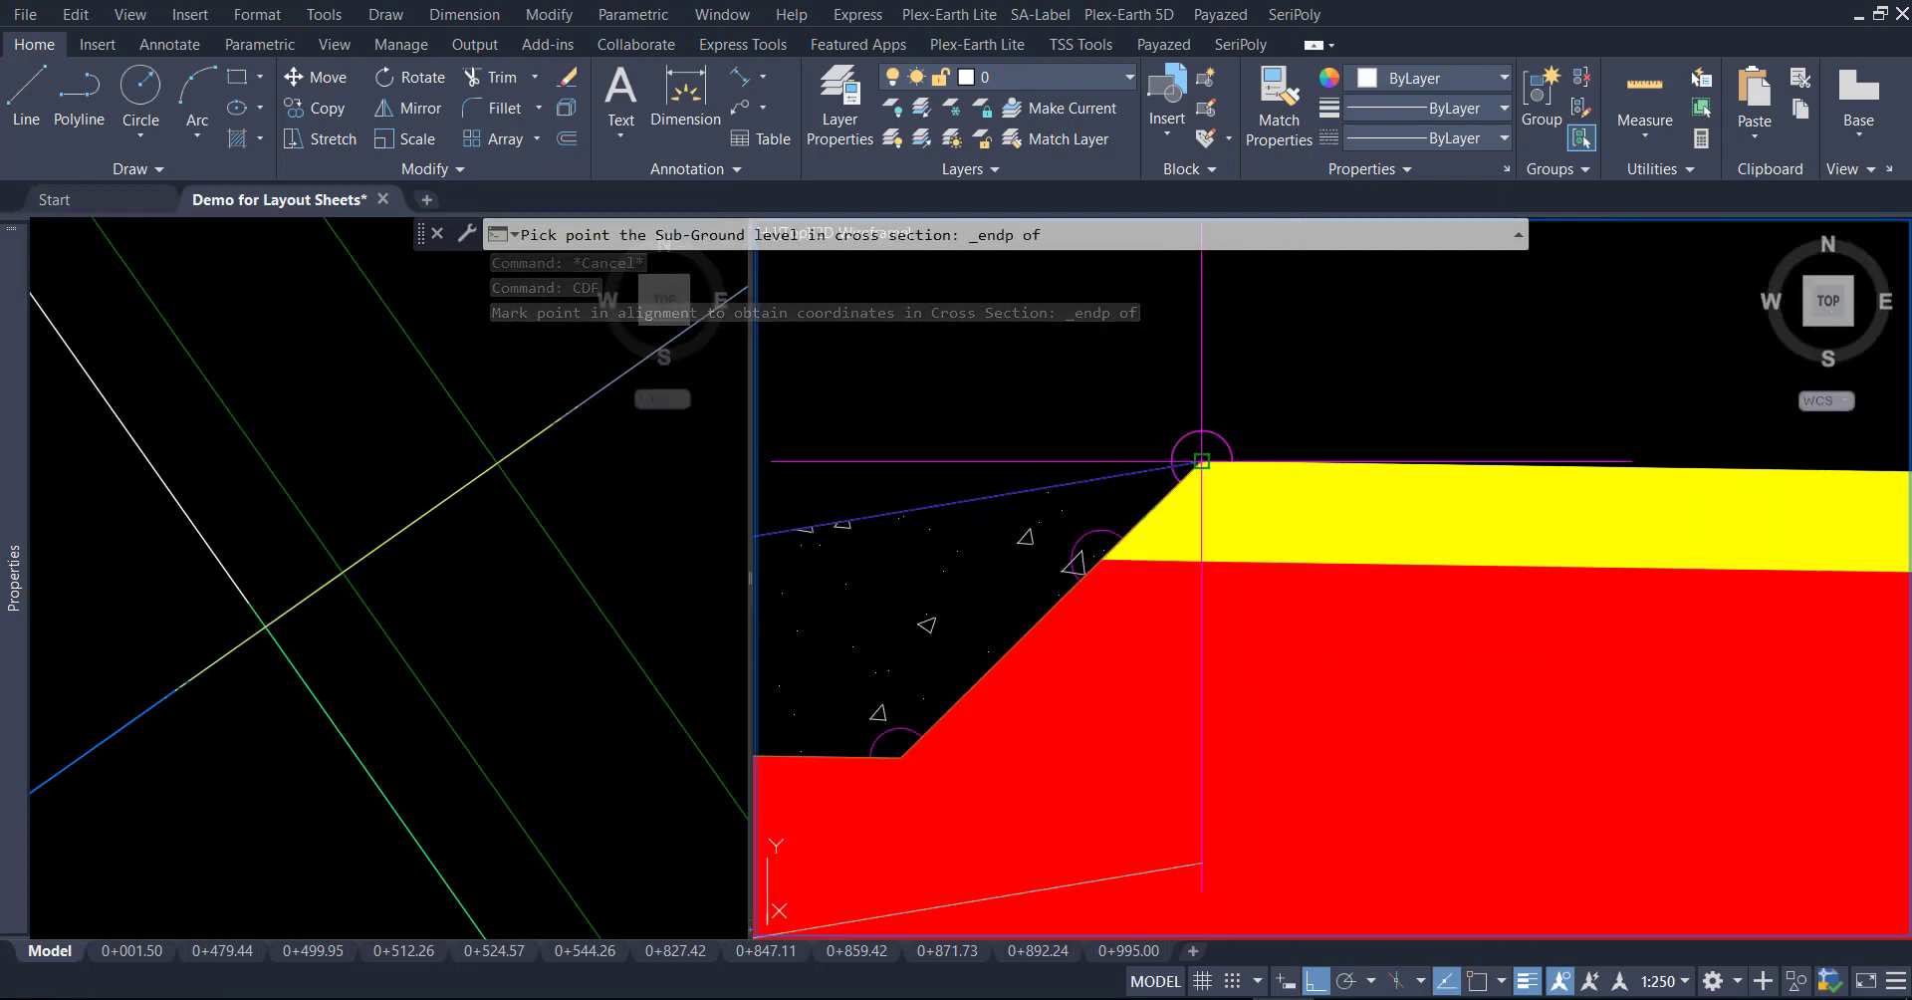
pyautogui.click(1202, 461)
pyautogui.press('Escape')
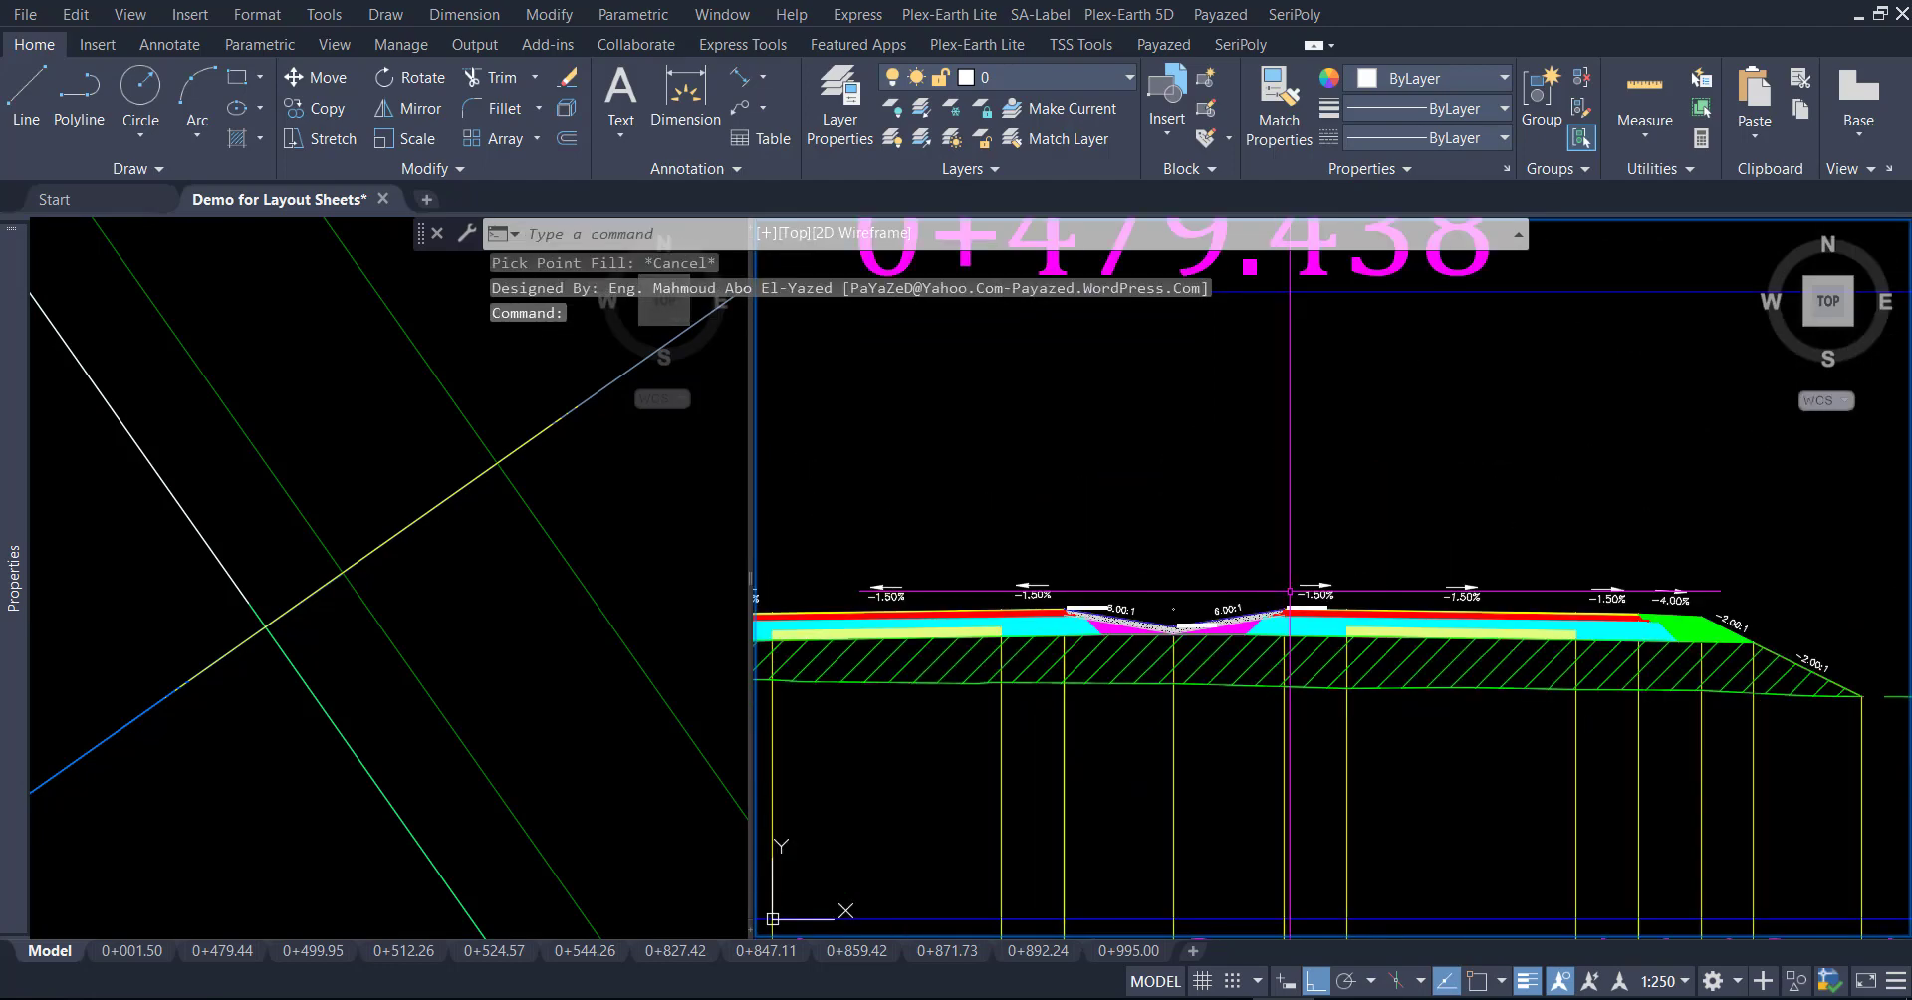
pyautogui.scroll(-1, 1290, 592)
pyautogui.press('Escape')
pyautogui.scroll(1, 999, 574)
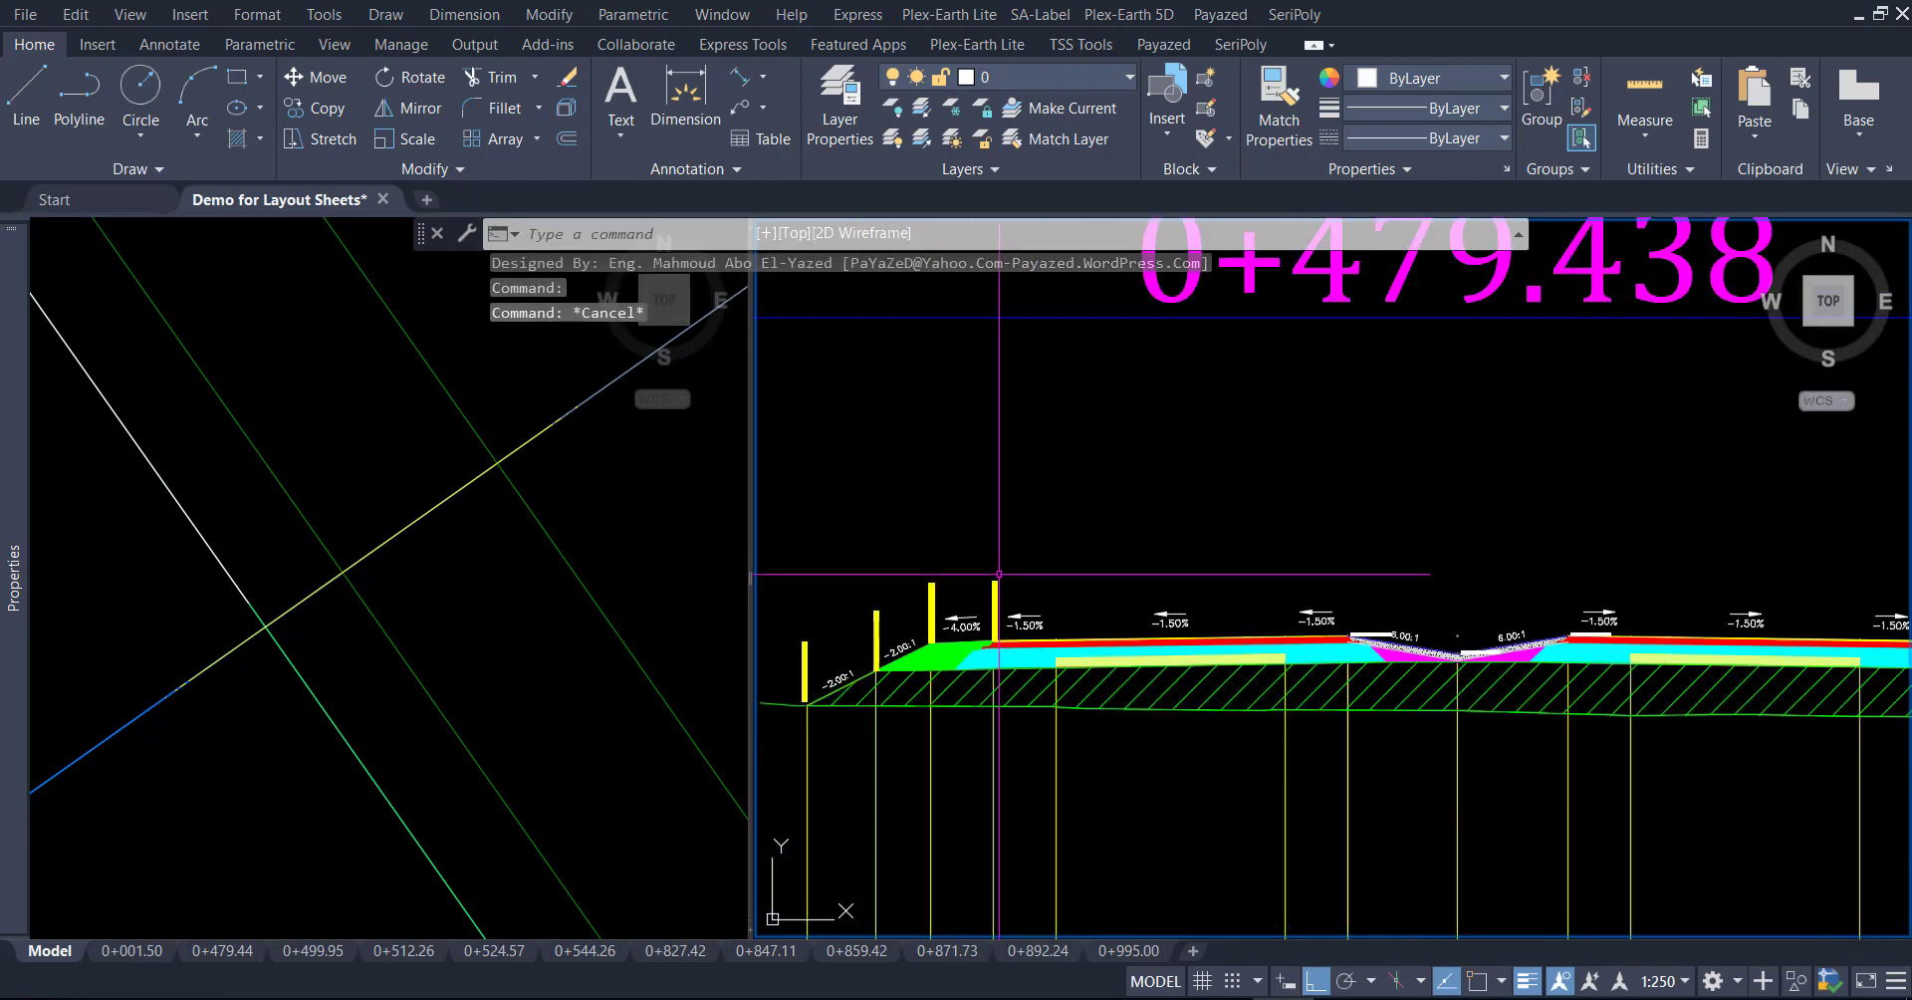
# Match the median-ditch coordinate text to the yellow vertical line's properties
pyautogui.click(995, 585)
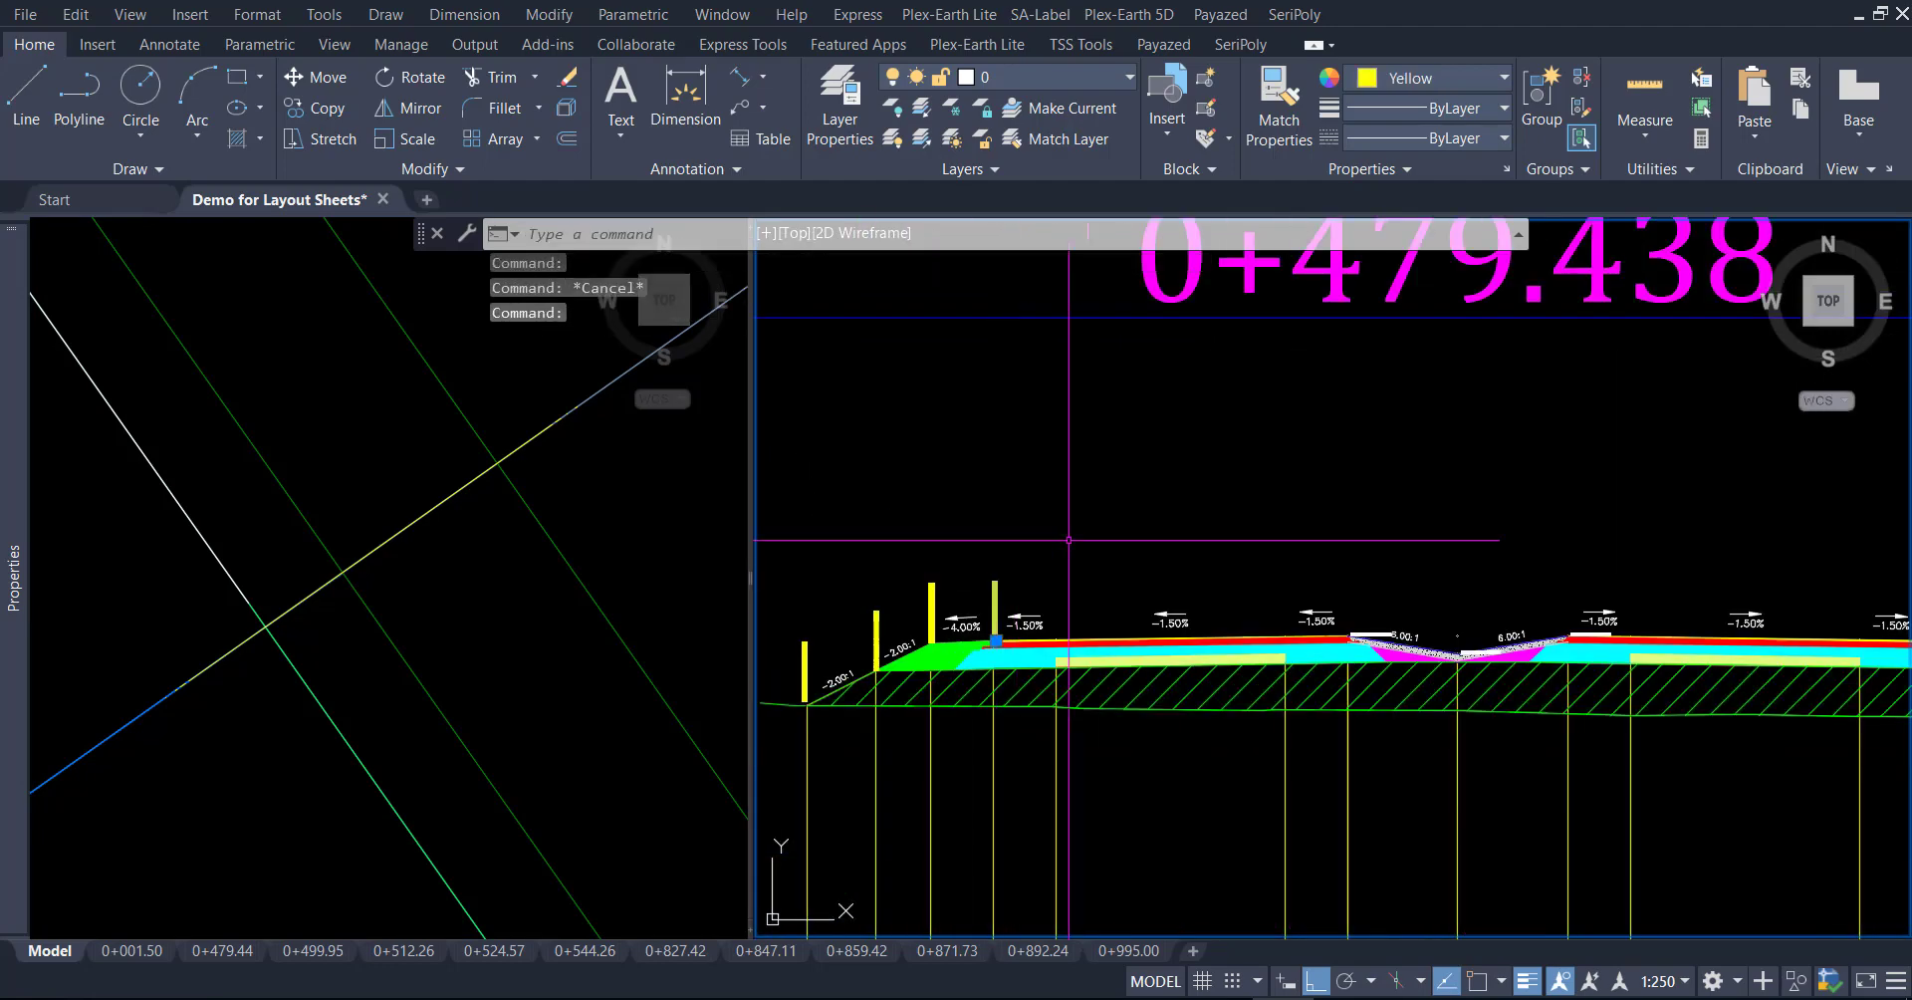
pyautogui.click(1276, 110)
pyautogui.scroll(5, 1480, 580)
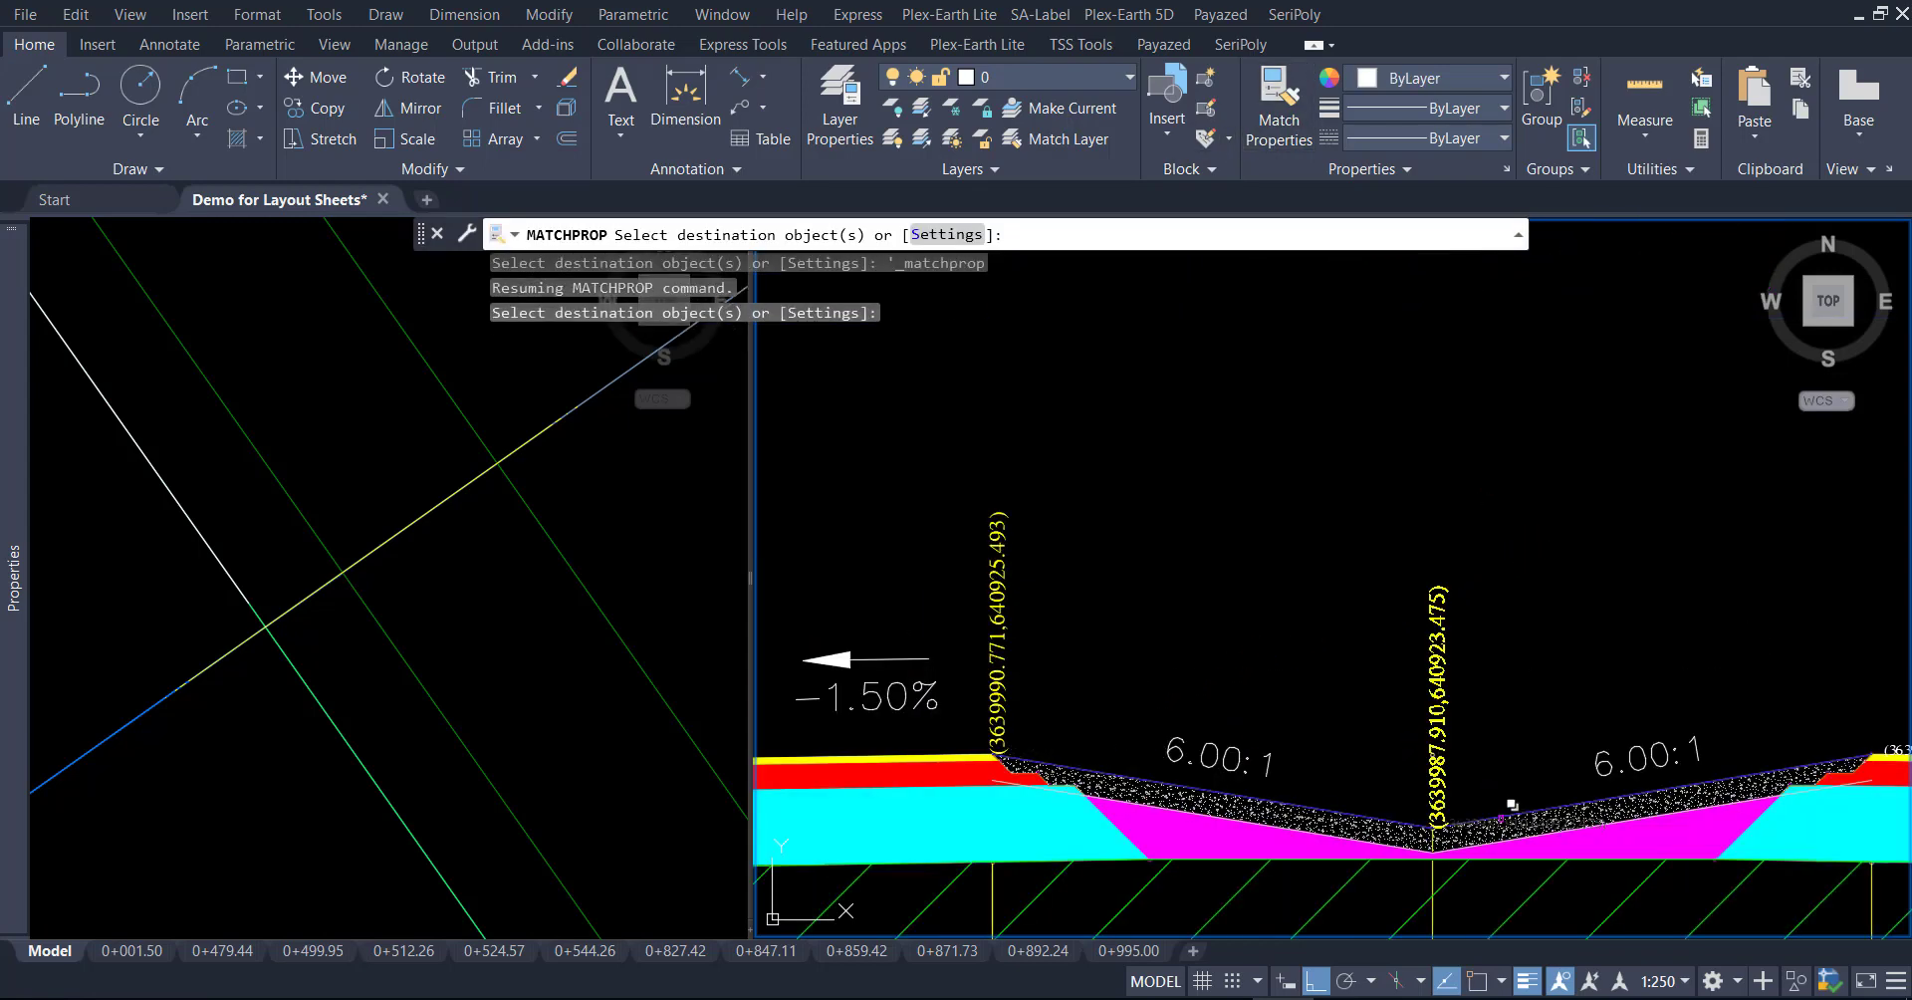
pyautogui.click(1502, 827)
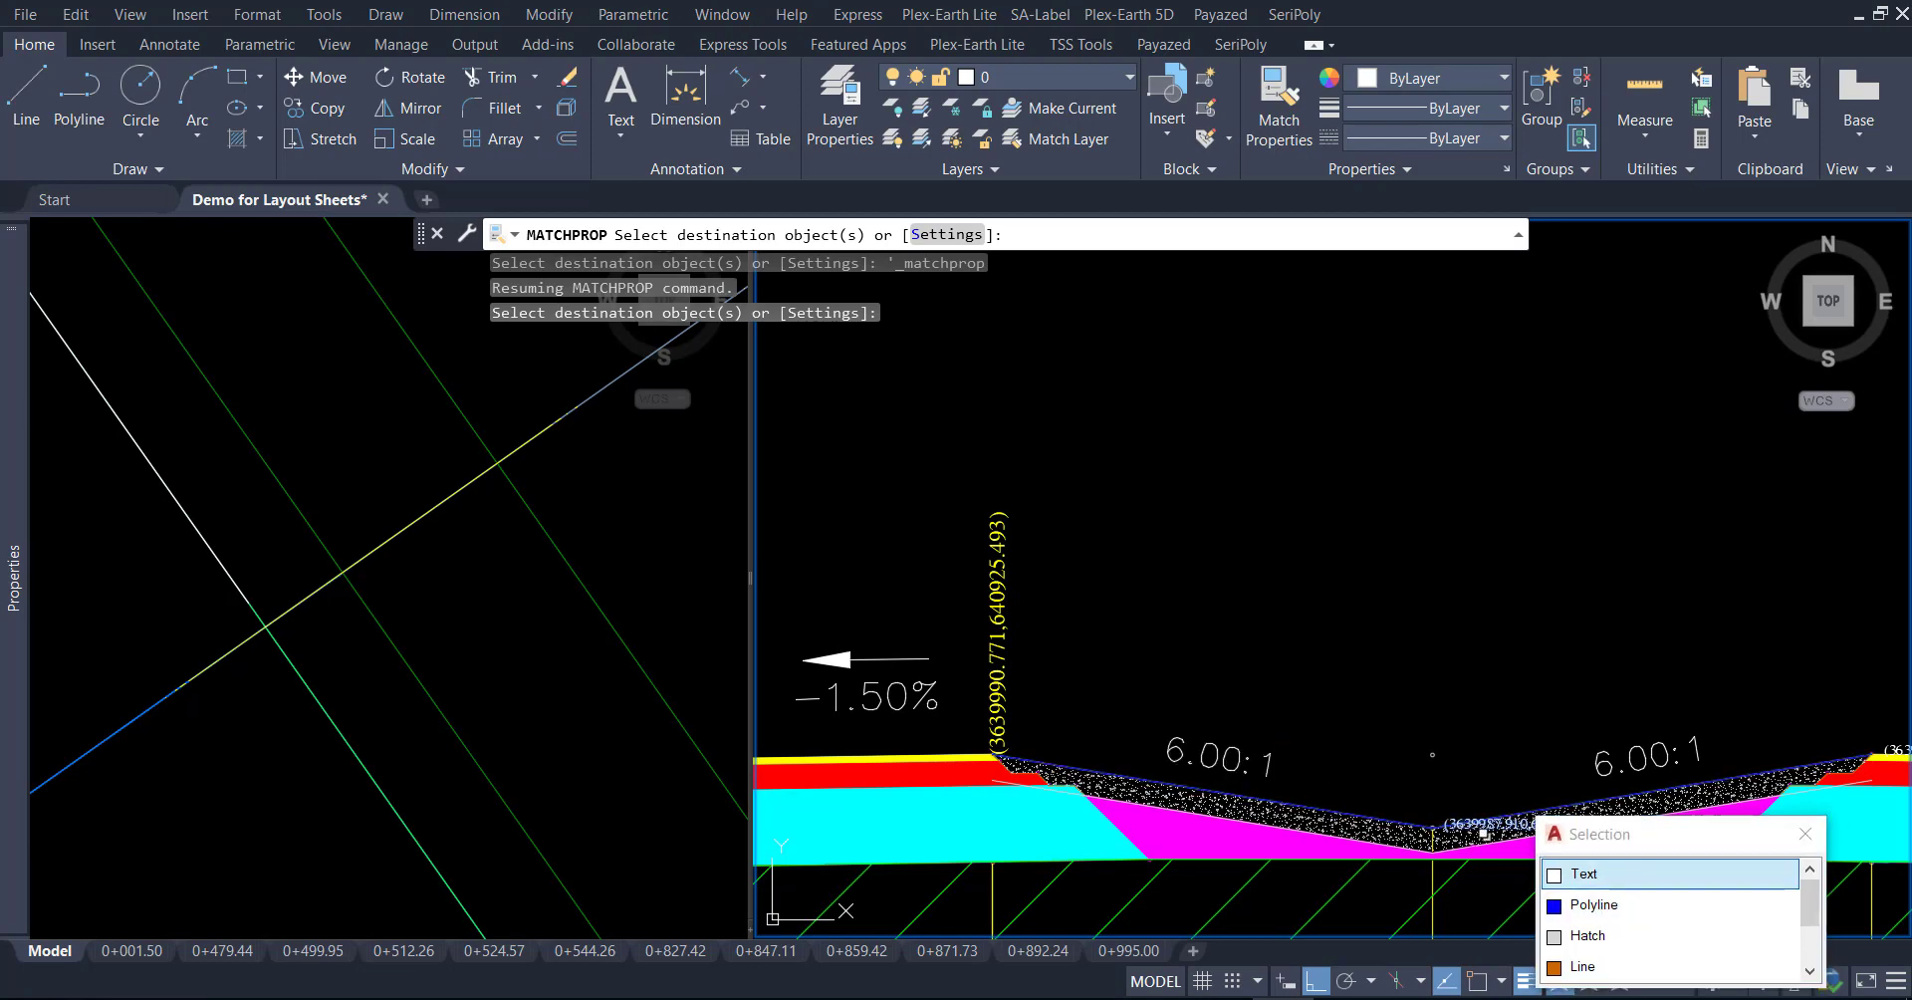
pyautogui.click(1578, 877)
pyautogui.scroll(-3, 1247, 862)
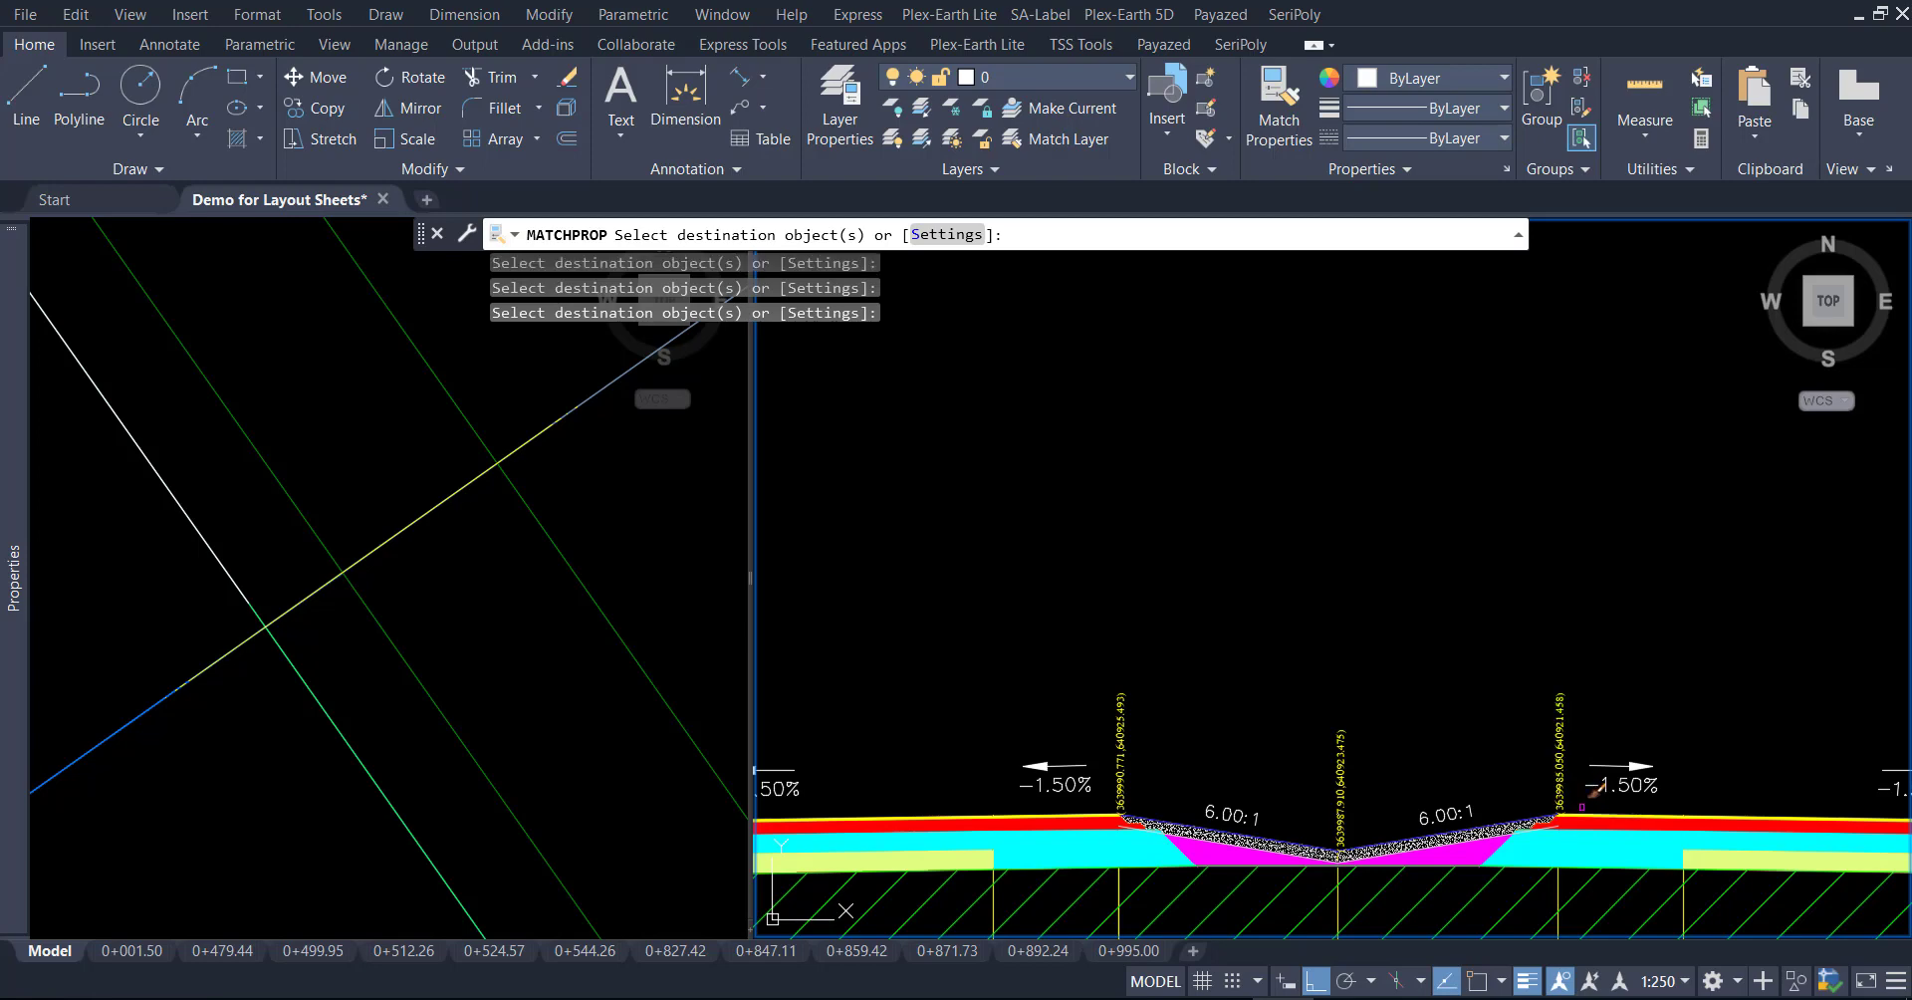
pyautogui.press('Escape')
pyautogui.scroll(-7, 1435, 609)
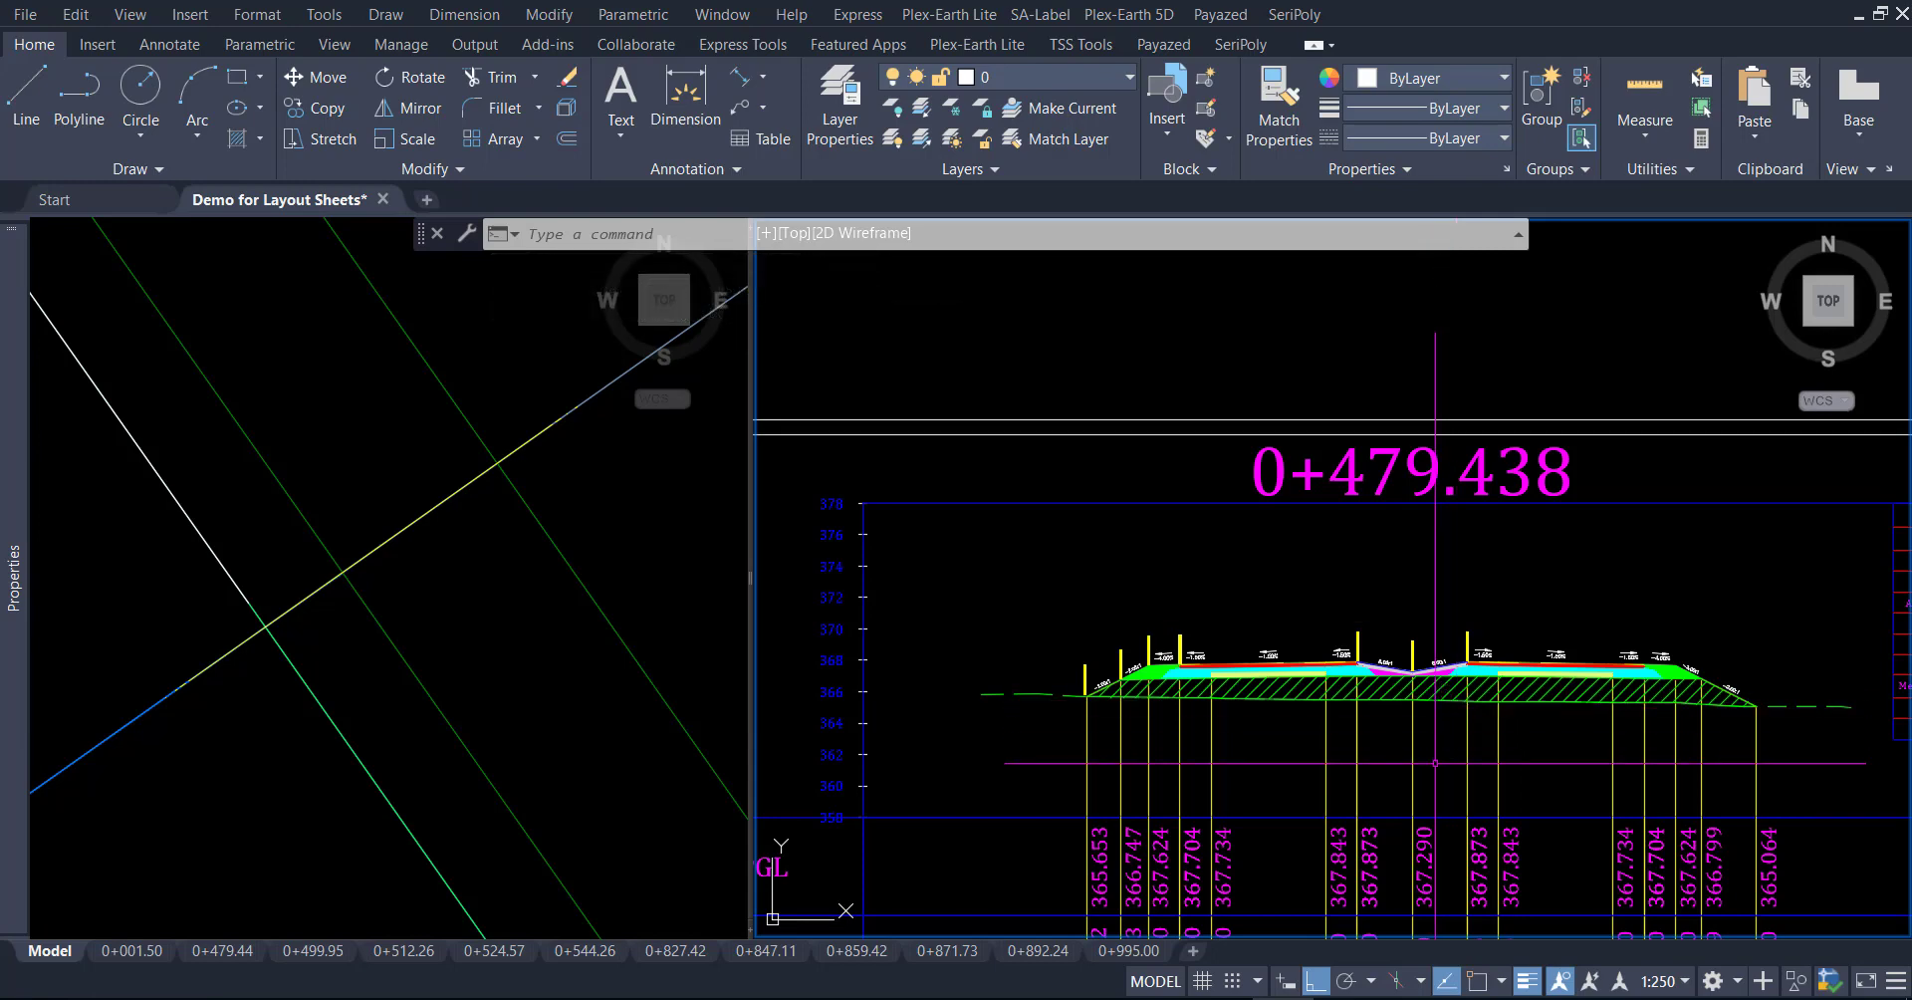
# Pan to show the full 0+479.438 cross-section with its level table beneath
pyautogui.moveTo(1434, 763); pyautogui.dragTo(1387, 609, button='middle')
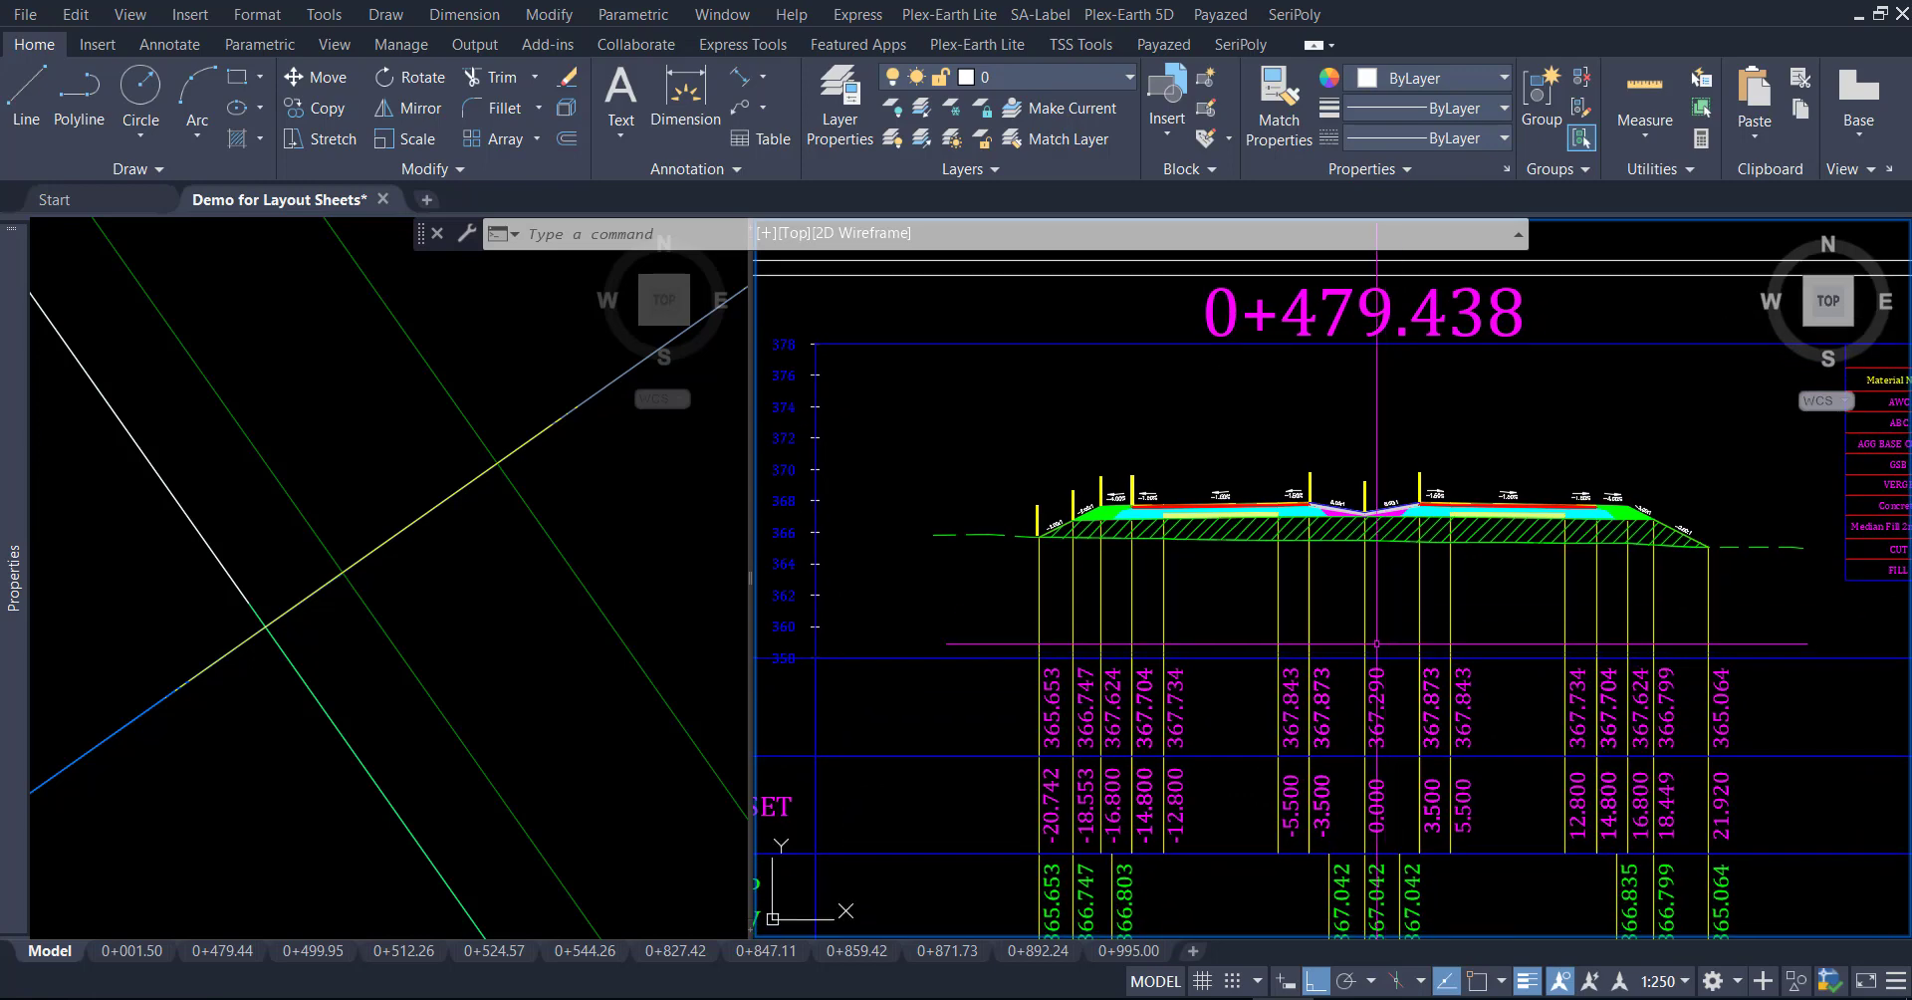